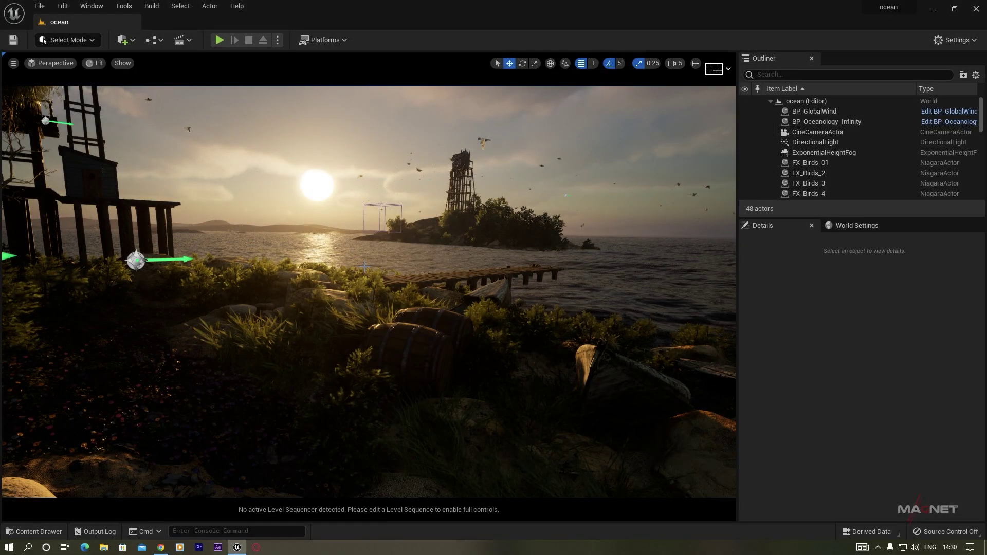
# Create a new level from the Empty Level template
pyautogui.click(41, 6)
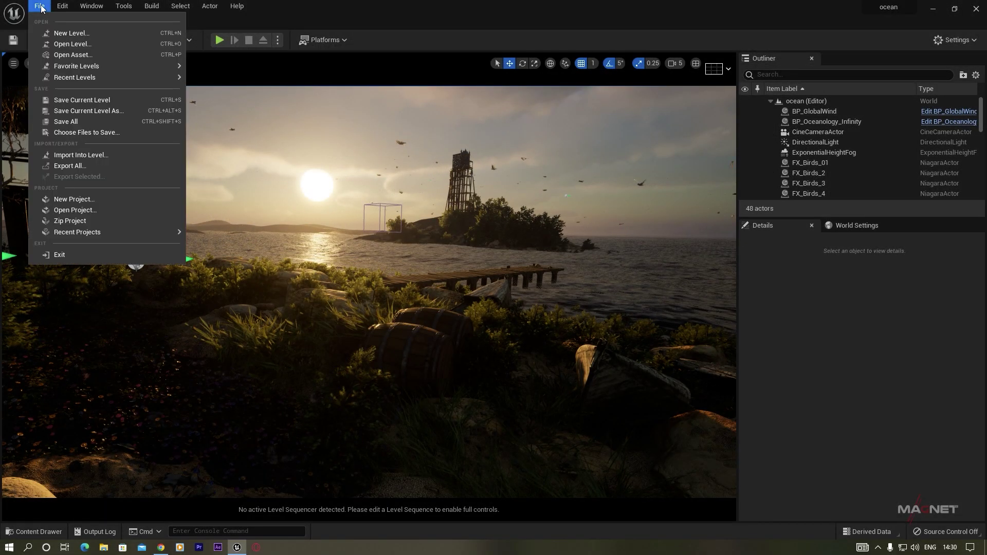
pyautogui.click(64, 32)
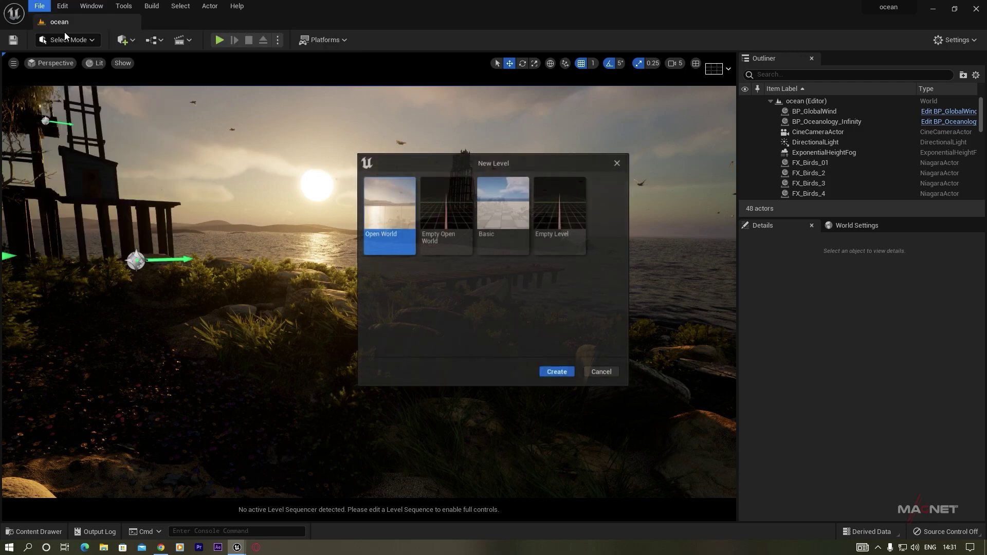
pyautogui.click(561, 206)
pyautogui.click(557, 371)
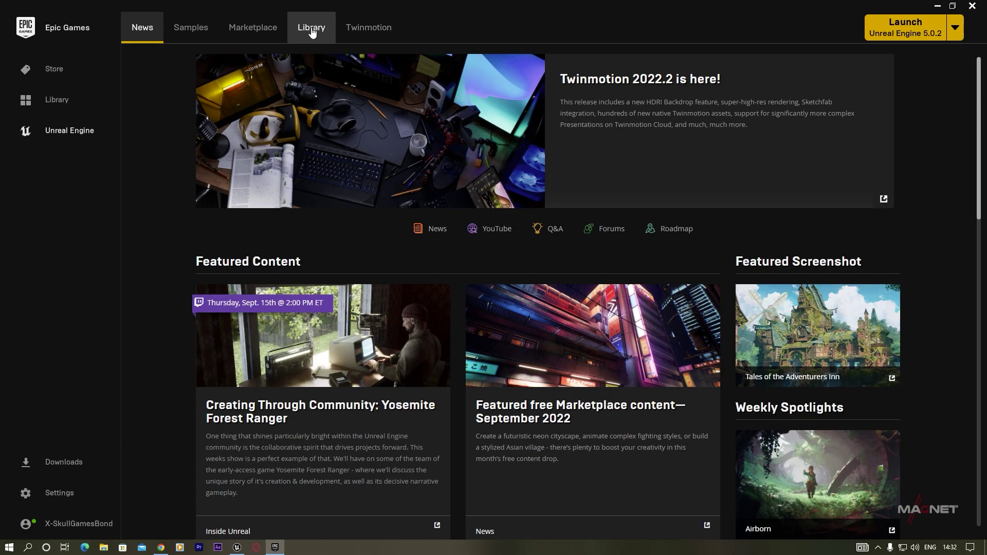
# Switch to the Epic Games Launcher, search its Marketplace for "oceanology" and open the Oceanology product
pyautogui.click(262, 30)
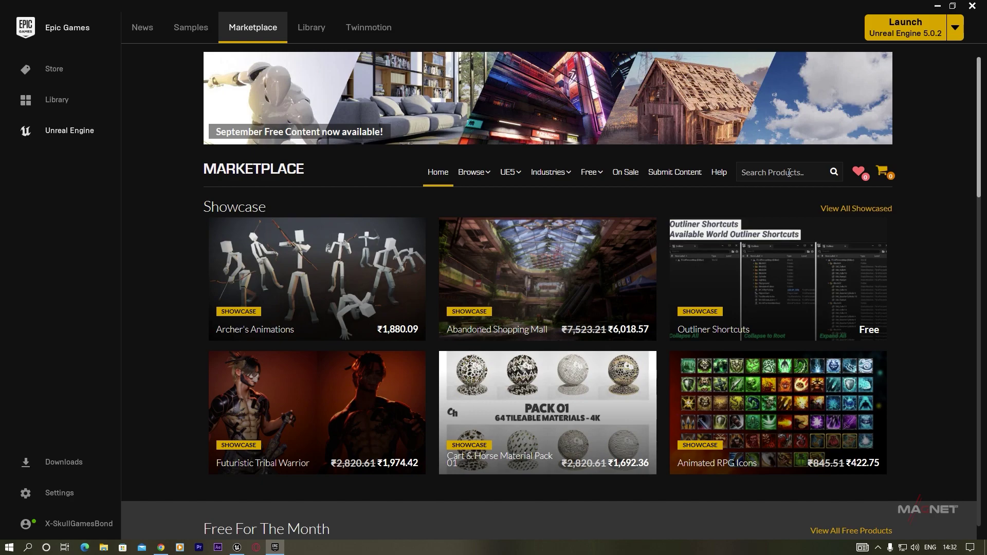
pyautogui.write('oceanology')
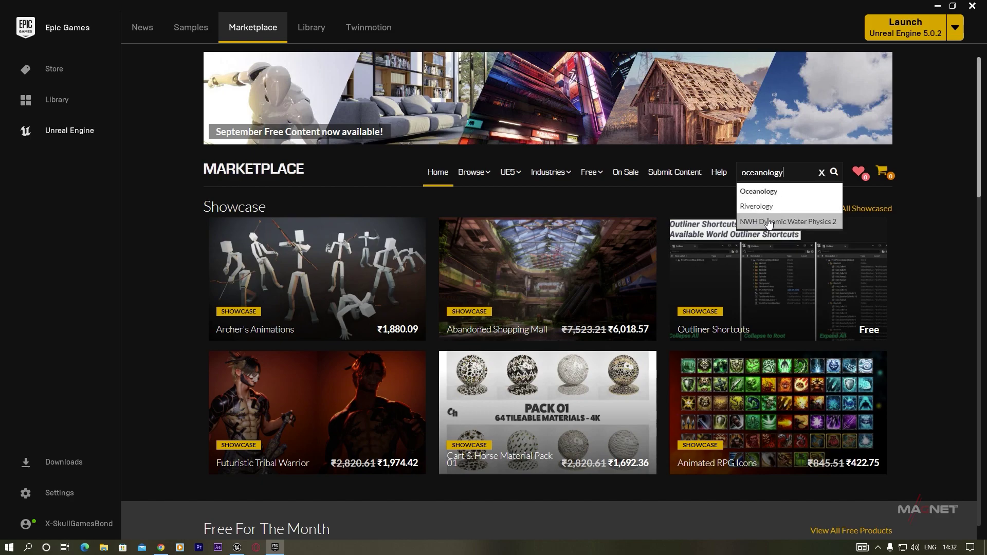
pyautogui.click(766, 191)
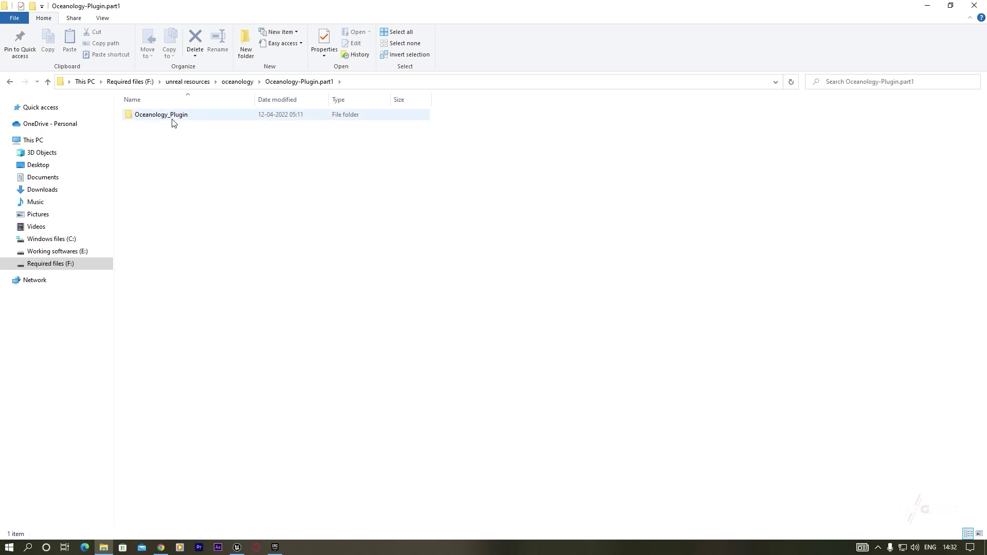
# Look inside the Oceanology_Plugin folder in Oceanology-Plugin.part1, then return and copy the whole folder
pyautogui.click(183, 115)
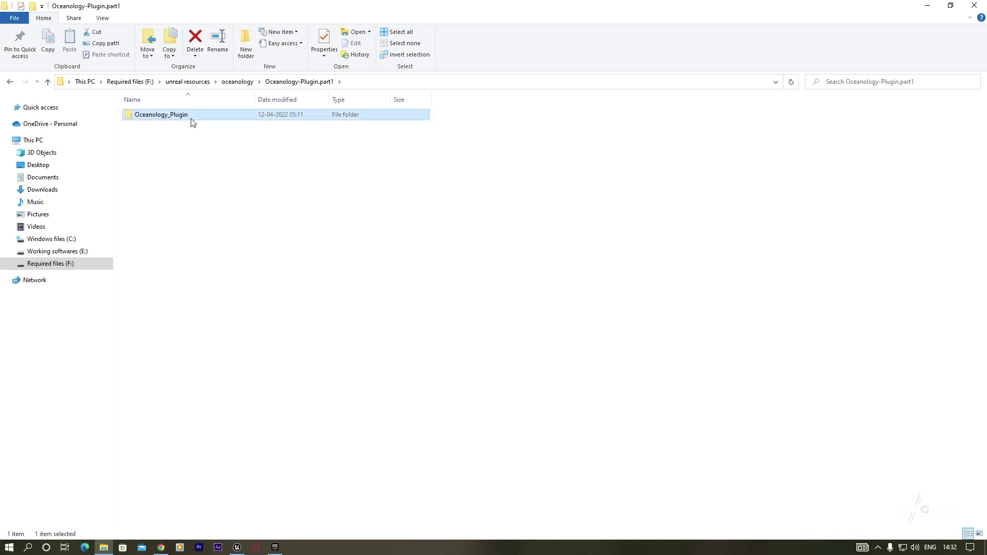
pyautogui.doubleClick(187, 114)
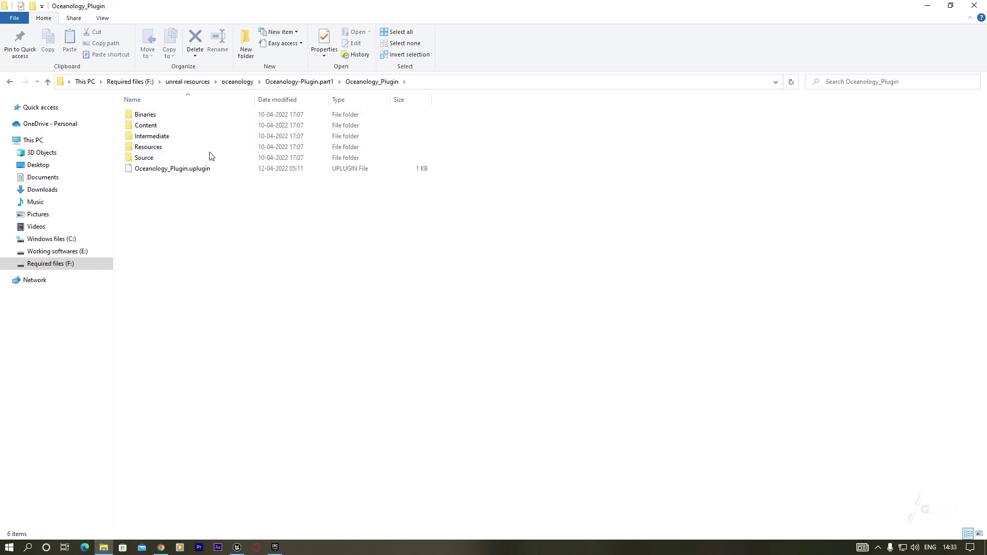
pyautogui.hotkey('alt', 'Left')
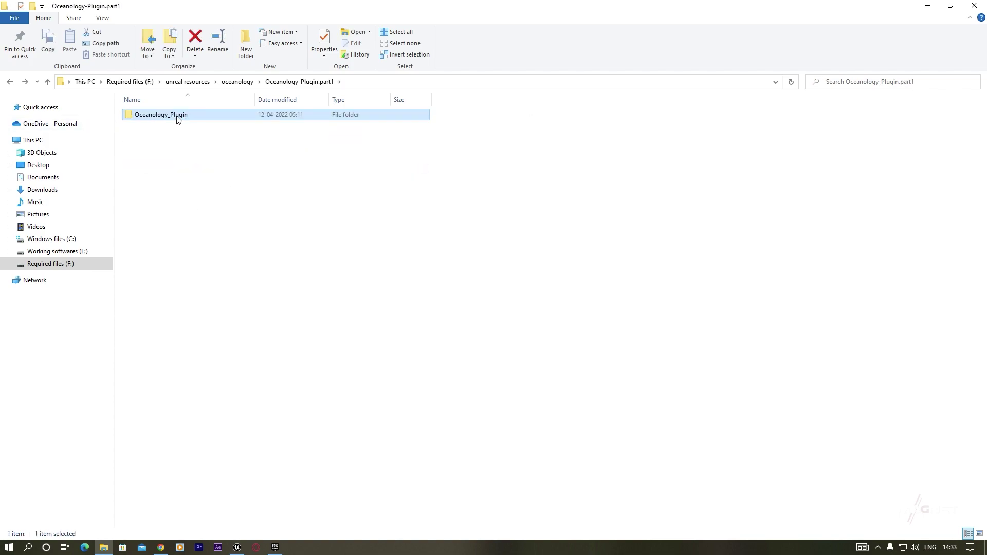
pyautogui.rightClick(175, 116)
pyautogui.click(202, 320)
# Browse to Epic Games > UE_5.0 > Engine > Plugins, locate the Oceanology_Plugin folder there and close the file window
pyautogui.hotkey('alt', 'Left')
pyautogui.doubleClick(150, 147)
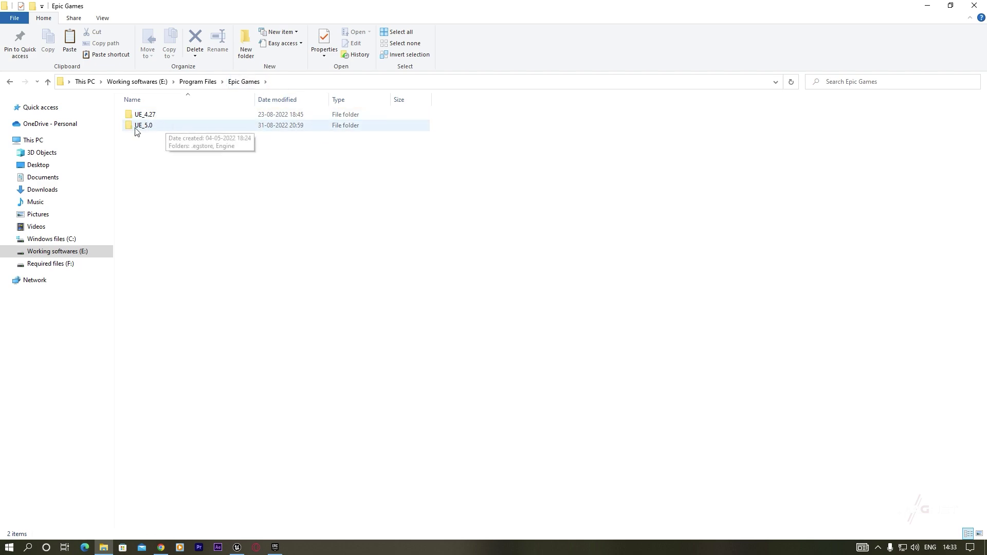
pyautogui.doubleClick(172, 127)
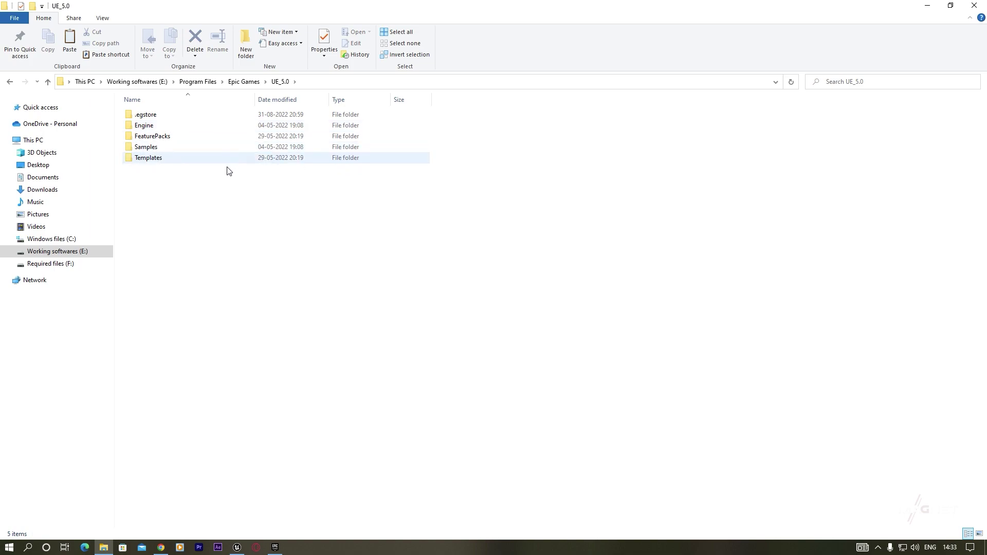
pyautogui.click(156, 129)
pyautogui.doubleClick(156, 128)
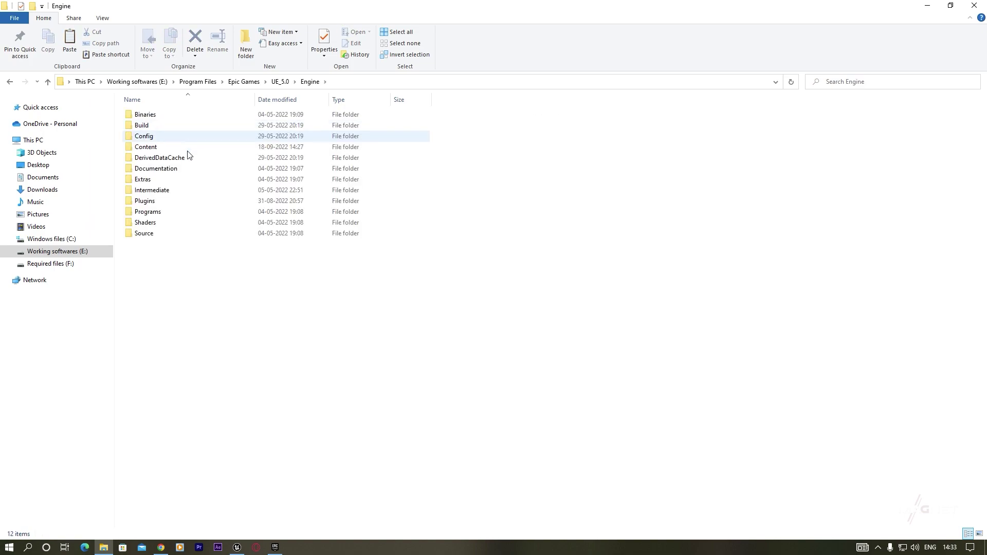
pyautogui.doubleClick(194, 202)
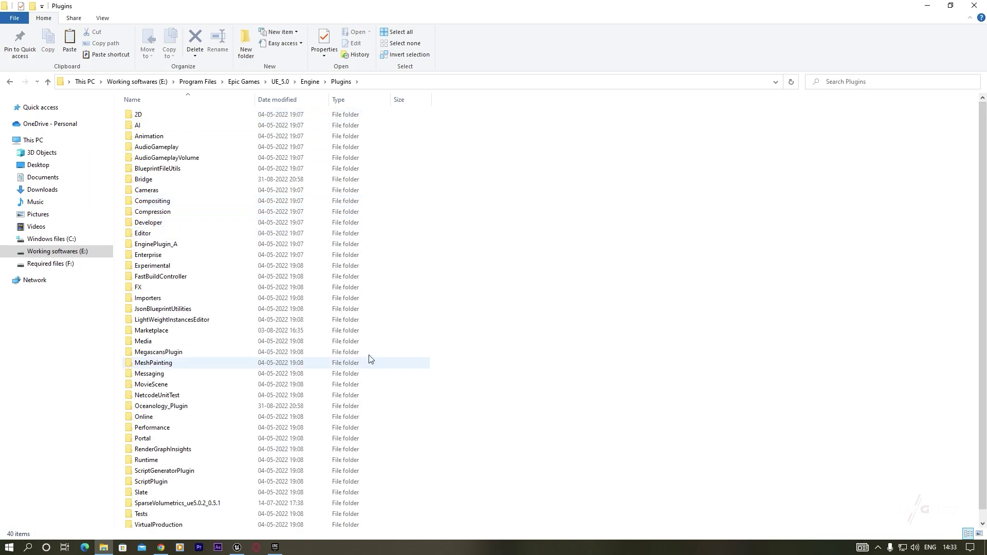
pyautogui.scroll(-1, 180, 360)
pyautogui.click(180, 394)
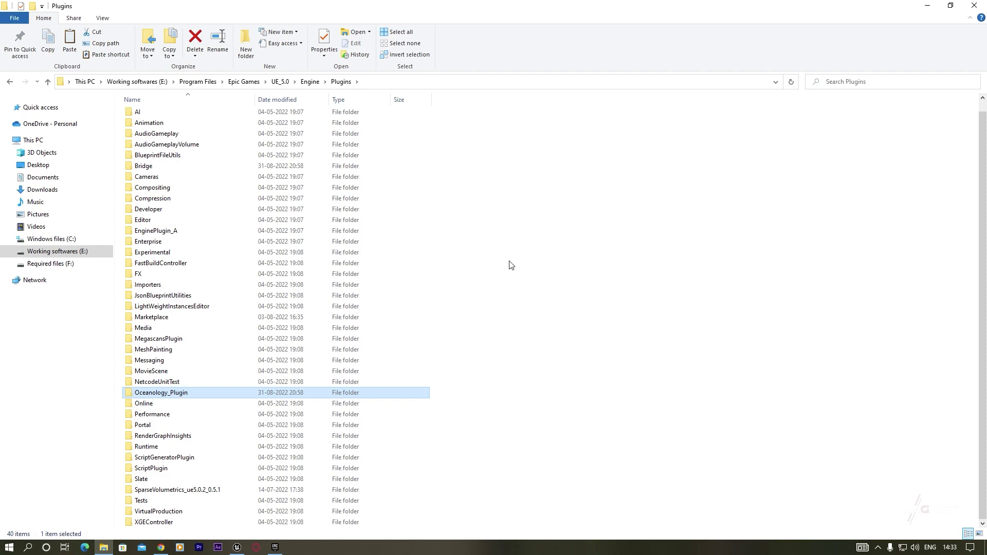
pyautogui.click(974, 5)
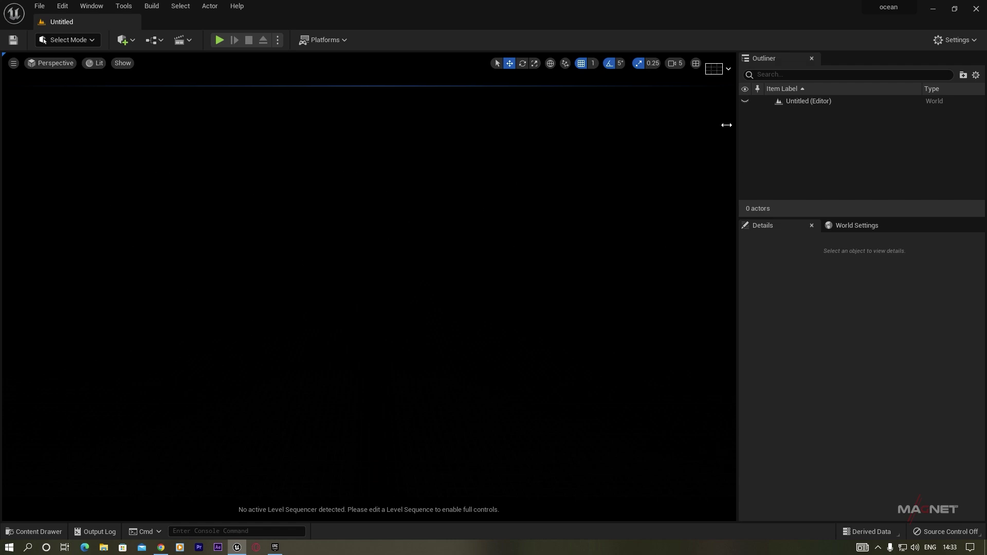
# Search the project's plugins for "ocean" to check that OCEANOLOGY 5 is enabled, and close the plugin window
pyautogui.click(63, 6)
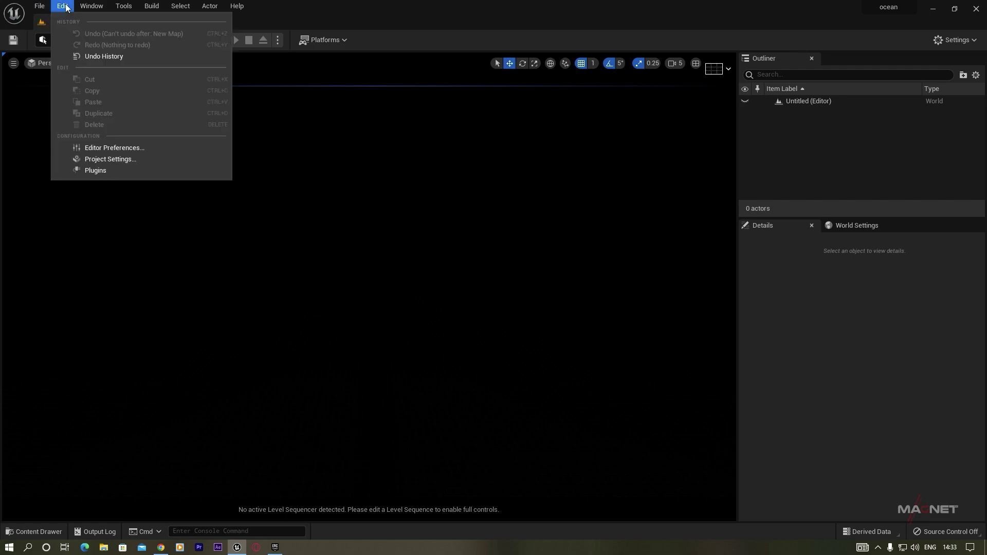
pyautogui.click(116, 170)
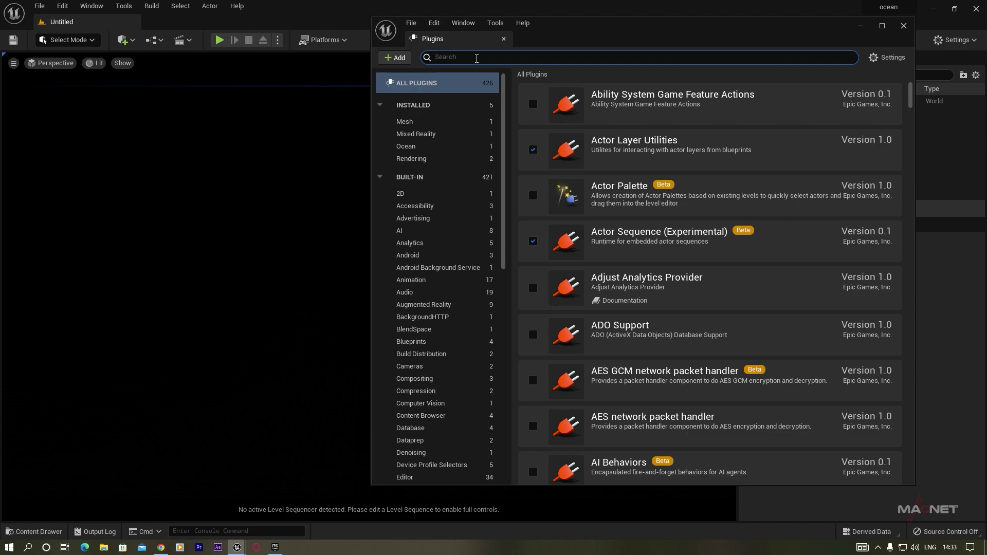
pyautogui.write('oceanolo')
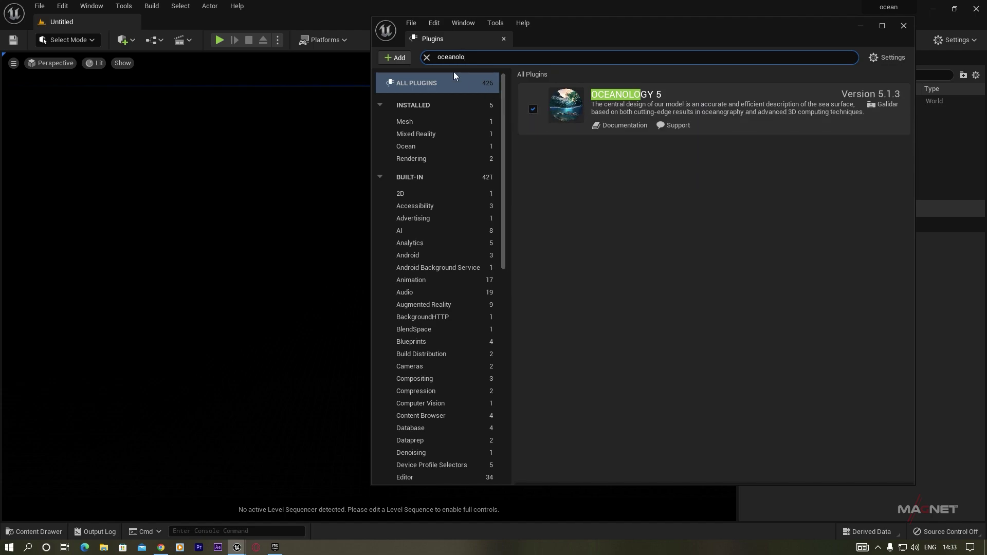
pyautogui.press('BackSpace')
pyautogui.press('BackSpace')
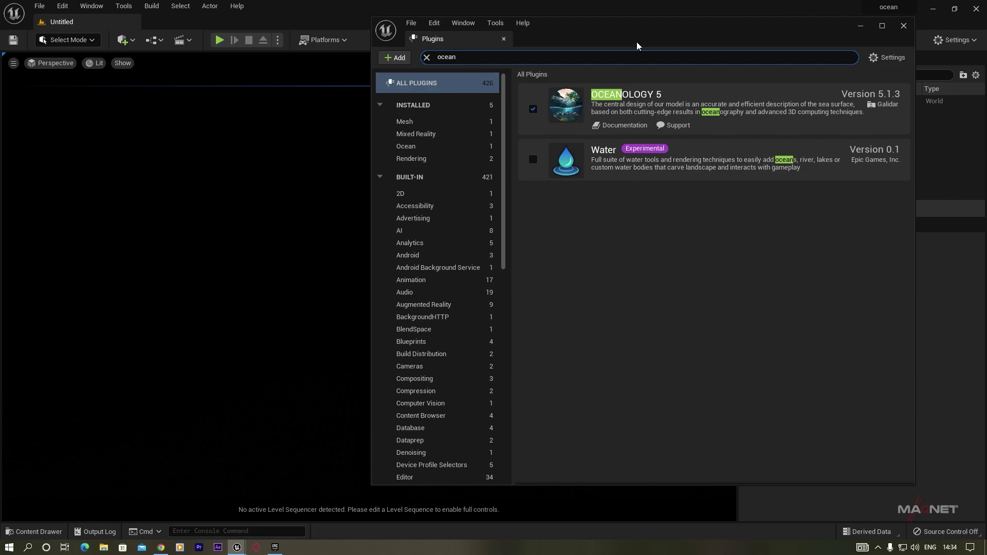
pyautogui.moveTo(637, 46); pyautogui.dragTo(533, 36)
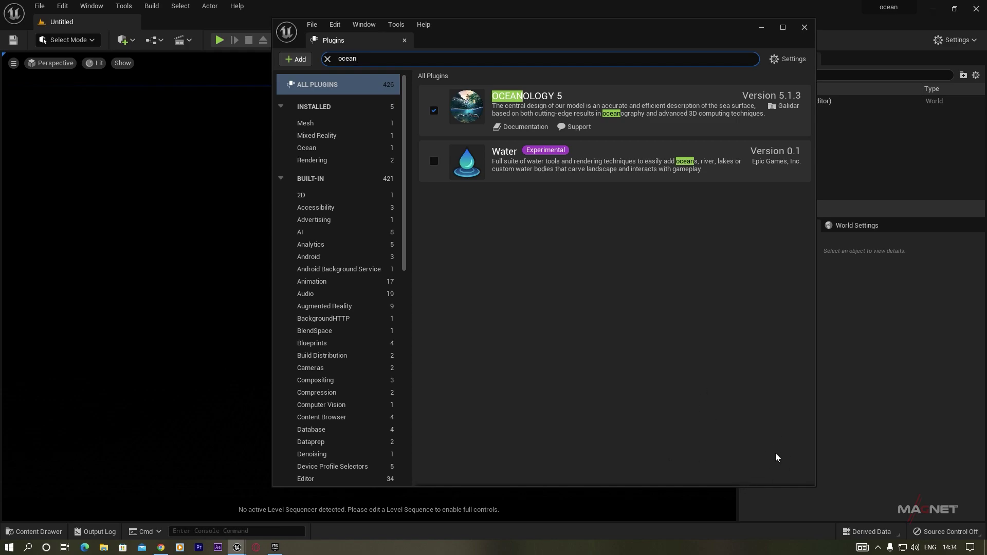
pyautogui.click(805, 27)
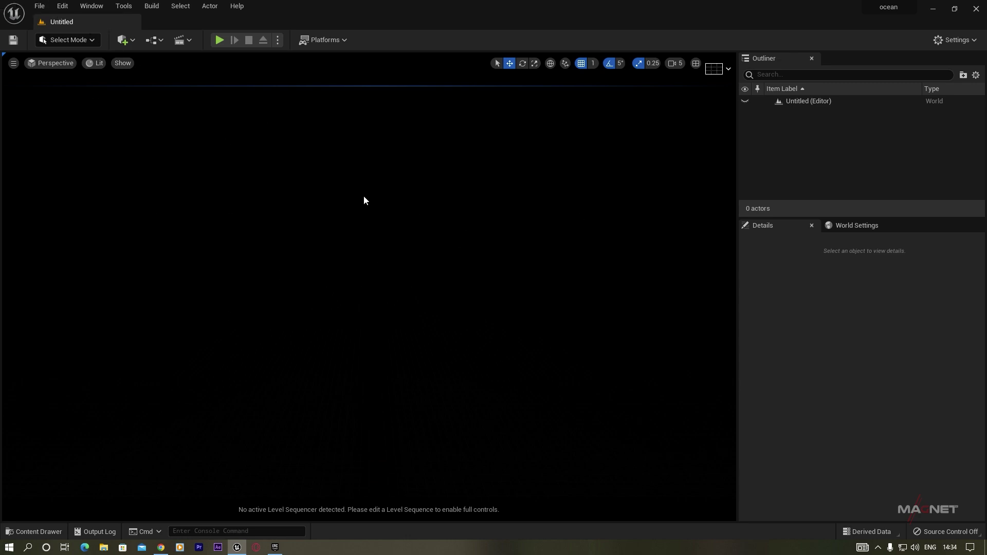
# Search the project's plugins for "volume" to check that Volumetrics is enabled, and close the plugin window
pyautogui.click(64, 8)
pyautogui.click(110, 168)
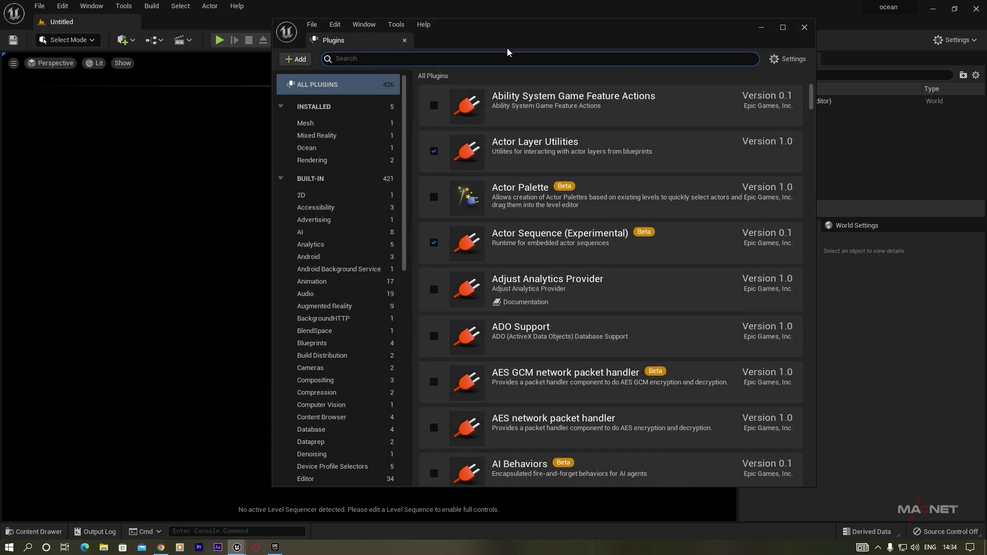
pyautogui.write('volume')
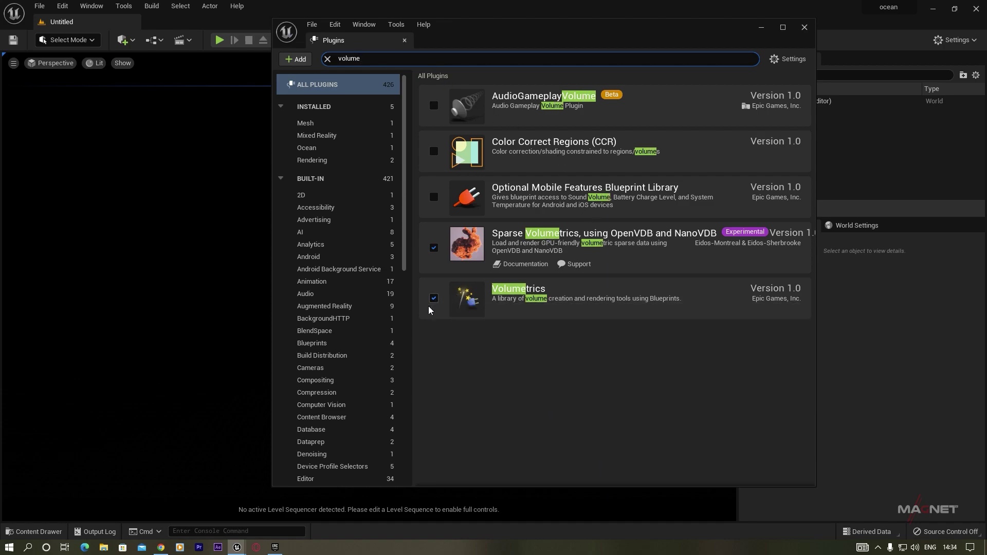
pyautogui.click(803, 30)
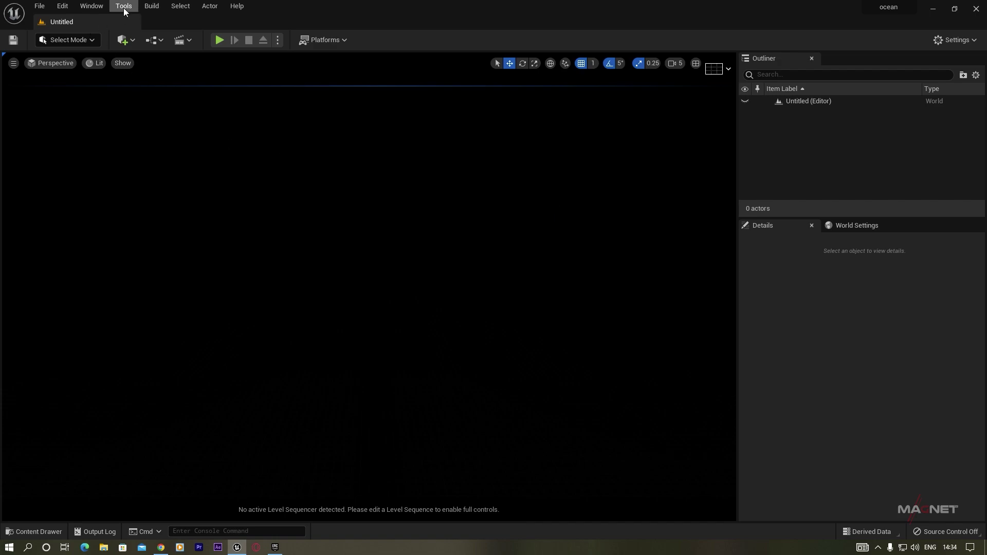
# Use the Env. Light Mixer to create a sky light, atmospheric light 0, sky atmosphere, volumetric cloud and height fog
pyautogui.click(98, 8)
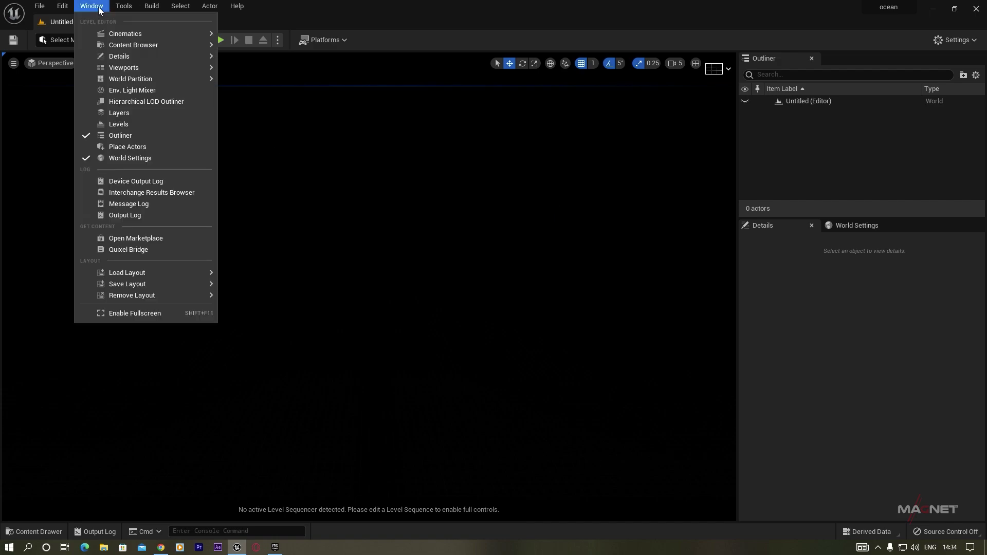
pyautogui.click(155, 90)
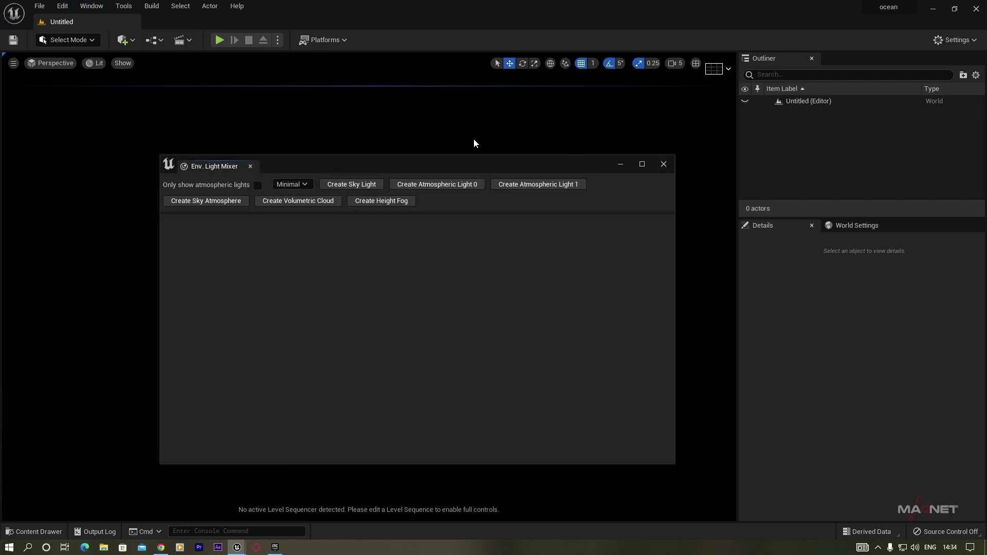
pyautogui.click(345, 186)
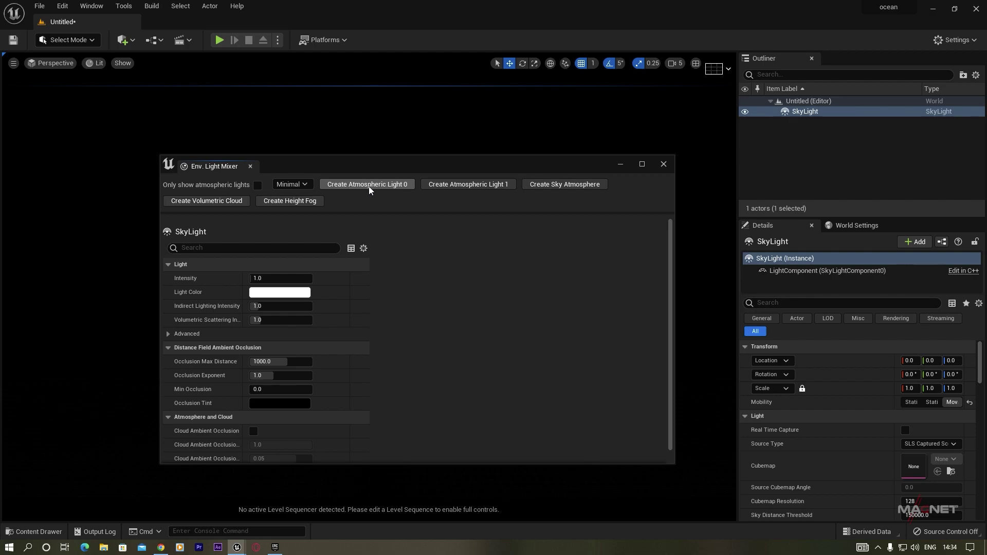
pyautogui.click(381, 184)
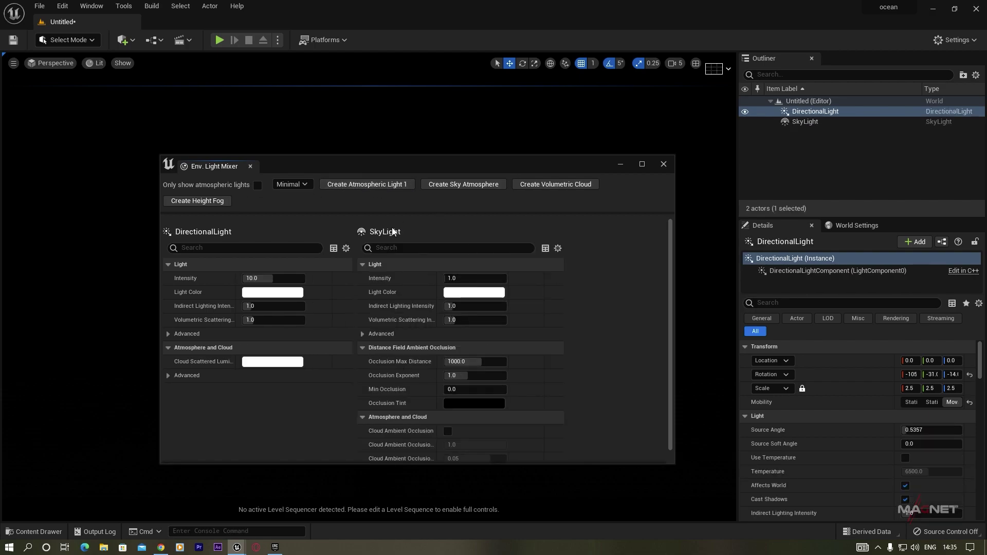
pyautogui.click(466, 184)
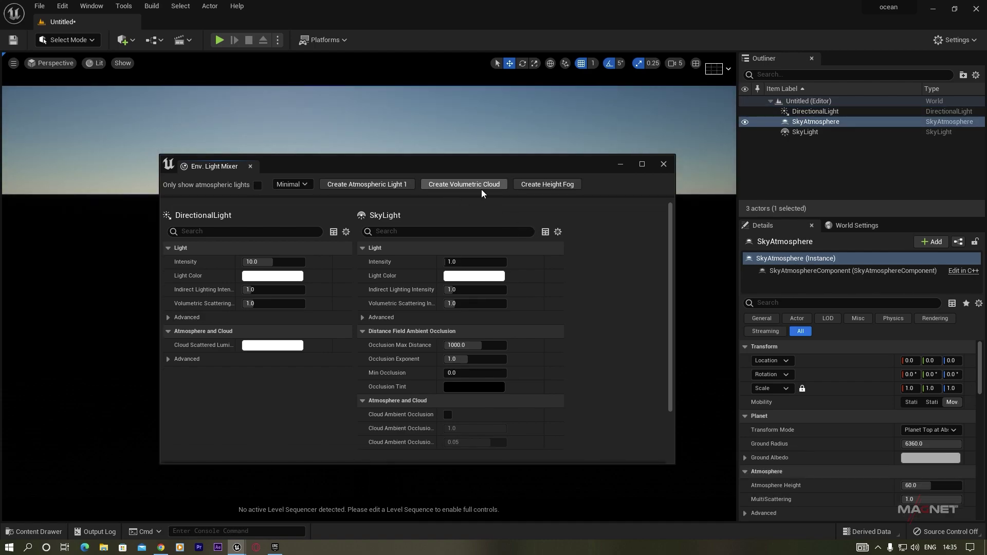
pyautogui.click(463, 185)
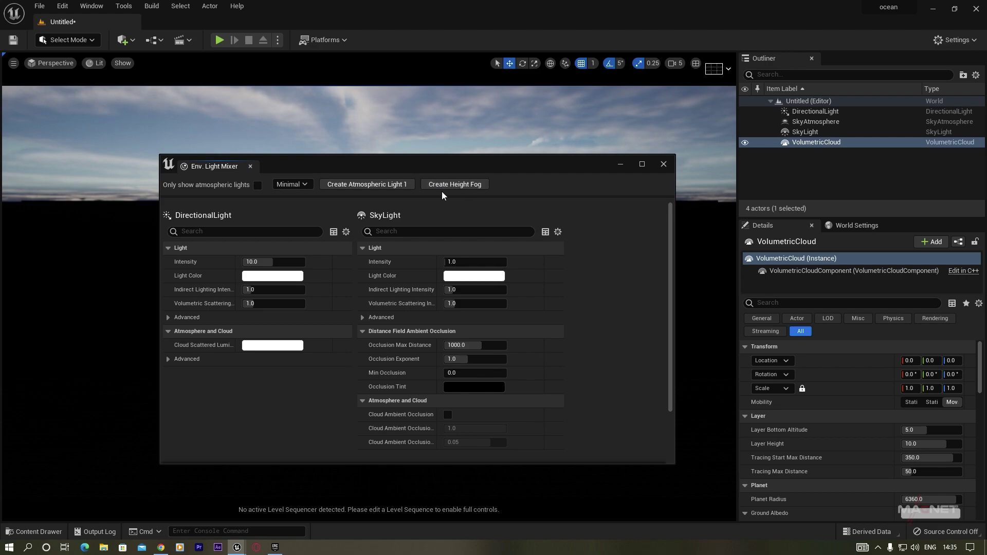
pyautogui.click(461, 184)
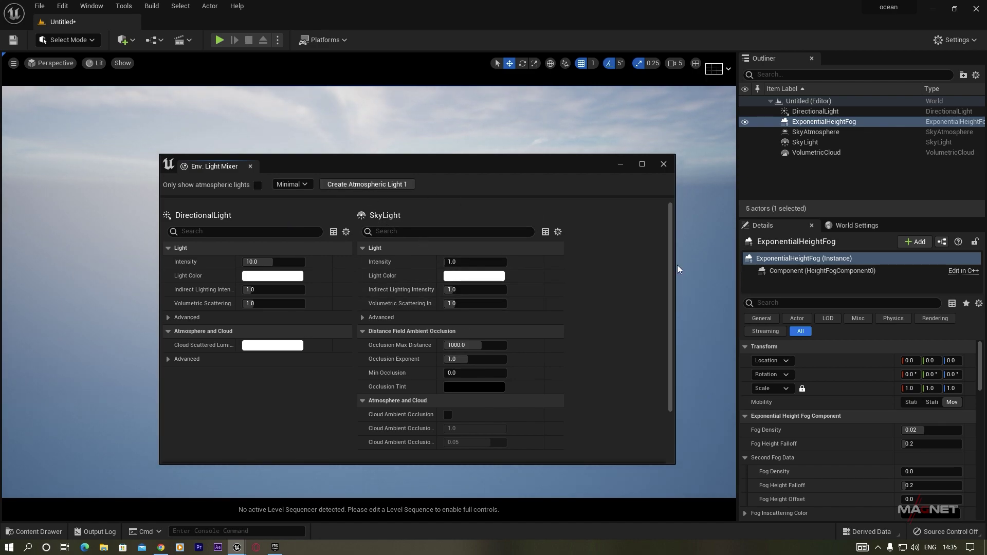
# Enable Volumetric Fog on the exponential height fog in the Env. Light Mixer, and close the mixer
pyautogui.moveTo(671, 232); pyautogui.dragTo(671, 302)
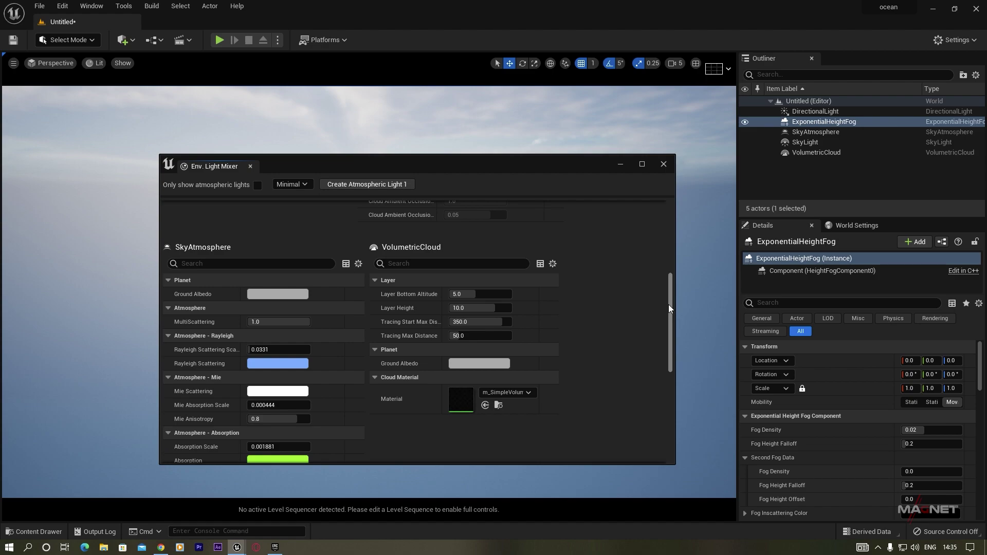
pyautogui.scroll(-8, 384, 360)
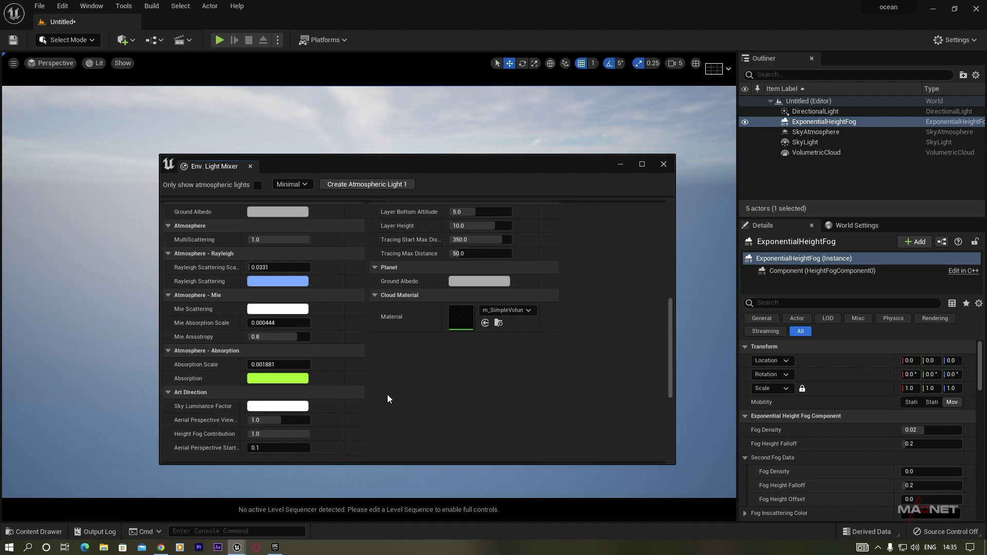
pyautogui.scroll(-2, 403, 385)
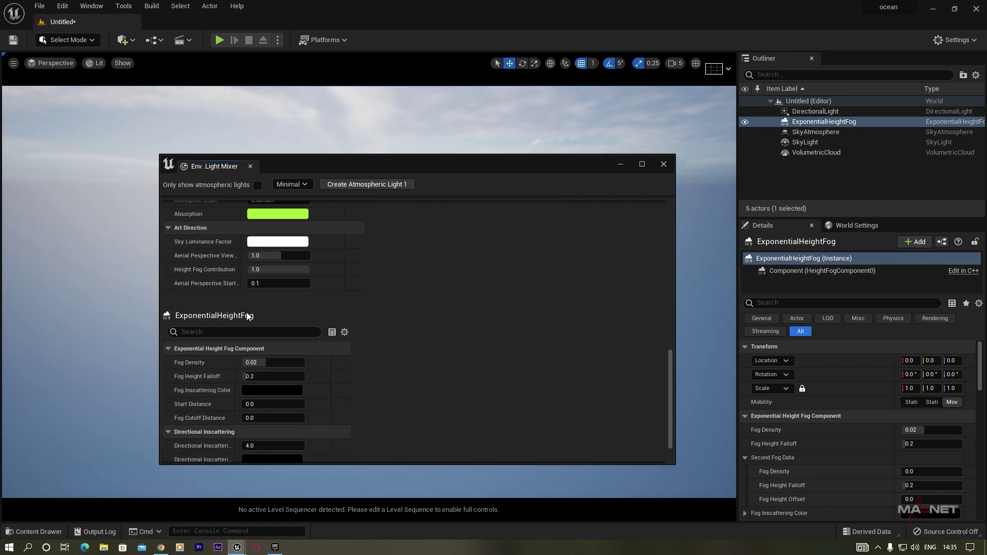
pyautogui.scroll(-2, 411, 349)
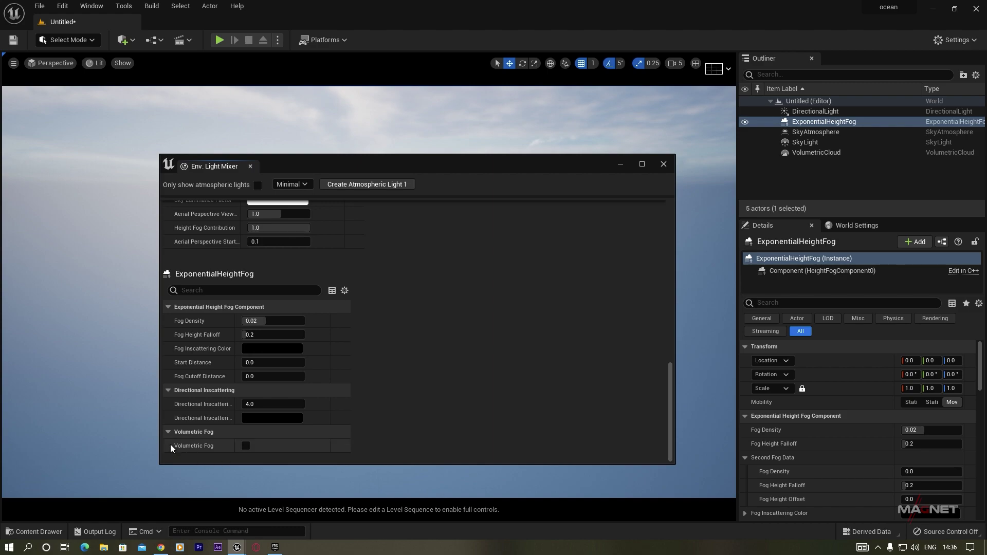
pyautogui.click(245, 445)
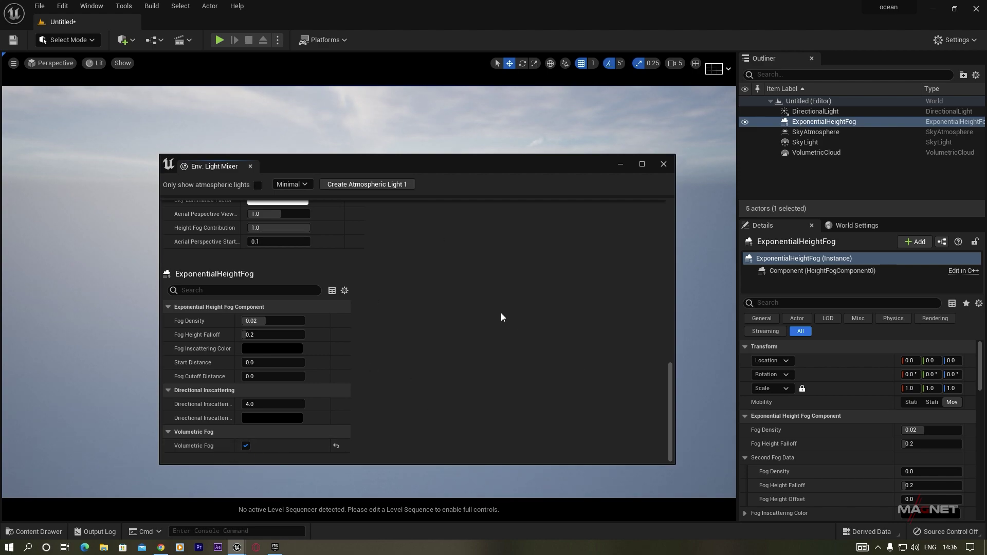
pyautogui.moveTo(671, 407); pyautogui.dragTo(518, 233)
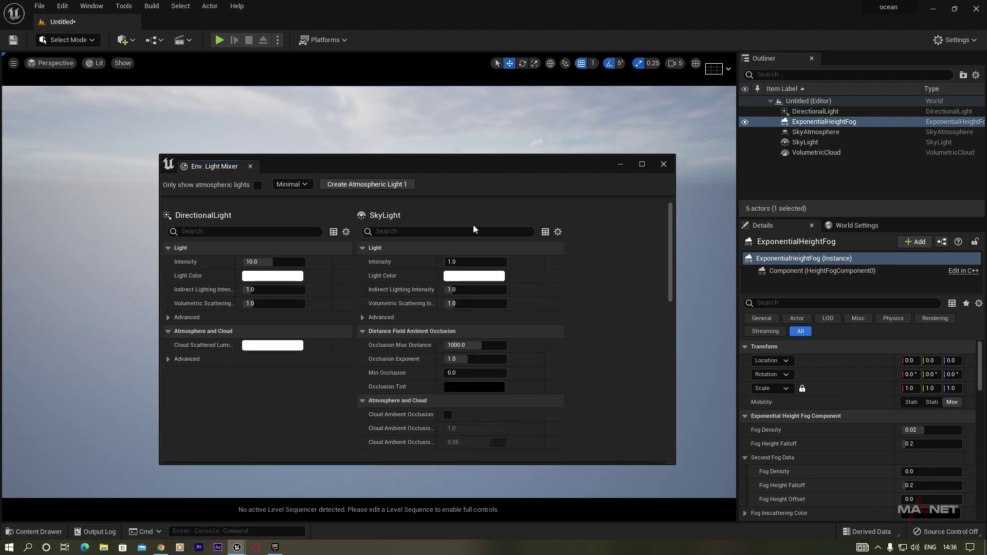
pyautogui.click(664, 164)
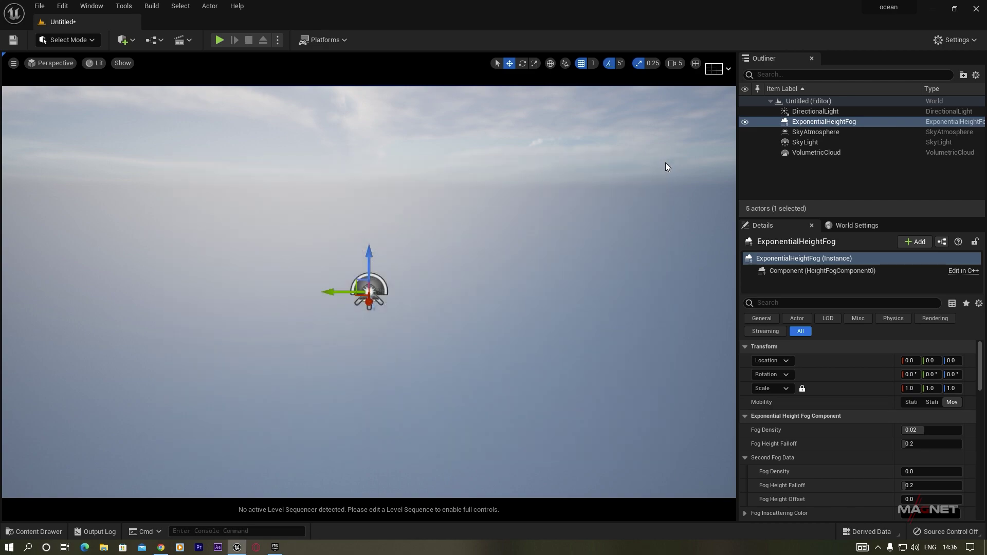
# Look around the level to examine the sun, the horizon and the default volumetric clouds
pyautogui.moveTo(523, 260); pyautogui.dragTo(487, 233, button='right')
pyautogui.moveTo(369, 291); pyautogui.dragTo(331, 279, button='right')
pyautogui.moveTo(465, 247); pyautogui.dragTo(525, 186, button='right')
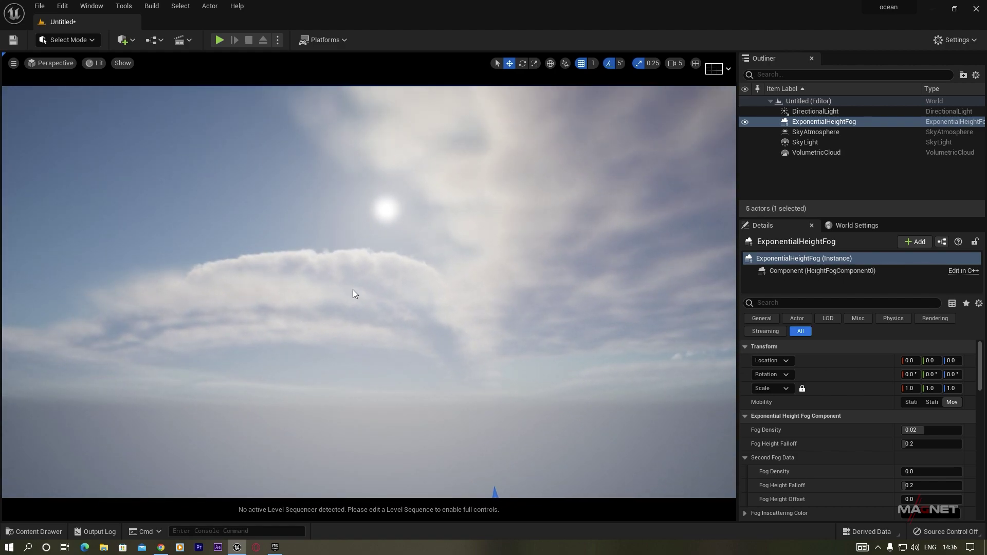
pyautogui.click(833, 151)
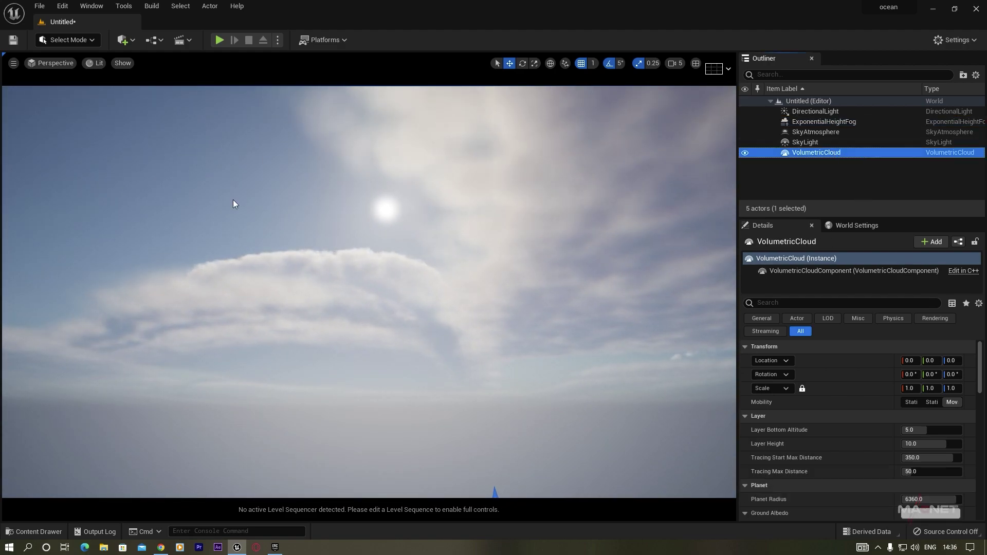
pyautogui.moveTo(481, 282)
pyautogui.mouseDown(button='right')
pyautogui.moveTo(591, 304)
pyautogui.moveTo(473, 265)
pyautogui.mouseUp(button='right')
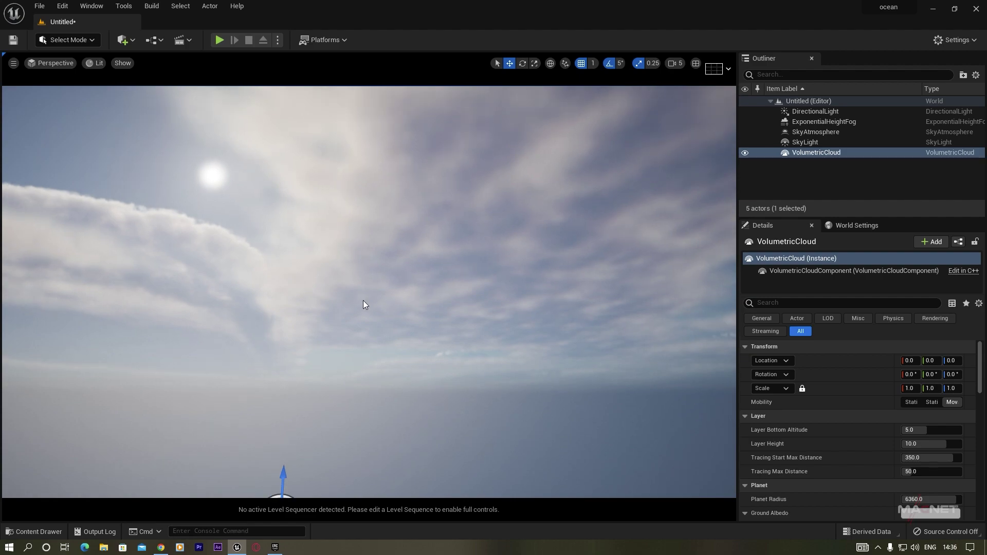
pyautogui.rightClick(296, 312)
pyautogui.click(264, 319)
pyautogui.moveTo(328, 306); pyautogui.dragTo(223, 308, button='right')
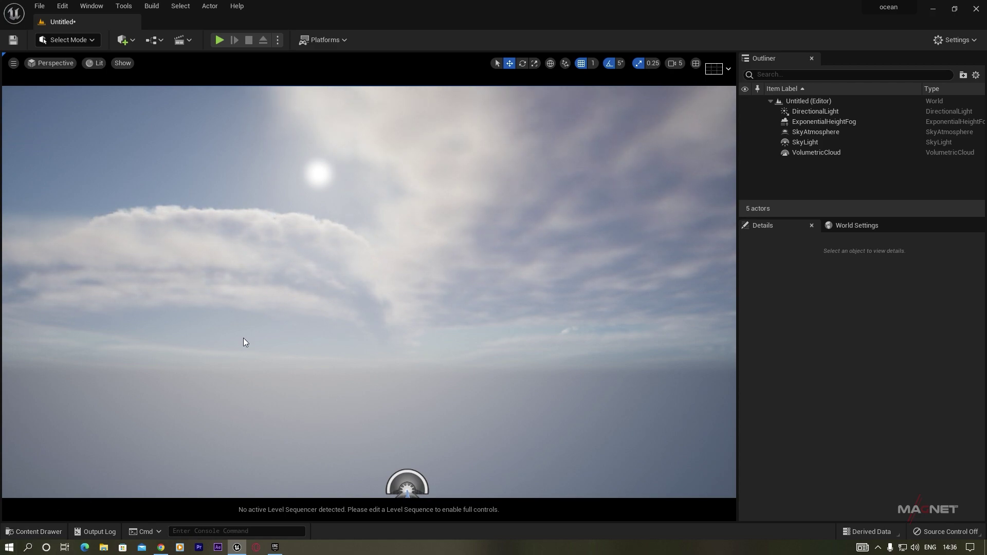
# Open the project's Content folder and check the browser settings that show engine and plugin content
pyautogui.click(34, 531)
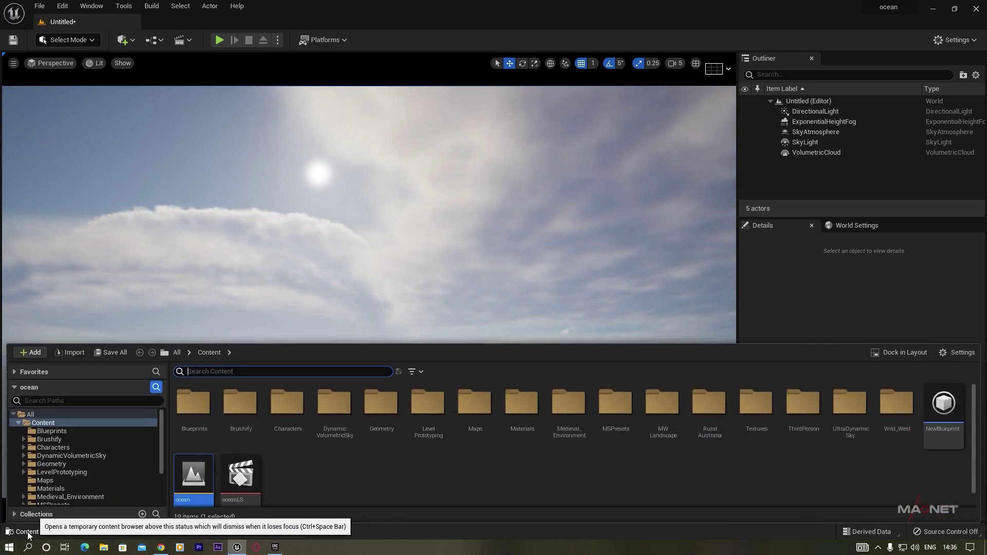
pyautogui.click(52, 424)
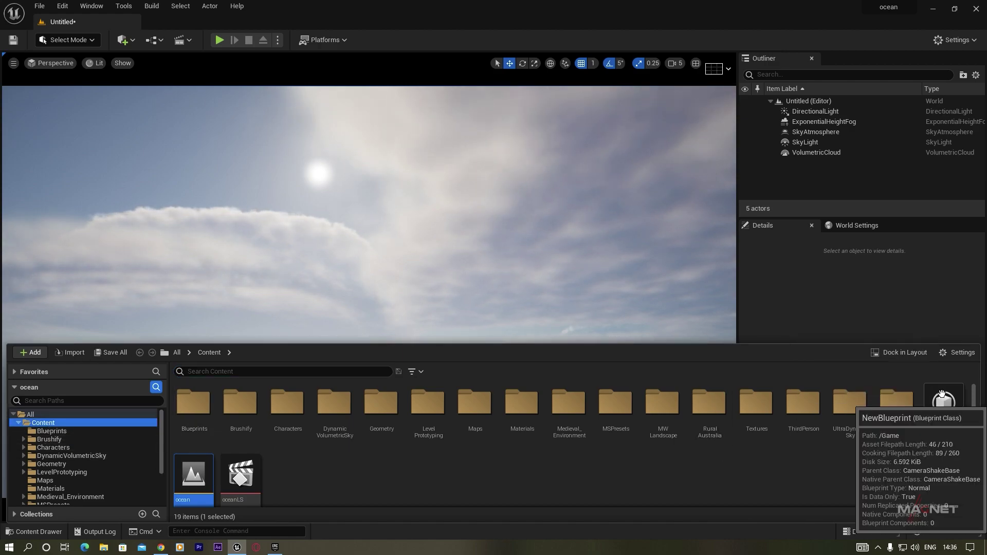
pyautogui.click(955, 352)
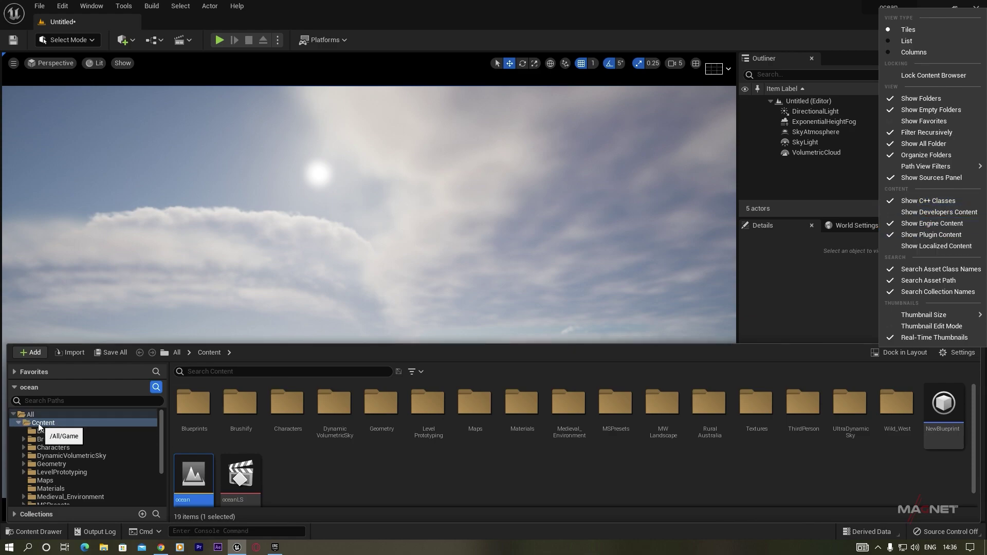
# Expand Engine > Plugins in the content folder tree and open the Volumetrics Content folder
pyautogui.moveTo(161, 415); pyautogui.dragTo(160, 478)
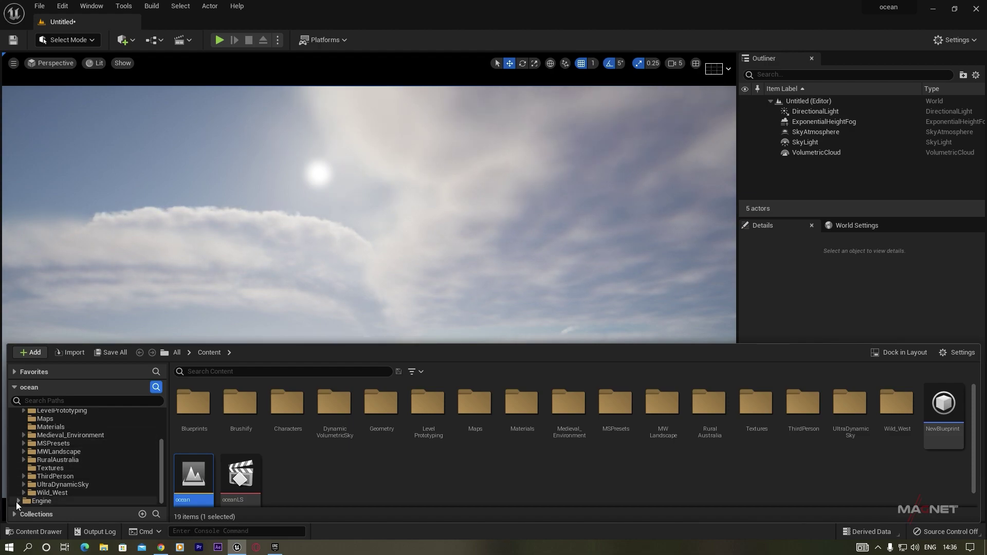
pyautogui.scroll(-1, 64, 488)
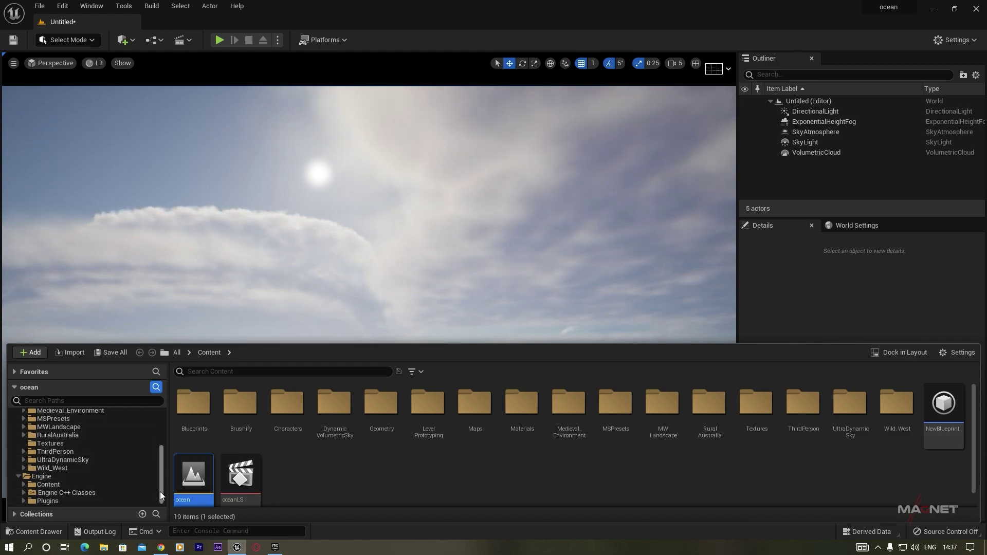
pyautogui.click(23, 501)
pyautogui.moveTo(159, 424); pyautogui.dragTo(161, 459)
pyautogui.scroll(-3, 82, 486)
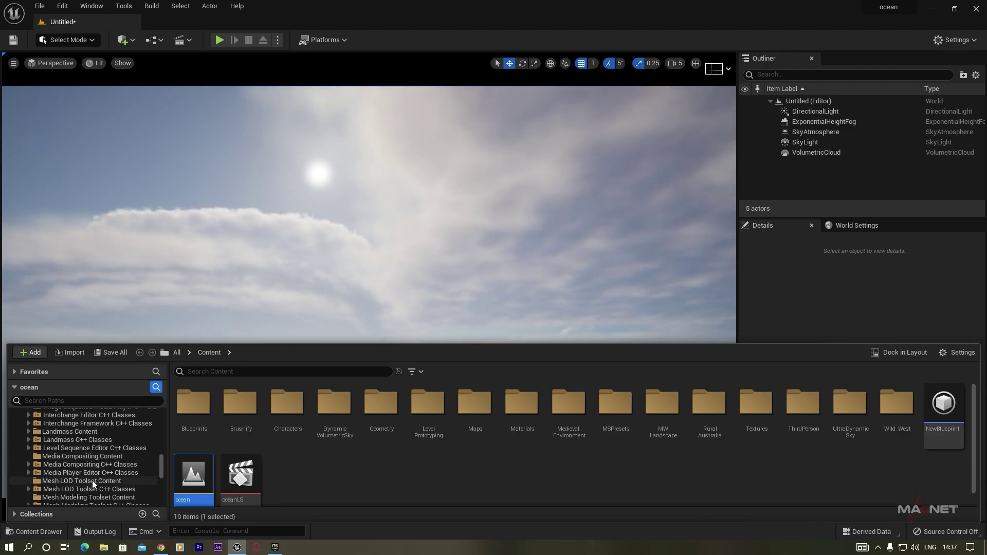
pyautogui.scroll(-10, 90, 479)
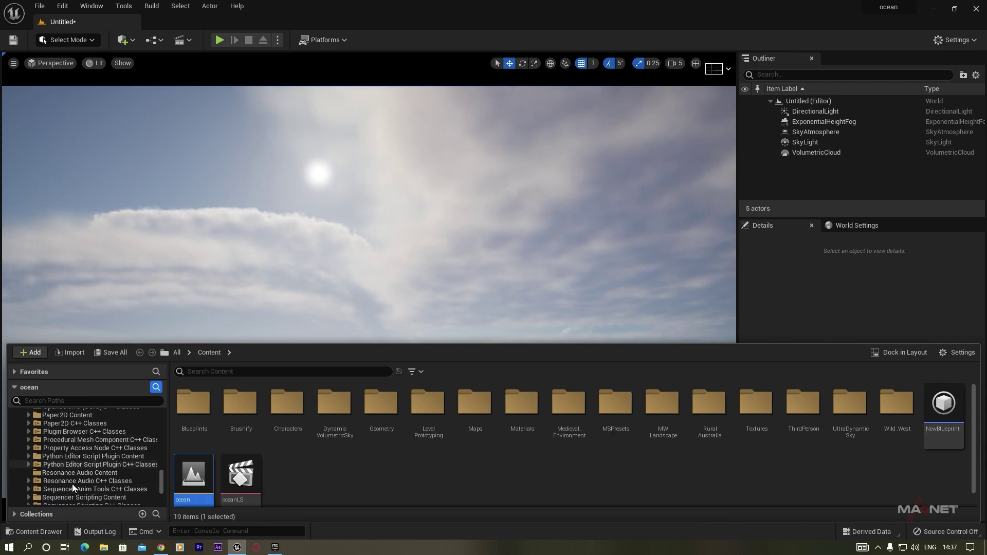
pyautogui.scroll(-4, 92, 488)
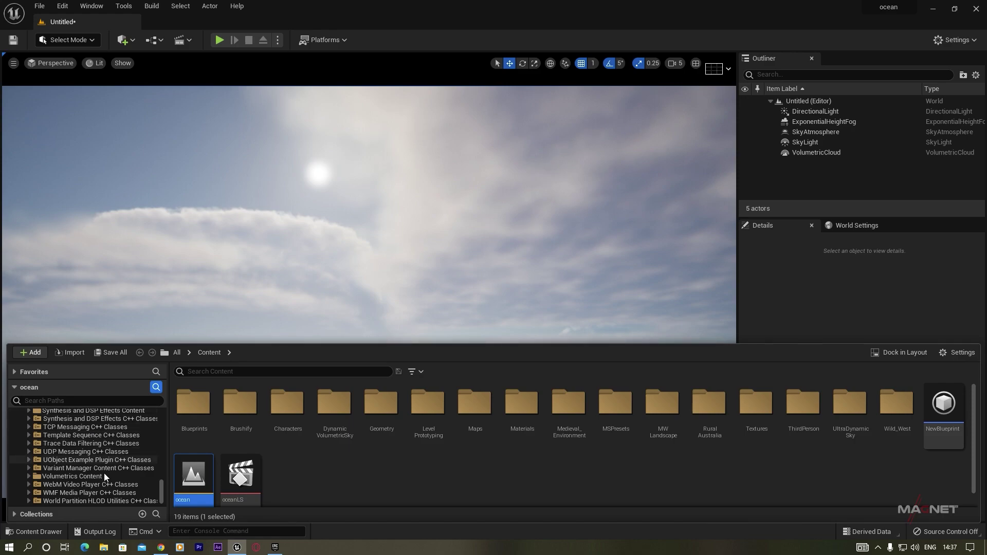
pyautogui.doubleClick(66, 477)
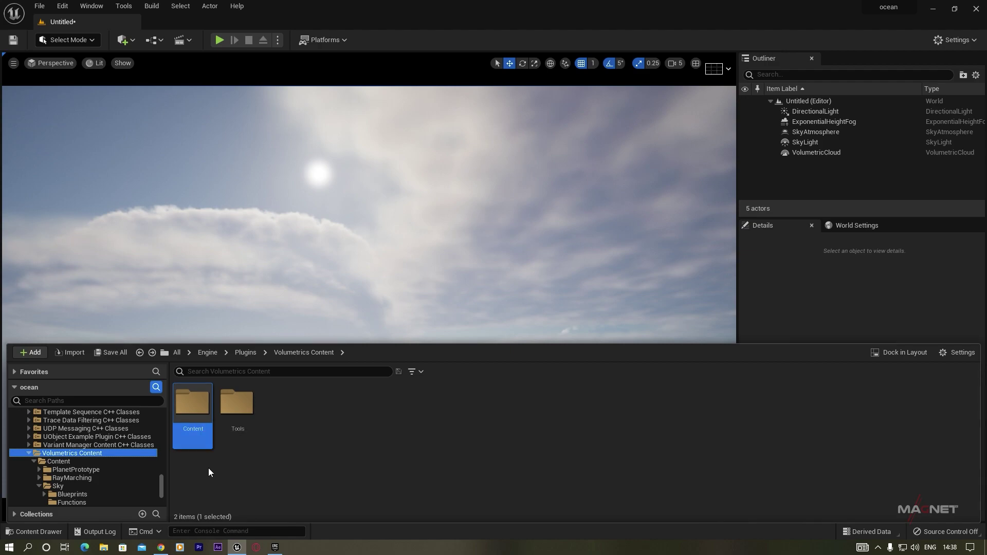
# Open the Content > Sky > Materials folder inside Volumetrics Content
pyautogui.doubleClick(194, 405)
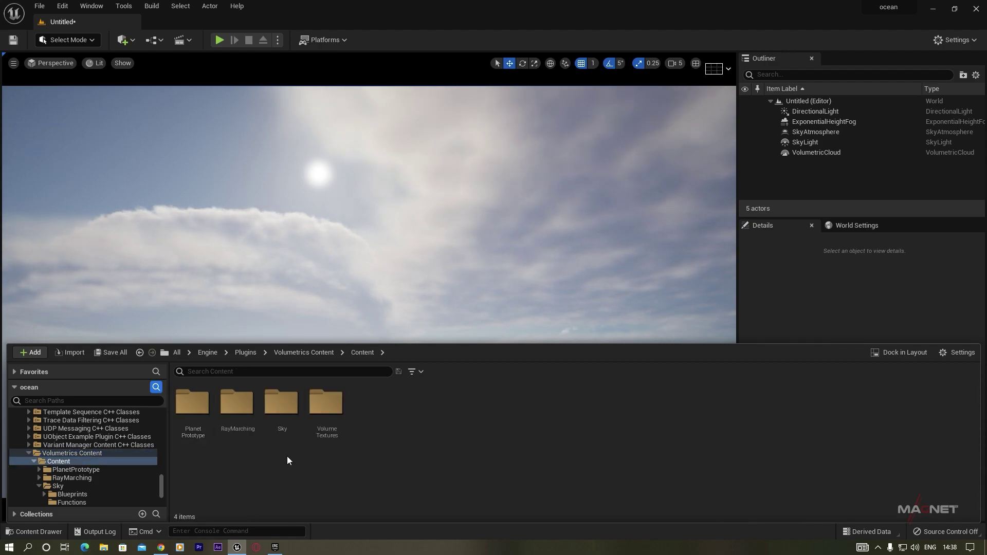
pyautogui.doubleClick(281, 404)
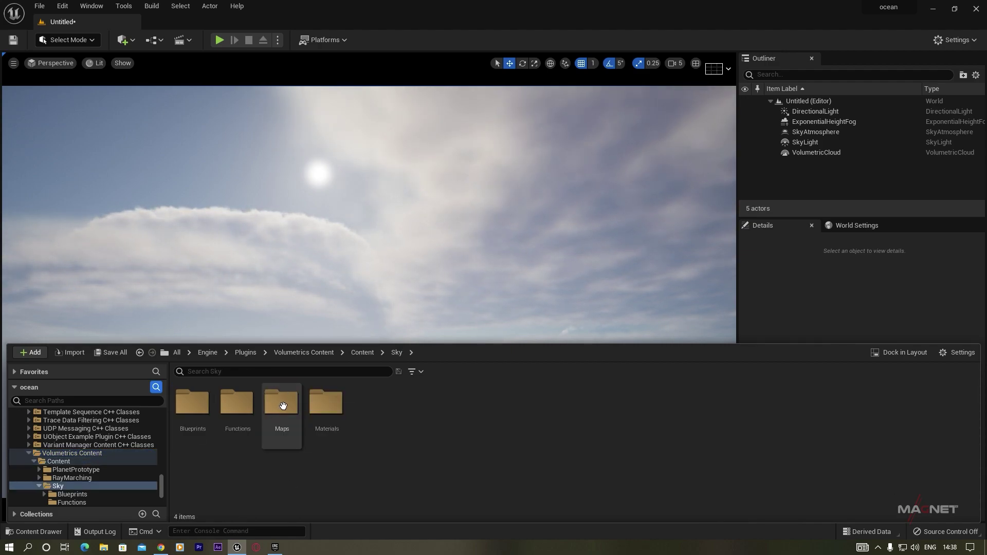
pyautogui.doubleClick(324, 427)
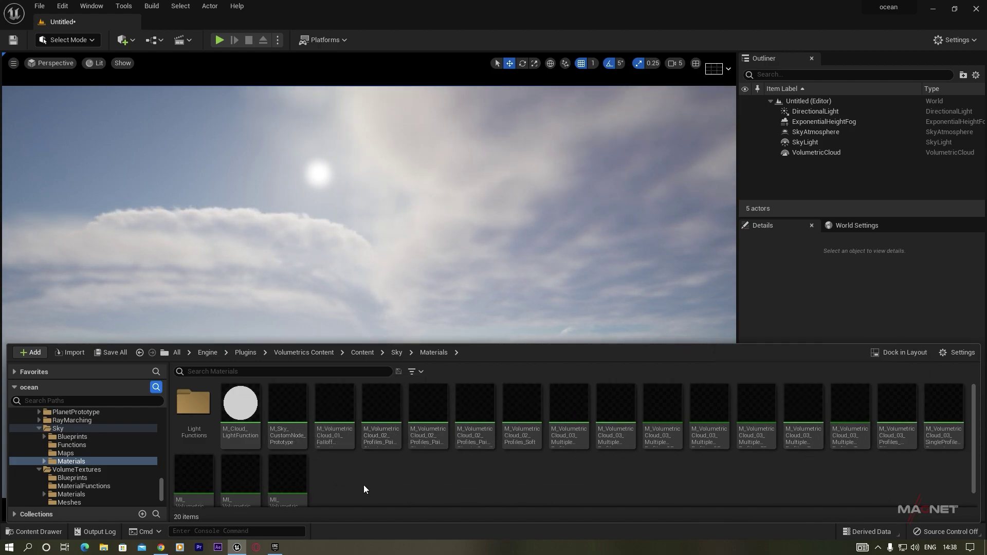
# Assign M_VolumetricCloud_02_Profiles_PaintClouds as the cloud material of the VolumetricCloud actor
pyautogui.moveTo(379, 406)
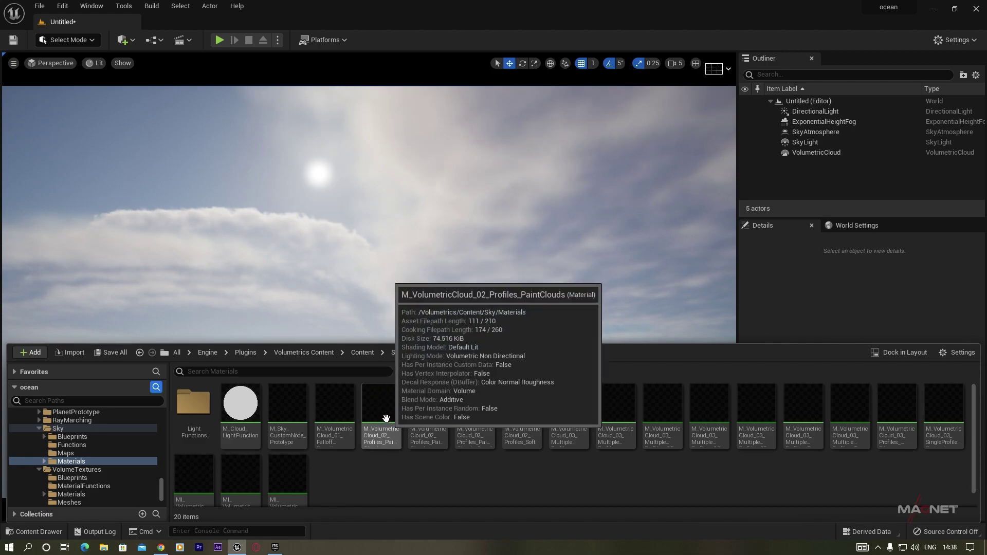
pyautogui.click(379, 406)
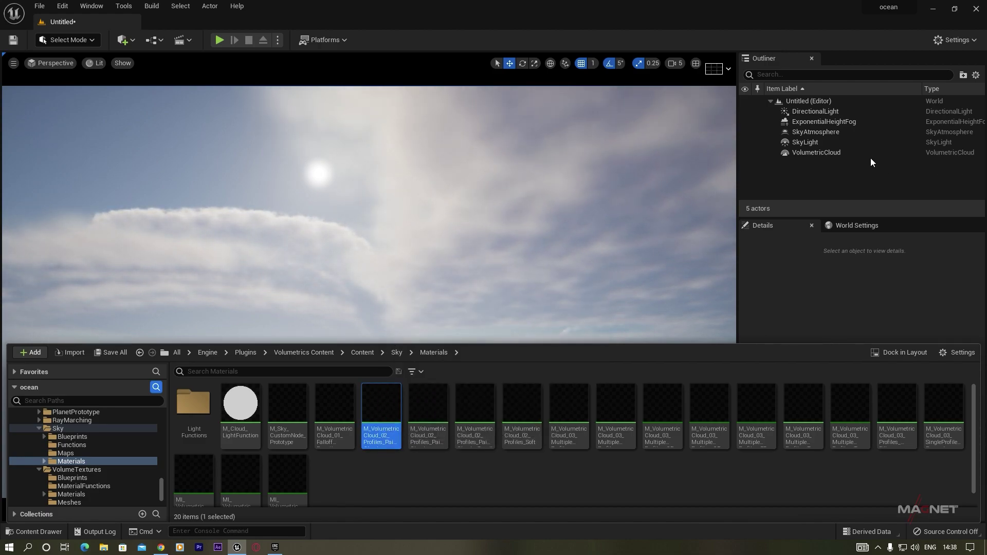
pyautogui.click(831, 153)
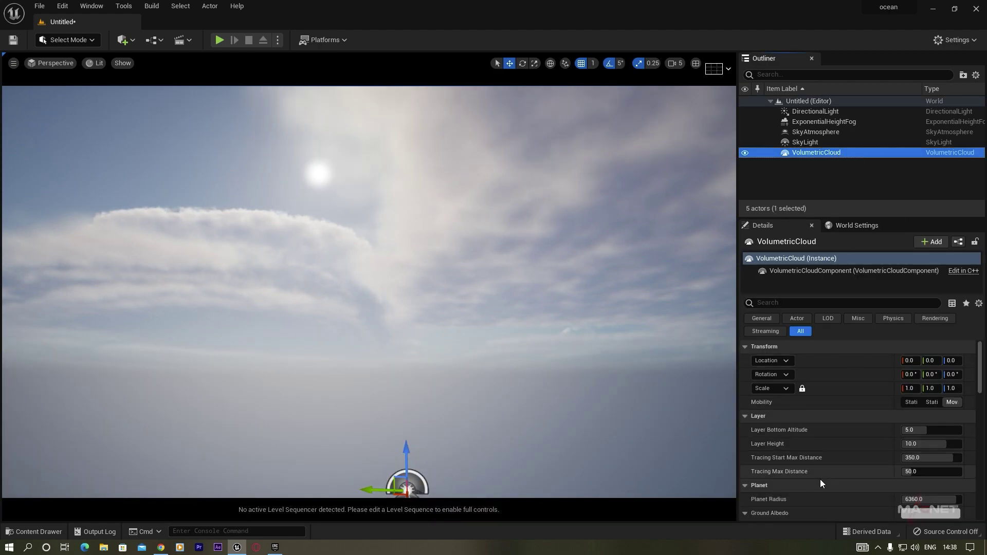
pyautogui.moveTo(979, 359)
pyautogui.mouseDown()
pyautogui.moveTo(984, 417)
pyautogui.moveTo(984, 389)
pyautogui.mouseUp()
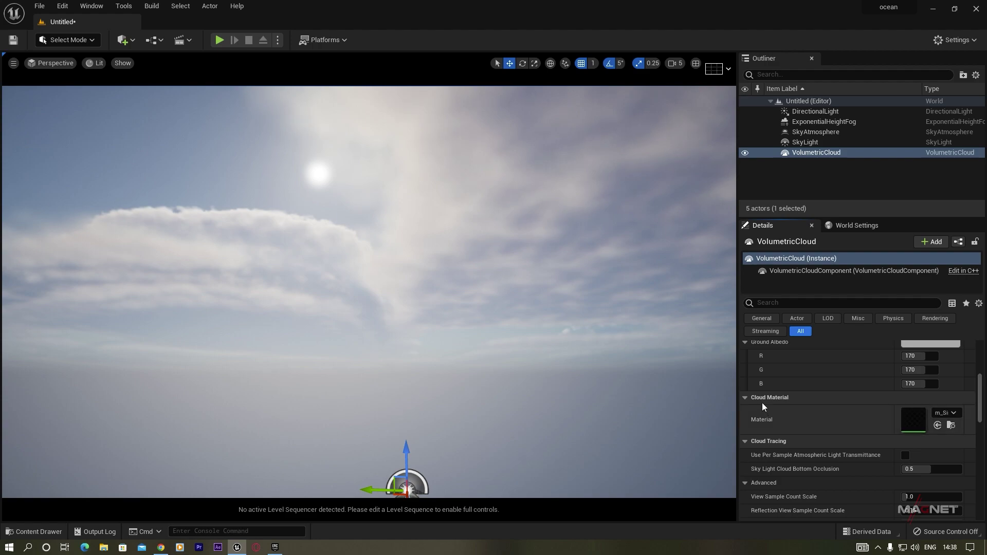
pyautogui.click(937, 426)
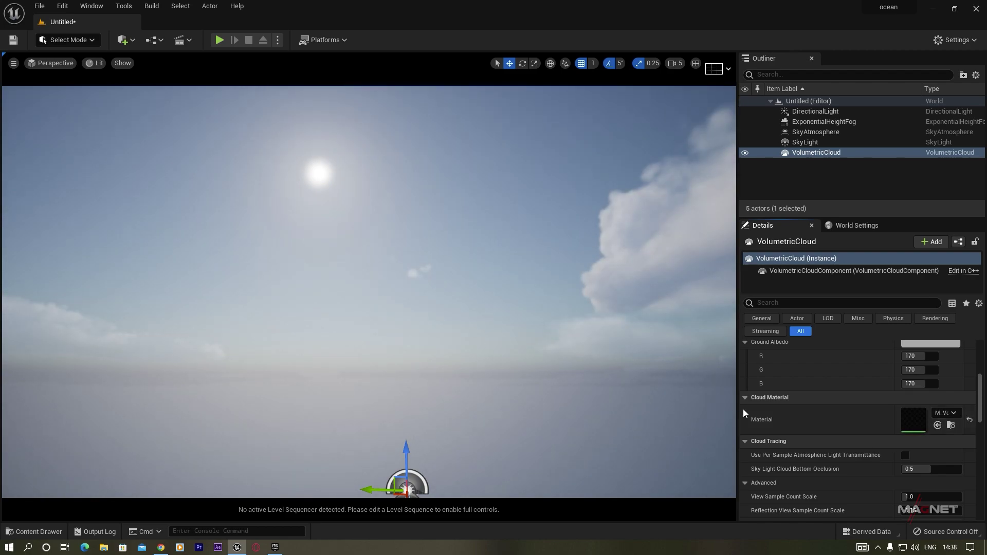
# Look around the sky to examine the shape and lighting of the clouds with the newly assigned material
pyautogui.moveTo(237, 350); pyautogui.dragTo(421, 212, button='right')
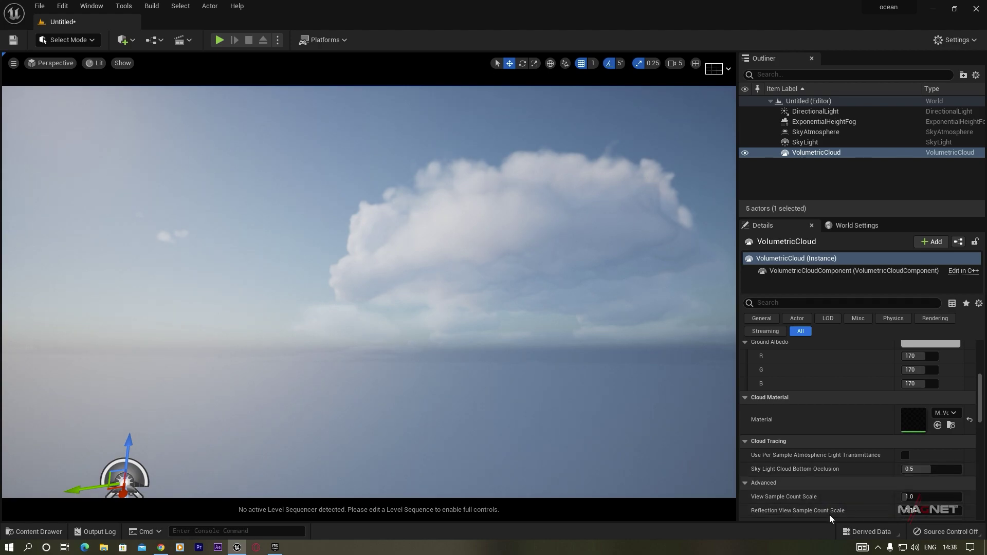
pyautogui.moveTo(441, 317); pyautogui.dragTo(492, 243, button='right')
pyautogui.moveTo(578, 347); pyautogui.dragTo(463, 345, button='right')
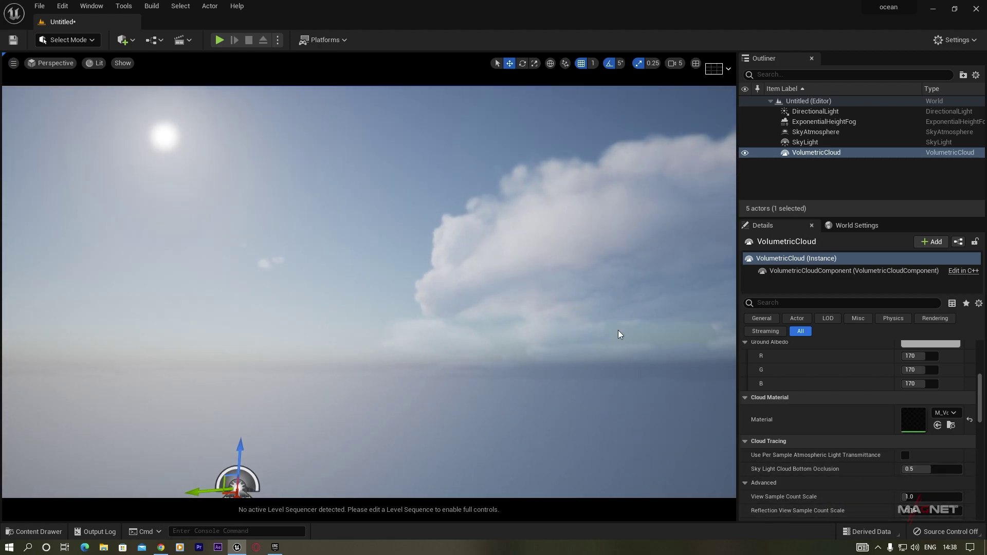
pyautogui.moveTo(437, 258); pyautogui.dragTo(512, 258, button='right')
pyautogui.moveTo(383, 371); pyautogui.dragTo(447, 365, button='right')
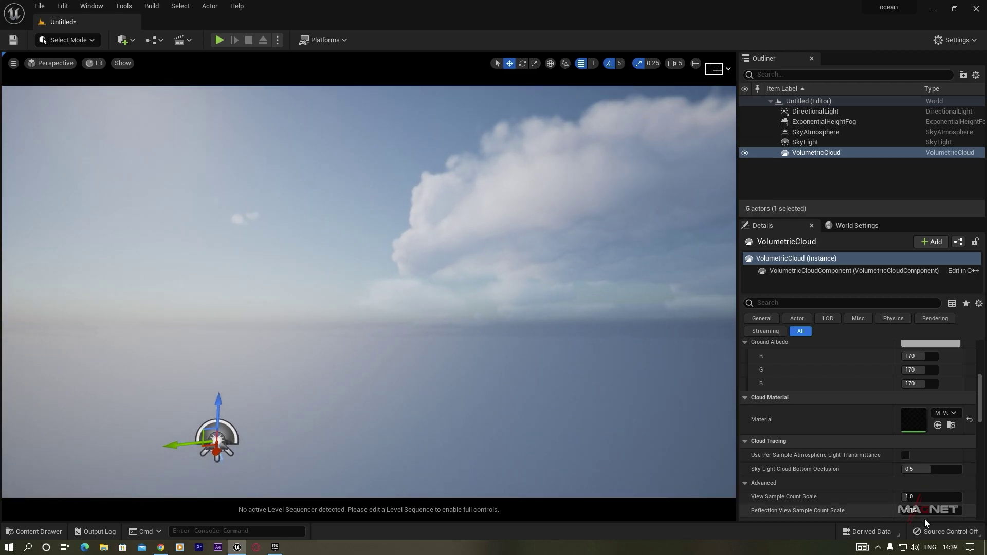
pyautogui.moveTo(348, 303); pyautogui.dragTo(420, 316, button='right')
pyautogui.moveTo(355, 359); pyautogui.dragTo(319, 353, button='right')
pyautogui.moveTo(404, 374); pyautogui.dragTo(448, 371, button='right')
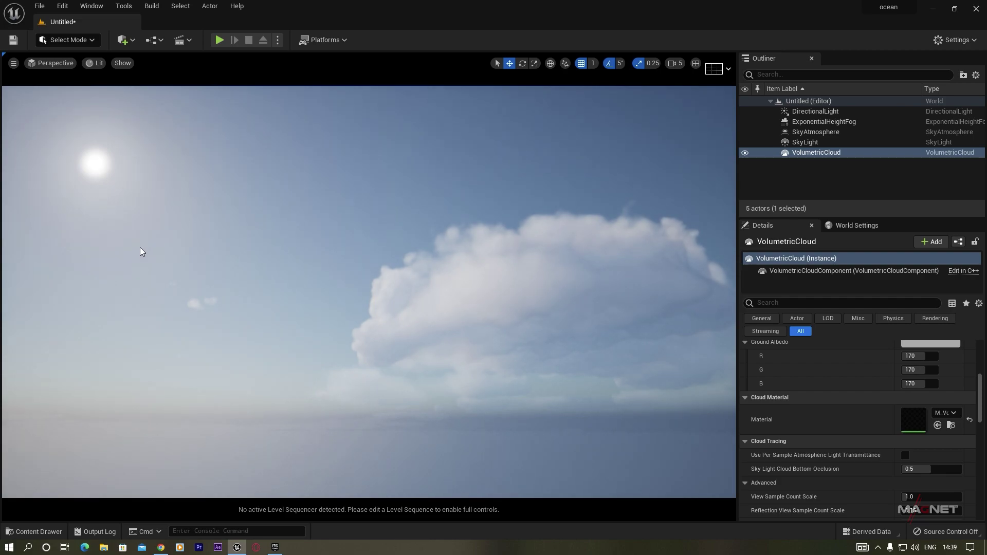
# Rotate the sun so it sits low in the clear sky beside the large cloud
pyautogui.hotkey('ctrl', 'l')
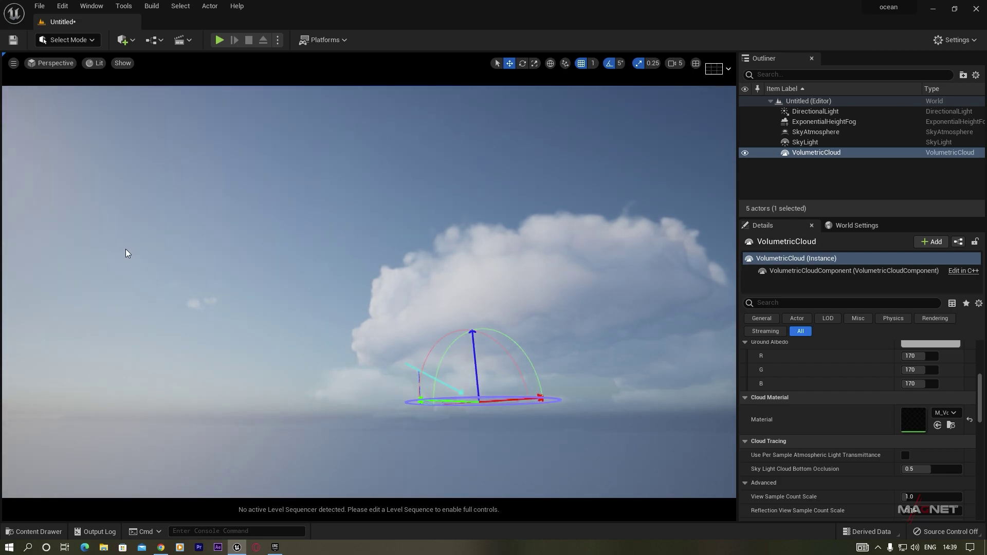
pyautogui.hotkey('ctrl', 'l')
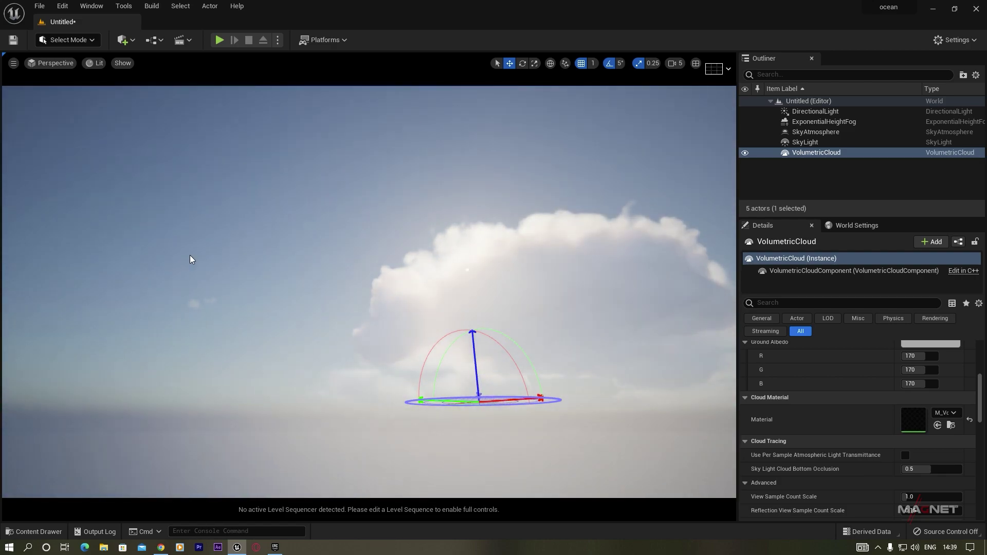
pyautogui.hotkey('ctrl', 'l')
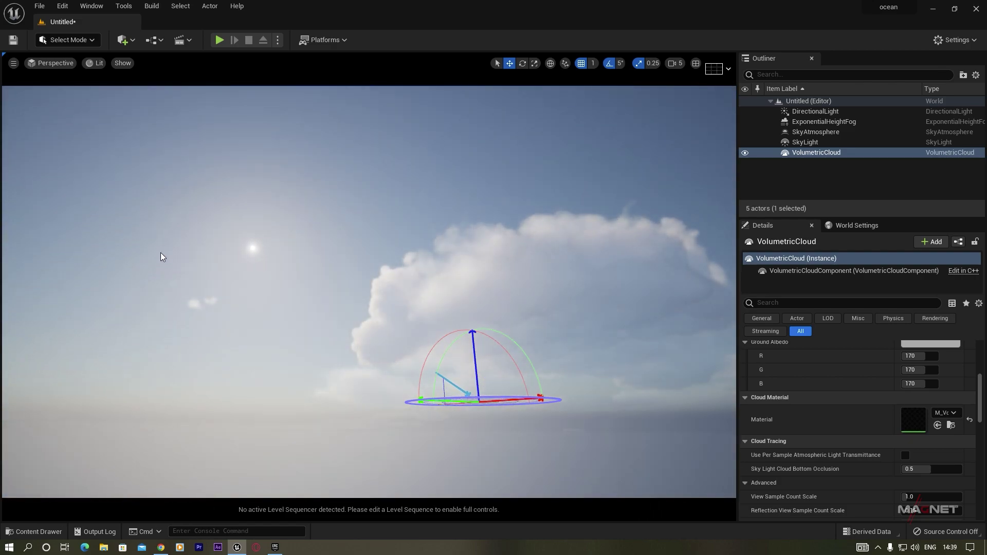
pyautogui.hotkey('ctrl', 'l')
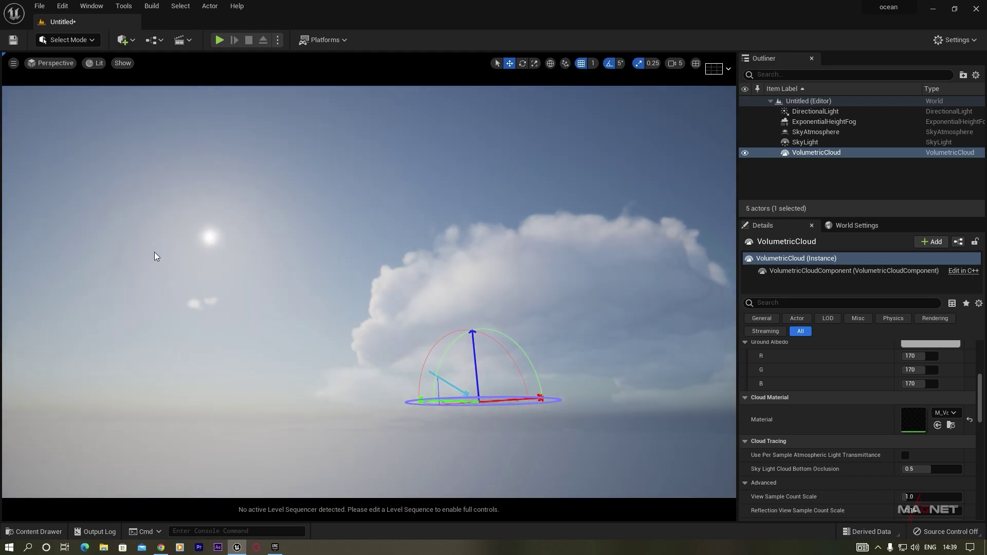
pyautogui.hotkey('ctrl', 'l')
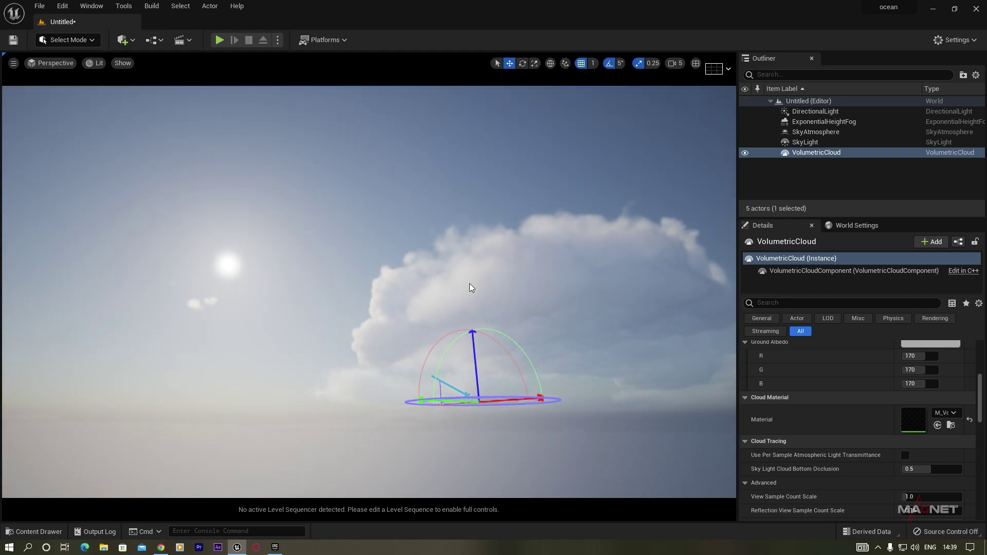
pyautogui.moveTo(322, 349); pyautogui.dragTo(257, 388, button='right')
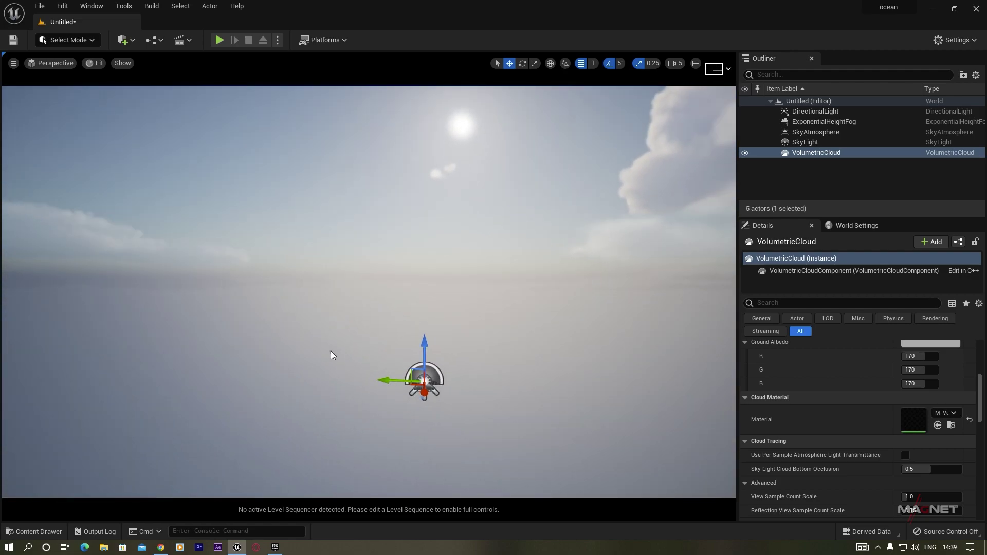
pyautogui.moveTo(360, 406); pyautogui.dragTo(517, 386, button='right')
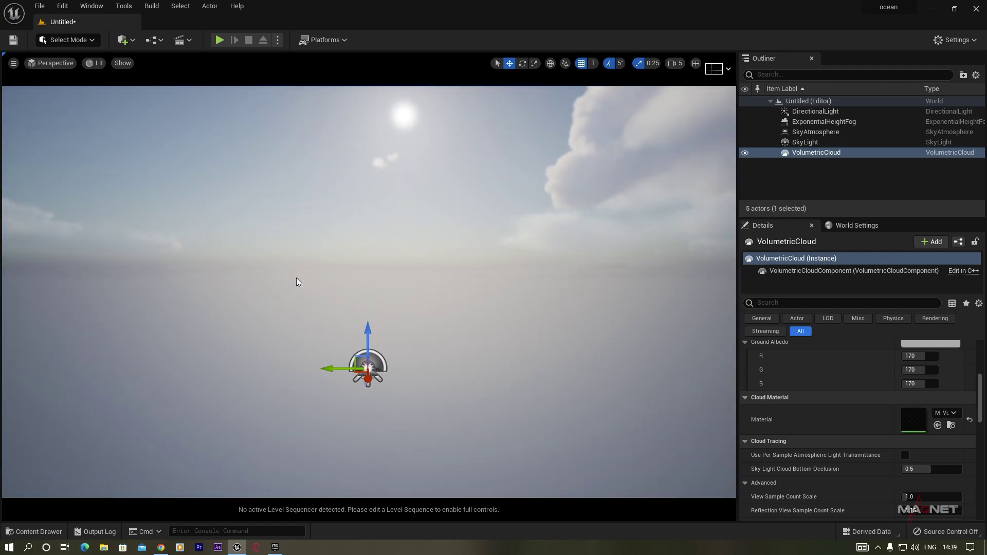
# Switch to Landscape mode and create a new landscape sized to fill the world
pyautogui.click(84, 39)
pyautogui.click(88, 66)
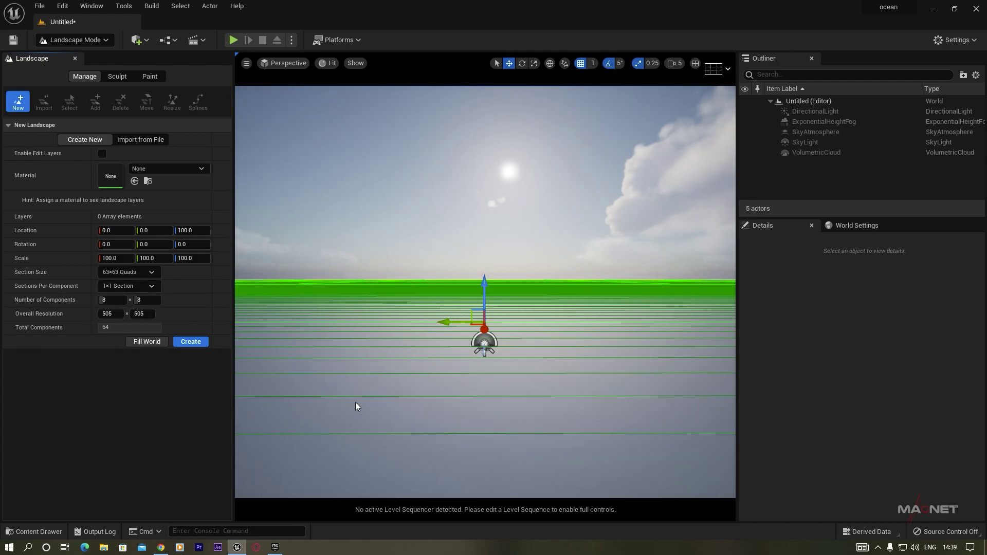
pyautogui.click(146, 343)
pyautogui.click(193, 342)
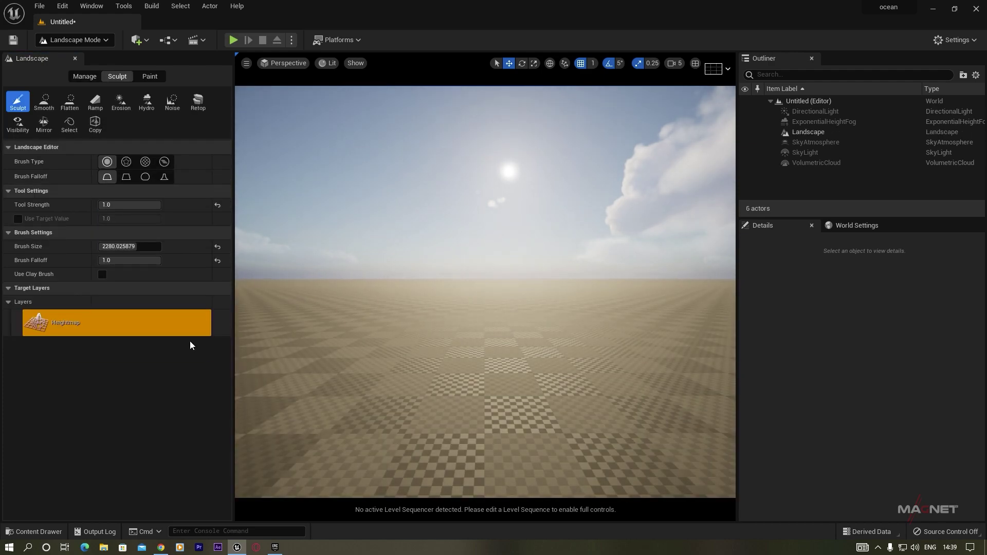
pyautogui.moveTo(504, 352)
pyautogui.mouseDown(button='right')
pyautogui.moveTo(514, 403)
pyautogui.moveTo(581, 380)
pyautogui.mouseUp(button='right')
pyautogui.moveTo(730, 388)
pyautogui.mouseDown(button='right')
pyautogui.moveTo(689, 385)
pyautogui.moveTo(705, 372)
pyautogui.moveTo(681, 370)
pyautogui.mouseUp(button='right')
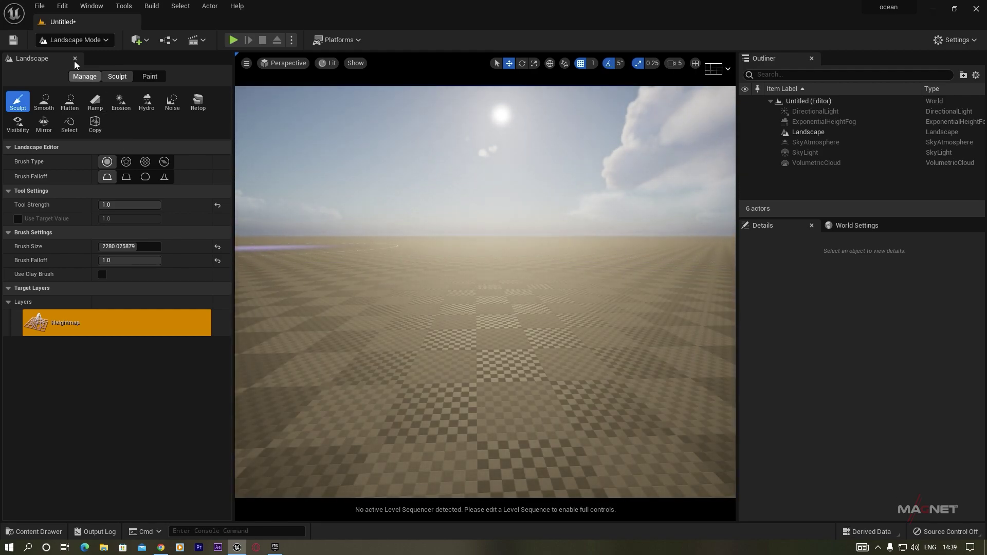
# Return to Select mode and look across the new landscape toward the horizon
pyautogui.click(89, 41)
pyautogui.click(72, 56)
pyautogui.moveTo(421, 356); pyautogui.dragTo(522, 361, button='right')
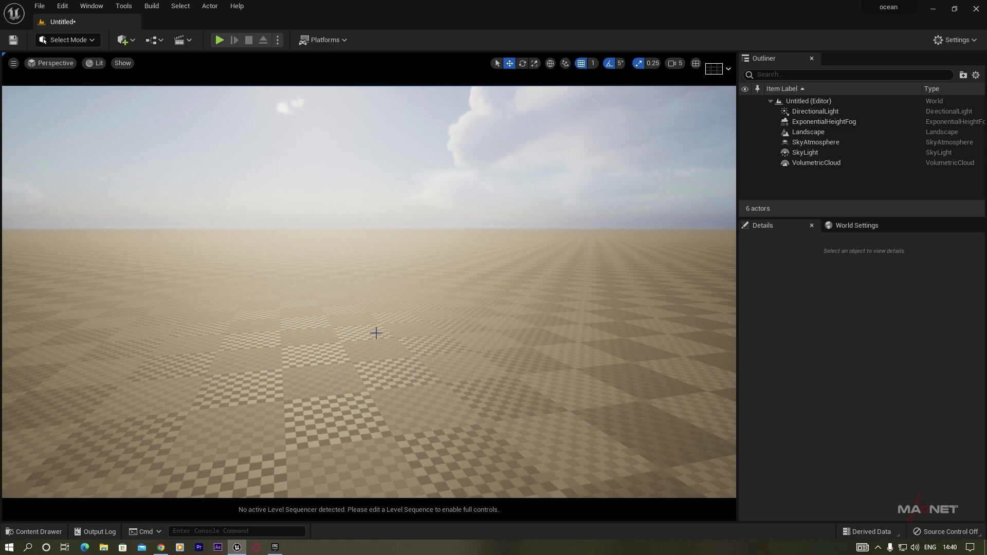
pyautogui.moveTo(426, 365); pyautogui.dragTo(359, 363, button='right')
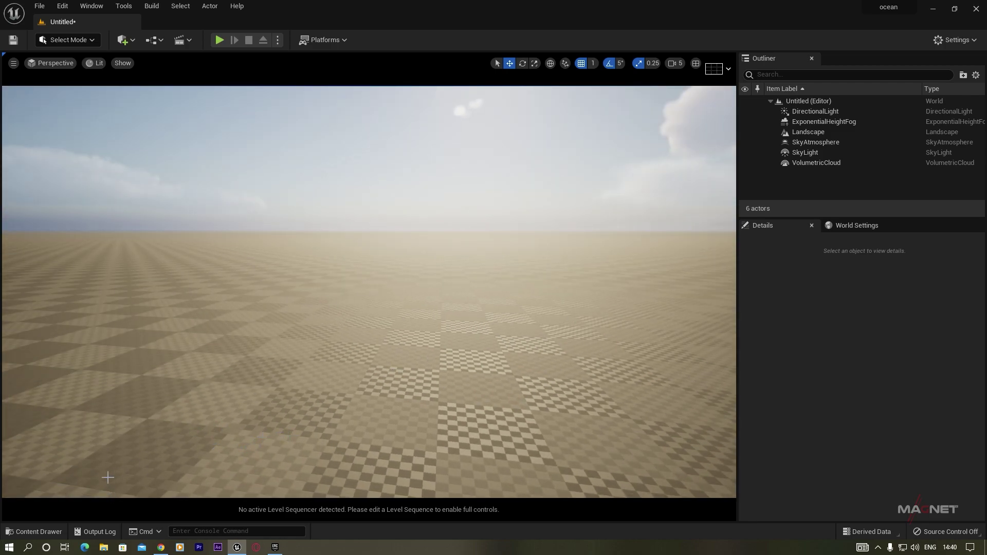
pyautogui.moveTo(415, 382); pyautogui.dragTo(463, 372, button='right')
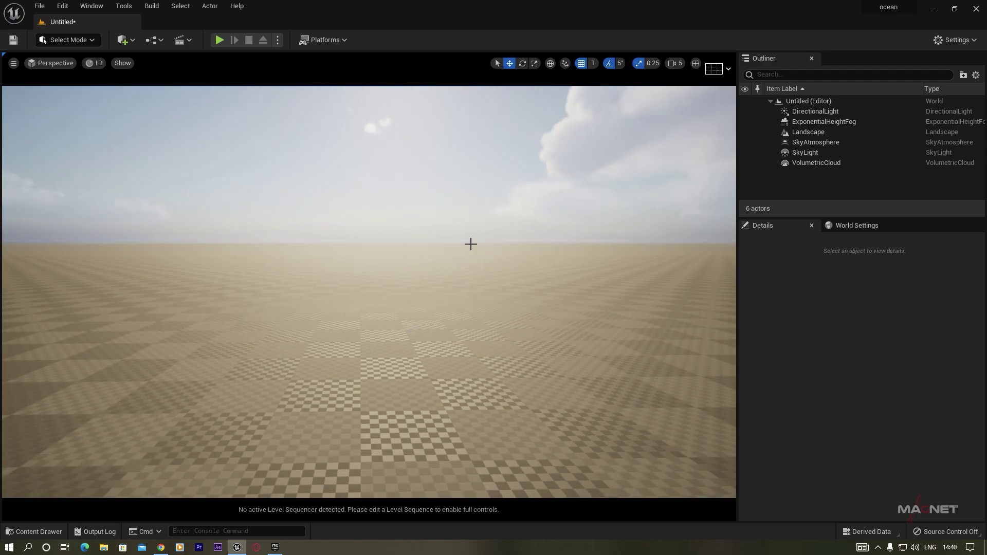
# Collapse the project's Content folder in the content folder tree and open Engine > Plugins
pyautogui.click(35, 531)
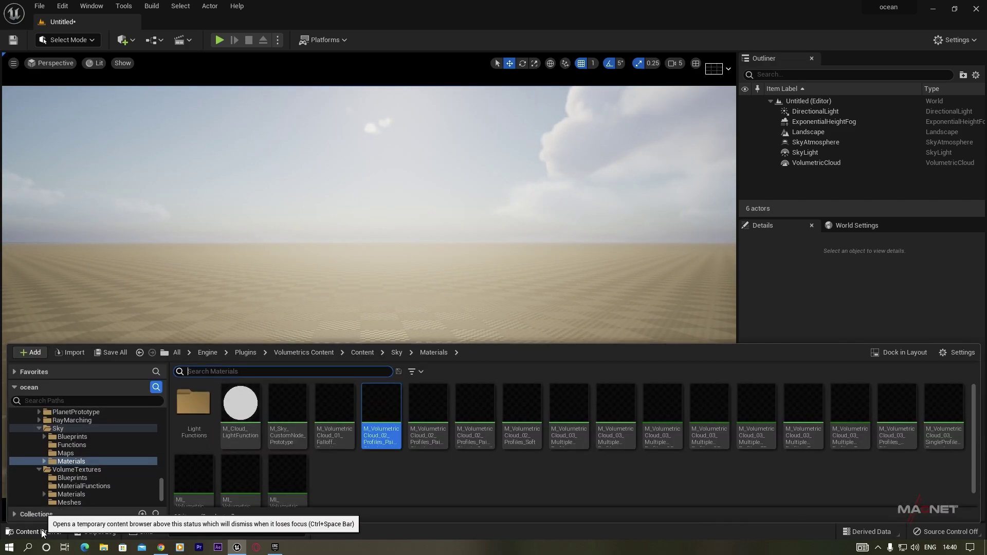
pyautogui.scroll(4, 109, 441)
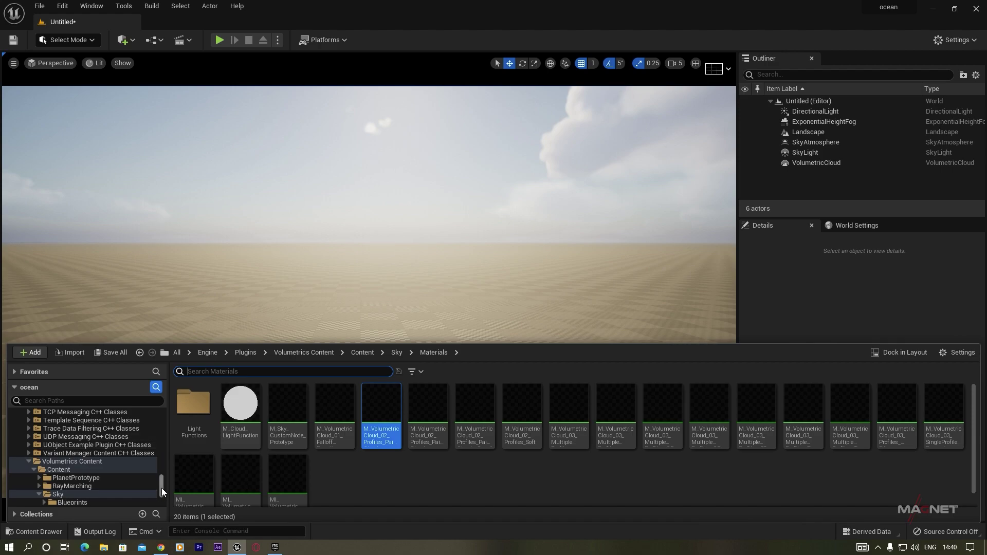
pyautogui.moveTo(161, 489); pyautogui.dragTo(163, 472)
pyautogui.scroll(10, 144, 467)
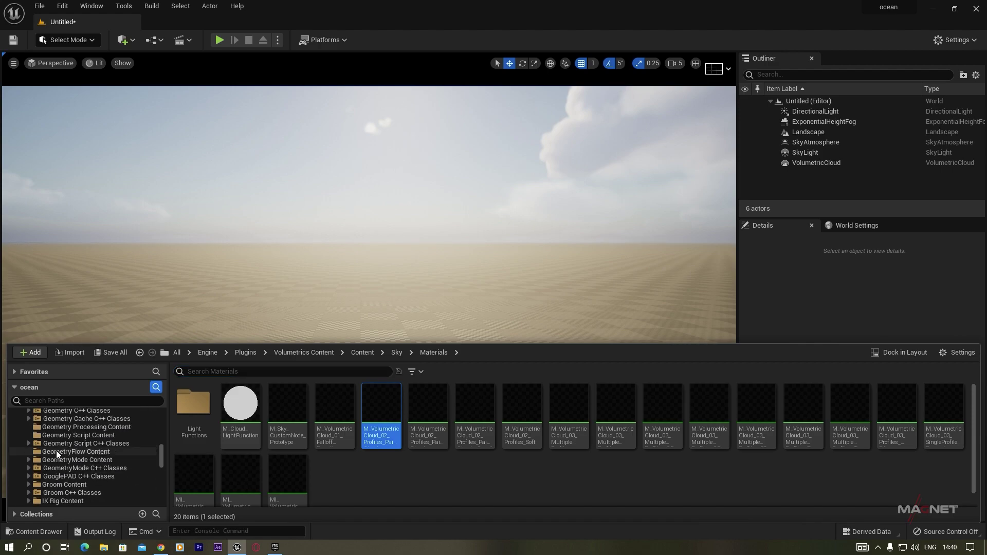
pyautogui.scroll(7, 57, 447)
pyautogui.moveTo(163, 444); pyautogui.dragTo(160, 415)
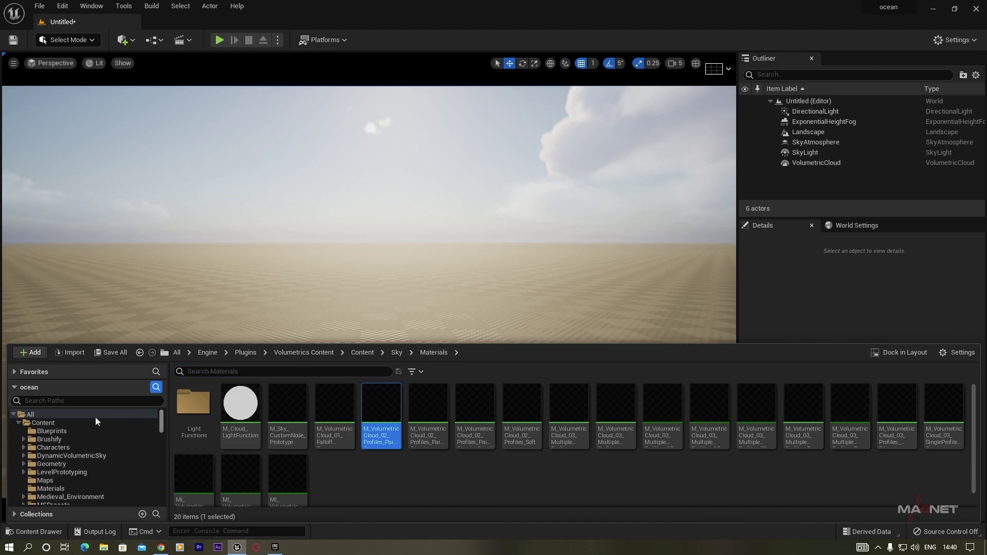
pyautogui.click(18, 423)
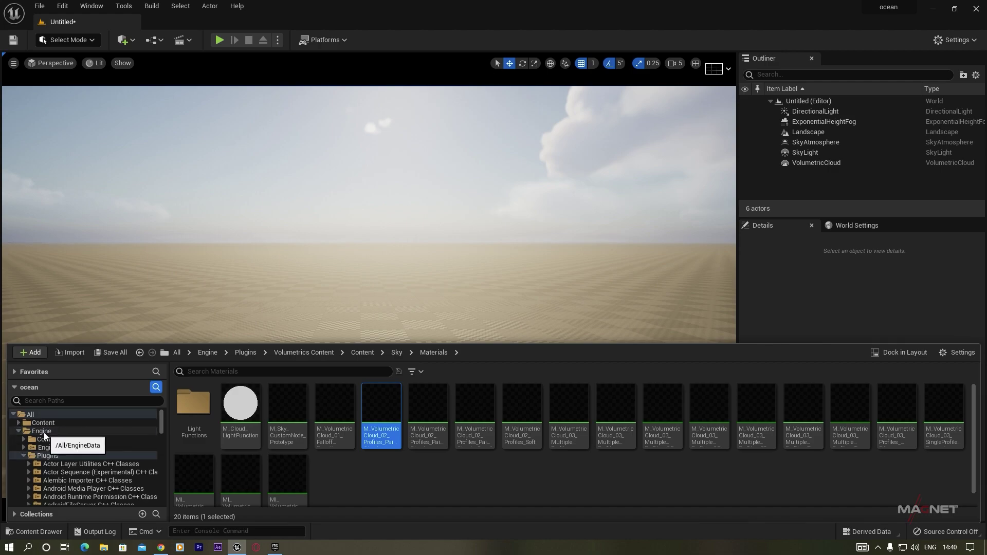
pyautogui.click(52, 456)
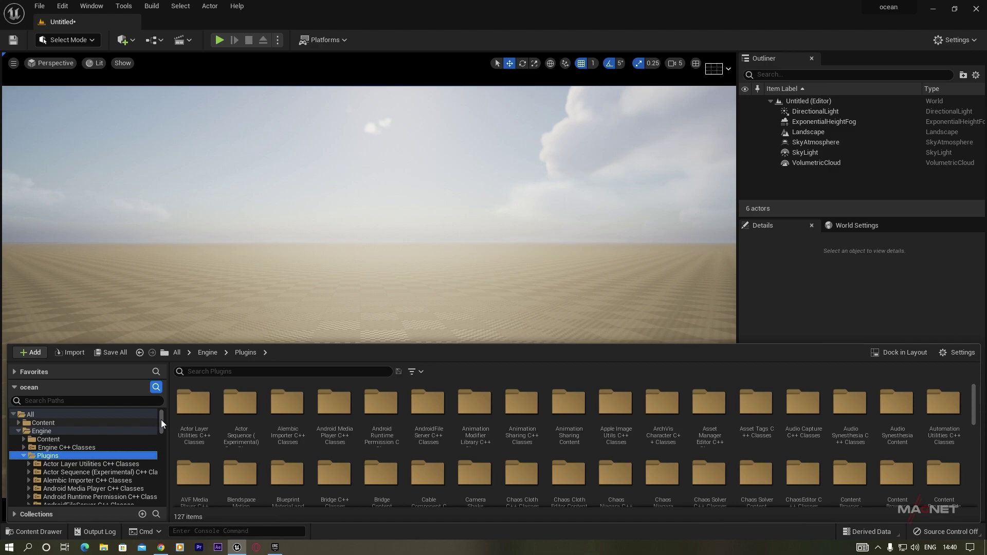
# Find the OCEANOLOGY 5 Content folder among the engine plugins and open it
pyautogui.moveTo(162, 420); pyautogui.dragTo(162, 428)
pyautogui.scroll(-2, 86, 469)
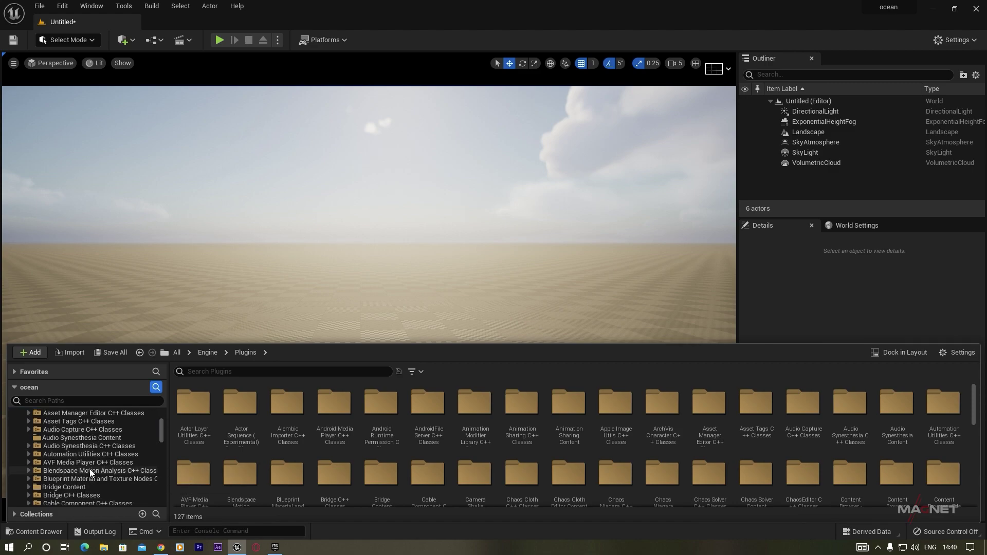
pyautogui.scroll(-8, 59, 468)
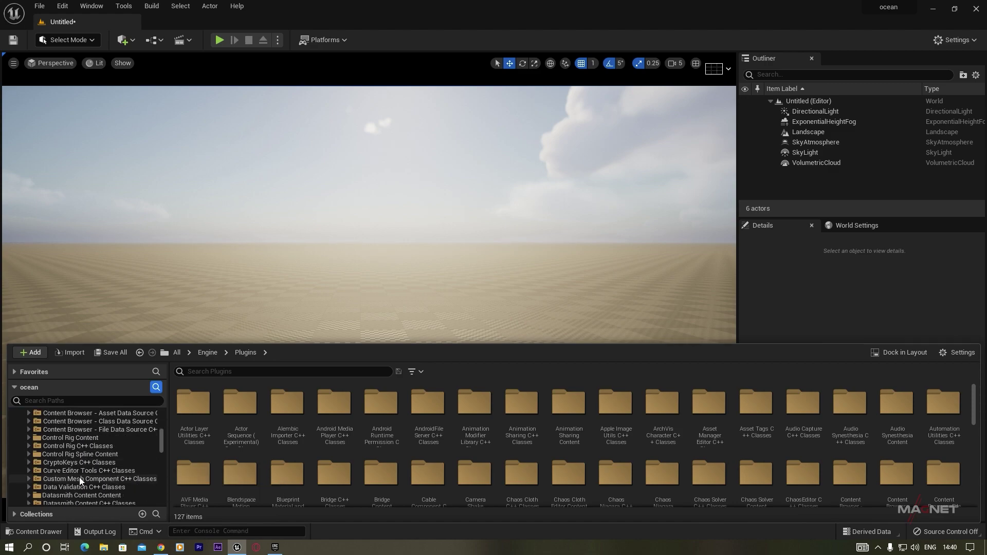
pyautogui.scroll(-10, 80, 477)
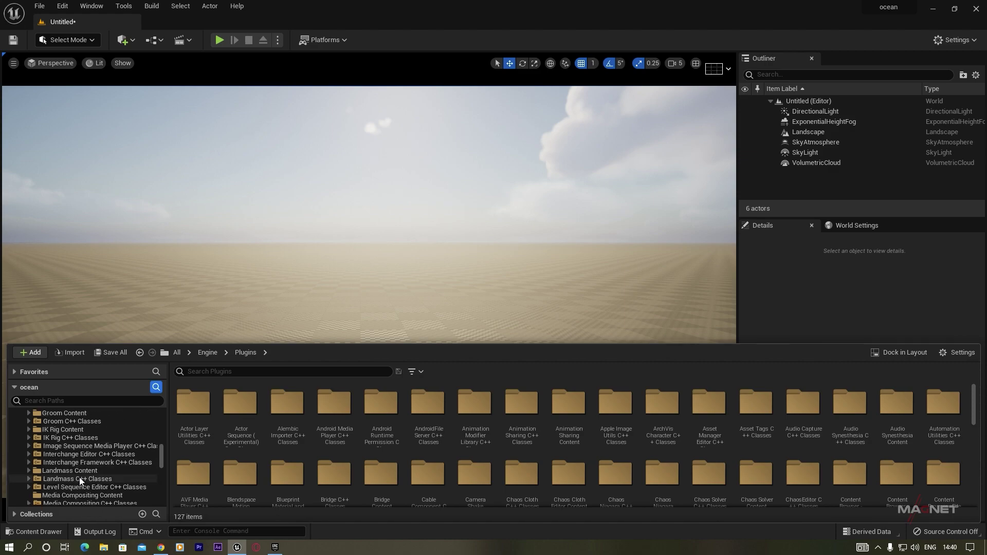
pyautogui.scroll(-6, 79, 477)
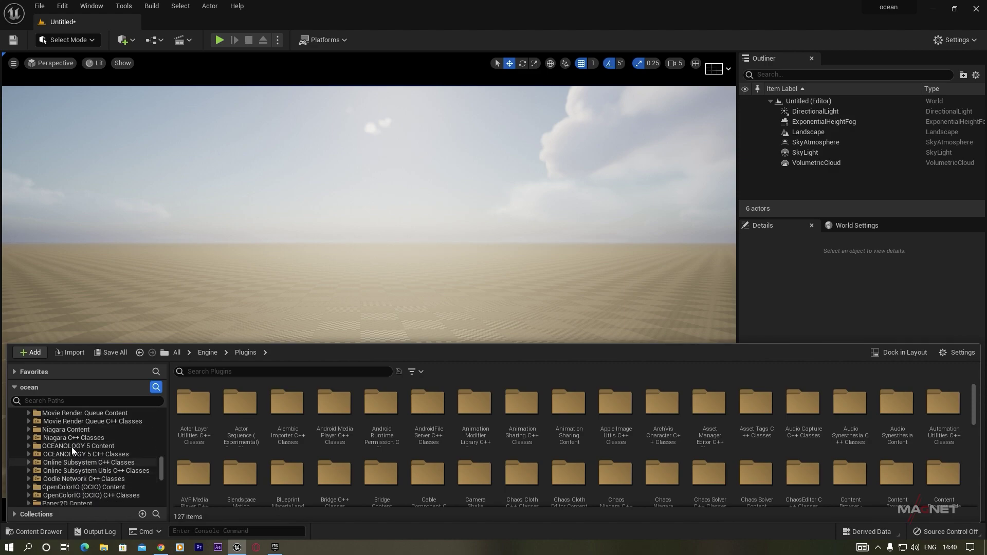
pyautogui.click(102, 446)
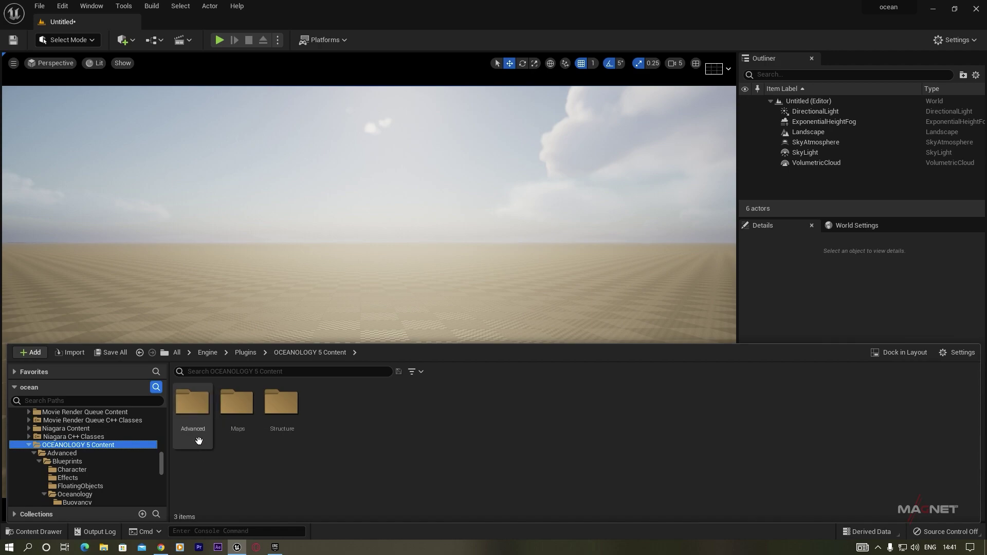
# Open the Advanced > Blueprints > Oceanology > Mode folder inside OCEANOLOGY 5 Content
pyautogui.doubleClick(195, 408)
pyautogui.click(190, 409)
pyautogui.doubleClick(190, 409)
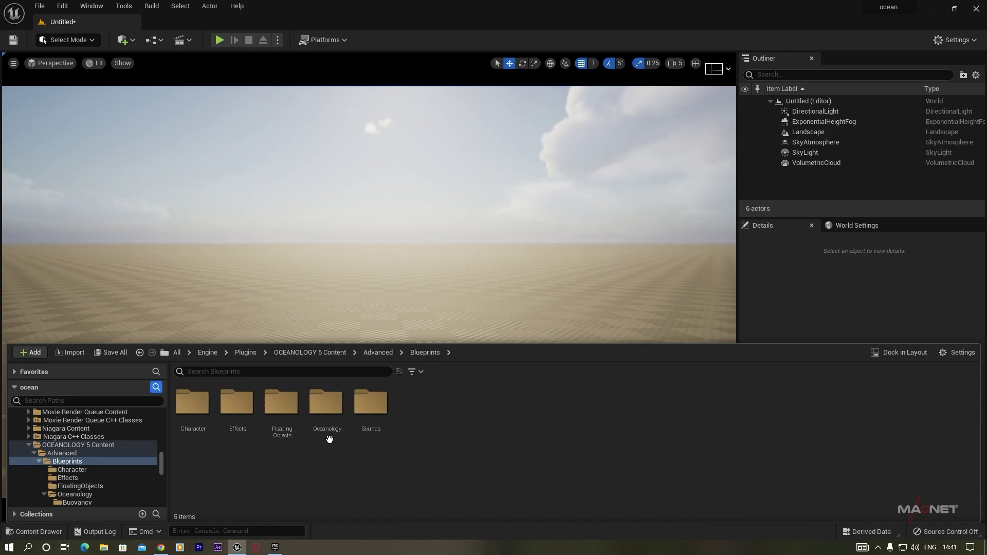
pyautogui.doubleClick(331, 415)
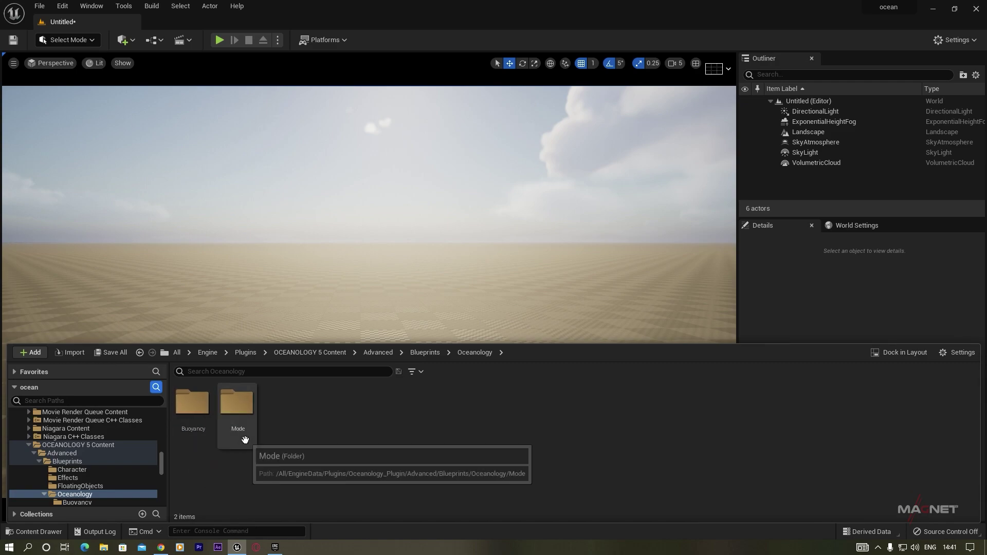
pyautogui.doubleClick(240, 408)
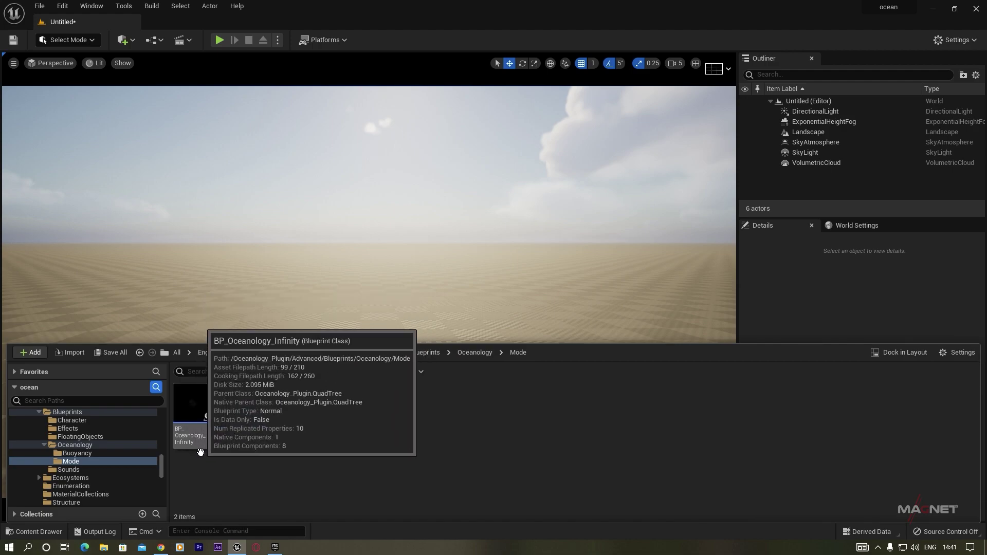
# Place the BP_Oceanology_Infinity blueprint on the landscape and inspect the ocean surface from several angles
pyautogui.moveTo(199, 411); pyautogui.dragTo(360, 300)
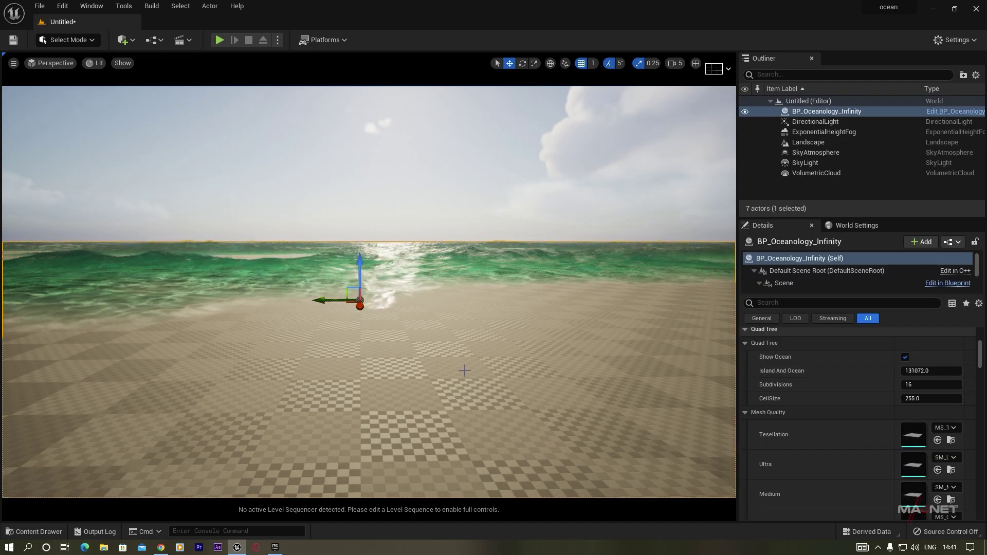
pyautogui.moveTo(508, 354); pyautogui.dragTo(942, 378, button='right')
pyautogui.press('e')
pyautogui.press('q')
pyautogui.moveTo(369, 292); pyautogui.dragTo(395, 289, button='right')
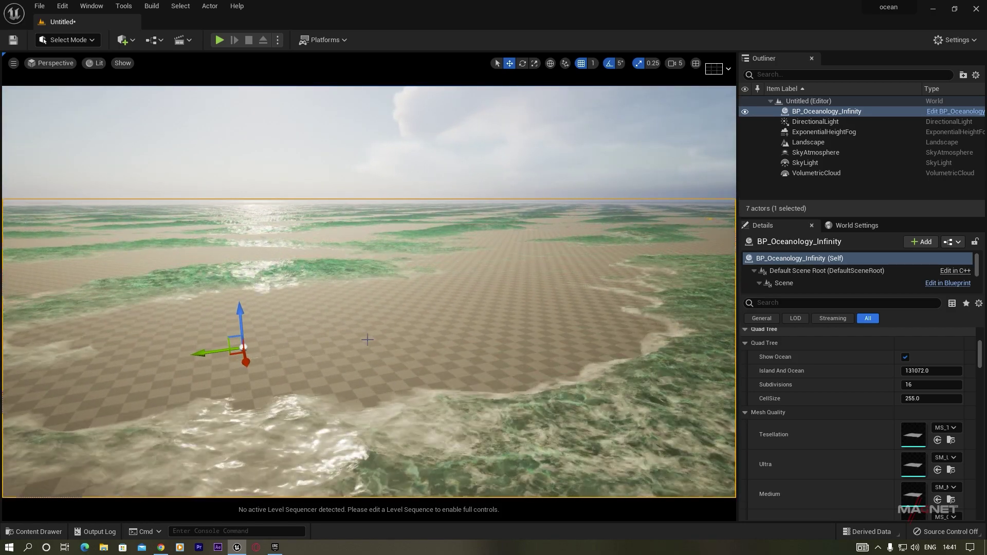
pyautogui.moveTo(396, 289); pyautogui.dragTo(368, 276, button='right')
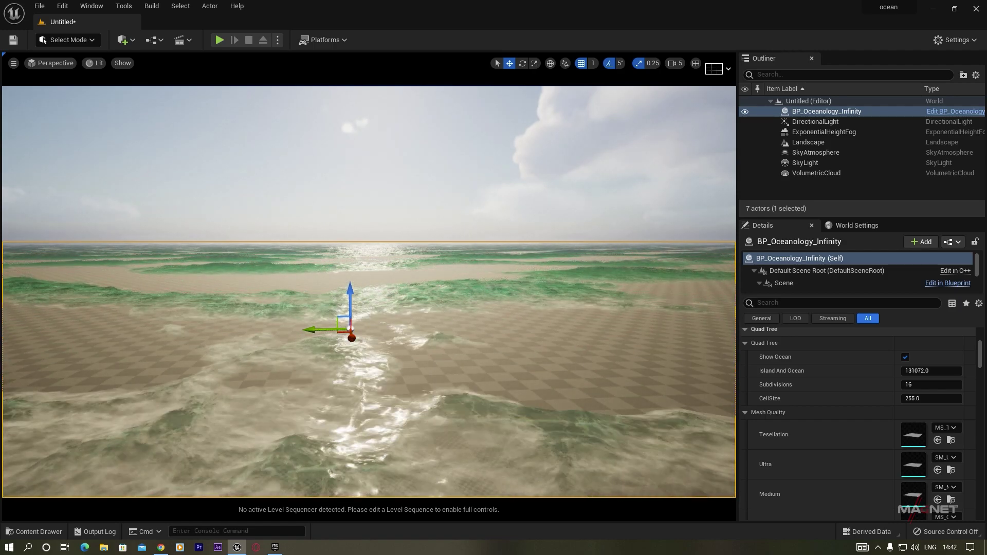
pyautogui.moveTo(153, 357); pyautogui.dragTo(175, 367, button='right')
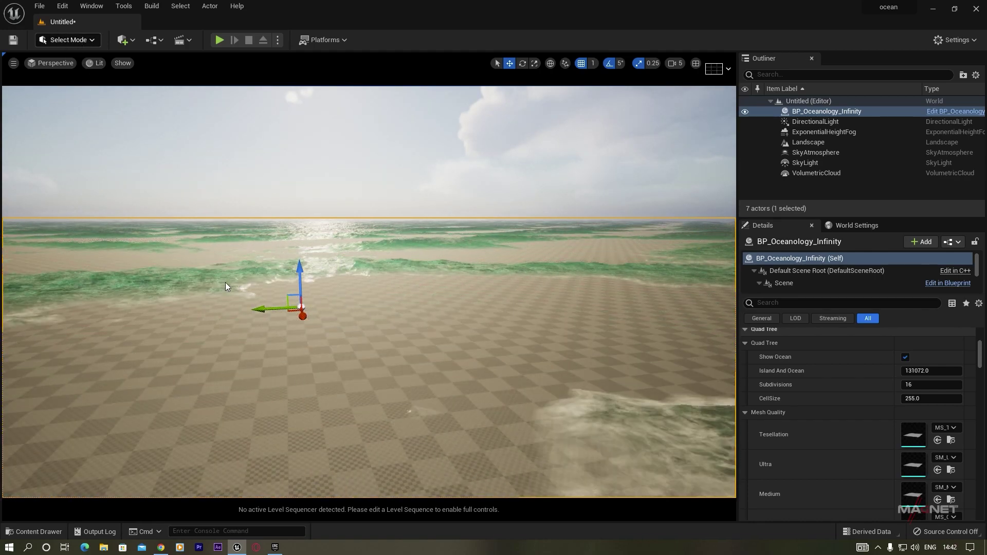
# Switch to Landscape sculpting and set the brush size to about 3339 with a brush falloff of 1.0
pyautogui.click(83, 40)
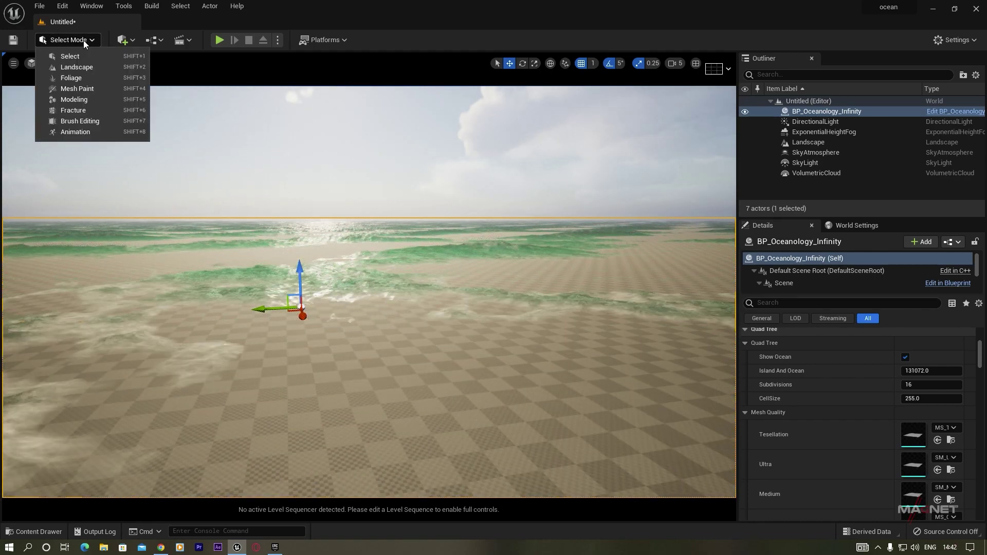
pyautogui.click(92, 66)
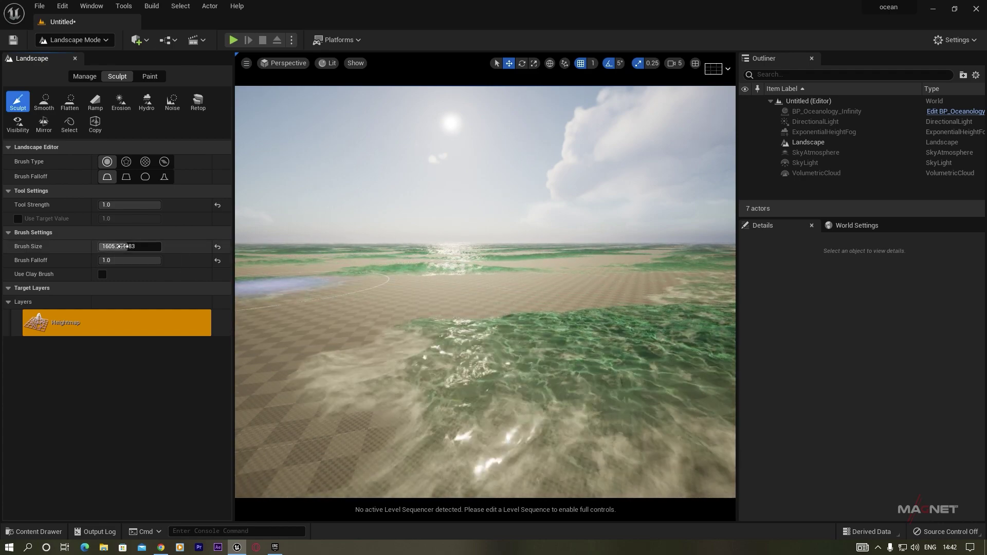
pyautogui.moveTo(146, 246); pyautogui.dragTo(147, 246)
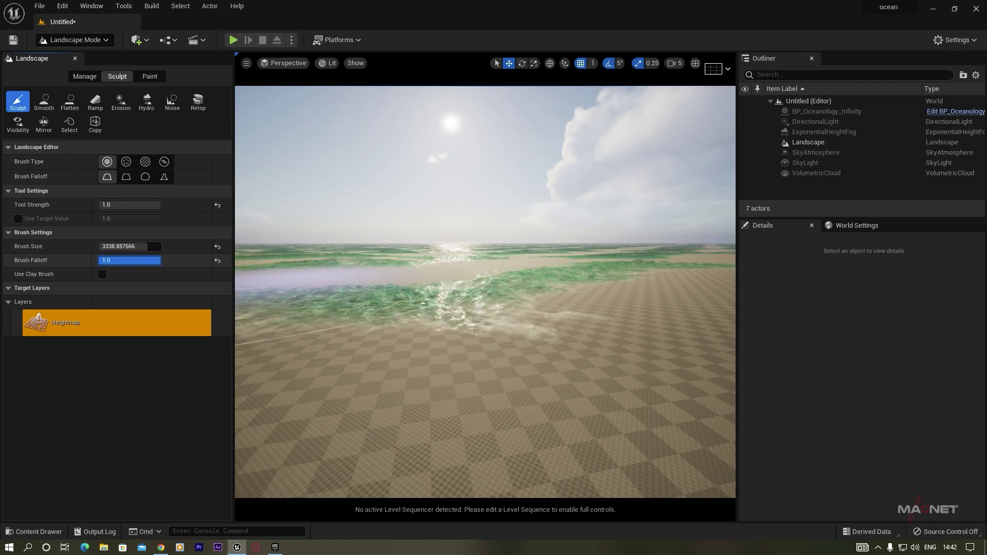
pyautogui.moveTo(146, 260); pyautogui.dragTo(146, 260)
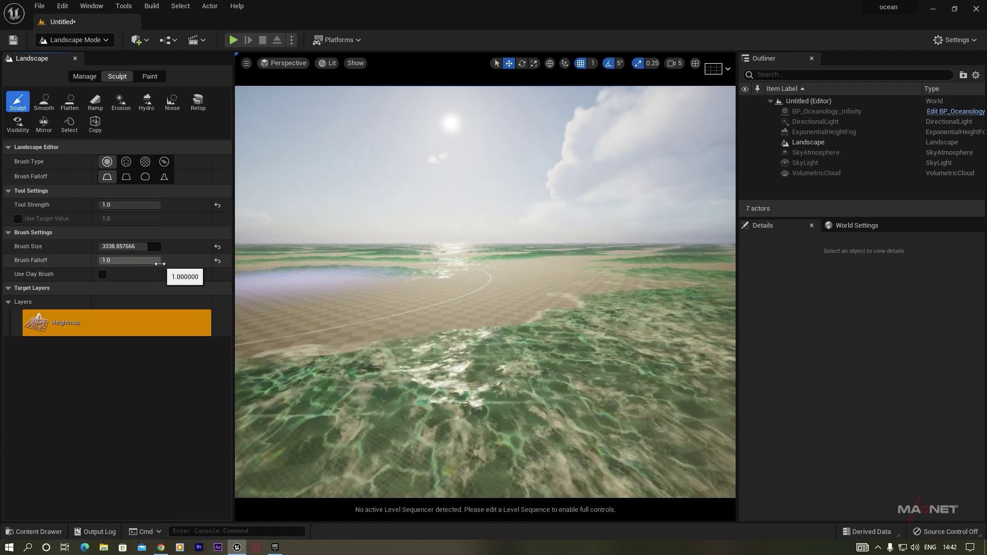
# Raise a group of rounded, dune-like hills across the flat landscape with the Sculpt brush
pyautogui.moveTo(438, 279); pyautogui.dragTo(438, 279, button='right')
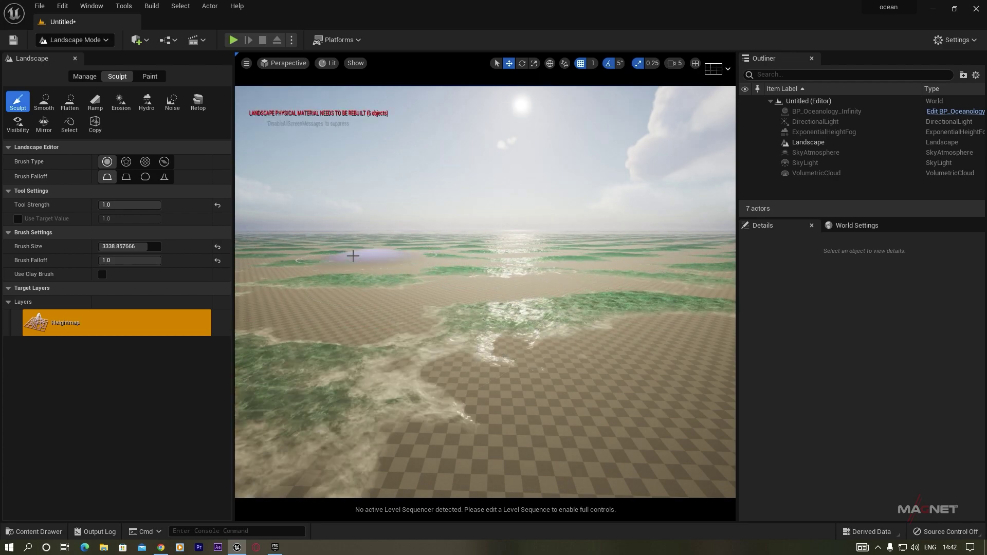
pyautogui.moveTo(569, 238); pyautogui.dragTo(568, 238)
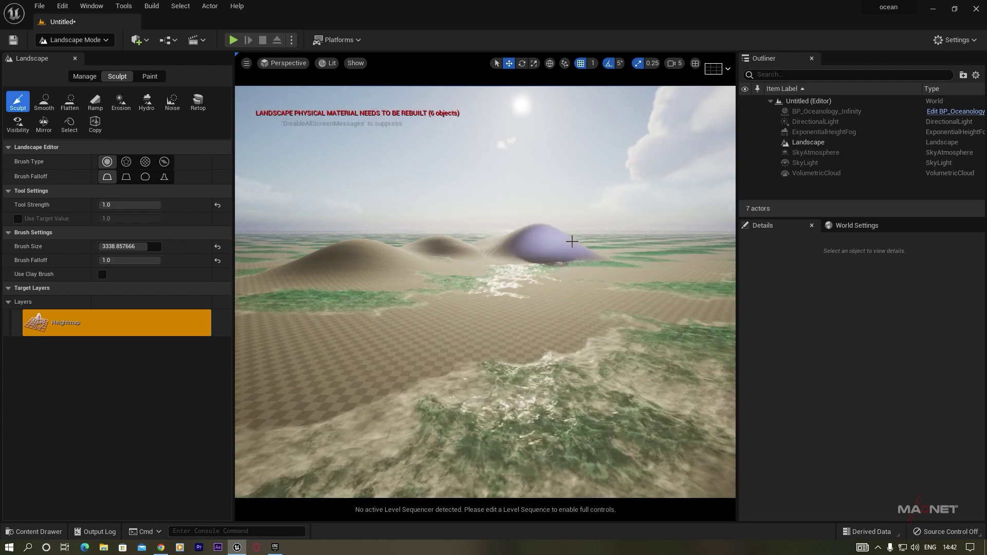
pyautogui.moveTo(515, 239); pyautogui.dragTo(516, 238, button='right')
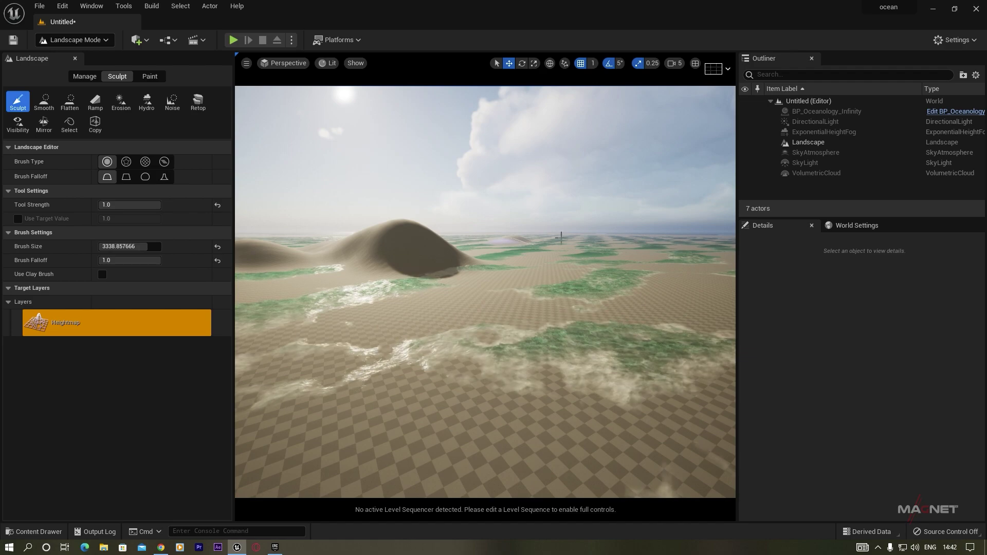
pyautogui.moveTo(558, 262); pyautogui.dragTo(542, 245, button='right')
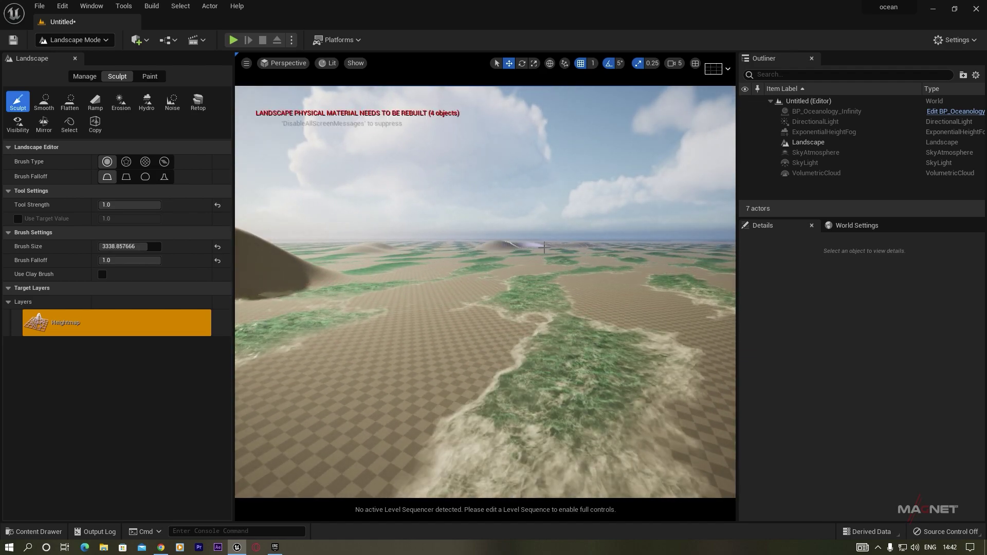
pyautogui.moveTo(686, 262)
pyautogui.mouseDown(button='right')
pyautogui.moveTo(574, 255)
pyautogui.moveTo(385, 363)
pyautogui.mouseUp(button='right')
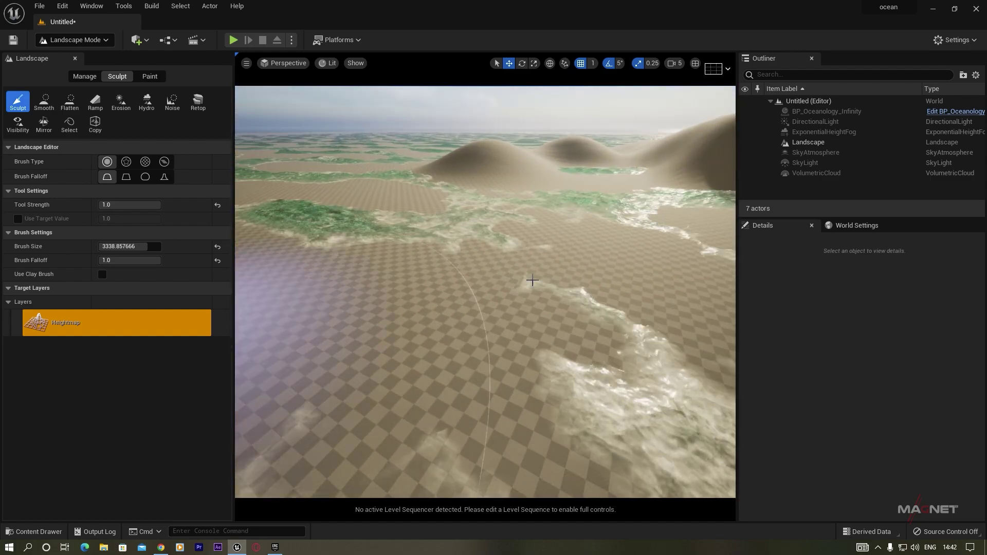
pyautogui.moveTo(307, 324)
pyautogui.mouseDown(button='right')
pyautogui.moveTo(344, 200)
pyautogui.moveTo(304, 187)
pyautogui.moveTo(356, 176)
pyautogui.mouseUp(button='right')
pyautogui.press('a')
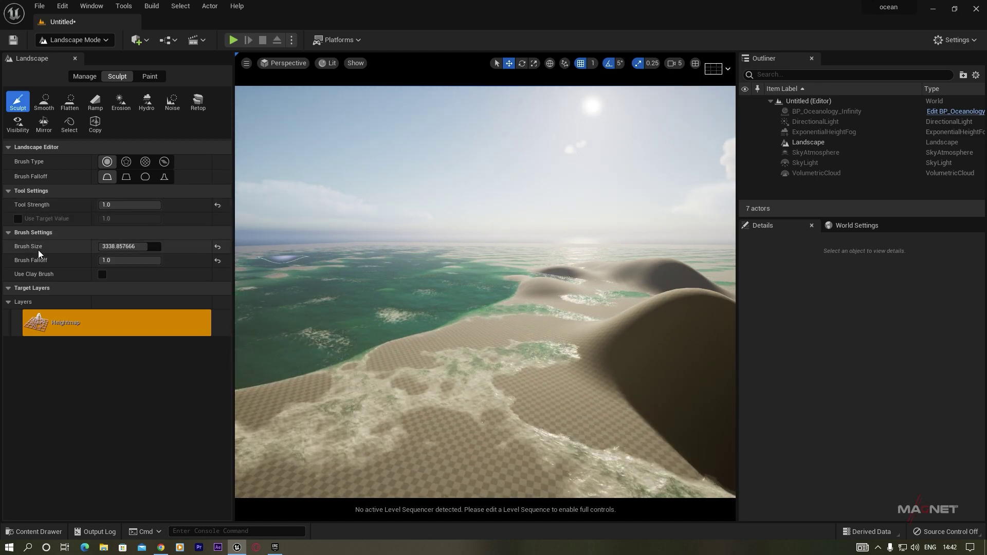
# Set the sculpt brush size to 65536 and lower the wide flat area beside the hills below the ocean surface
pyautogui.click(120, 248)
pyautogui.write('8192')
pyautogui.press('Return')
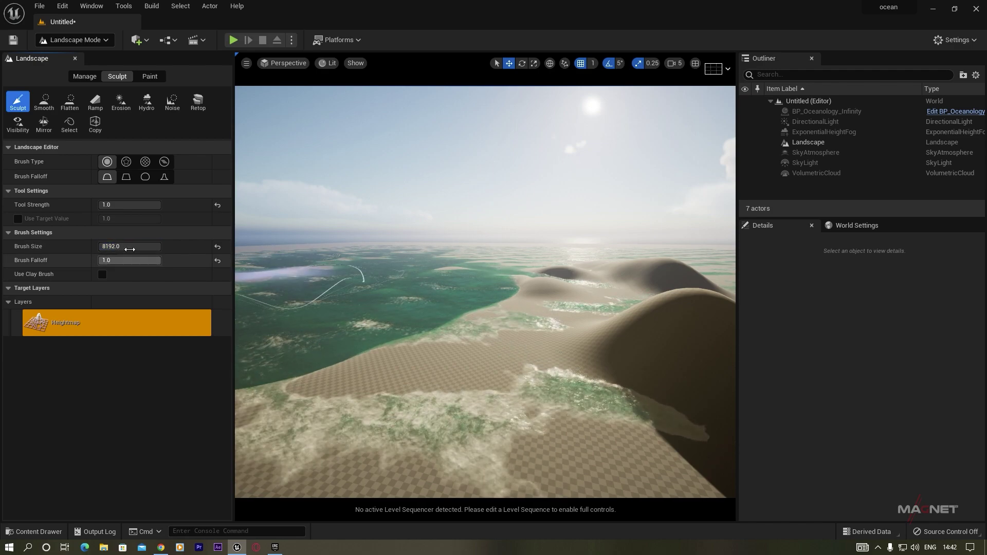
pyautogui.click(111, 246)
pyautogui.click(109, 246)
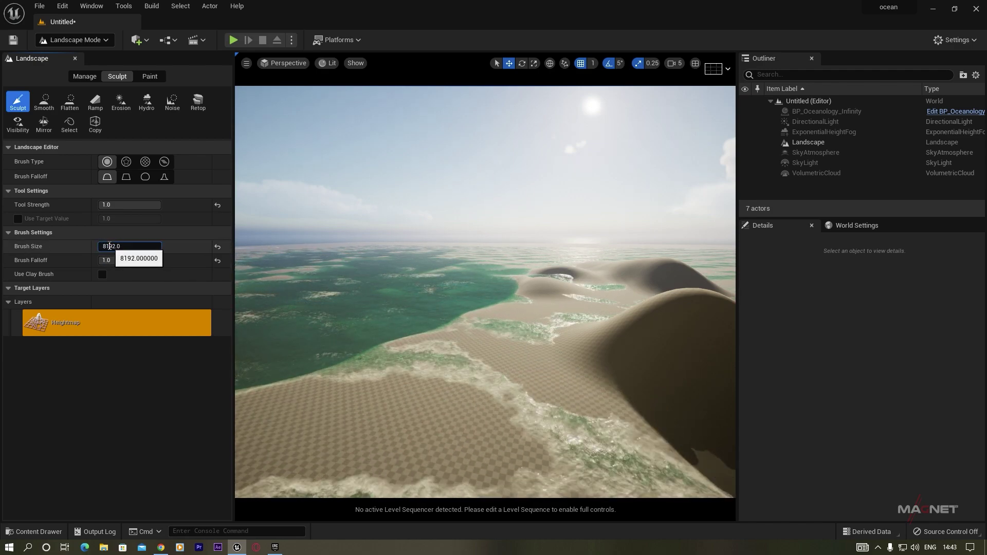
pyautogui.hotkey('ctrl', 'a')
pyautogui.write('65536')
pyautogui.press('Return')
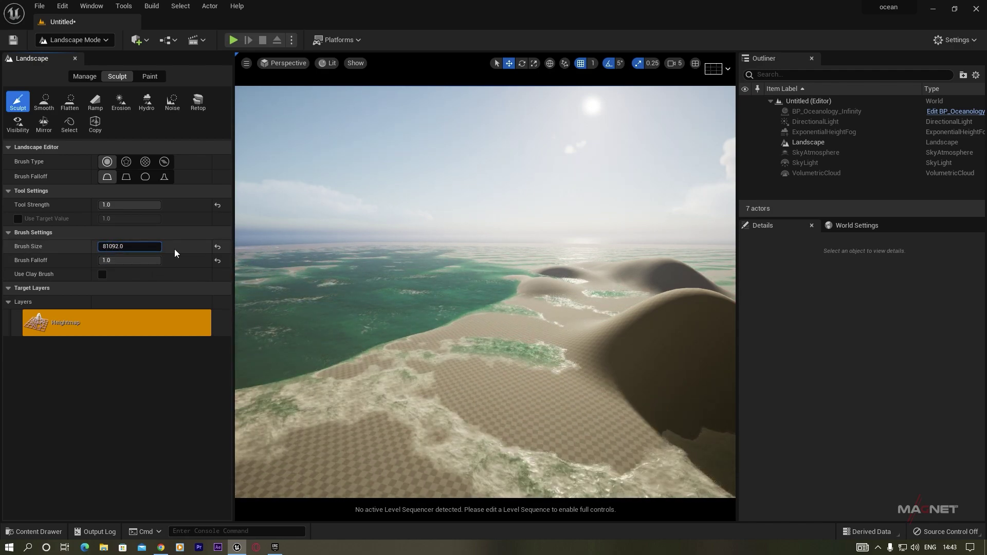
pyautogui.moveTo(418, 259)
pyautogui.mouseDown(button='right')
pyautogui.moveTo(458, 278)
pyautogui.moveTo(455, 294)
pyautogui.moveTo(395, 248)
pyautogui.mouseUp(button='right')
pyautogui.press('e')
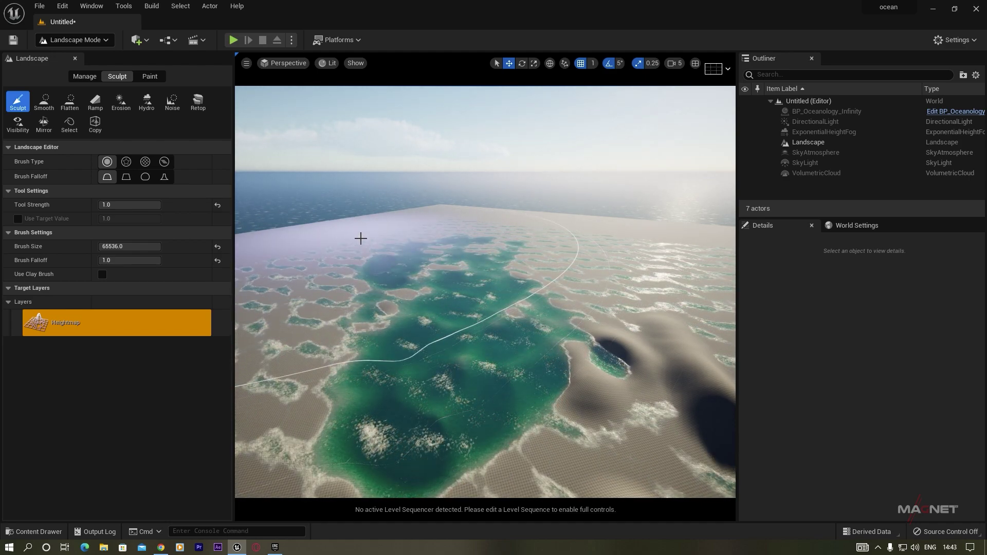
pyautogui.keyDown('shift'); pyautogui.click(391, 242); pyautogui.keyUp('shift')
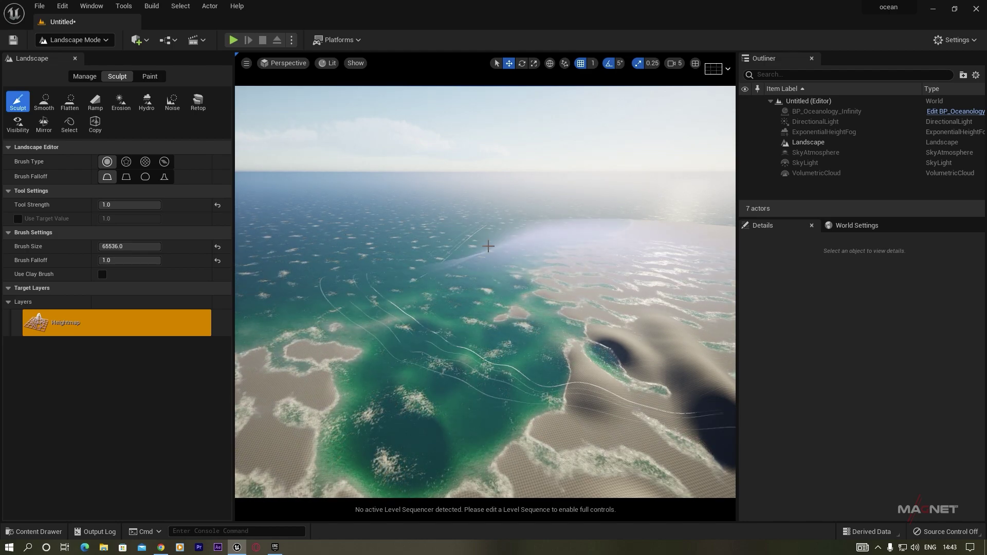
pyautogui.click(601, 240)
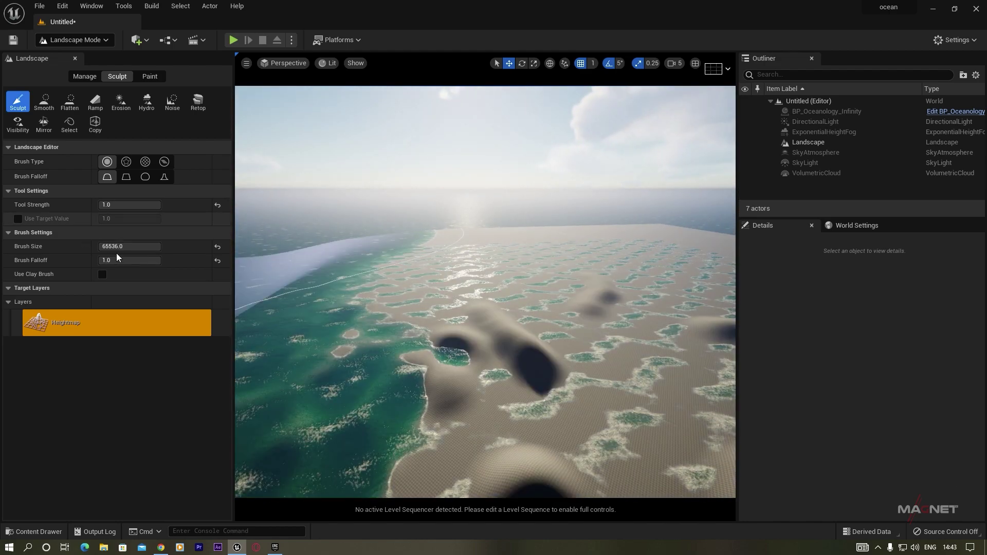
# Set the brush size to 8192 and lower the landscape's far side behind the hills below the water
pyautogui.moveTo(129, 246); pyautogui.dragTo(111, 247)
pyautogui.moveTo(442, 249)
pyautogui.keyDown('shift'); pyautogui.mouseDown()
pyautogui.moveTo(467, 240)
pyautogui.moveTo(444, 236)
pyautogui.moveTo(398, 268)
pyautogui.moveTo(567, 258)
pyautogui.moveTo(544, 234)
pyautogui.moveTo(470, 232)
pyautogui.moveTo(681, 229)
pyautogui.mouseUp(); pyautogui.keyUp('shift')
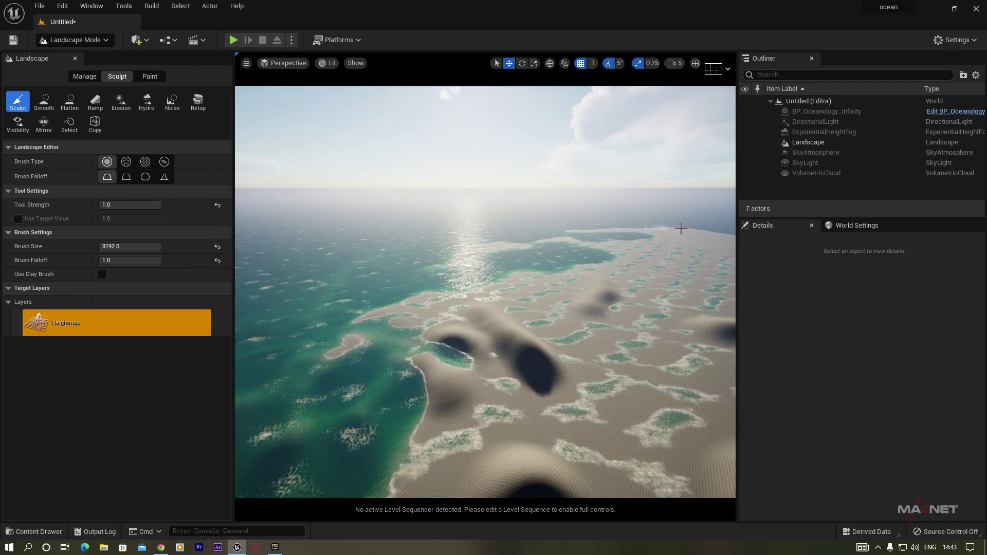
pyautogui.moveTo(586, 288); pyautogui.dragTo(649, 276, button='right')
pyautogui.moveTo(556, 267)
pyautogui.keyDown('shift'); pyautogui.mouseDown()
pyautogui.moveTo(540, 270)
pyautogui.moveTo(485, 235)
pyautogui.moveTo(581, 253)
pyautogui.mouseUp(); pyautogui.keyUp('shift')
pyautogui.moveTo(591, 254); pyautogui.dragTo(687, 258, button='right')
pyautogui.moveTo(687, 259)
pyautogui.keyDown('shift'); pyautogui.mouseDown()
pyautogui.moveTo(494, 252)
pyautogui.moveTo(509, 260)
pyautogui.mouseUp(); pyautogui.keyUp('shift')
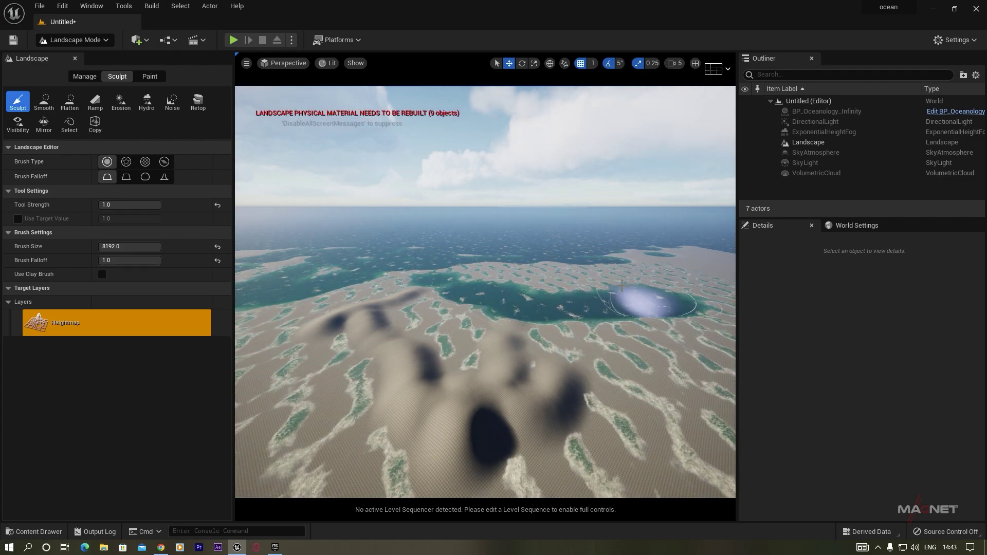
# Lower more of the flat ground around the hills to carve a broad, deep-water lagoon
pyautogui.moveTo(624, 288); pyautogui.dragTo(597, 271, button='right')
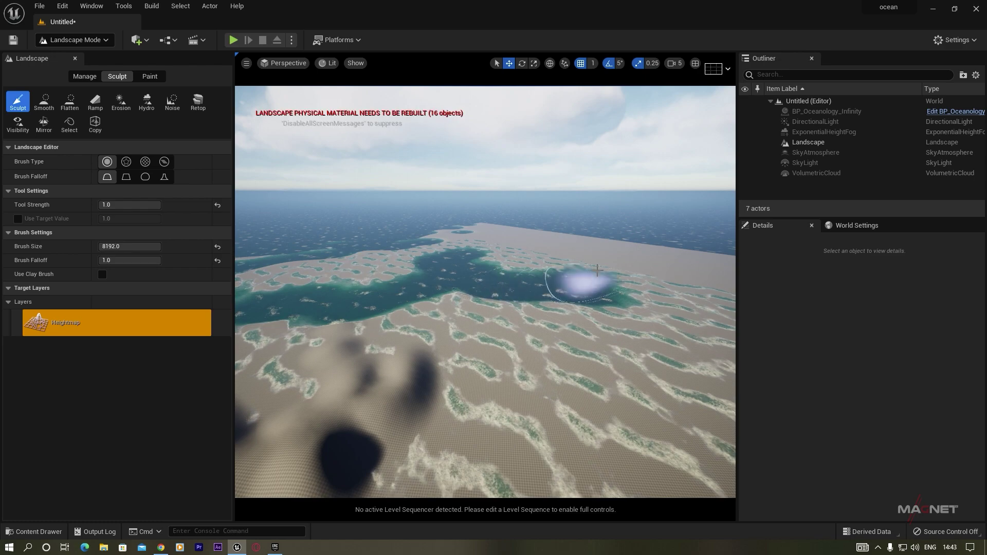
pyautogui.moveTo(712, 260)
pyautogui.keyDown('shift'); pyautogui.mouseDown()
pyautogui.moveTo(521, 226)
pyautogui.moveTo(544, 235)
pyautogui.mouseUp(); pyautogui.keyUp('shift')
pyautogui.moveTo(501, 226); pyautogui.dragTo(473, 263, button='right')
pyautogui.keyDown('shift'); pyautogui.moveTo(489, 258); pyautogui.dragTo(468, 257); pyautogui.keyUp('shift')
pyautogui.moveTo(479, 280); pyautogui.dragTo(453, 275, button='right')
pyautogui.moveTo(465, 270)
pyautogui.keyDown('shift'); pyautogui.mouseDown()
pyautogui.moveTo(622, 266)
pyautogui.moveTo(441, 275)
pyautogui.moveTo(552, 362)
pyautogui.mouseUp(); pyautogui.keyUp('shift')
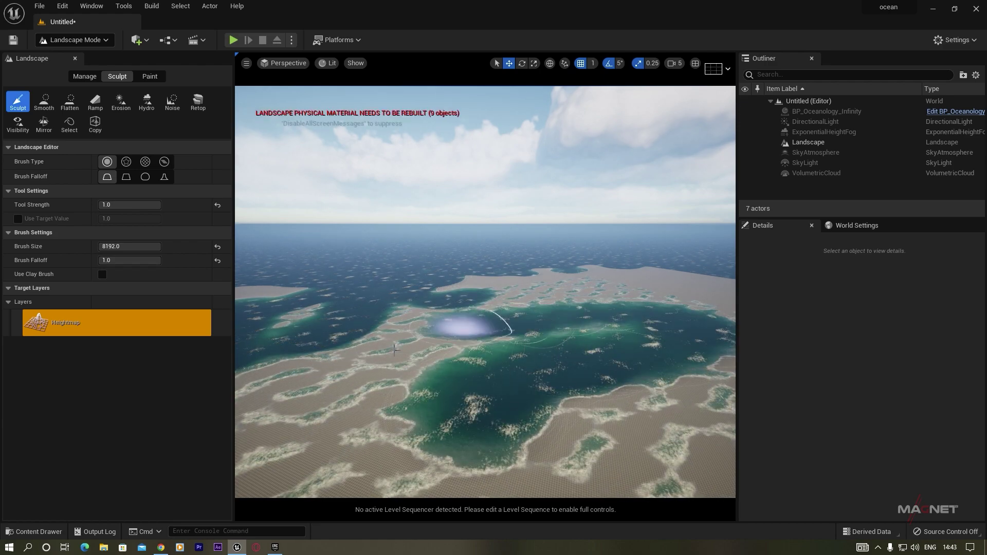
# Lower the remaining outer corner of the landscape so only scattered sandbars rise above the water
pyautogui.moveTo(344, 390); pyautogui.dragTo(341, 403, button='right')
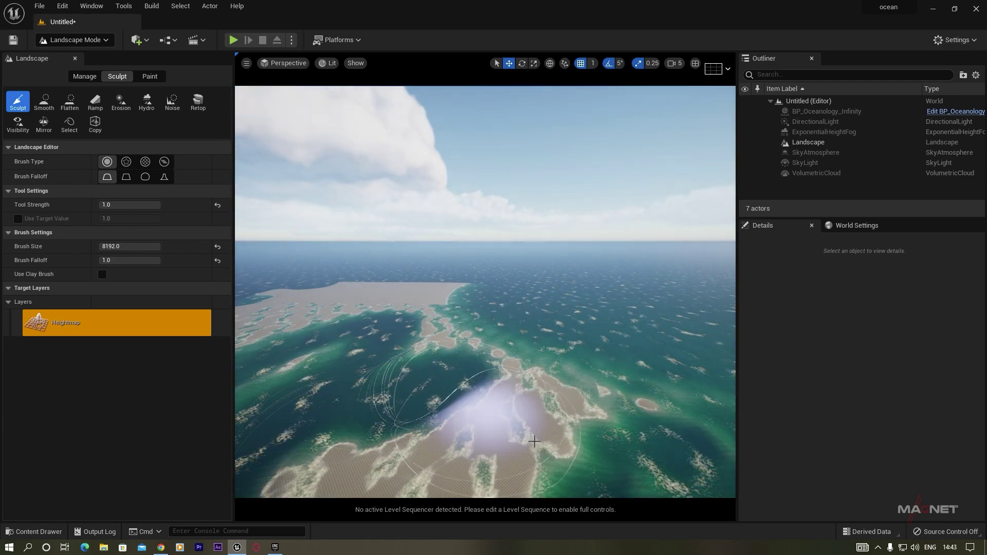
pyautogui.keyDown('shift'); pyautogui.moveTo(403, 289); pyautogui.dragTo(436, 289); pyautogui.keyUp('shift')
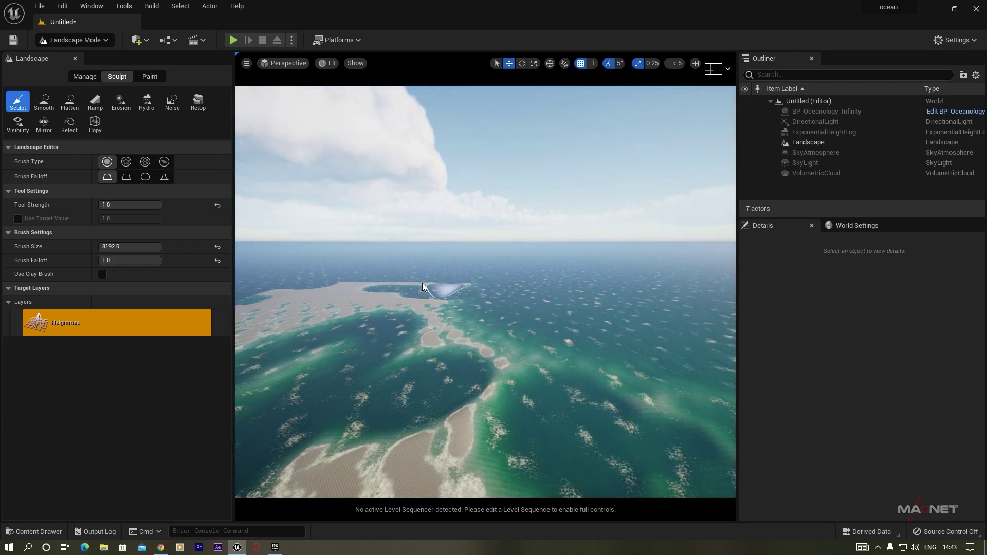
pyautogui.keyDown('shift'); pyautogui.moveTo(331, 286); pyautogui.dragTo(470, 289); pyautogui.keyUp('shift')
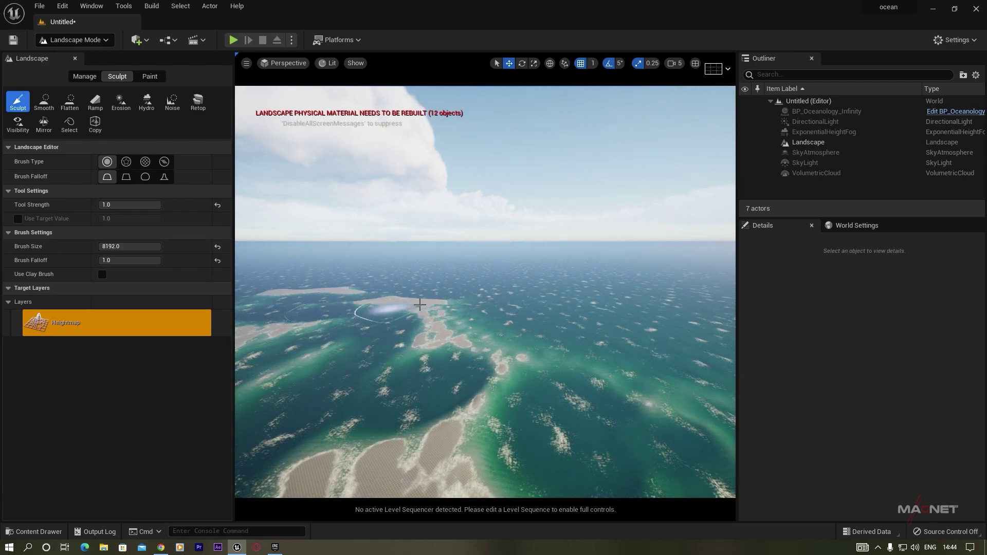
pyautogui.moveTo(382, 350)
pyautogui.mouseDown(button='right')
pyautogui.moveTo(381, 372)
pyautogui.moveTo(402, 286)
pyautogui.mouseUp(button='right')
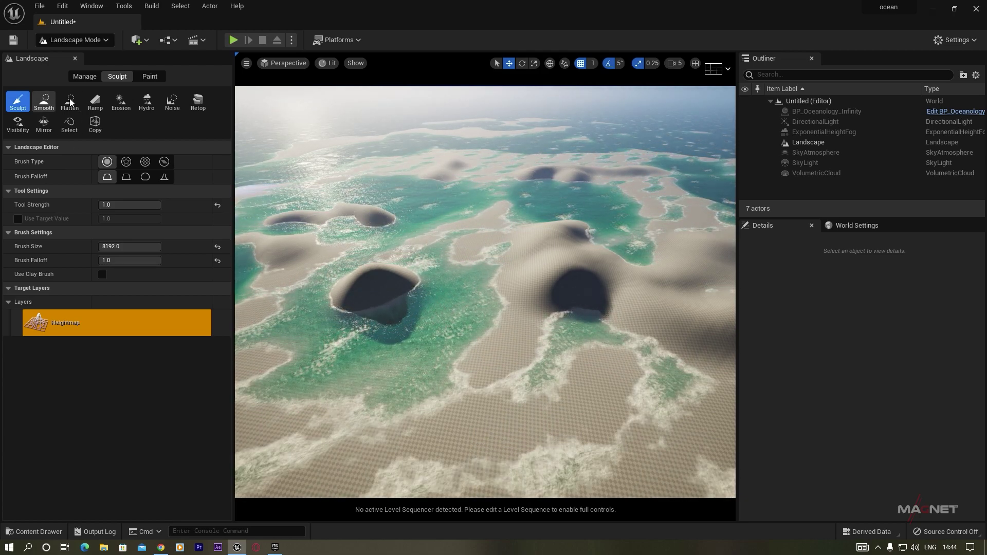
# Soften the steep hills and hollows with the Smooth tool
pyautogui.click(42, 108)
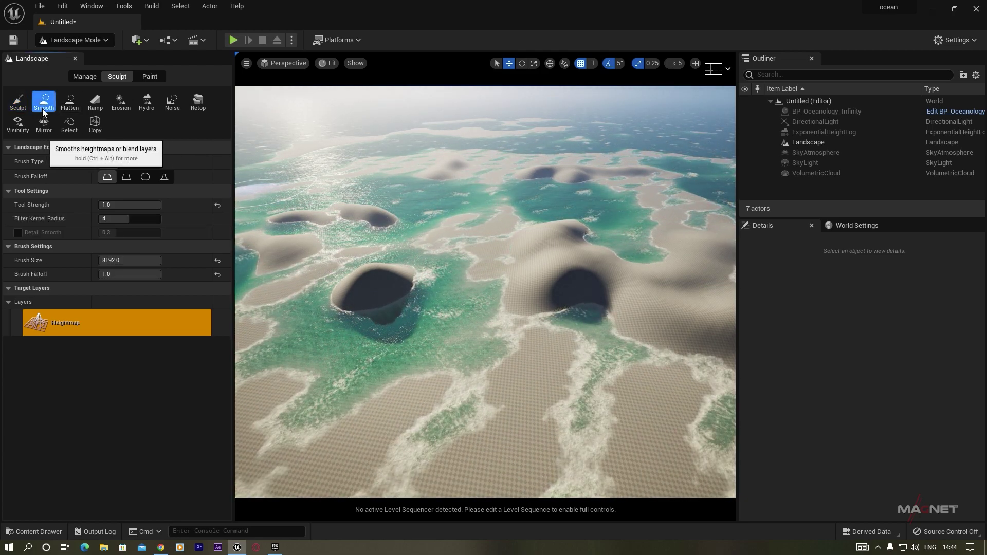
pyautogui.moveTo(366, 279)
pyautogui.mouseDown()
pyautogui.moveTo(359, 273)
pyautogui.moveTo(377, 286)
pyautogui.moveTo(599, 302)
pyautogui.moveTo(594, 257)
pyautogui.moveTo(575, 287)
pyautogui.moveTo(588, 249)
pyautogui.mouseUp()
pyautogui.moveTo(588, 249)
pyautogui.mouseDown(button='right')
pyautogui.moveTo(637, 267)
pyautogui.moveTo(714, 260)
pyautogui.moveTo(704, 252)
pyautogui.moveTo(653, 270)
pyautogui.moveTo(679, 303)
pyautogui.moveTo(615, 282)
pyautogui.mouseUp(button='right')
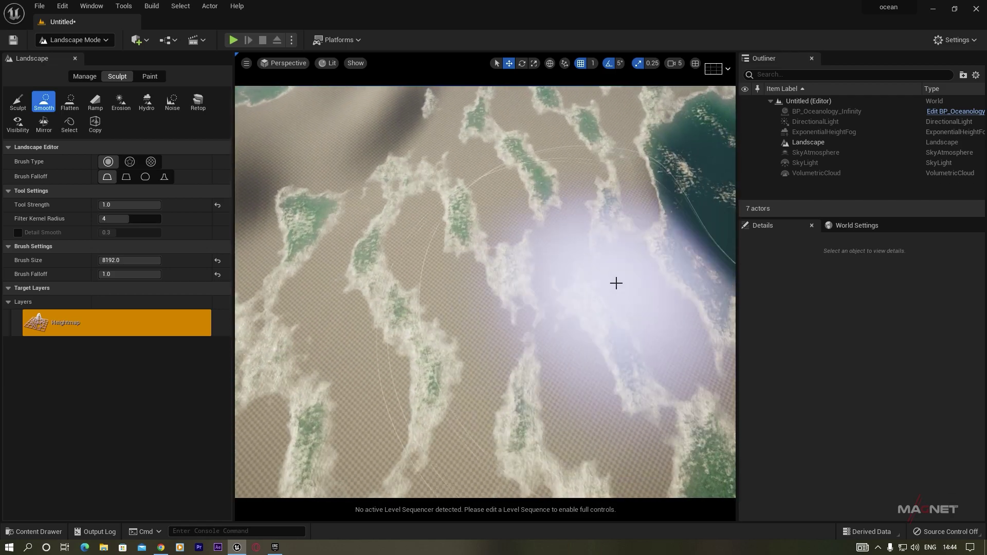
# Return to the Sculpt tool and lower the flat, wave-streaked ground next to the hills into deeper water
pyautogui.click(17, 101)
pyautogui.moveTo(465, 316)
pyautogui.keyDown('shift'); pyautogui.mouseDown()
pyautogui.moveTo(513, 310)
pyautogui.moveTo(542, 278)
pyautogui.moveTo(408, 350)
pyautogui.moveTo(310, 369)
pyautogui.mouseUp(); pyautogui.keyUp('shift')
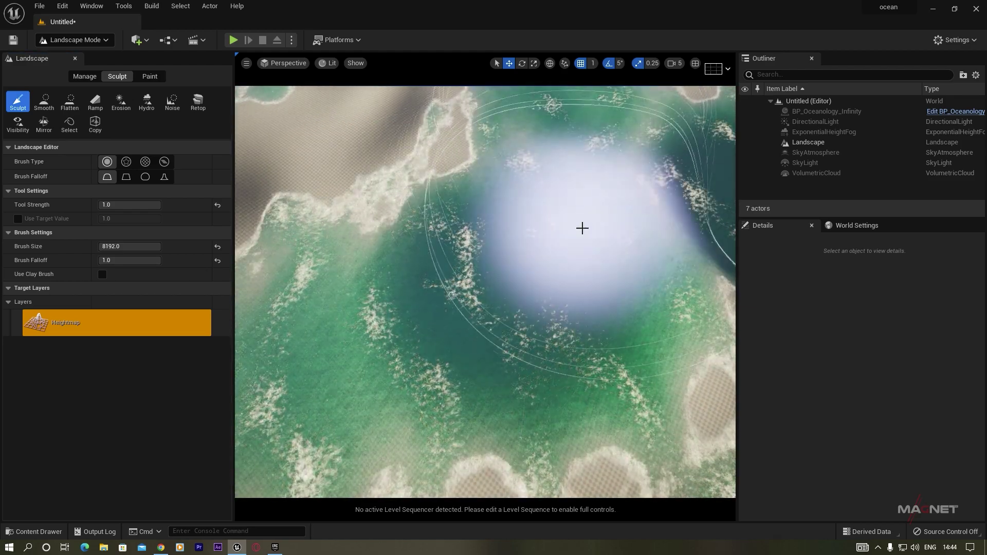
pyautogui.moveTo(582, 229); pyautogui.dragTo(583, 154, button='right')
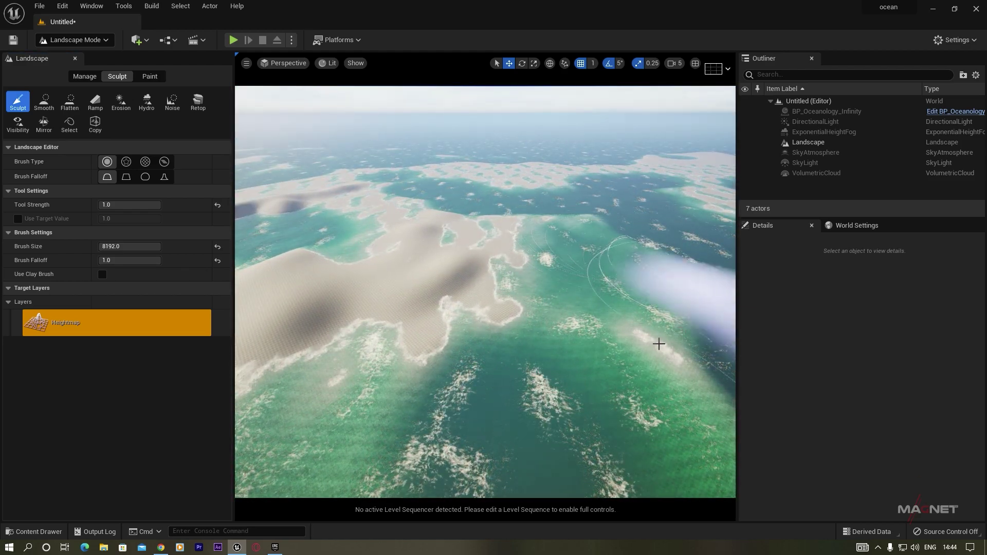
# Examine the sculpted shoreline, hills and ocean surface from several angles close to the water
pyautogui.moveTo(663, 340); pyautogui.dragTo(664, 303, button='right')
pyautogui.moveTo(569, 304)
pyautogui.mouseDown(button='right')
pyautogui.moveTo(571, 375)
pyautogui.moveTo(655, 424)
pyautogui.moveTo(648, 383)
pyautogui.moveTo(658, 334)
pyautogui.moveTo(596, 360)
pyautogui.moveTo(617, 354)
pyautogui.moveTo(374, 329)
pyautogui.mouseUp(button='right')
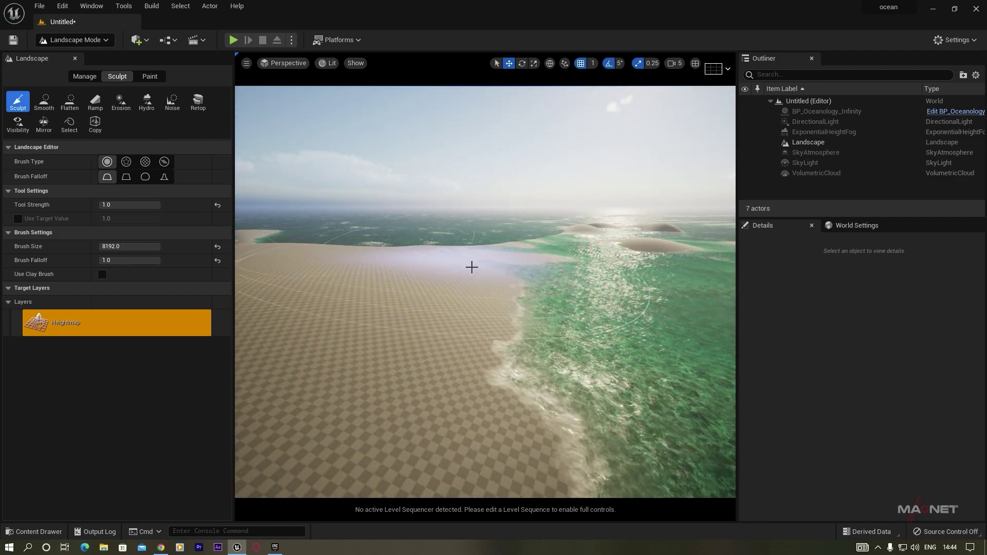
pyautogui.moveTo(426, 292); pyautogui.dragTo(458, 293, button='right')
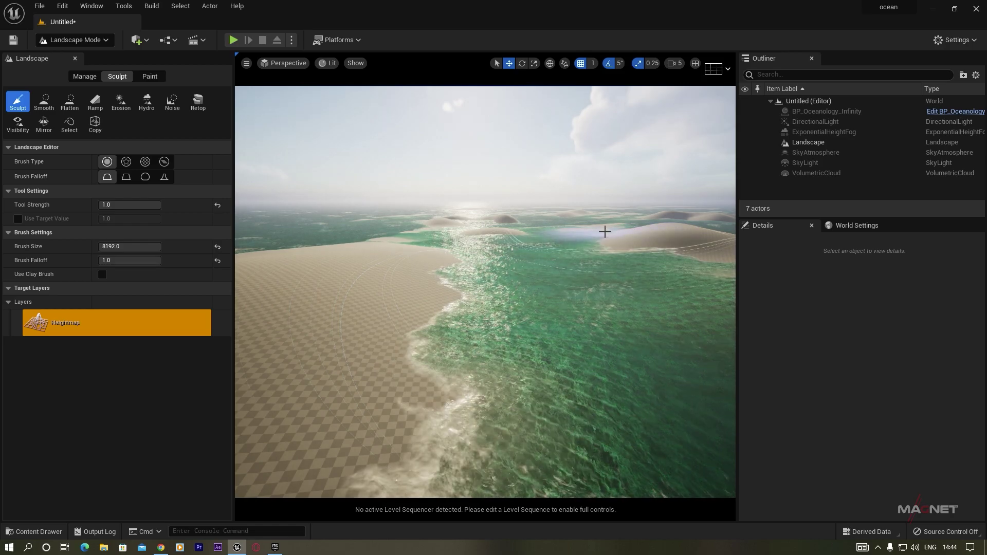
pyautogui.moveTo(623, 307); pyautogui.dragTo(653, 304, button='right')
pyautogui.moveTo(606, 273); pyautogui.dragTo(444, 286, button='right')
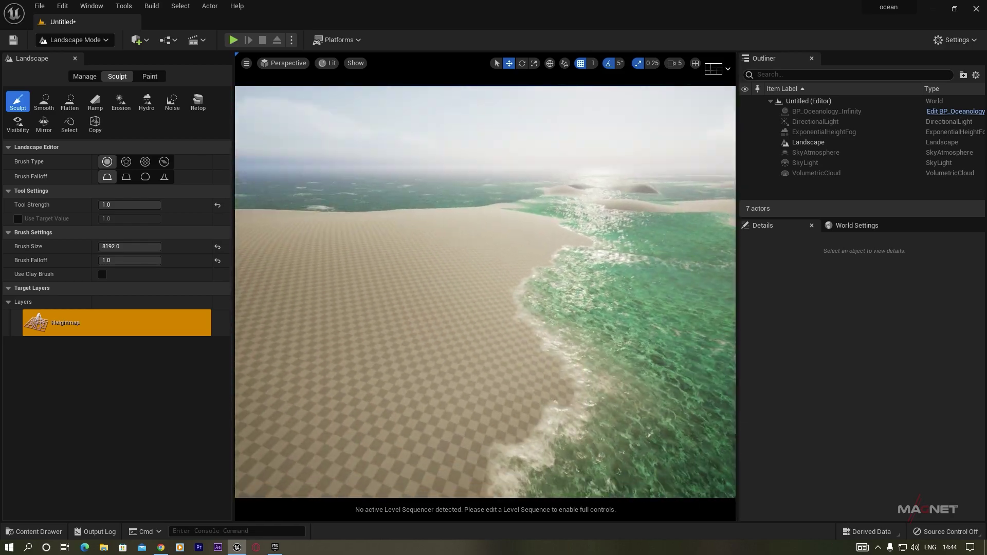
pyautogui.moveTo(445, 300); pyautogui.dragTo(445, 300, button='right')
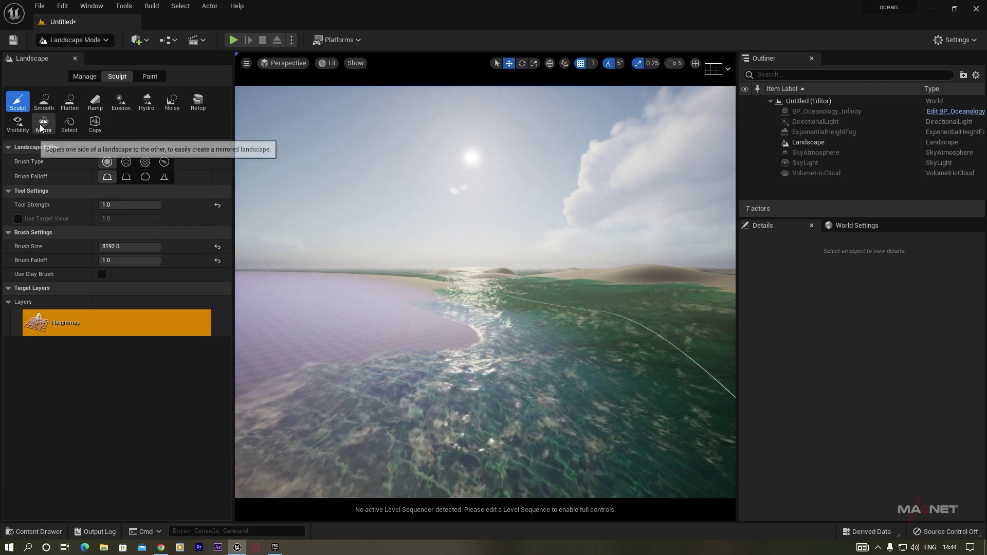
# Switch to the Erosion tool, reduce the brush size to about 203 and erode the near shore of the sand hill
pyautogui.click(120, 101)
pyautogui.moveTo(435, 388); pyautogui.dragTo(462, 392, button='right')
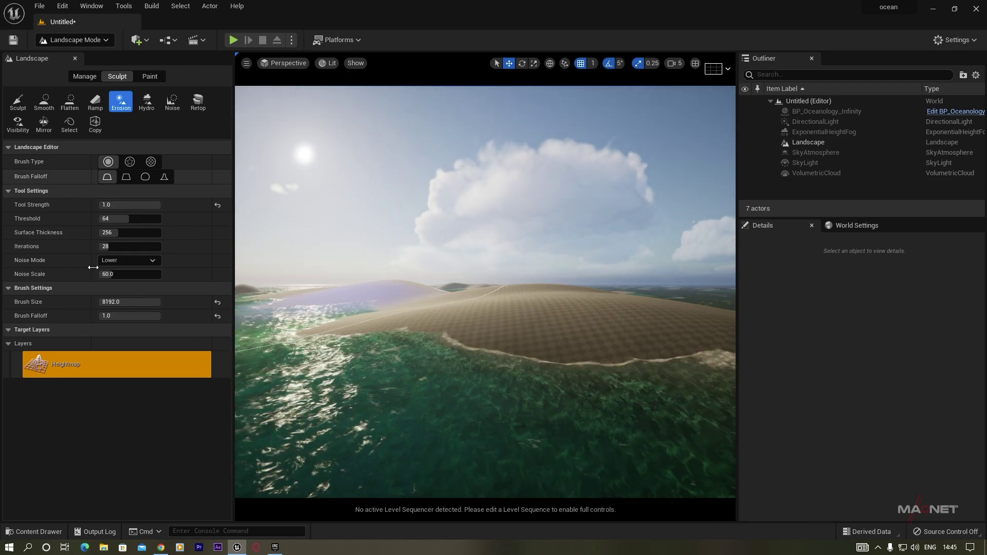
pyautogui.moveTo(147, 302); pyautogui.dragTo(123, 301)
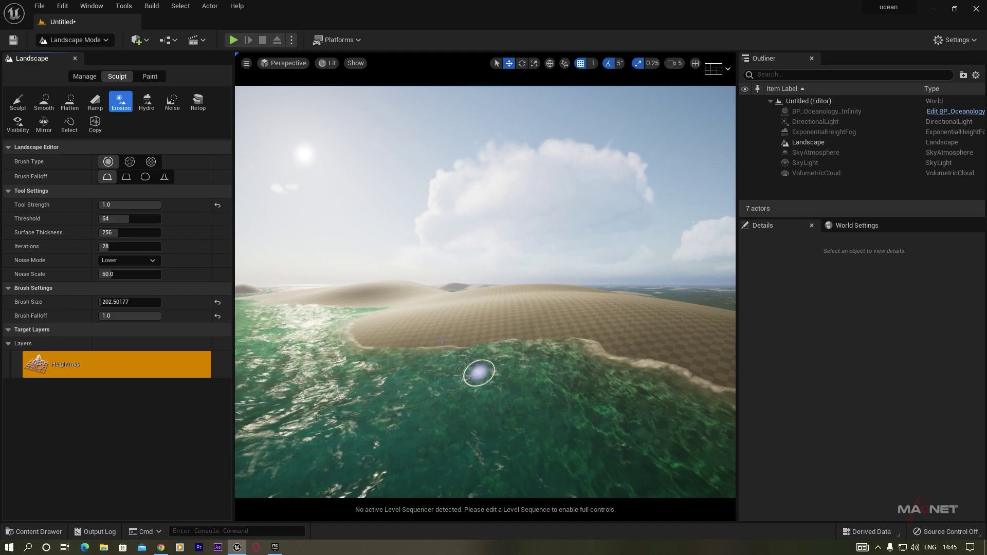
pyautogui.moveTo(396, 348); pyautogui.dragTo(495, 328)
# Set the erosion brush size to about 1283 with a falloff of 0.4 and erode the hill's slopes and shoreline
pyautogui.moveTo(107, 300)
pyautogui.mouseDown()
pyautogui.moveTo(118, 302)
pyautogui.moveTo(117, 317)
pyautogui.moveTo(109, 317)
pyautogui.moveTo(138, 300)
pyautogui.mouseUp()
pyautogui.moveTo(425, 344)
pyautogui.mouseDown()
pyautogui.moveTo(341, 319)
pyautogui.moveTo(452, 337)
pyautogui.moveTo(538, 308)
pyautogui.mouseUp()
pyautogui.moveTo(597, 302)
pyautogui.mouseDown()
pyautogui.moveTo(357, 321)
pyautogui.moveTo(398, 306)
pyautogui.moveTo(299, 297)
pyautogui.moveTo(395, 295)
pyautogui.moveTo(390, 282)
pyautogui.moveTo(469, 319)
pyautogui.moveTo(476, 383)
pyautogui.mouseUp()
pyautogui.moveTo(475, 378); pyautogui.dragTo(544, 384, button='right')
pyautogui.moveTo(476, 370)
pyautogui.mouseDown()
pyautogui.moveTo(503, 286)
pyautogui.moveTo(434, 293)
pyautogui.moveTo(462, 282)
pyautogui.moveTo(425, 374)
pyautogui.moveTo(288, 383)
pyautogui.mouseUp()
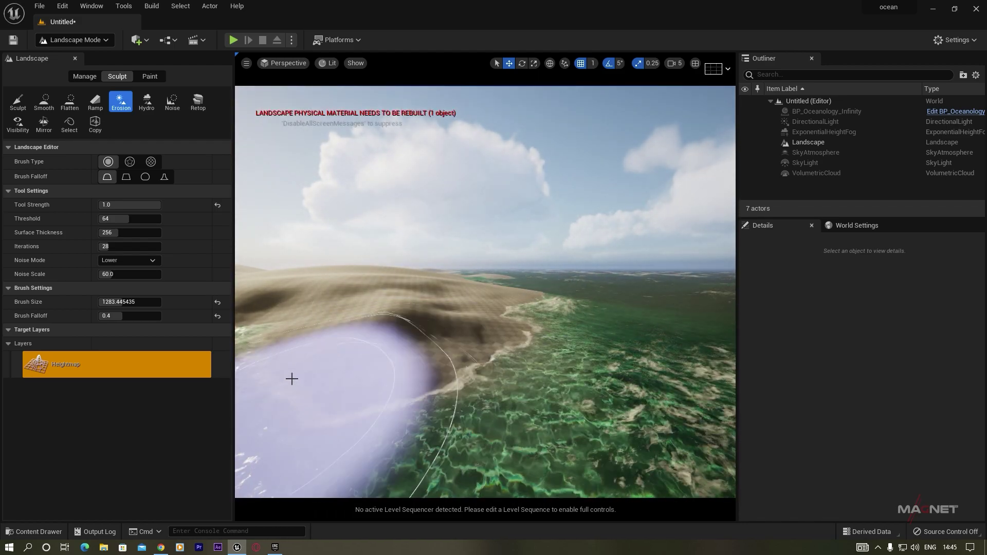
# Erode the slopes and shores of the surrounding sand hills to give the islands irregular contours
pyautogui.moveTo(311, 336)
pyautogui.mouseDown(button='right')
pyautogui.moveTo(268, 335)
pyautogui.moveTo(310, 336)
pyautogui.mouseUp(button='right')
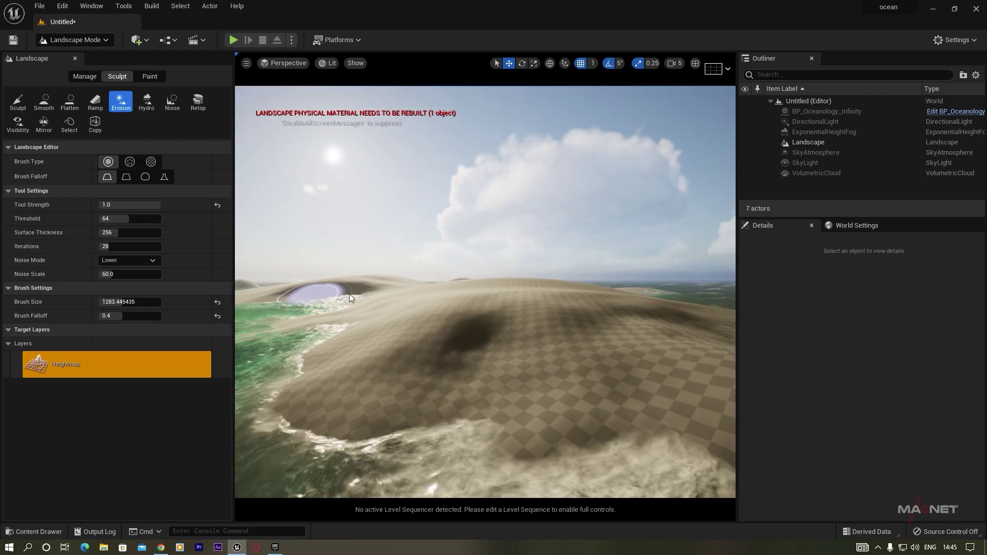
pyautogui.moveTo(413, 314)
pyautogui.mouseDown()
pyautogui.moveTo(396, 331)
pyautogui.moveTo(427, 313)
pyautogui.mouseUp()
pyautogui.moveTo(428, 313)
pyautogui.mouseDown(button='right')
pyautogui.moveTo(521, 314)
pyautogui.moveTo(532, 327)
pyautogui.moveTo(341, 368)
pyautogui.mouseUp(button='right')
pyautogui.press('w')
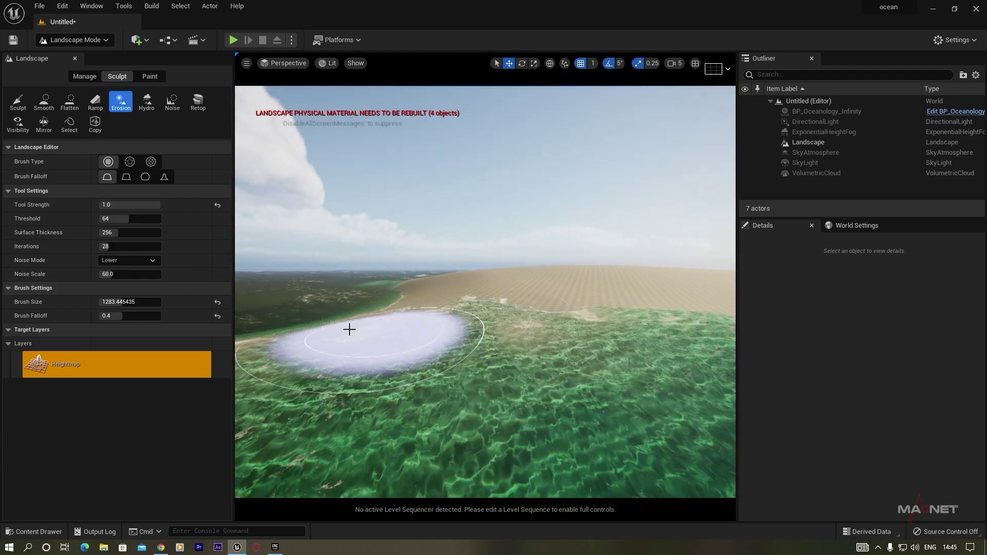
pyautogui.moveTo(544, 302)
pyautogui.mouseDown()
pyautogui.moveTo(642, 288)
pyautogui.moveTo(645, 326)
pyautogui.mouseUp()
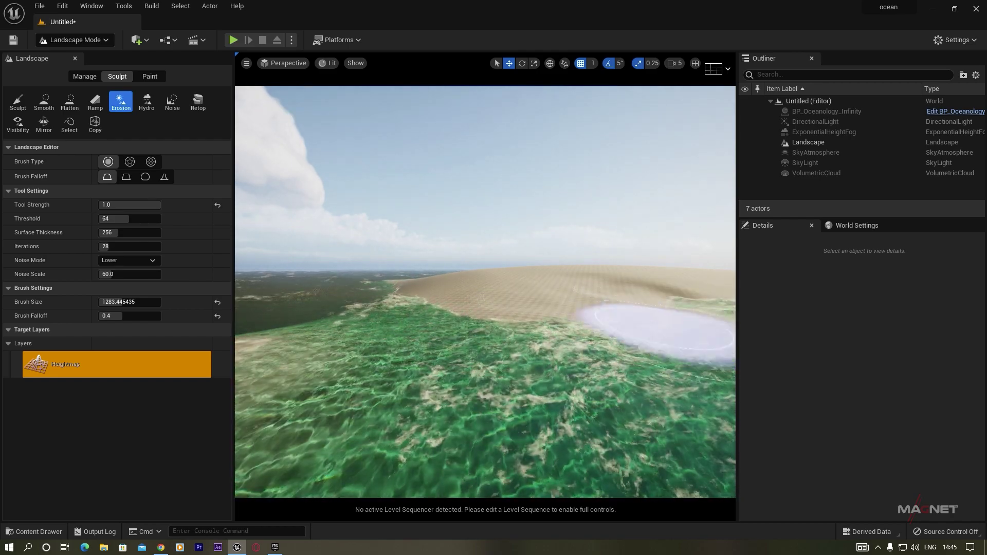
pyautogui.moveTo(645, 326); pyautogui.dragTo(617, 293, button='right')
pyautogui.moveTo(523, 275)
pyautogui.mouseDown()
pyautogui.moveTo(553, 266)
pyautogui.moveTo(599, 272)
pyautogui.moveTo(483, 308)
pyautogui.mouseUp()
pyautogui.moveTo(483, 329); pyautogui.dragTo(368, 307, button='right')
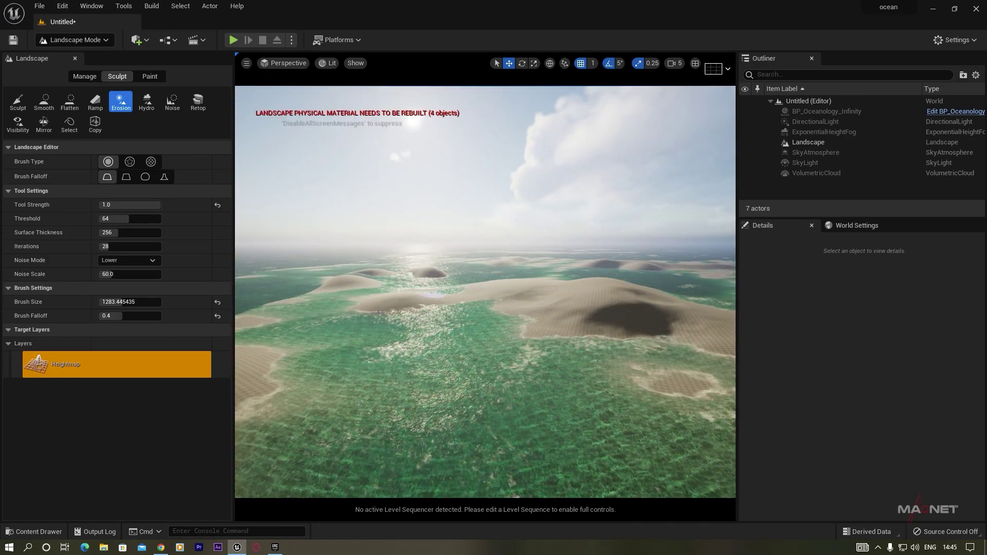
# Examine the eroded islands, the near shoreline and the ocean surface from close to the water
pyautogui.moveTo(524, 321)
pyautogui.mouseDown(button='right')
pyautogui.moveTo(478, 349)
pyautogui.moveTo(370, 368)
pyautogui.moveTo(401, 329)
pyautogui.moveTo(467, 306)
pyautogui.moveTo(444, 276)
pyautogui.mouseUp(button='right')
pyautogui.press('w')
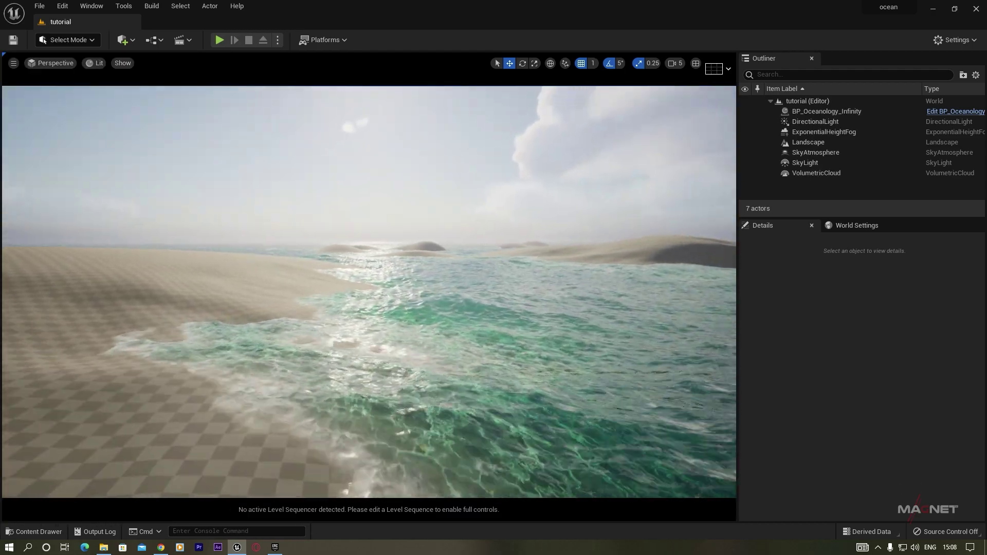
pyautogui.moveTo(369, 292); pyautogui.dragTo(339, 287, button='right')
pyautogui.press('s')
pyautogui.press('w')
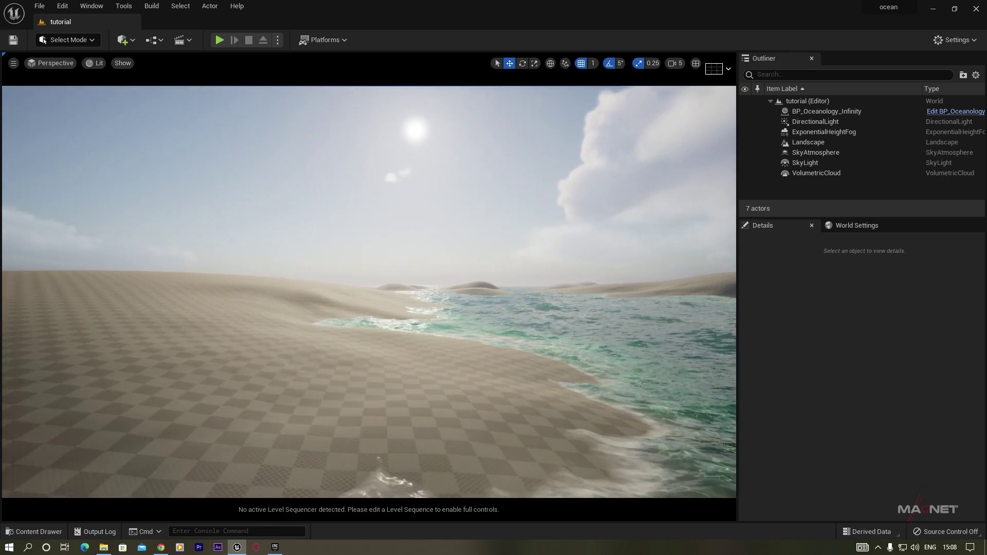
pyautogui.moveTo(420, 400); pyautogui.dragTo(384, 364, button='right')
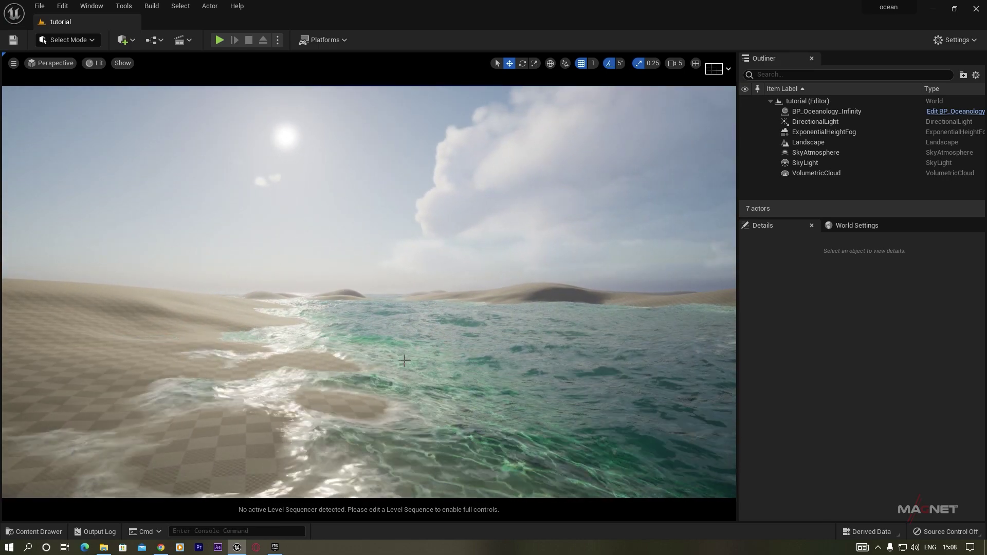
# Switch to the Epic Games Launcher, search the Marketplace for brushify and view the Brushify - Beach Pack page
pyautogui.click(275, 548)
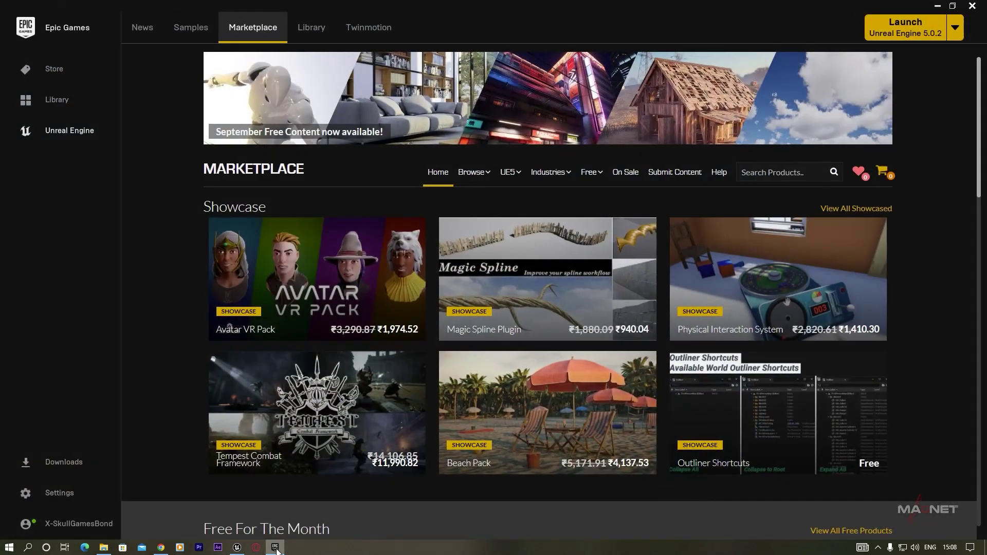
pyautogui.click(766, 173)
pyautogui.write('brushify')
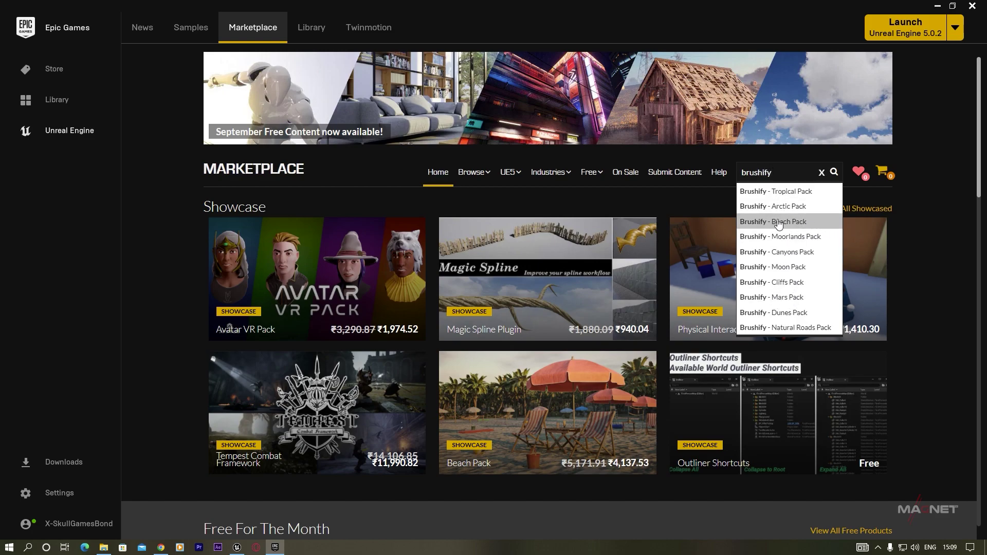
pyautogui.click(800, 222)
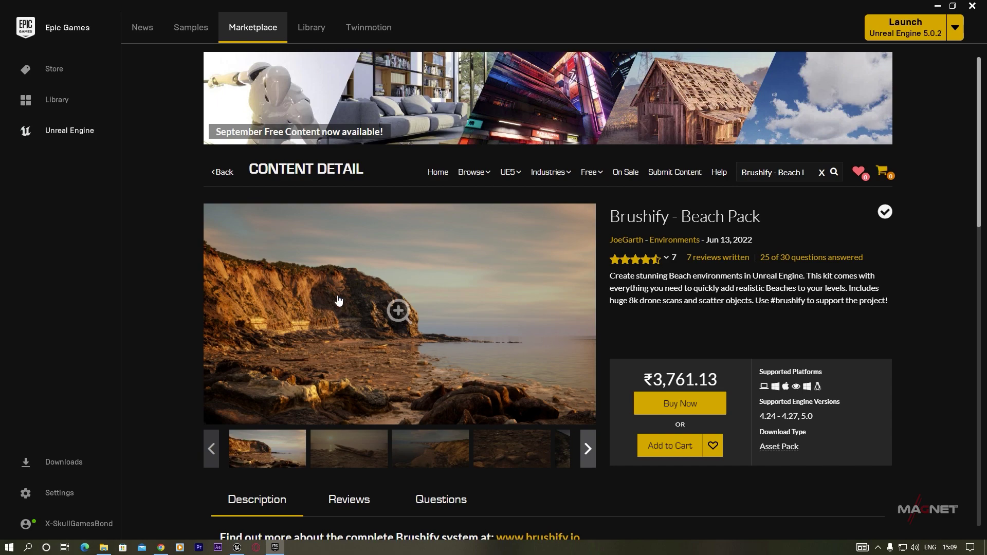
pyautogui.click(937, 7)
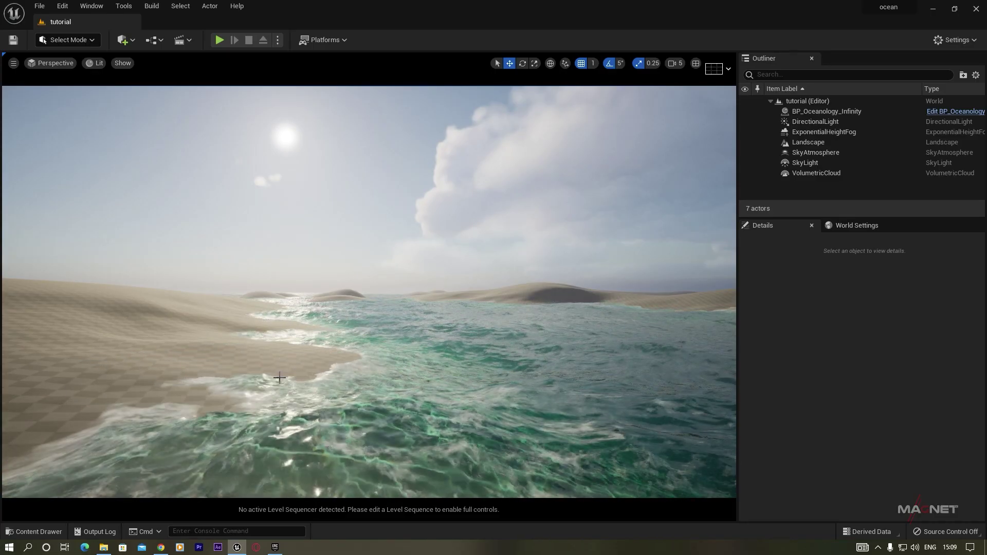
# Return to the Unreal Engine level and open the project's Brushify/Materials/Landscape content folder
pyautogui.moveTo(239, 365); pyautogui.dragTo(217, 359, button='right')
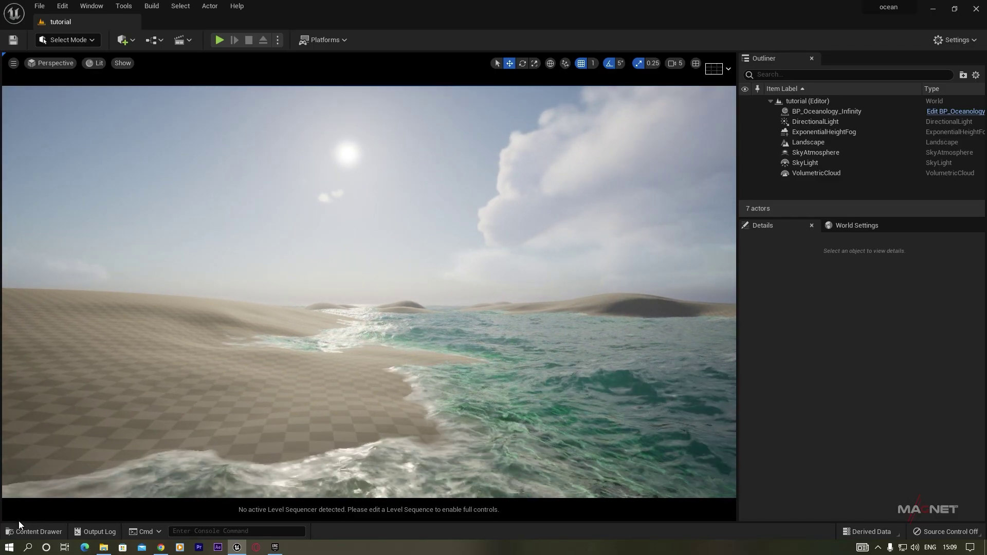
pyautogui.click(31, 532)
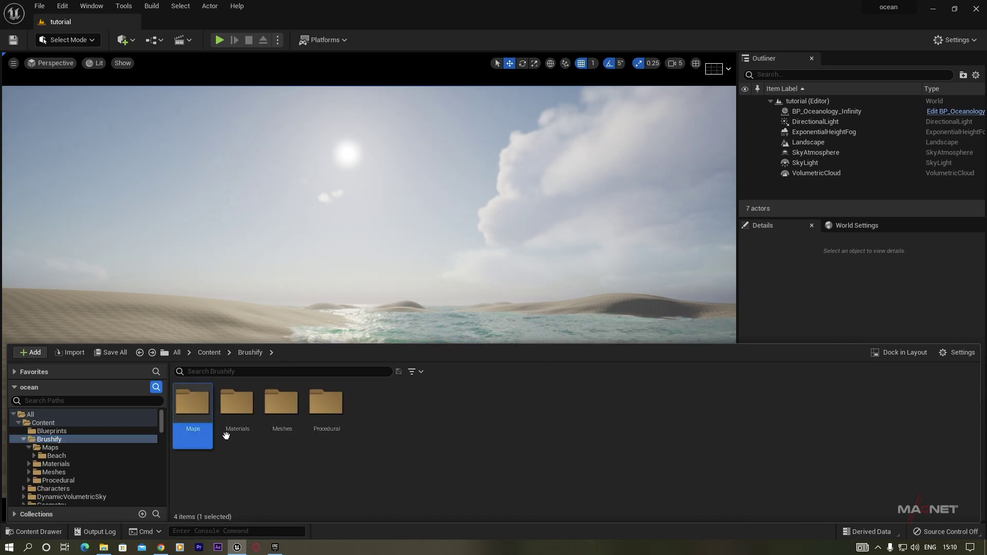
pyautogui.doubleClick(241, 405)
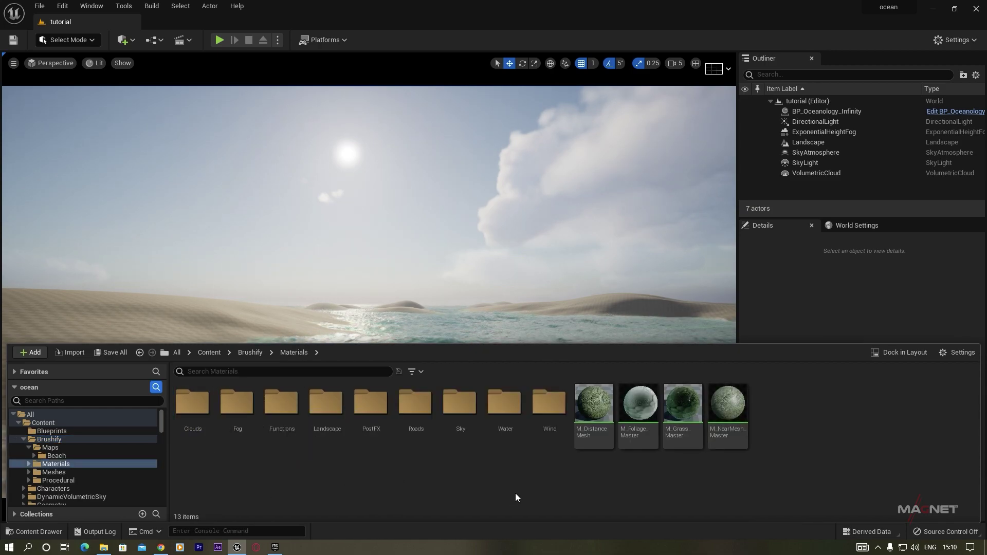
pyautogui.doubleClick(331, 409)
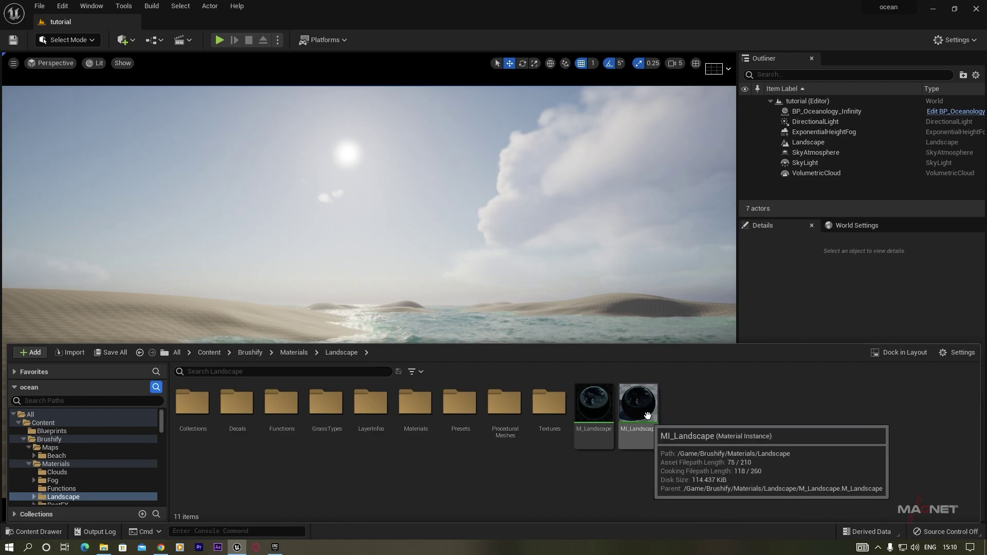
pyautogui.moveTo(412, 277); pyautogui.dragTo(370, 324, button='right')
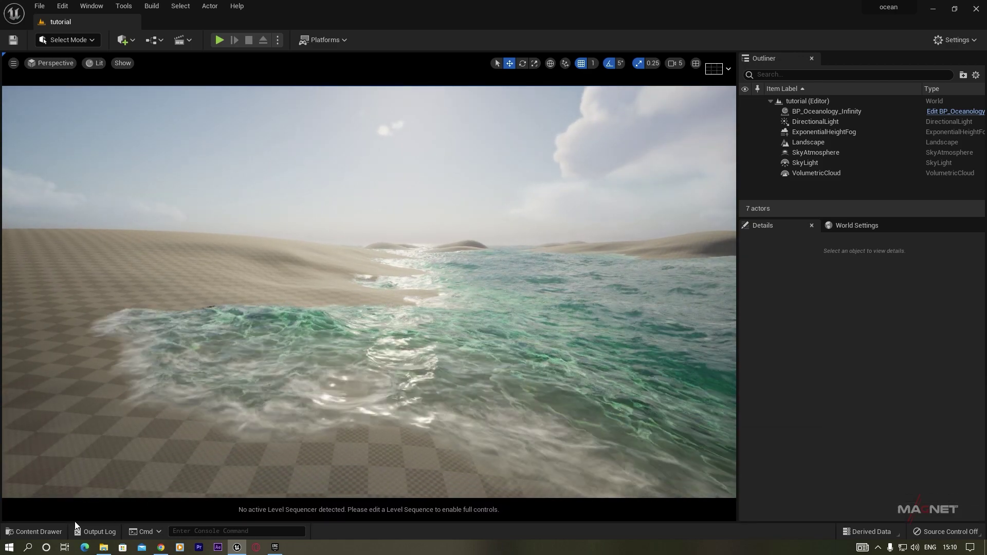
# Assign the MI_Landscape material instance from the Brushify Landscape folder as the landscape's Landscape Material
pyautogui.click(38, 532)
pyautogui.click(638, 406)
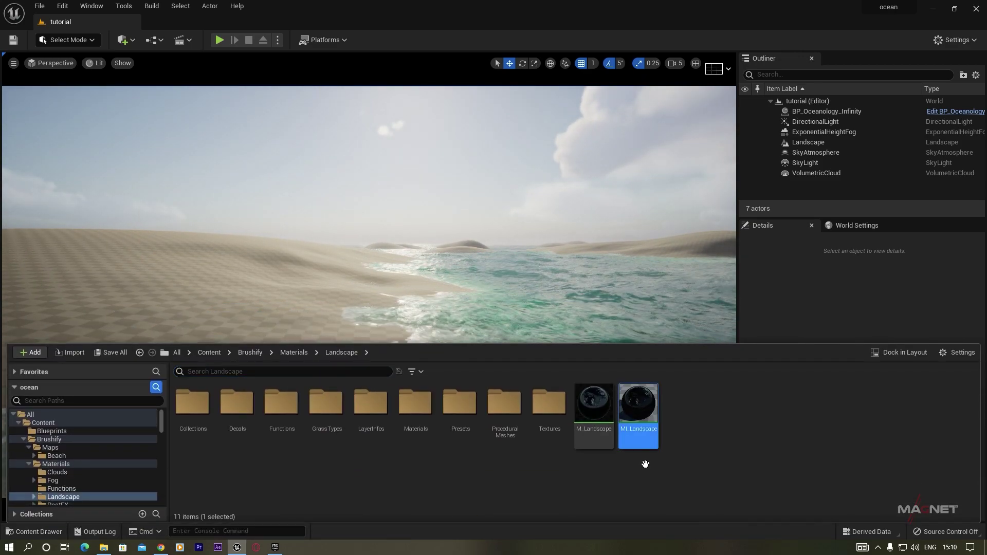
pyautogui.click(411, 313)
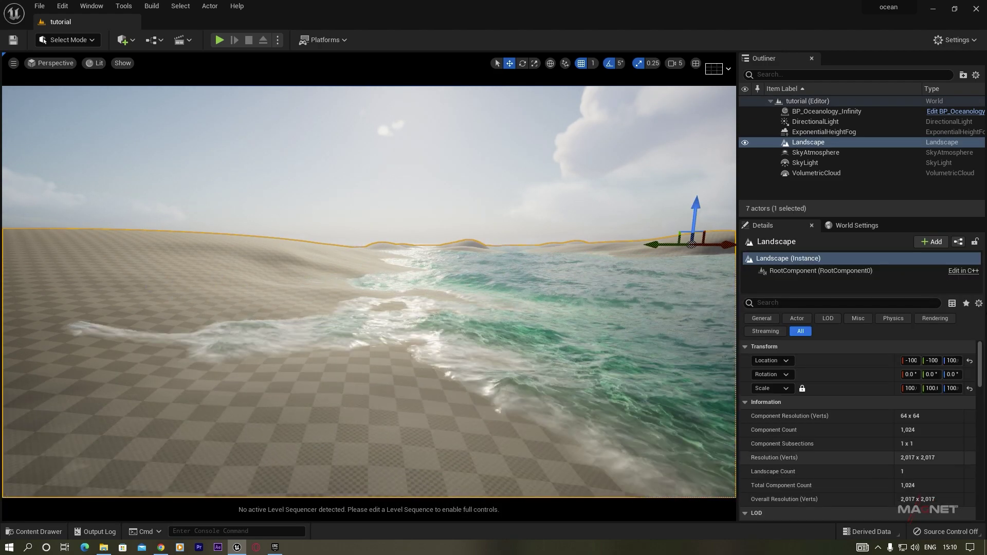
pyautogui.scroll(-10, 984, 403)
pyautogui.scroll(5, 984, 403)
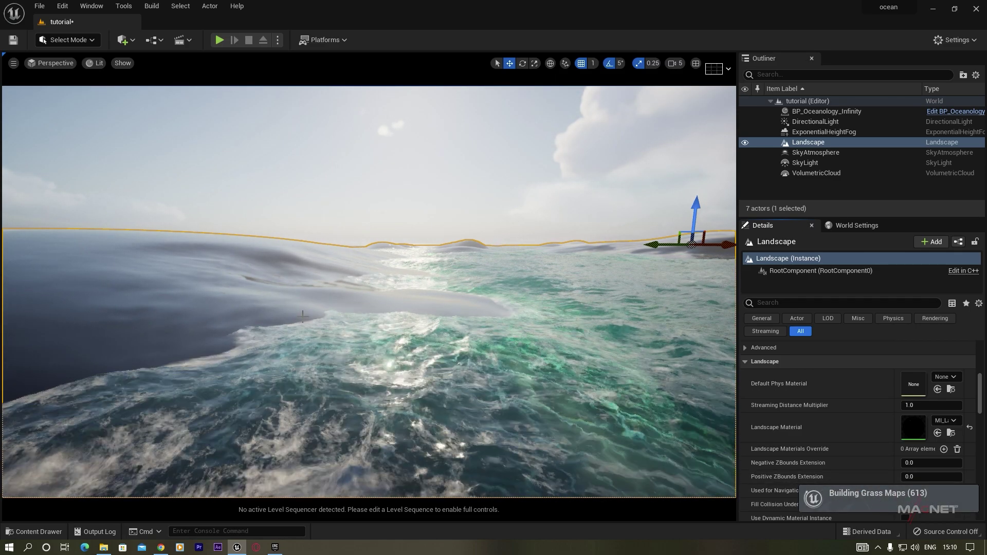
pyautogui.moveTo(346, 345); pyautogui.dragTo(303, 294, button='right')
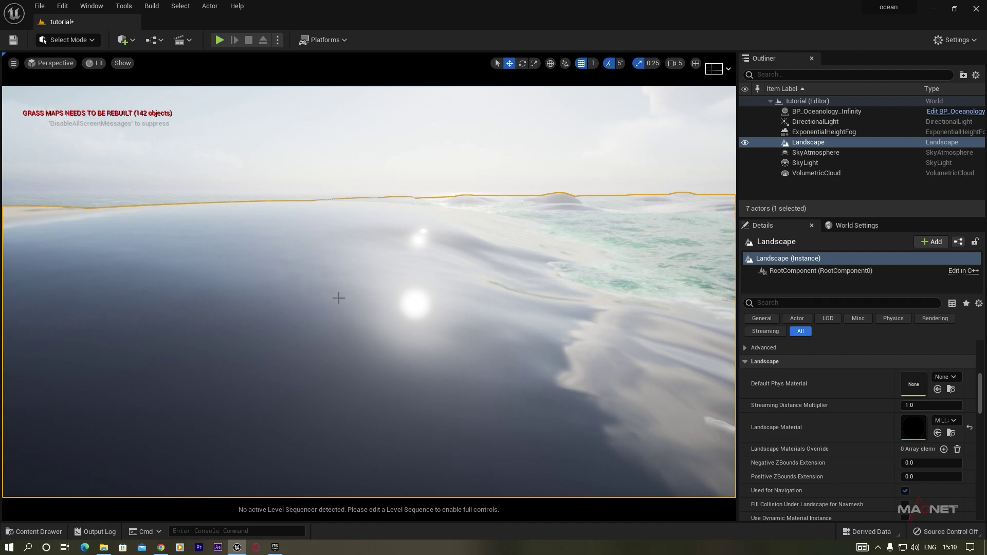
# Enter landscape painting and assign the Brushify Grass_LayerInfo asset to the Grass layer
pyautogui.click(78, 40)
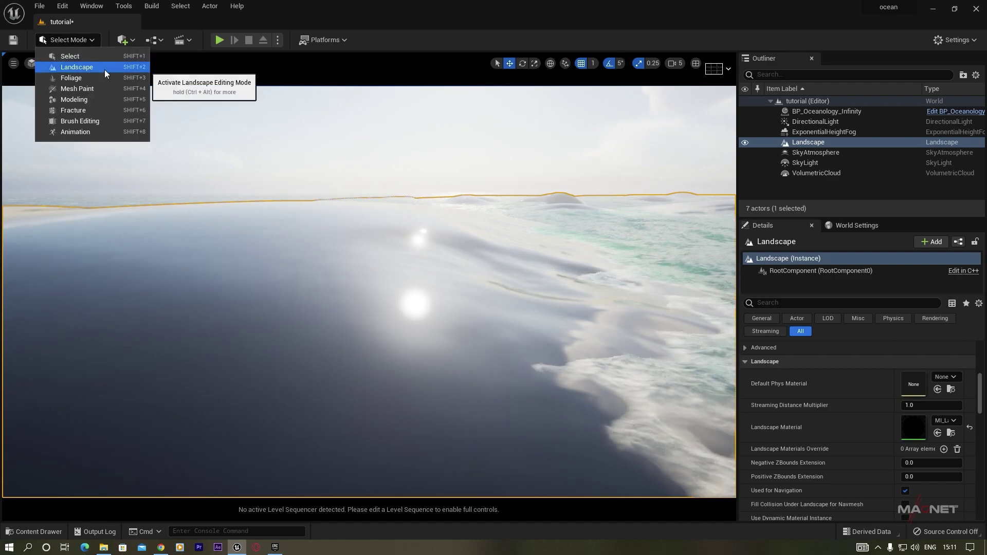
pyautogui.click(83, 69)
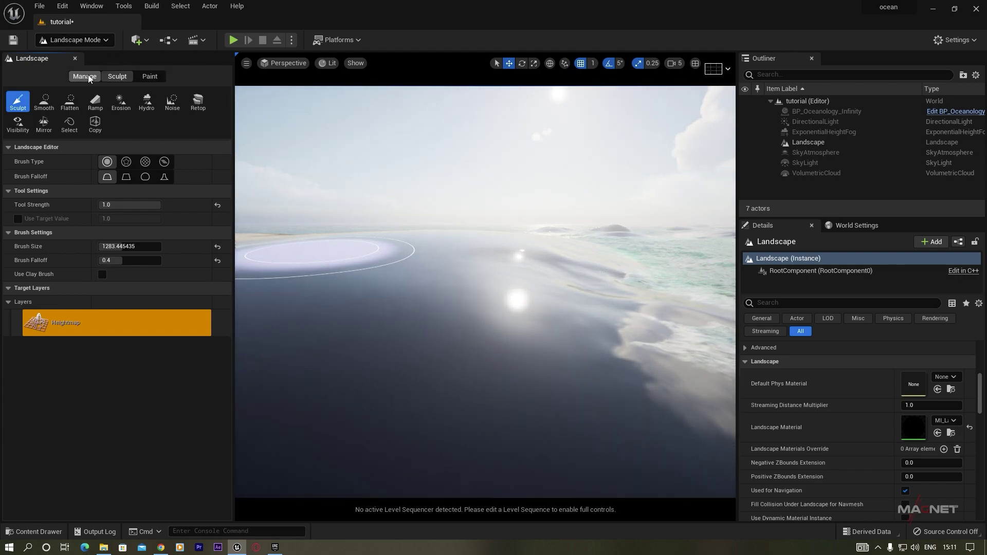
pyautogui.click(150, 76)
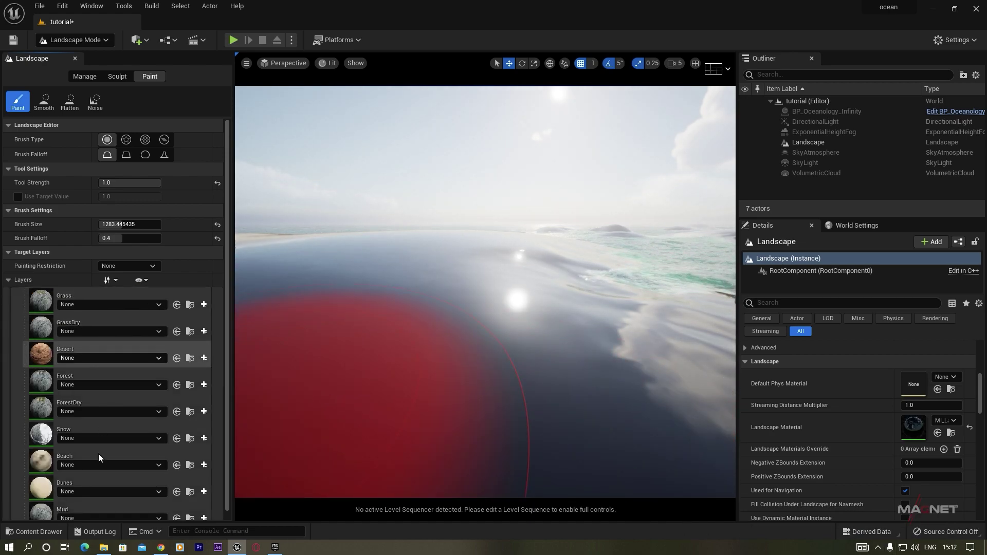
pyautogui.scroll(-1, 75, 392)
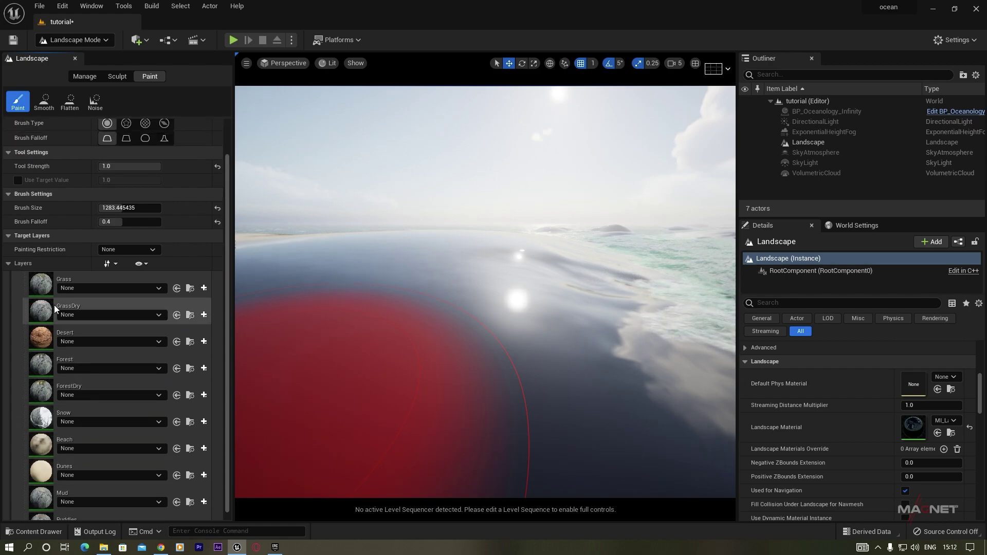
pyautogui.click(158, 288)
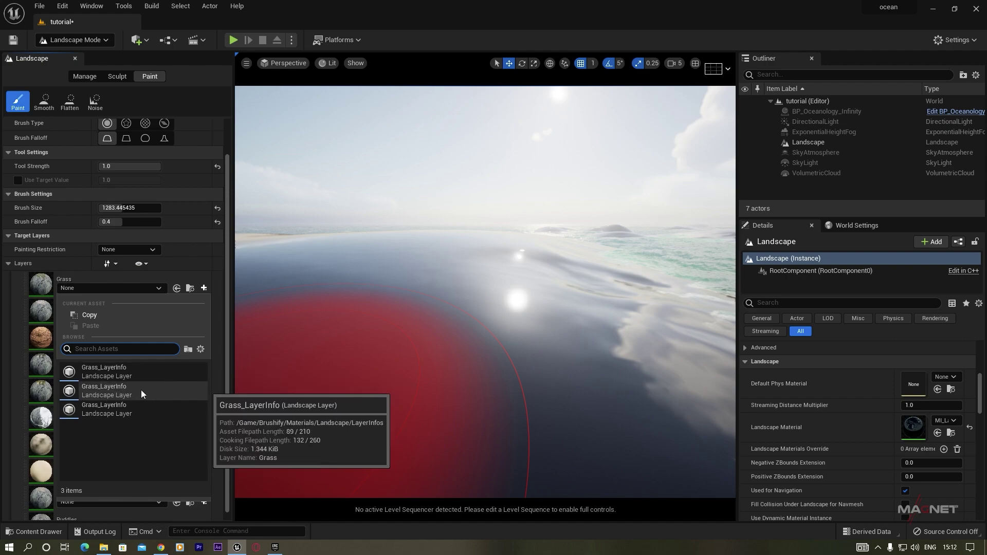
pyautogui.click(125, 389)
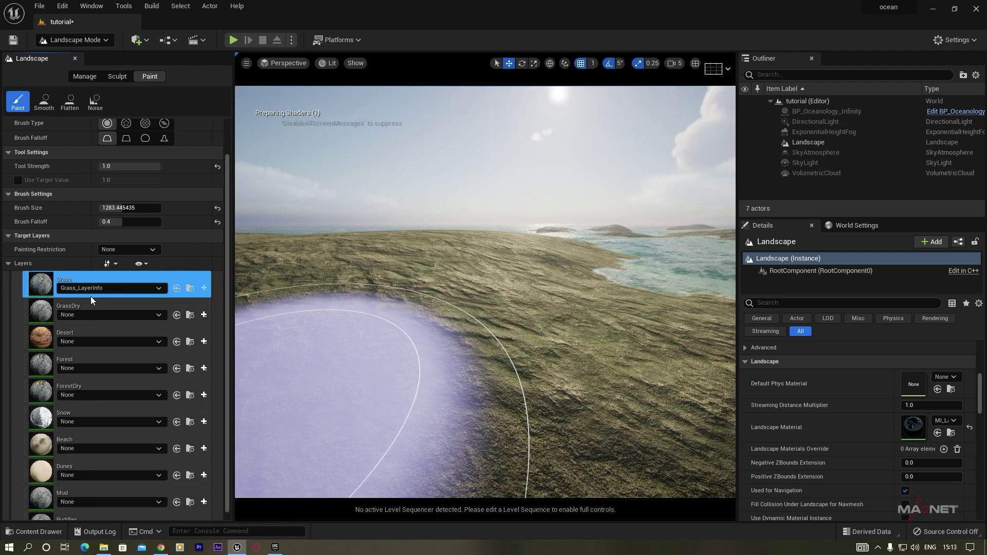
pyautogui.moveTo(504, 390)
pyautogui.mouseDown(button='right')
pyautogui.moveTo(558, 396)
pyautogui.moveTo(568, 429)
pyautogui.moveTo(568, 390)
pyautogui.moveTo(604, 391)
pyautogui.moveTo(570, 396)
pyautogui.moveTo(585, 403)
pyautogui.moveTo(591, 396)
pyautogui.moveTo(297, 378)
pyautogui.mouseUp(button='right')
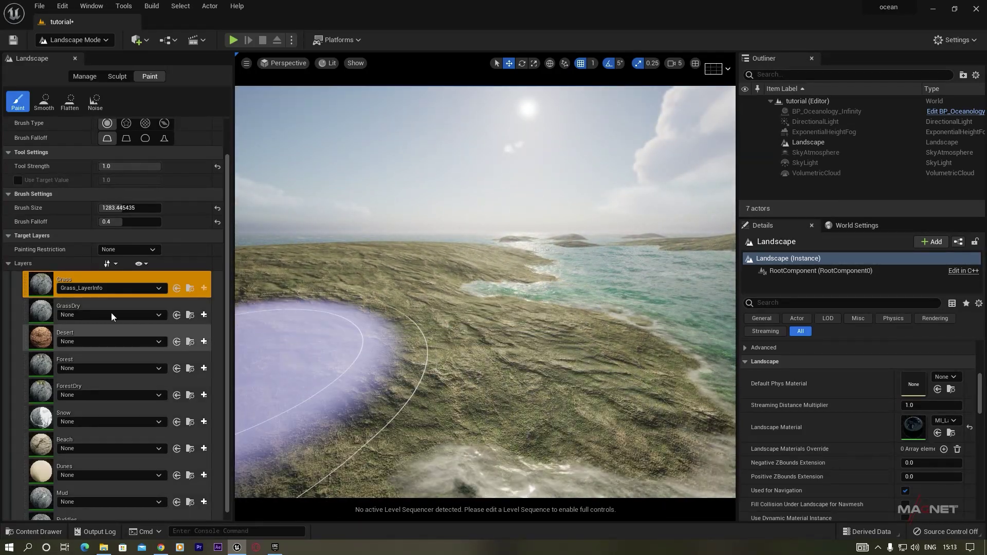
# Switch the Grass layer to the Grass_LayerInfo asset from Medieval_Environment/Real_Landscape and inspect the grass on the island
pyautogui.click(158, 288)
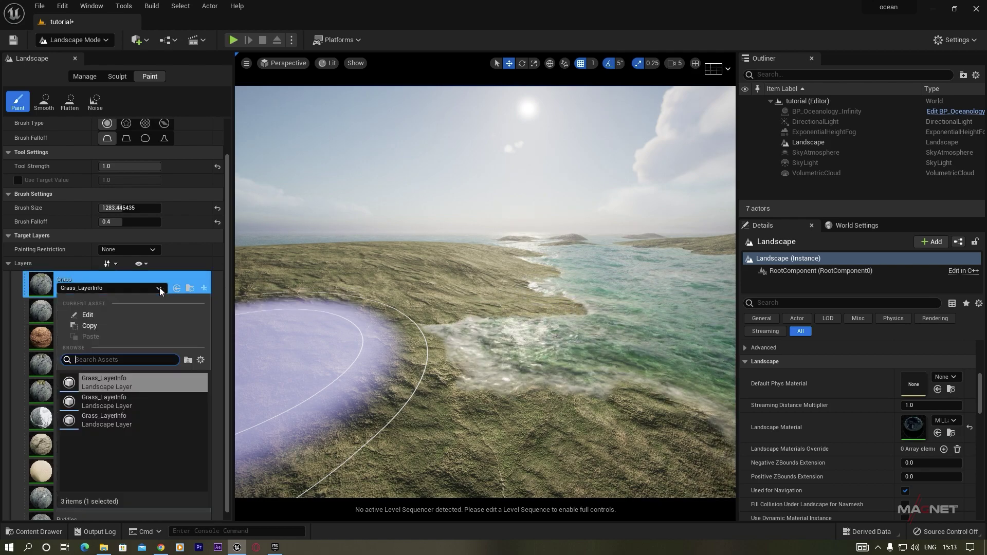
pyautogui.click(128, 418)
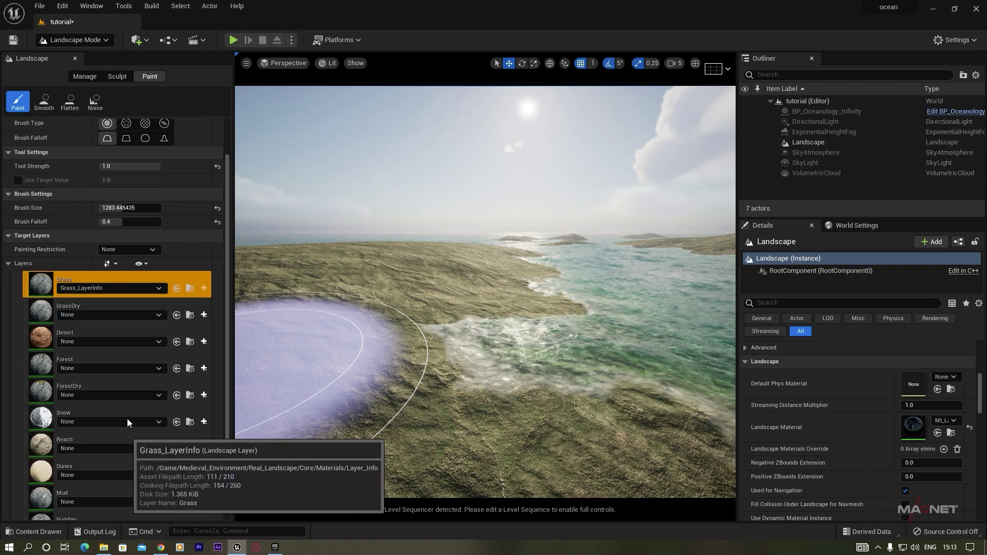
pyautogui.moveTo(396, 430)
pyautogui.mouseDown(button='right')
pyautogui.moveTo(422, 446)
pyautogui.moveTo(395, 437)
pyautogui.mouseUp(button='right')
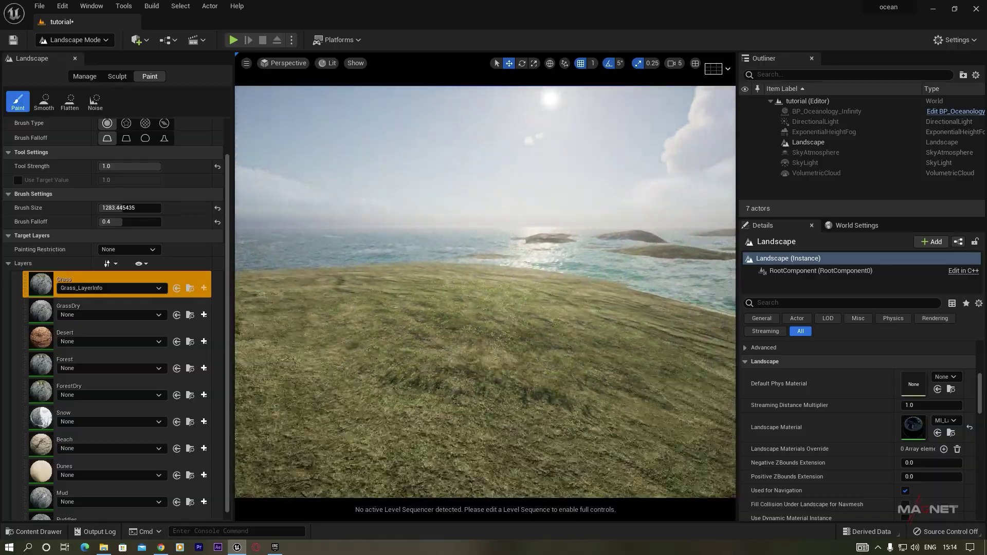
pyautogui.press('s')
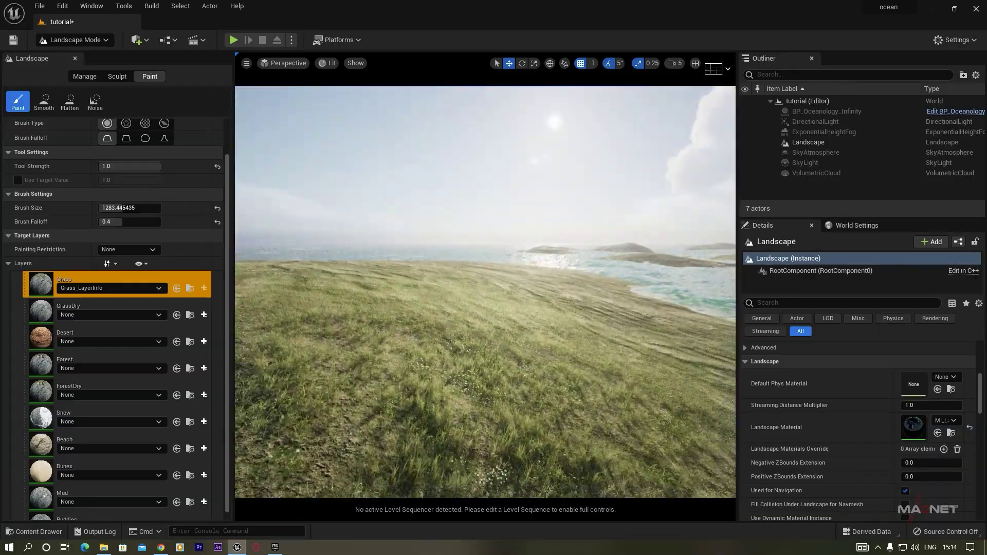
pyautogui.moveTo(486, 291)
pyautogui.mouseDown(button='right')
pyautogui.moveTo(493, 373)
pyautogui.moveTo(483, 369)
pyautogui.moveTo(485, 311)
pyautogui.moveTo(452, 312)
pyautogui.moveTo(478, 309)
pyautogui.moveTo(495, 346)
pyautogui.mouseUp(button='right')
pyautogui.press('s')
pyautogui.press('w')
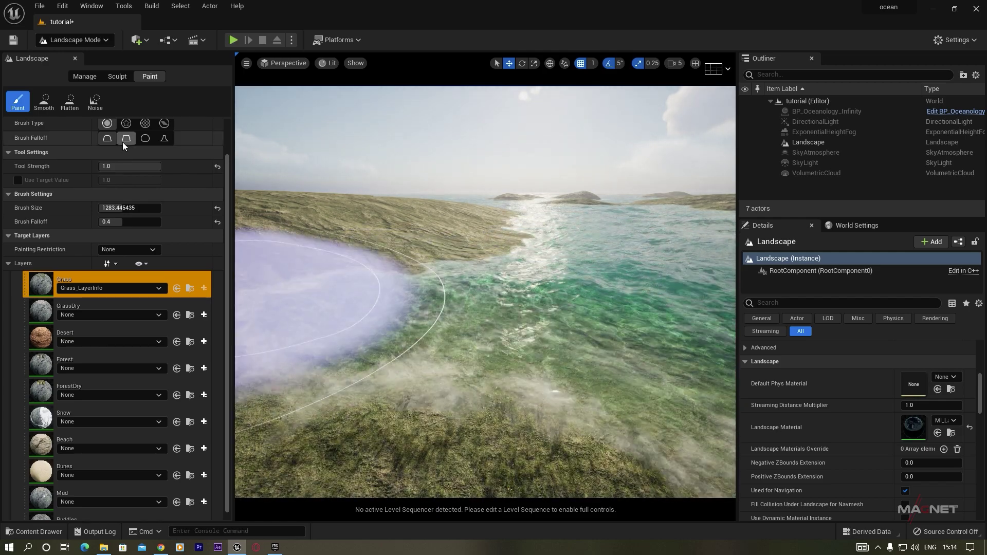
# Return to Select mode and turn on the FPS display in the viewport
pyautogui.click(97, 41)
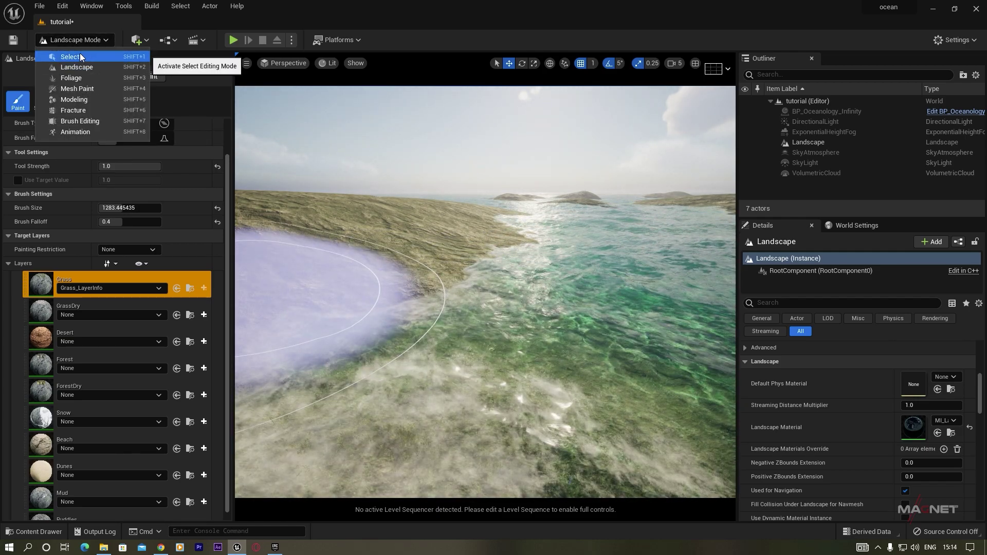
pyautogui.click(79, 53)
pyautogui.moveTo(183, 438); pyautogui.dragTo(152, 432, button='right')
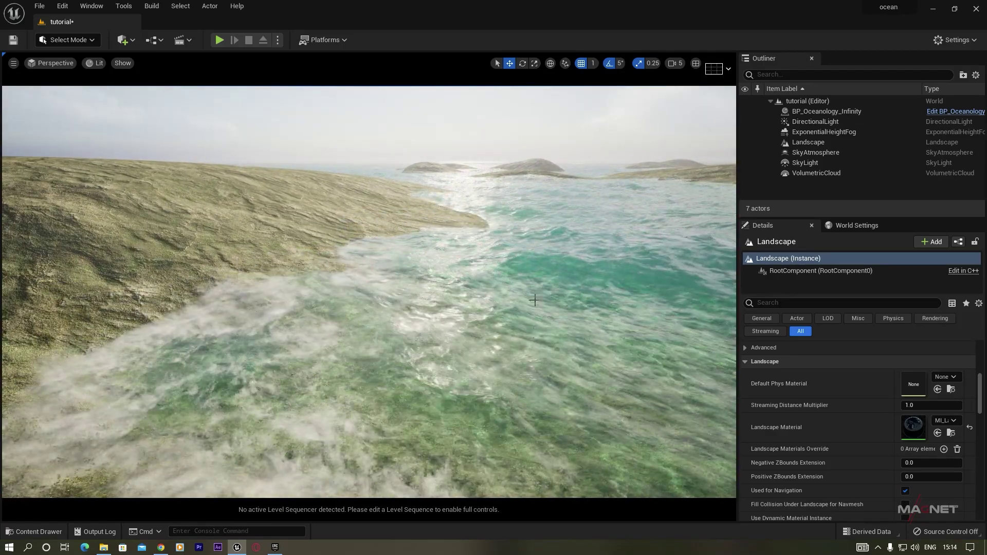
pyautogui.click(13, 64)
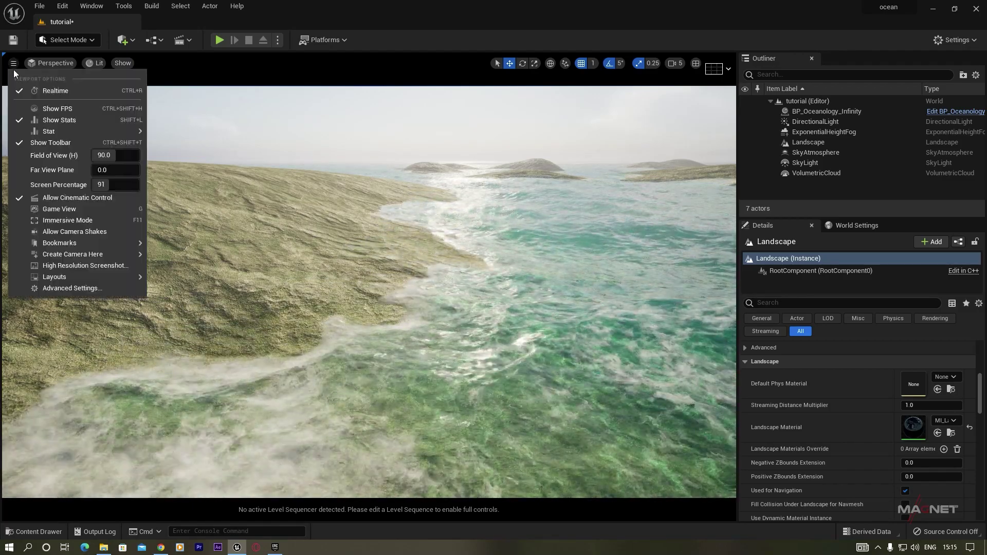
pyautogui.click(72, 109)
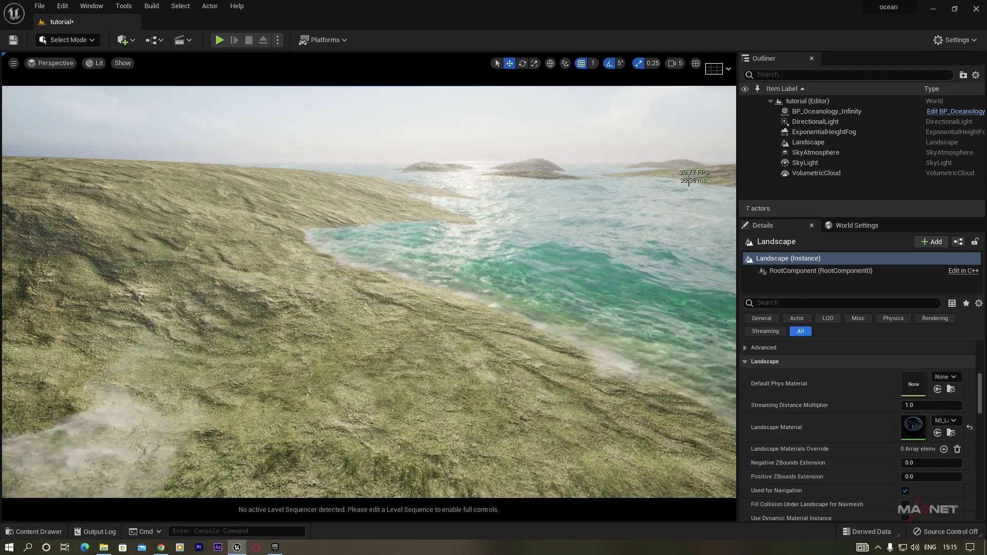
# Set all engine scalability groups to High quality and check the shoreline view
pyautogui.click(955, 41)
pyautogui.moveTo(897, 184)
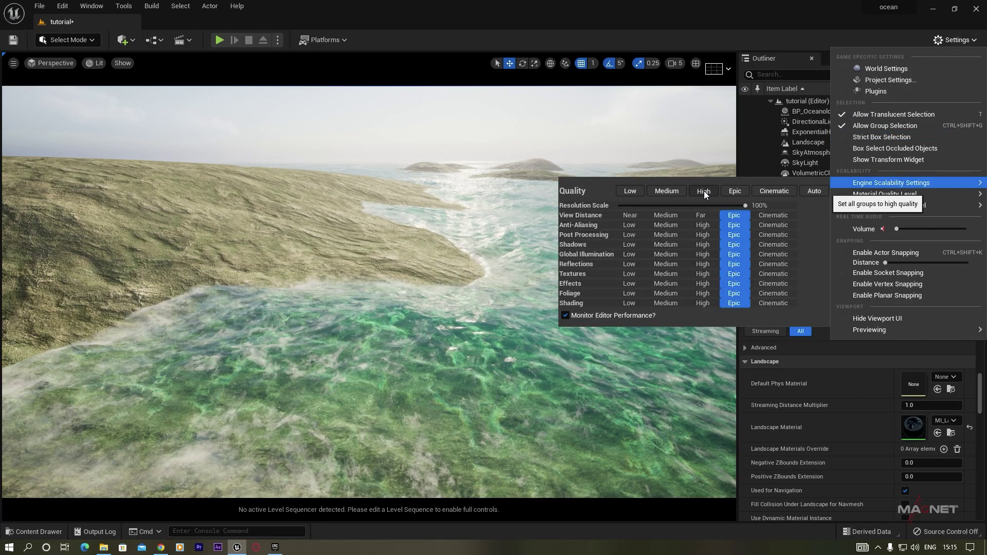
pyautogui.click(270, 249)
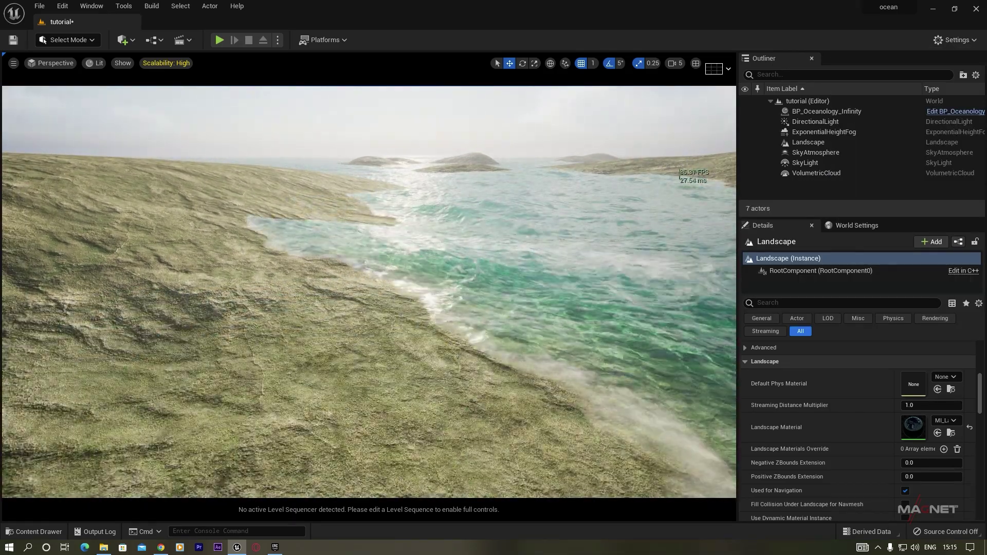
pyautogui.moveTo(604, 209); pyautogui.dragTo(559, 188, button='right')
pyautogui.moveTo(267, 275); pyautogui.dragTo(267, 275, button='right')
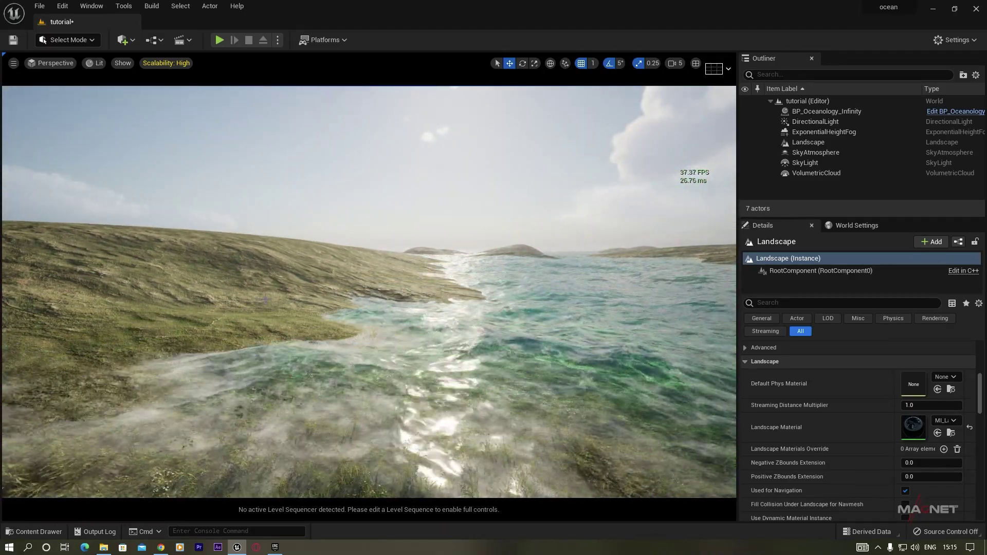
# Filter the Brushify Landscape folder to static meshes and look through the available rock models
pyautogui.click(35, 532)
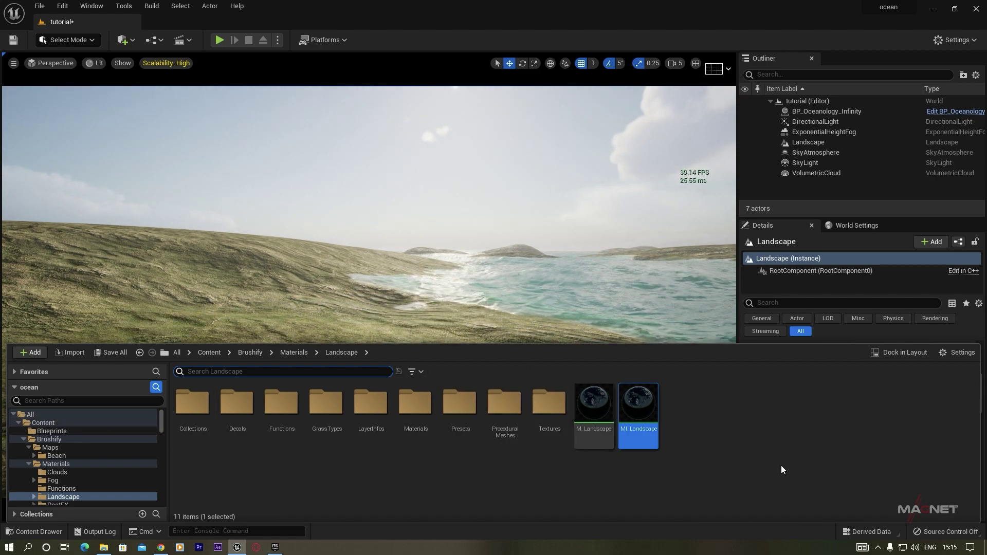
pyautogui.click(420, 372)
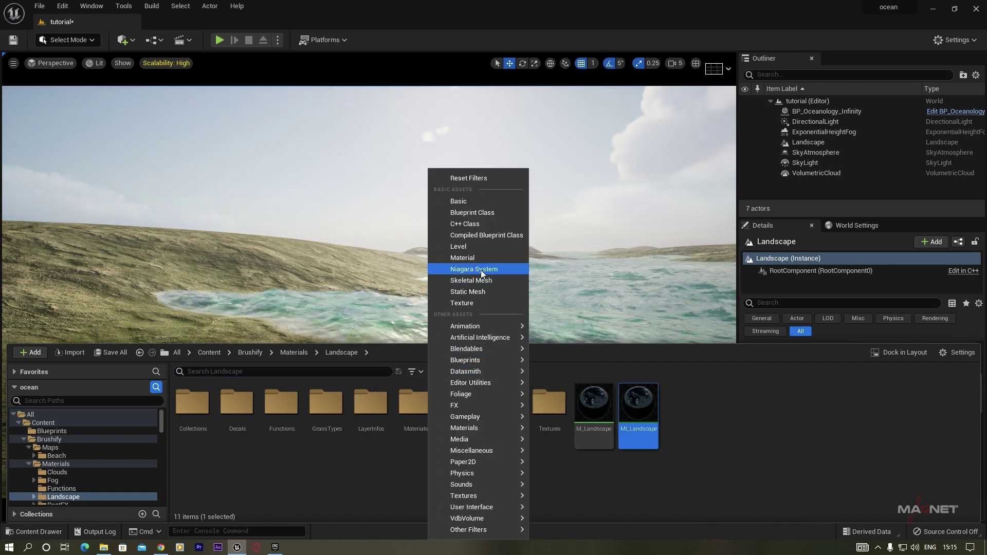
pyautogui.click(492, 294)
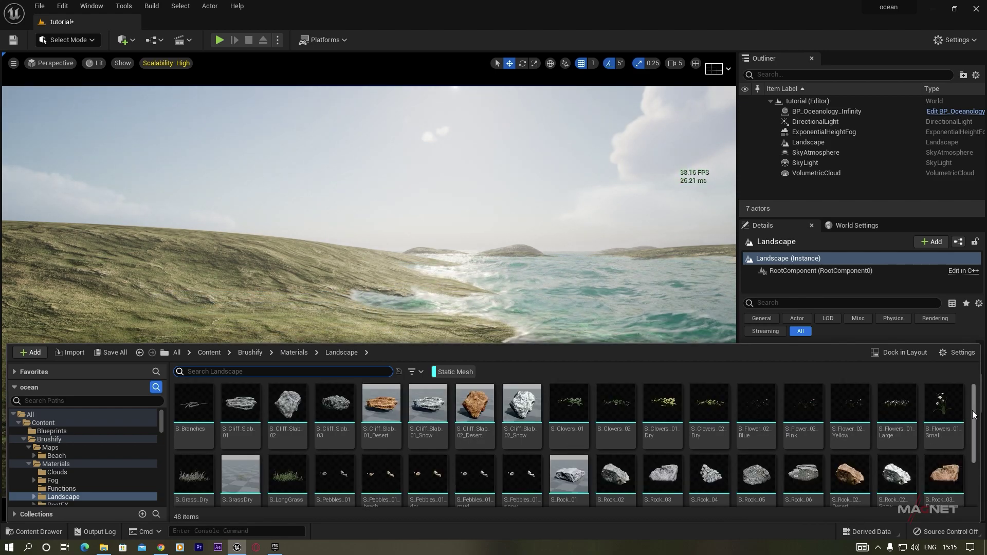
pyautogui.scroll(-2, 970, 417)
pyautogui.scroll(2, 974, 415)
pyautogui.hotkey('ctrl', 'shift', 'h')
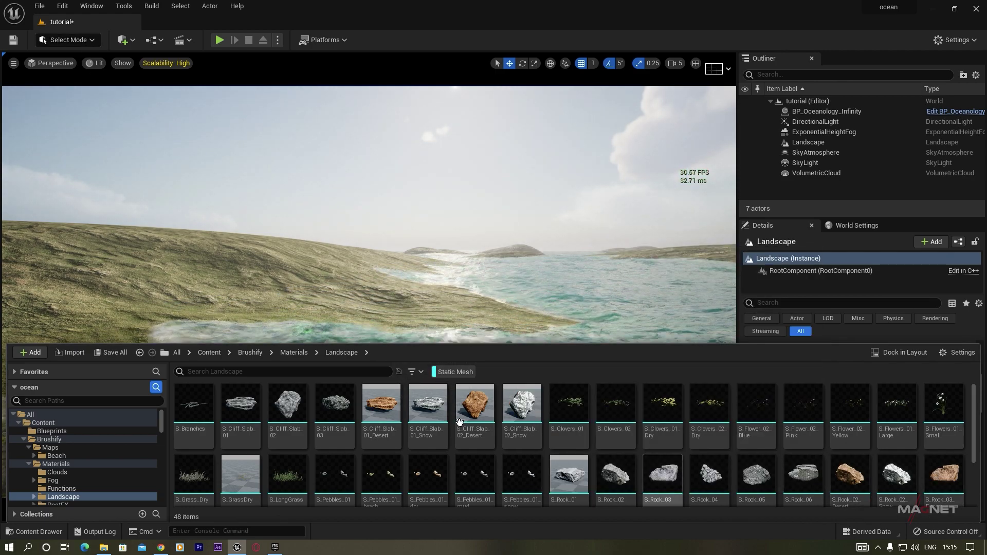
# Try out the S_Cliff_Slab_02_Snow mesh on the grassy shore, view it up close and delete it
pyautogui.moveTo(522, 406); pyautogui.dragTo(288, 324)
pyautogui.press('f')
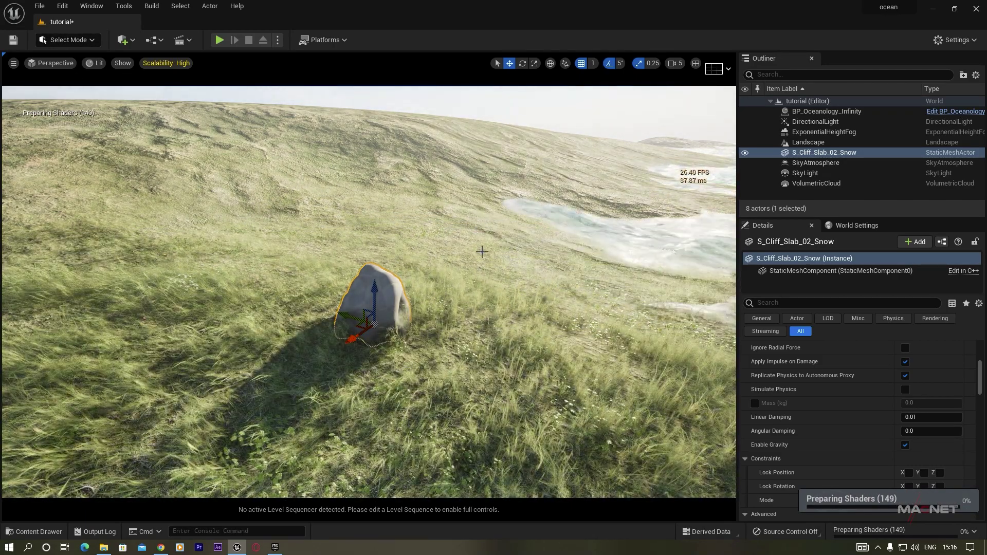
pyautogui.moveTo(311, 357); pyautogui.dragTo(362, 348, button='right')
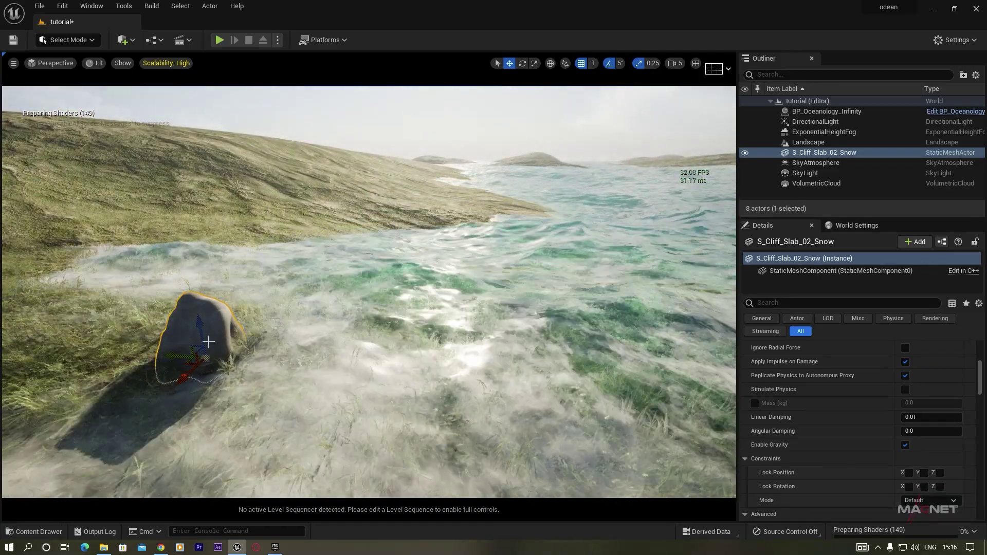
pyautogui.press('Delete')
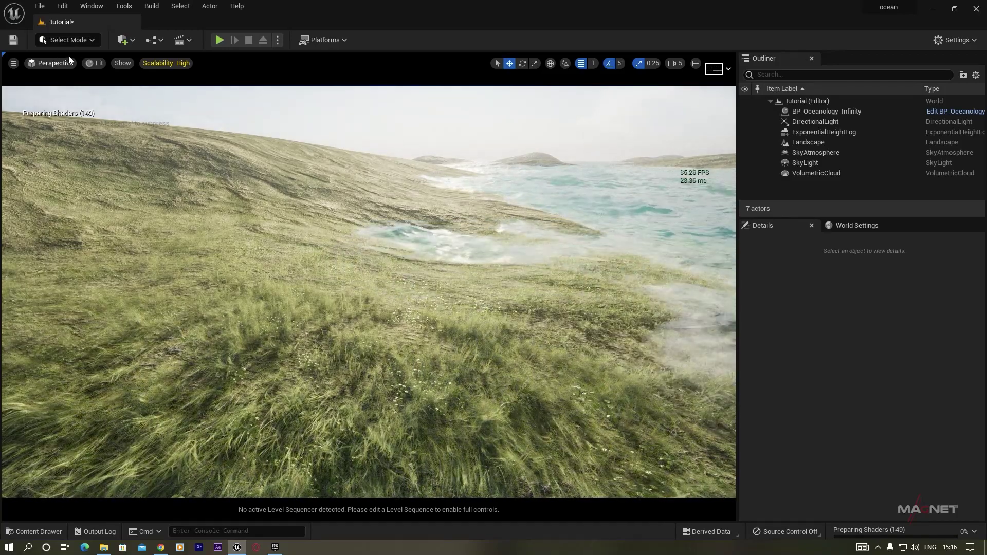
# Enter Foliage mode and add the Brushify meshes S_BeachRock_01 to S_BeachRock_04 as foliage types
pyautogui.click(75, 42)
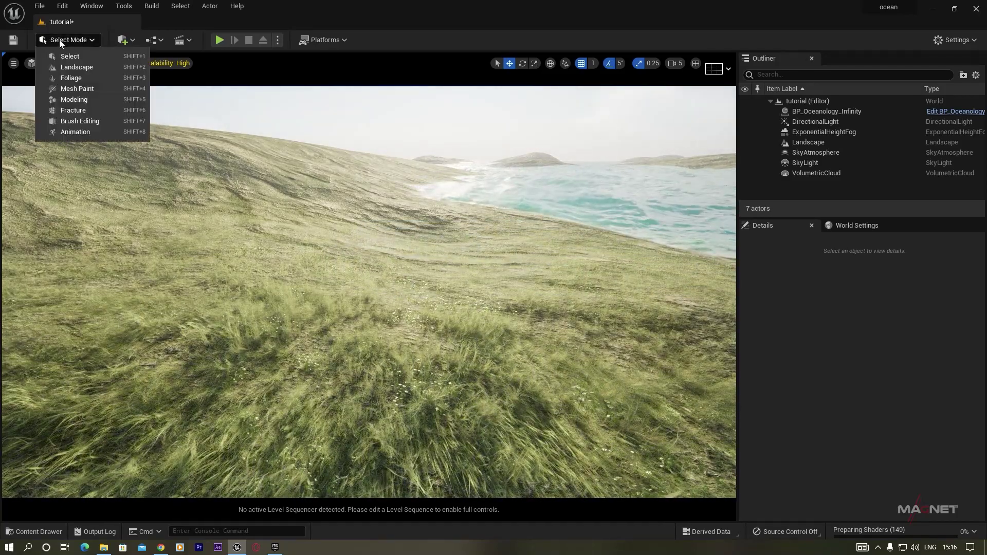
pyautogui.click(72, 78)
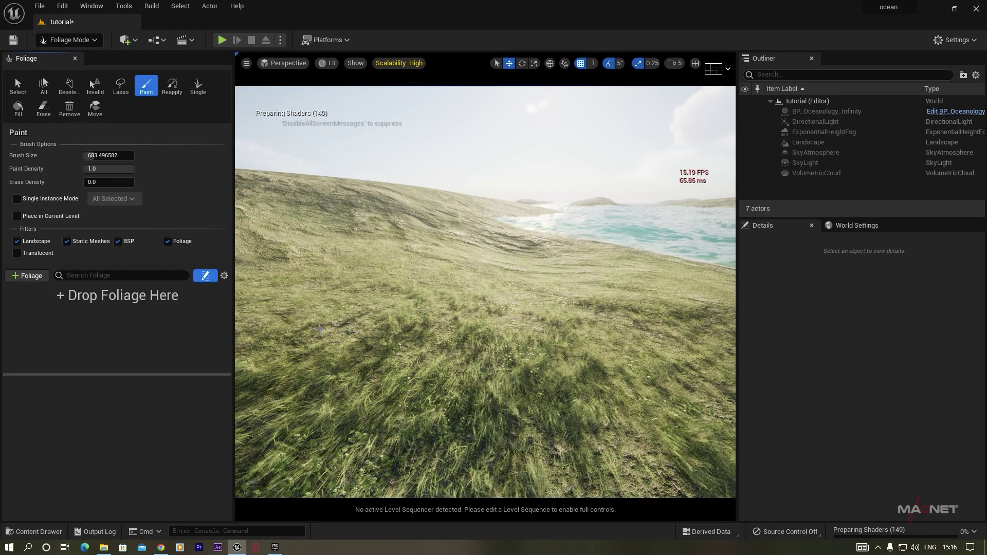
pyautogui.click(33, 531)
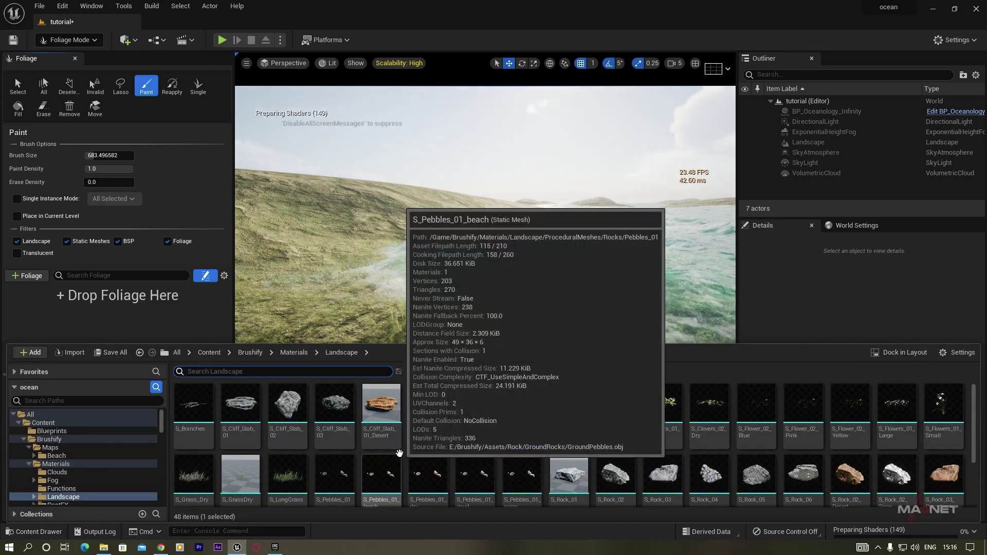
pyautogui.click(49, 440)
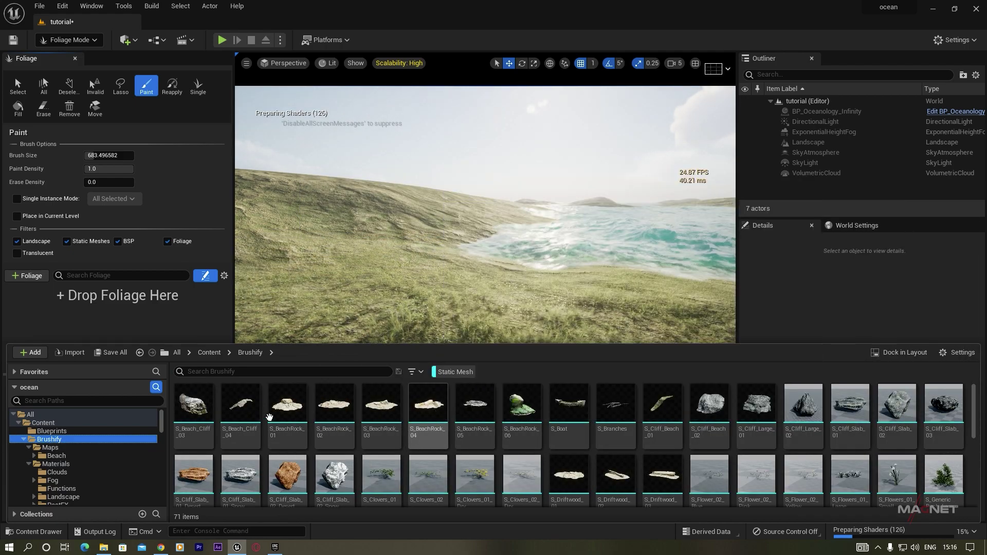
pyautogui.click(287, 406)
pyautogui.keyDown('shift'); pyautogui.click(428, 408); pyautogui.keyUp('shift')
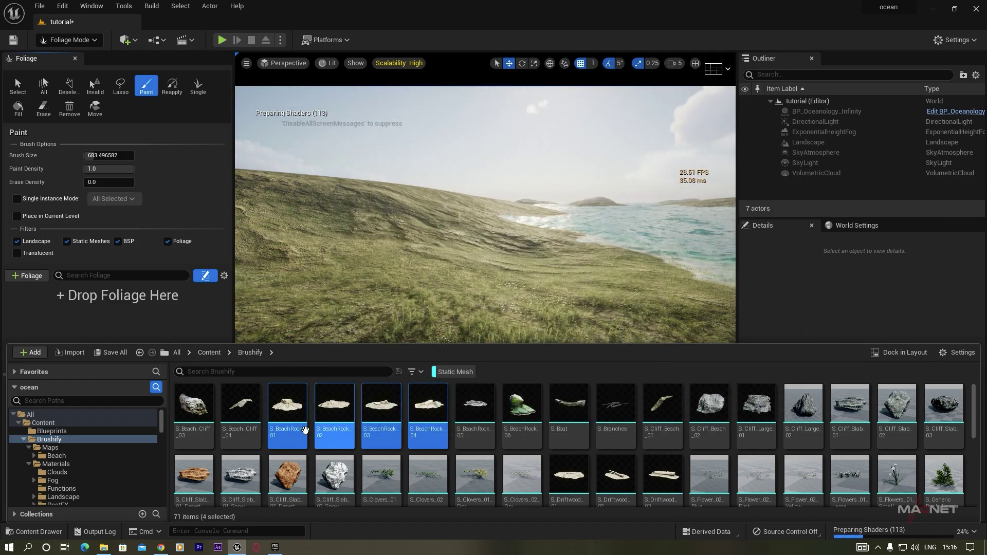
pyautogui.moveTo(299, 429); pyautogui.dragTo(95, 315)
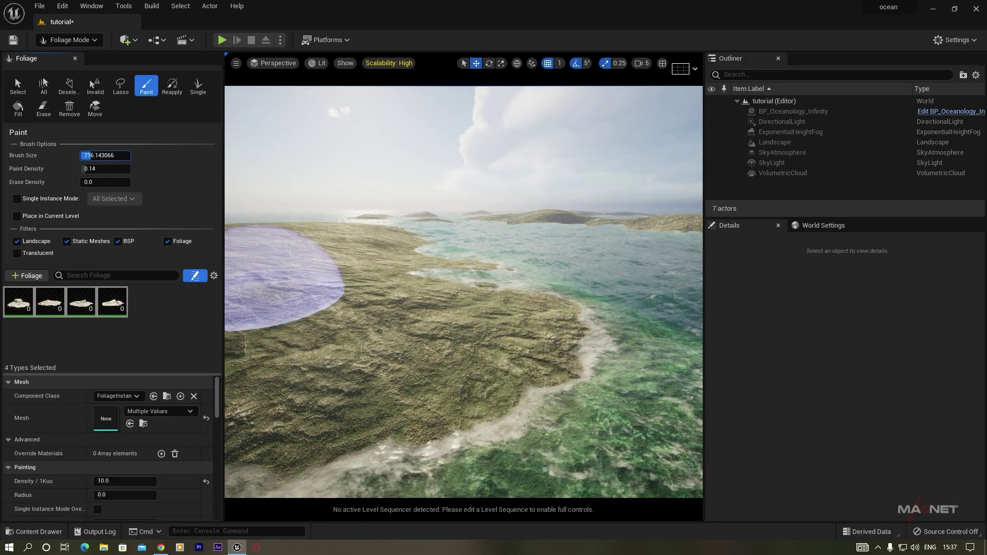
# Set the foliage brush size to about 556 and paint beach rocks along the island's shoreline and up its grassy slope
pyautogui.moveTo(85, 155); pyautogui.dragTo(88, 155)
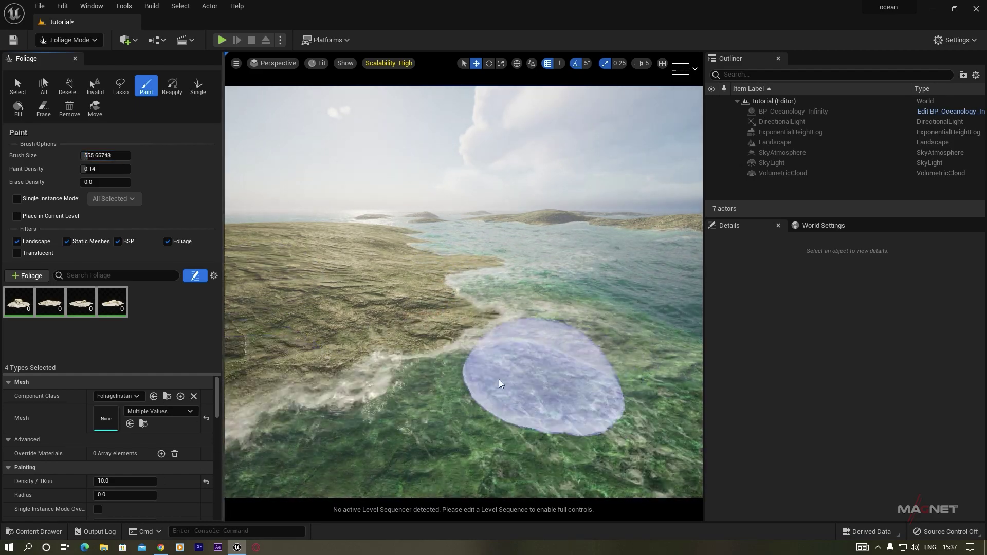
pyautogui.click(477, 322)
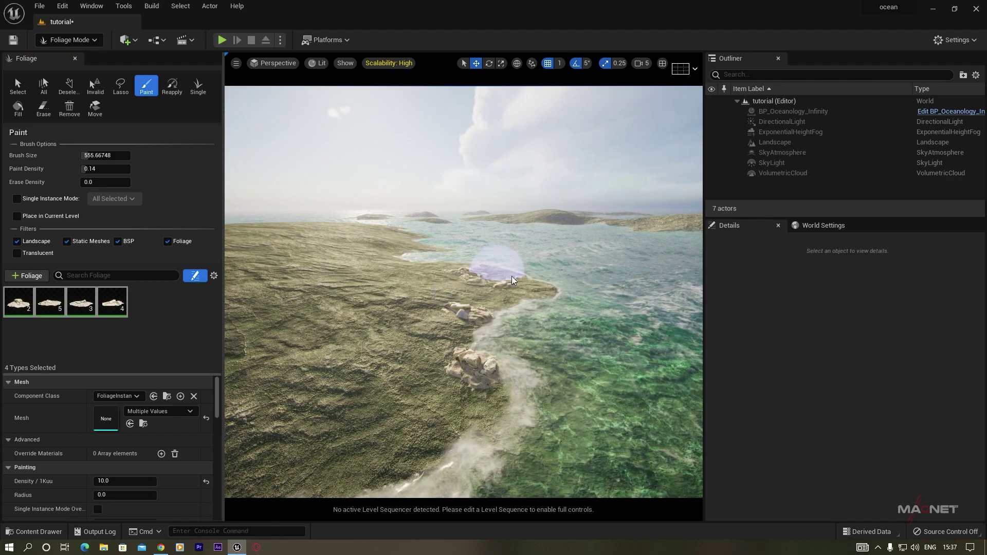
pyautogui.moveTo(561, 363)
pyautogui.mouseDown()
pyautogui.moveTo(562, 309)
pyautogui.moveTo(528, 312)
pyautogui.moveTo(488, 280)
pyautogui.mouseUp()
pyautogui.moveTo(583, 331)
pyautogui.mouseDown()
pyautogui.moveTo(606, 326)
pyautogui.moveTo(458, 269)
pyautogui.moveTo(452, 254)
pyautogui.moveTo(473, 304)
pyautogui.moveTo(348, 418)
pyautogui.moveTo(452, 333)
pyautogui.moveTo(414, 330)
pyautogui.mouseUp()
pyautogui.moveTo(458, 381)
pyautogui.mouseDown(button='right')
pyautogui.moveTo(459, 400)
pyautogui.moveTo(429, 419)
pyautogui.mouseUp(button='right')
pyautogui.moveTo(447, 346)
pyautogui.mouseDown()
pyautogui.moveTo(485, 308)
pyautogui.moveTo(469, 136)
pyautogui.moveTo(487, 145)
pyautogui.moveTo(478, 137)
pyautogui.moveTo(449, 209)
pyautogui.moveTo(333, 300)
pyautogui.moveTo(447, 257)
pyautogui.mouseUp()
pyautogui.moveTo(447, 257); pyautogui.dragTo(392, 236, button='right')
pyautogui.moveTo(392, 236)
pyautogui.mouseDown()
pyautogui.moveTo(378, 224)
pyautogui.moveTo(465, 238)
pyautogui.mouseUp()
pyautogui.moveTo(464, 238)
pyautogui.mouseDown(button='right')
pyautogui.moveTo(353, 181)
pyautogui.moveTo(535, 253)
pyautogui.mouseUp(button='right')
pyautogui.moveTo(535, 254); pyautogui.dragTo(550, 293)
pyautogui.moveTo(549, 293); pyautogui.dragTo(676, 195, button='right')
pyautogui.moveTo(559, 339)
pyautogui.mouseDown(button='right')
pyautogui.moveTo(550, 329)
pyautogui.moveTo(559, 339)
pyautogui.mouseUp(button='right')
pyautogui.moveTo(560, 340); pyautogui.dragTo(529, 322)
pyautogui.moveTo(529, 323); pyautogui.dragTo(532, 326, button='right')
pyautogui.moveTo(531, 327); pyautogui.dragTo(425, 292)
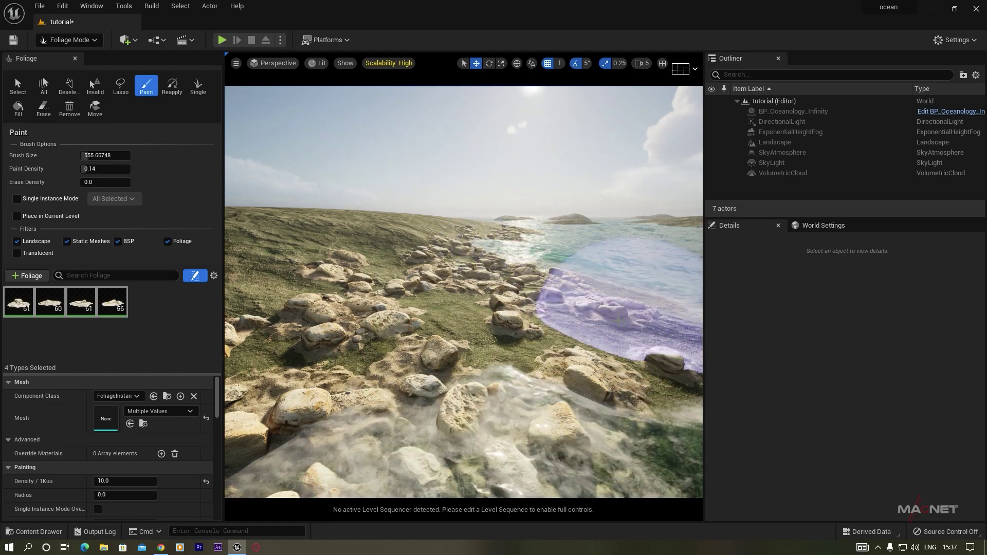
pyautogui.moveTo(572, 319)
pyautogui.mouseDown()
pyautogui.moveTo(419, 297)
pyautogui.moveTo(326, 253)
pyautogui.moveTo(317, 221)
pyautogui.mouseUp()
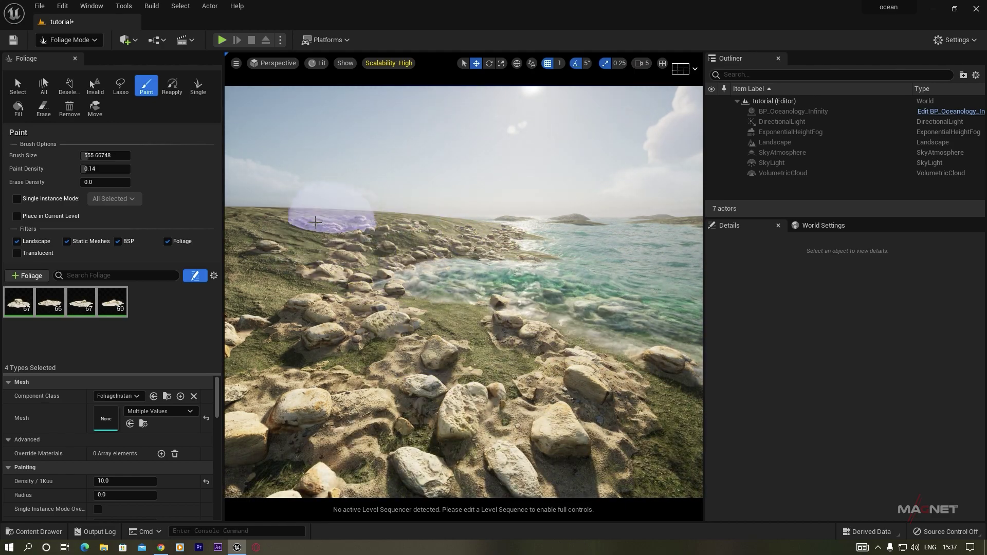
pyautogui.moveTo(465, 221); pyautogui.dragTo(390, 237)
pyautogui.moveTo(390, 237); pyautogui.dragTo(391, 237, button='right')
pyautogui.moveTo(392, 237)
pyautogui.mouseDown()
pyautogui.moveTo(293, 187)
pyautogui.moveTo(453, 210)
pyautogui.mouseUp()
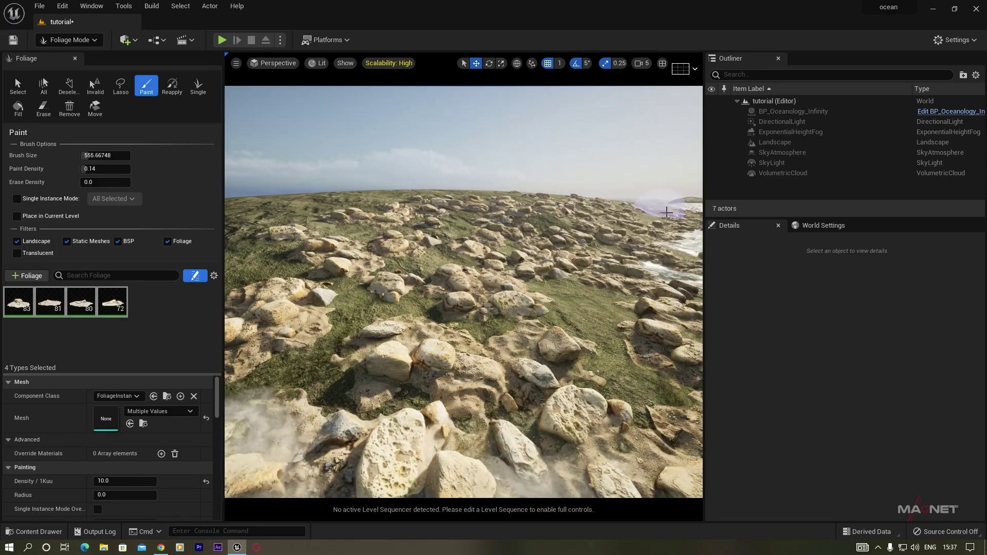
pyautogui.moveTo(548, 268); pyautogui.dragTo(530, 287, button='right')
pyautogui.moveTo(504, 285); pyautogui.dragTo(477, 268)
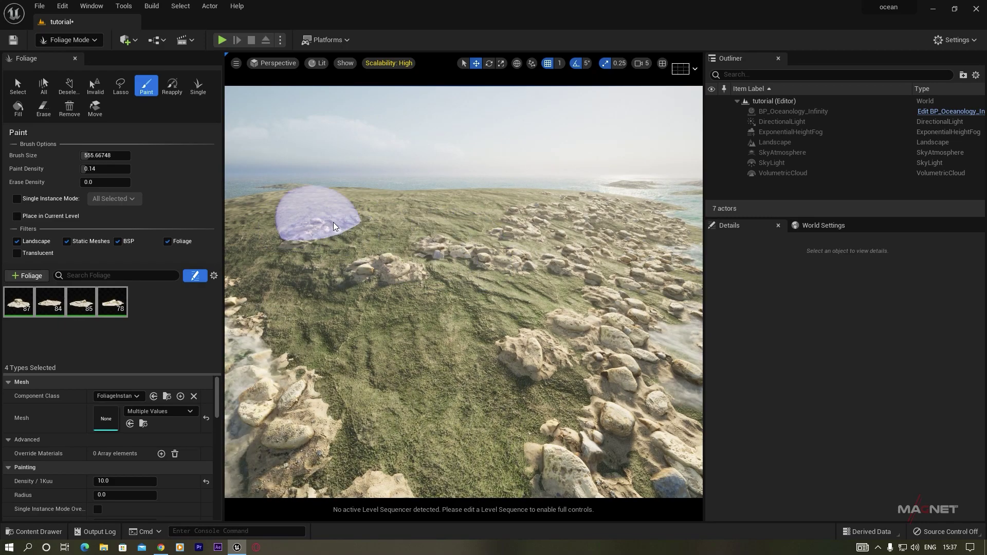
pyautogui.moveTo(540, 297); pyautogui.dragTo(534, 293, button='right')
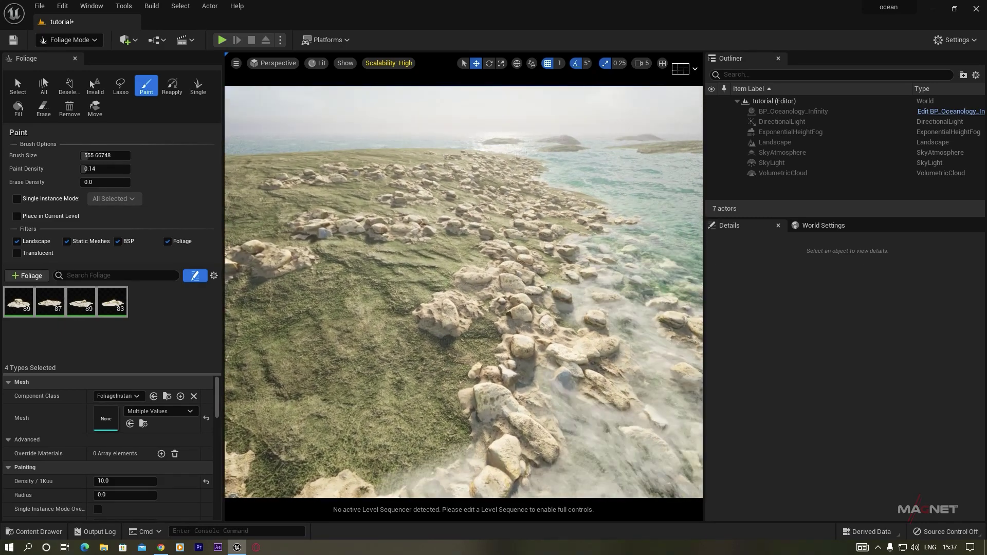
# Paint more beach rocks over the neighbouring headland and along its water's edge
pyautogui.moveTo(445, 340)
pyautogui.mouseDown(button='right')
pyautogui.moveTo(445, 306)
pyautogui.moveTo(393, 325)
pyautogui.mouseUp(button='right')
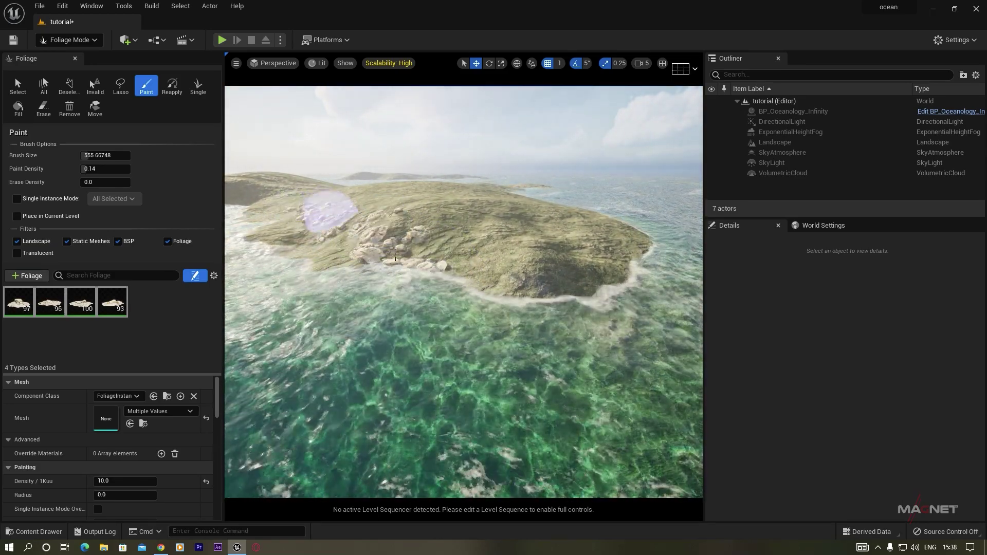
pyautogui.moveTo(425, 229); pyautogui.dragTo(568, 248)
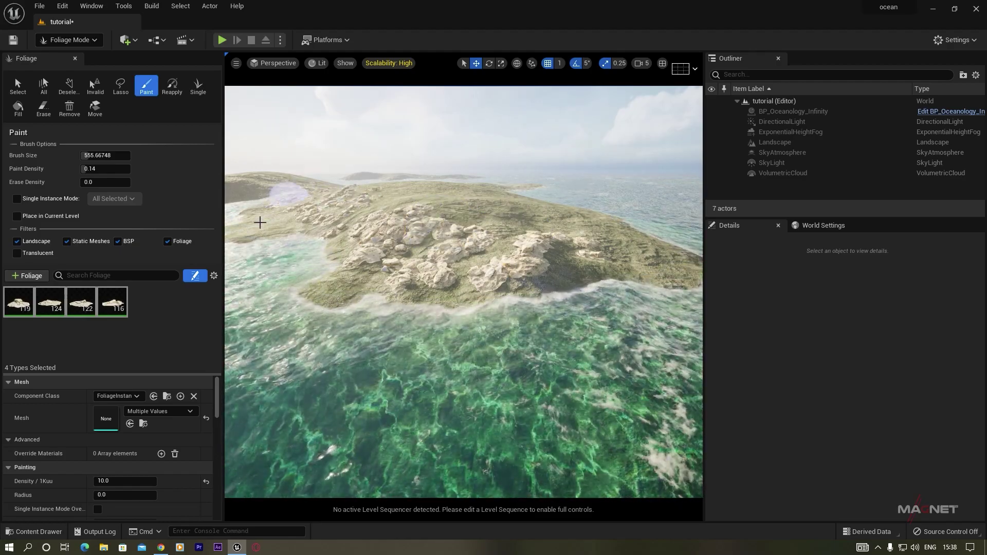
pyautogui.moveTo(529, 252); pyautogui.dragTo(530, 254, button='right')
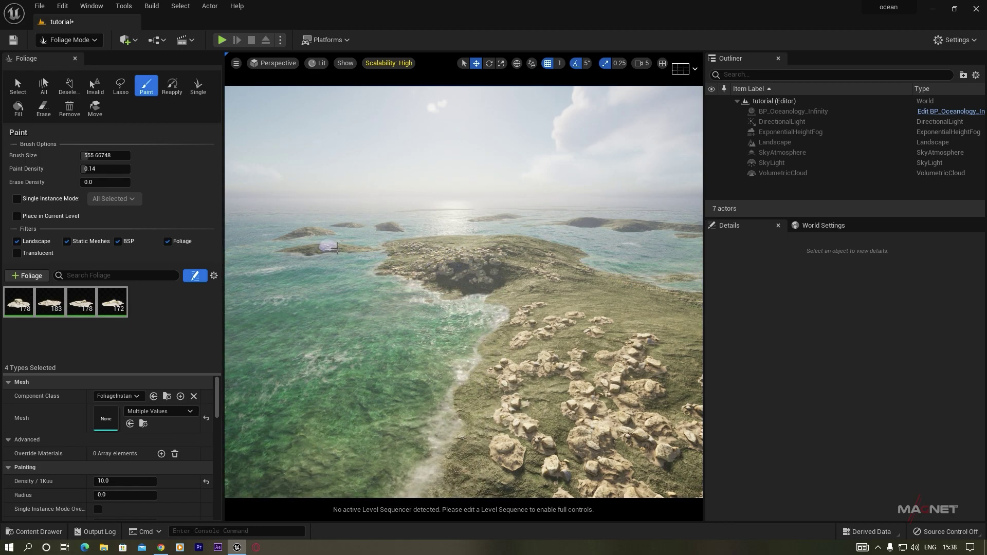
pyautogui.moveTo(420, 253); pyautogui.dragTo(469, 253)
pyautogui.moveTo(469, 253); pyautogui.dragTo(469, 253, button='right')
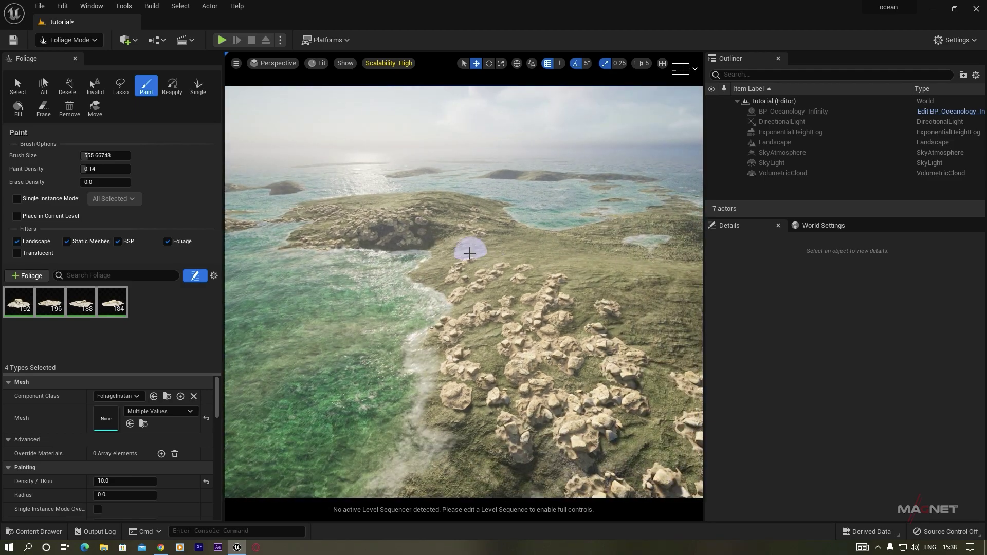
pyautogui.moveTo(561, 308); pyautogui.dragTo(560, 308, button='right')
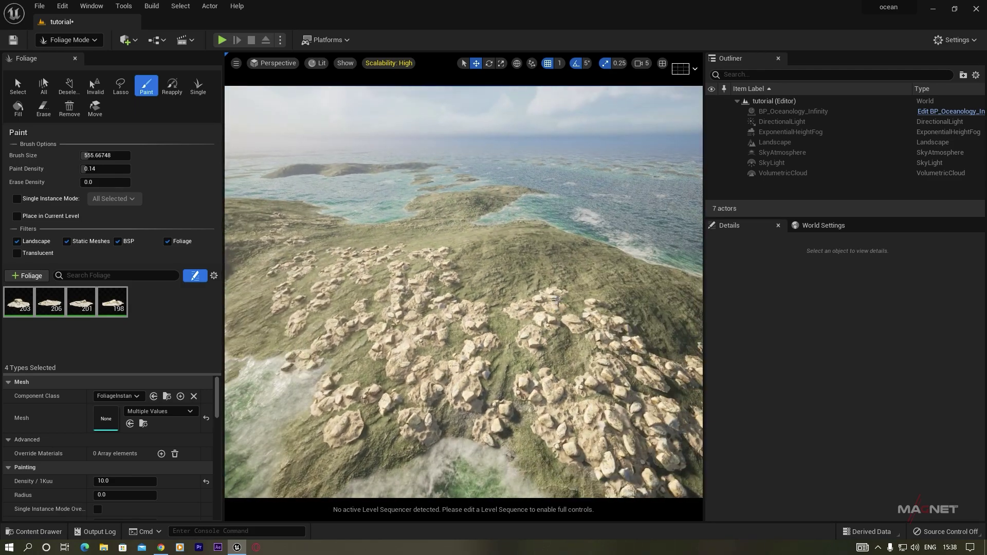
pyautogui.moveTo(525, 367); pyautogui.dragTo(524, 369, button='right')
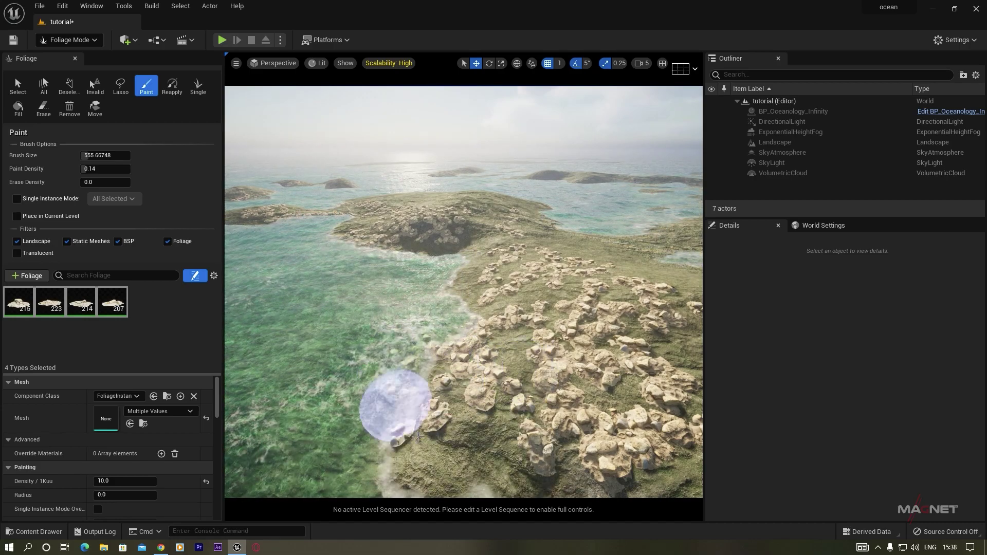
pyautogui.moveTo(467, 439); pyautogui.dragTo(477, 438, button='right')
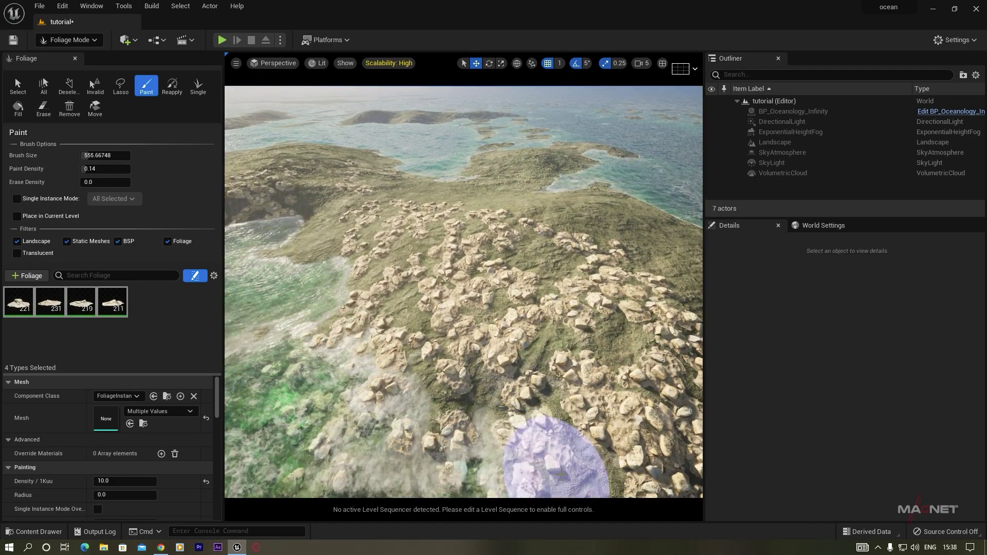
pyautogui.moveTo(590, 389); pyautogui.dragTo(591, 389, button='right')
pyautogui.moveTo(443, 346); pyautogui.dragTo(443, 347, button='right')
pyautogui.moveTo(443, 347)
pyautogui.mouseDown()
pyautogui.moveTo(471, 341)
pyautogui.moveTo(449, 340)
pyautogui.moveTo(435, 316)
pyautogui.moveTo(436, 344)
pyautogui.mouseUp()
pyautogui.moveTo(436, 344); pyautogui.dragTo(523, 351, button='right')
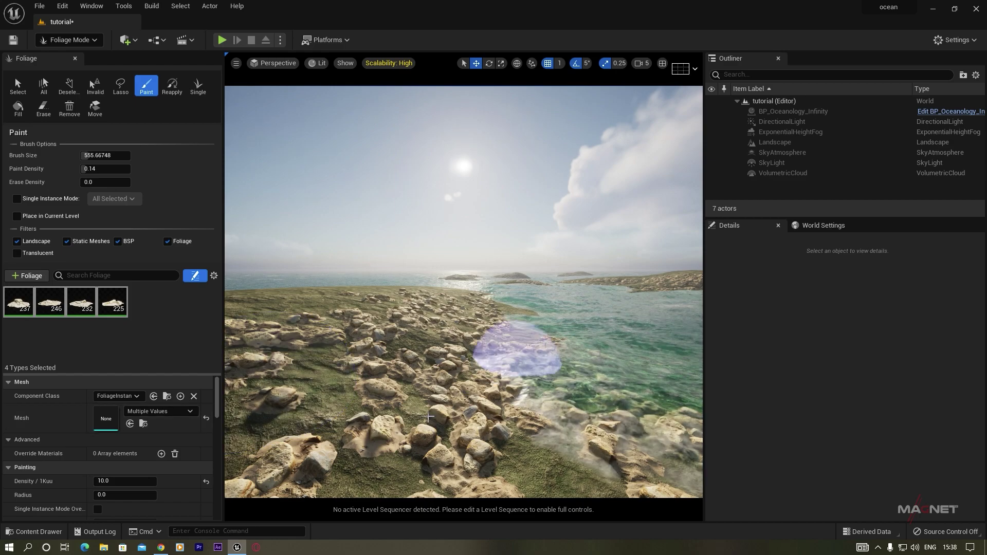
# Set the rocks' Scale X to 4.0 and paint density to 0.08, and scatter more rocks over the shore and shallows
pyautogui.scroll(-3, 67, 424)
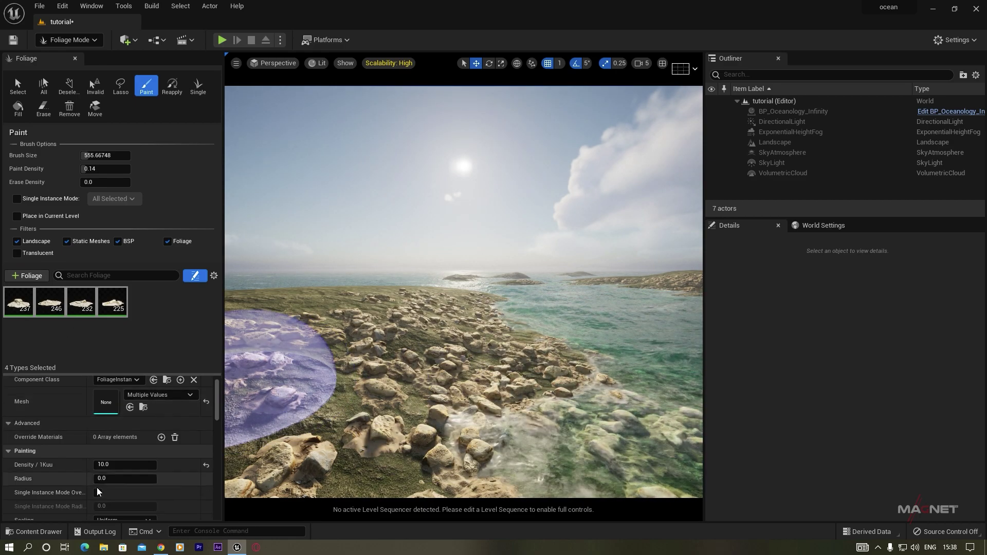
pyautogui.click(111, 484)
pyautogui.write('4')
pyautogui.click(110, 502)
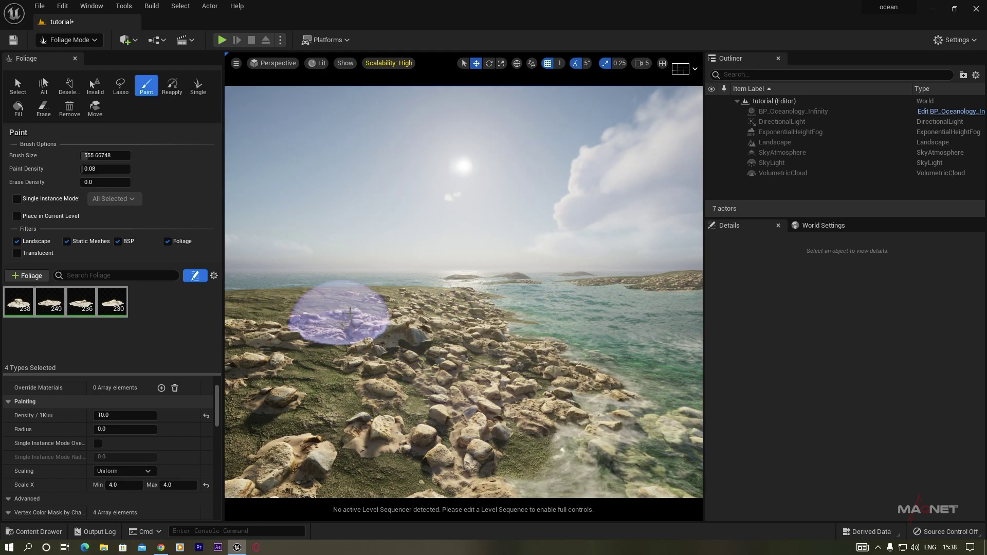
pyautogui.moveTo(453, 404)
pyautogui.mouseDown(button='right')
pyautogui.moveTo(473, 401)
pyautogui.moveTo(496, 419)
pyautogui.mouseUp(button='right')
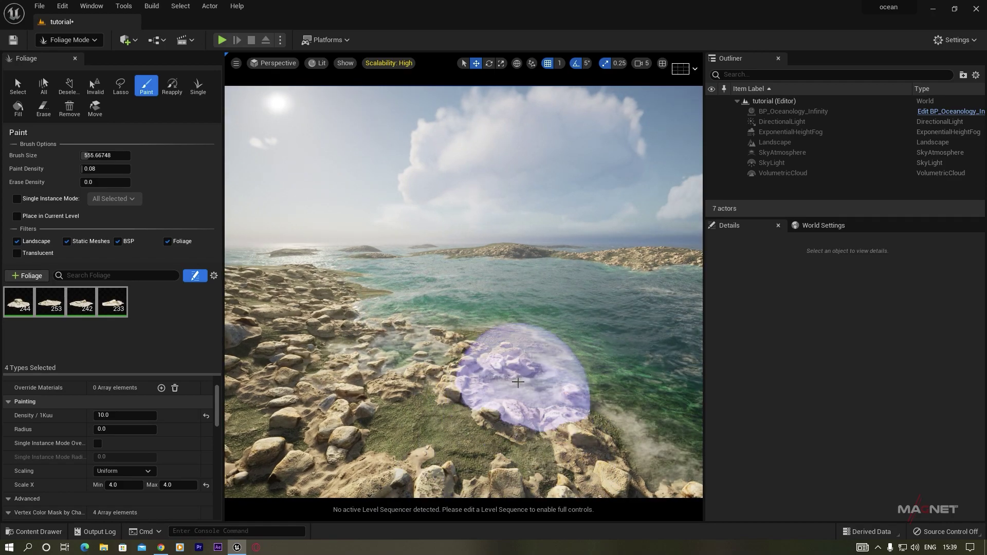
pyautogui.moveTo(374, 363)
pyautogui.mouseDown(button='right')
pyautogui.moveTo(328, 339)
pyautogui.moveTo(316, 394)
pyautogui.moveTo(295, 373)
pyautogui.mouseUp(button='right')
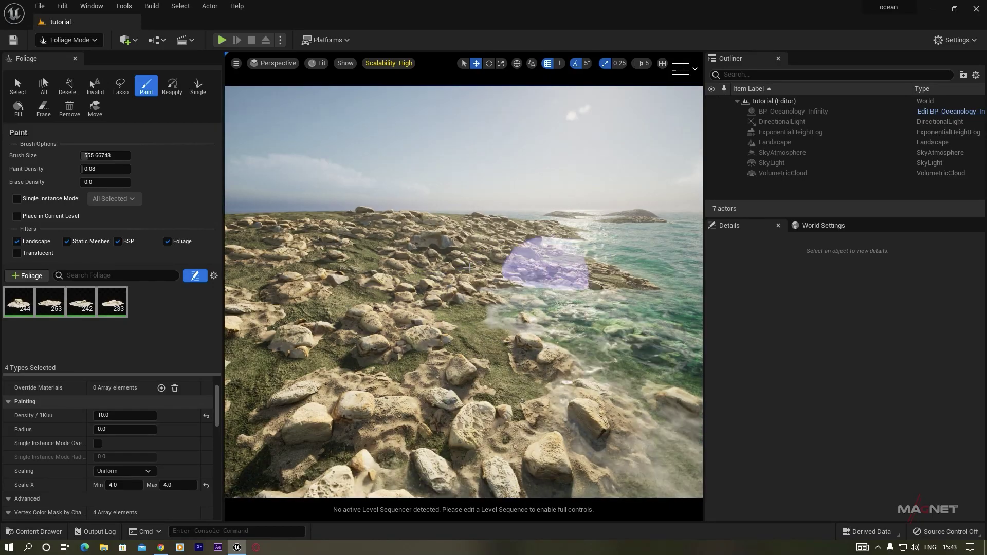
pyautogui.moveTo(489, 348)
pyautogui.mouseDown(button='right')
pyautogui.moveTo(545, 378)
pyautogui.moveTo(478, 347)
pyautogui.moveTo(570, 341)
pyautogui.mouseUp(button='right')
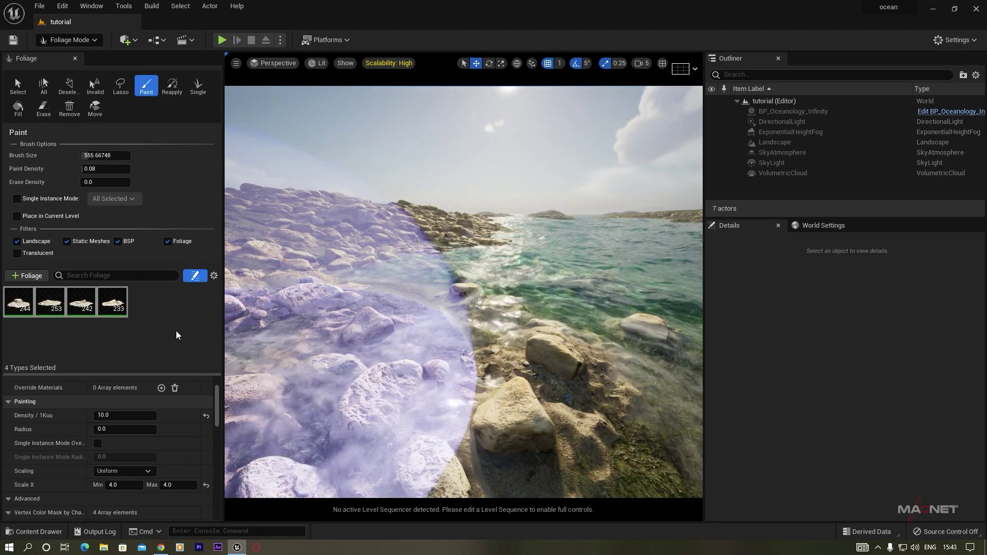
# Find S_GenericBush_Large among the Brushify static meshes and add it as a foliage type
pyautogui.click(40, 533)
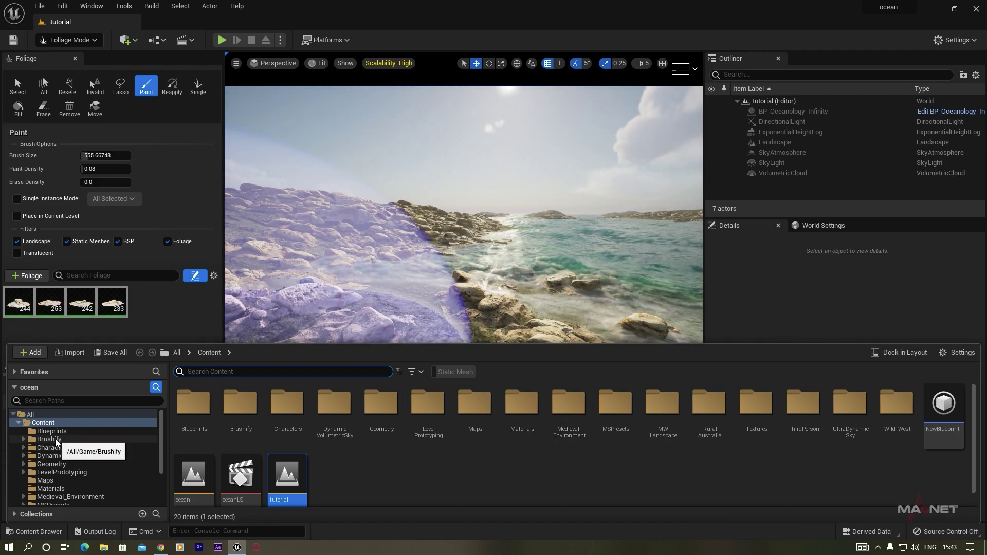
pyautogui.click(61, 440)
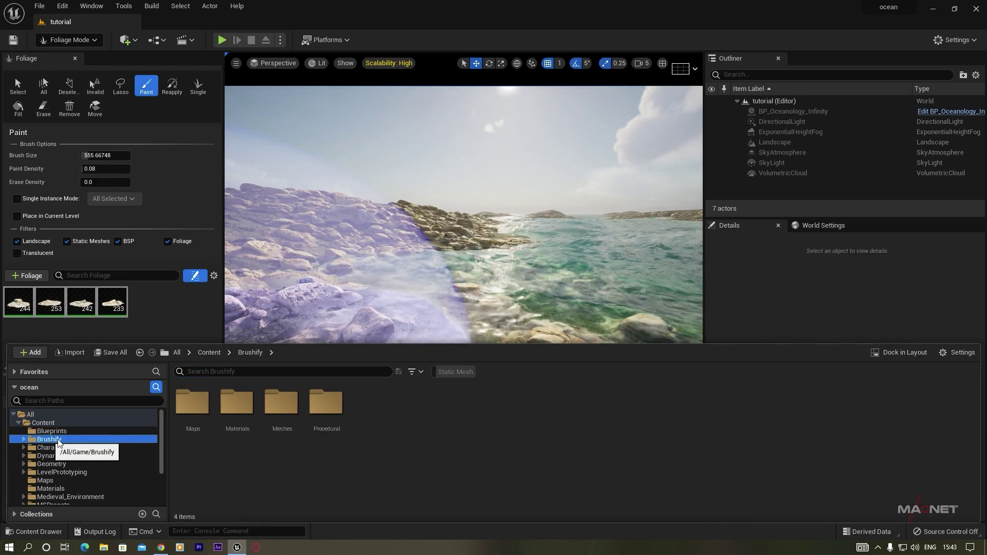
pyautogui.click(452, 371)
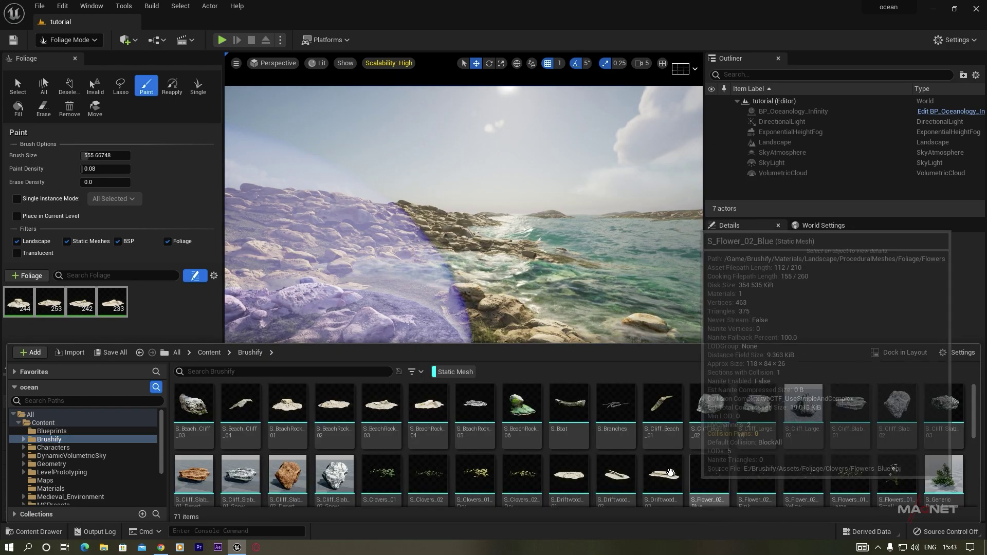
pyautogui.moveTo(973, 411)
pyautogui.mouseDown()
pyautogui.moveTo(973, 438)
pyautogui.moveTo(975, 430)
pyautogui.mouseUp()
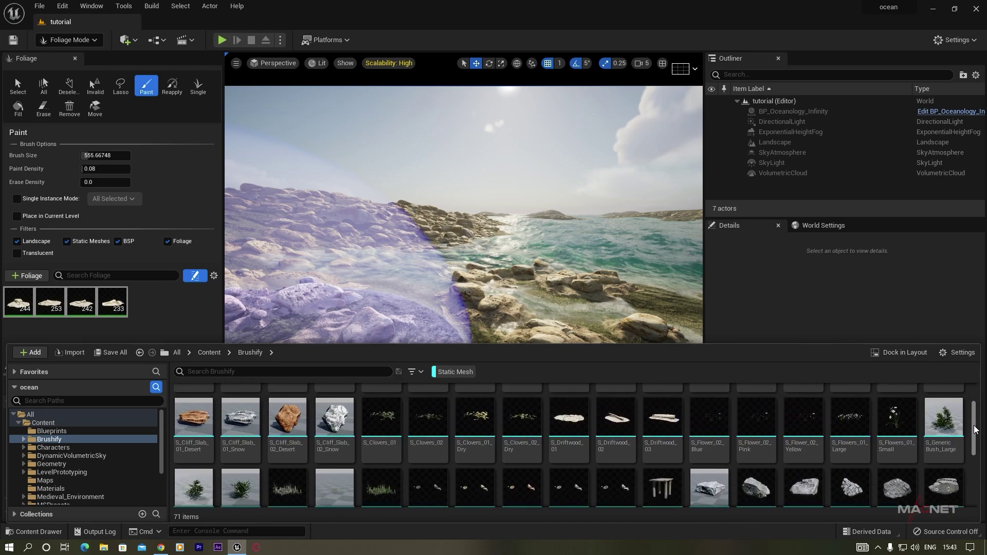
pyautogui.click(946, 424)
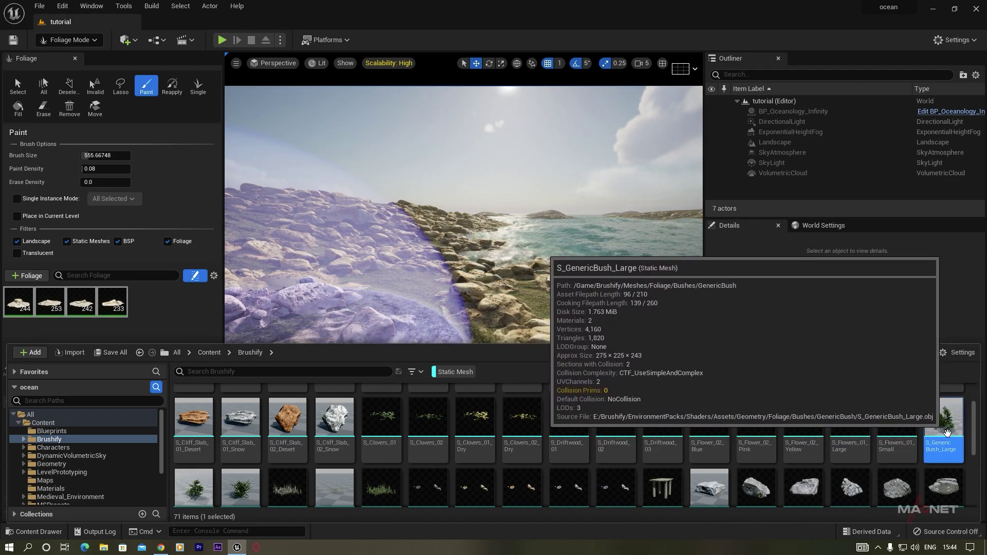
pyautogui.moveTo(947, 433); pyautogui.dragTo(147, 303)
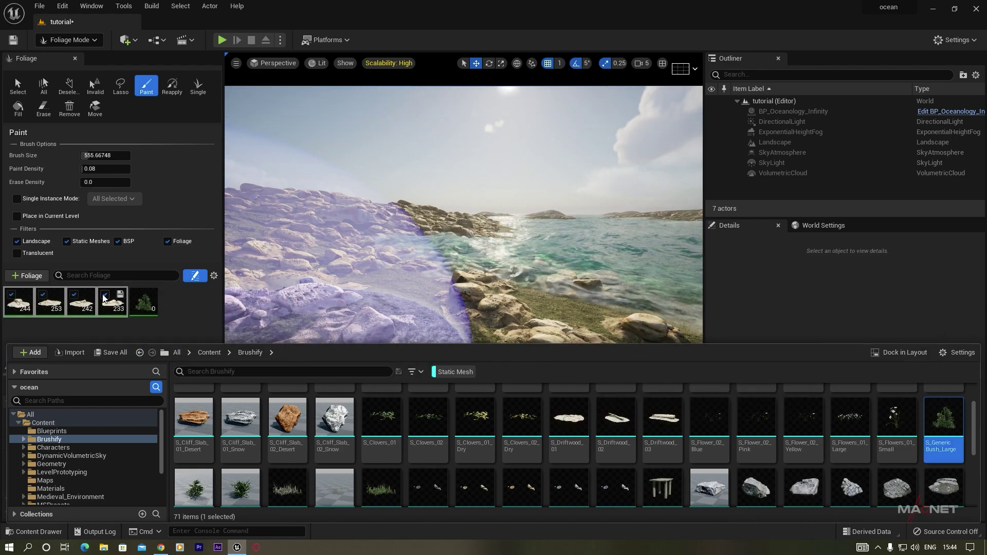
# Deactivate the four beach-rock foliage types and select only S_GenericBush_Large for painting
pyautogui.click(105, 295)
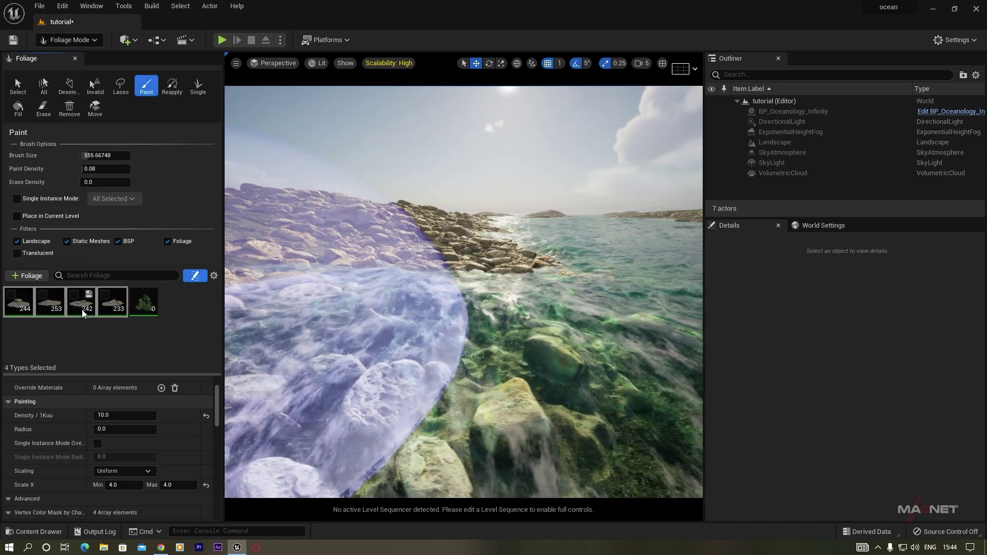
pyautogui.click(162, 336)
pyautogui.click(144, 306)
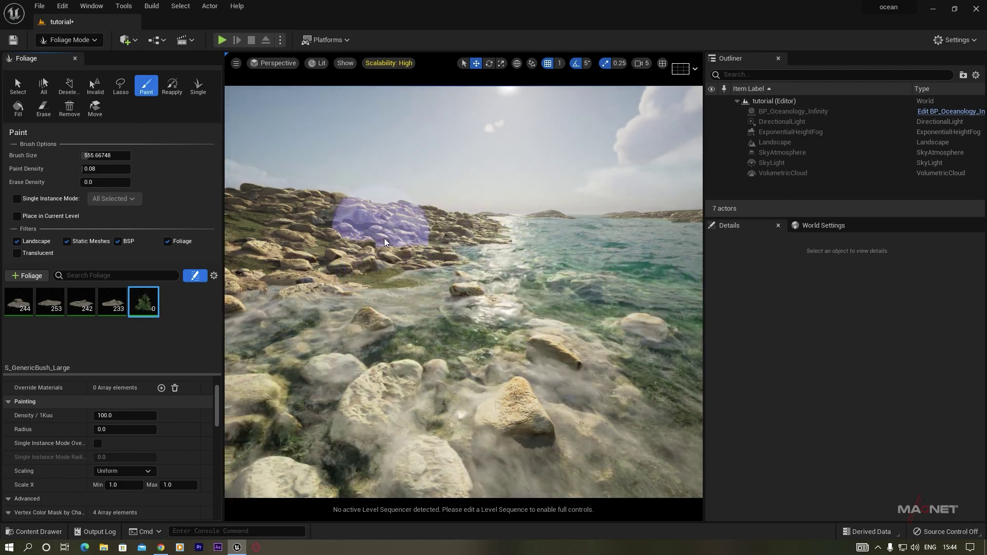
# Paint large generic bushes among the beach rocks along the island's shoreline and over the rocky headland
pyautogui.press('e')
pyautogui.moveTo(398, 249); pyautogui.dragTo(407, 266, button='right')
pyautogui.press('a')
pyautogui.click(455, 268)
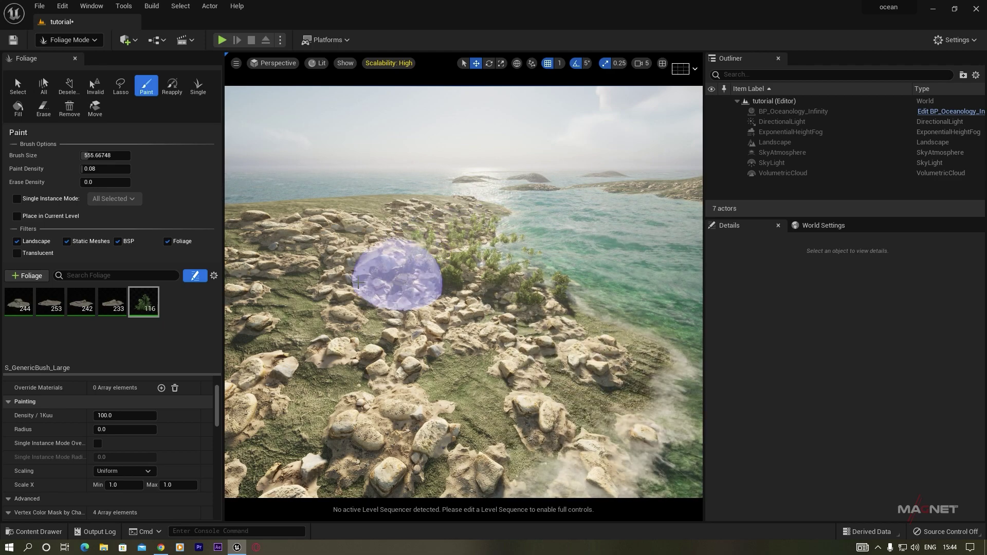
pyautogui.press('w')
pyautogui.moveTo(423, 301)
pyautogui.mouseDown(button='right')
pyautogui.moveTo(437, 349)
pyautogui.moveTo(475, 362)
pyautogui.moveTo(452, 303)
pyautogui.moveTo(421, 303)
pyautogui.mouseUp(button='right')
pyautogui.press('s')
pyautogui.moveTo(355, 396)
pyautogui.mouseDown()
pyautogui.moveTo(395, 446)
pyautogui.moveTo(498, 318)
pyautogui.moveTo(531, 357)
pyautogui.mouseUp()
pyautogui.press('w')
pyautogui.moveTo(531, 356)
pyautogui.mouseDown(button='right')
pyautogui.moveTo(591, 411)
pyautogui.moveTo(624, 398)
pyautogui.mouseUp(button='right')
pyautogui.moveTo(308, 346); pyautogui.dragTo(310, 327)
pyautogui.moveTo(310, 328)
pyautogui.mouseDown(button='right')
pyautogui.moveTo(257, 278)
pyautogui.moveTo(353, 329)
pyautogui.mouseUp(button='right')
pyautogui.moveTo(353, 329)
pyautogui.mouseDown()
pyautogui.moveTo(474, 450)
pyautogui.moveTo(443, 347)
pyautogui.moveTo(506, 322)
pyautogui.moveTo(473, 279)
pyautogui.mouseUp()
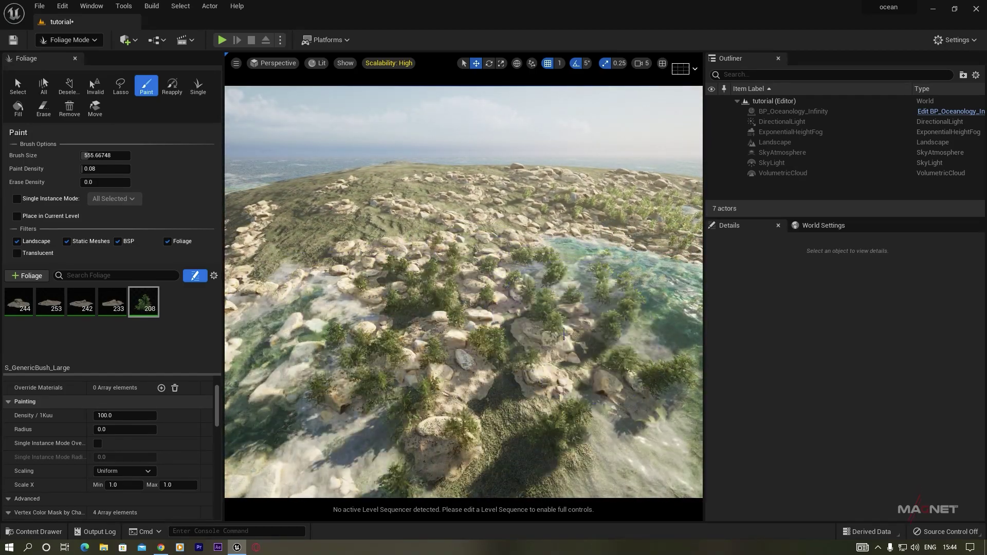
# Raise the paint density to 0.21 and paint denser bushes over the rocky shore and hillside
pyautogui.moveTo(103, 169); pyautogui.dragTo(121, 168)
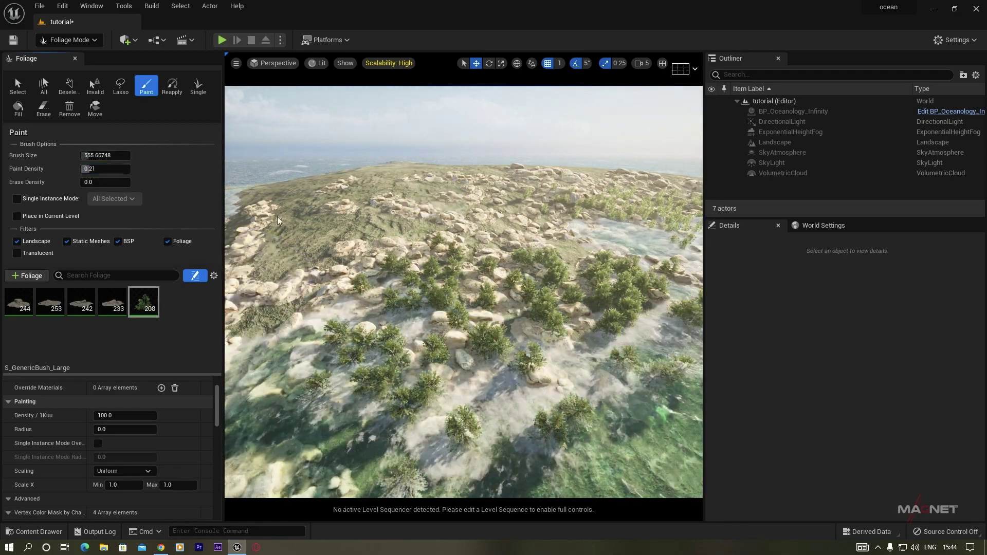
pyautogui.moveTo(637, 319); pyautogui.dragTo(567, 312)
pyautogui.moveTo(505, 255)
pyautogui.mouseDown()
pyautogui.moveTo(467, 226)
pyautogui.moveTo(467, 211)
pyautogui.moveTo(544, 231)
pyautogui.mouseUp()
pyautogui.moveTo(545, 231); pyautogui.dragTo(544, 231, button='right')
pyautogui.click(286, 229)
pyautogui.moveTo(285, 230); pyautogui.dragTo(415, 243)
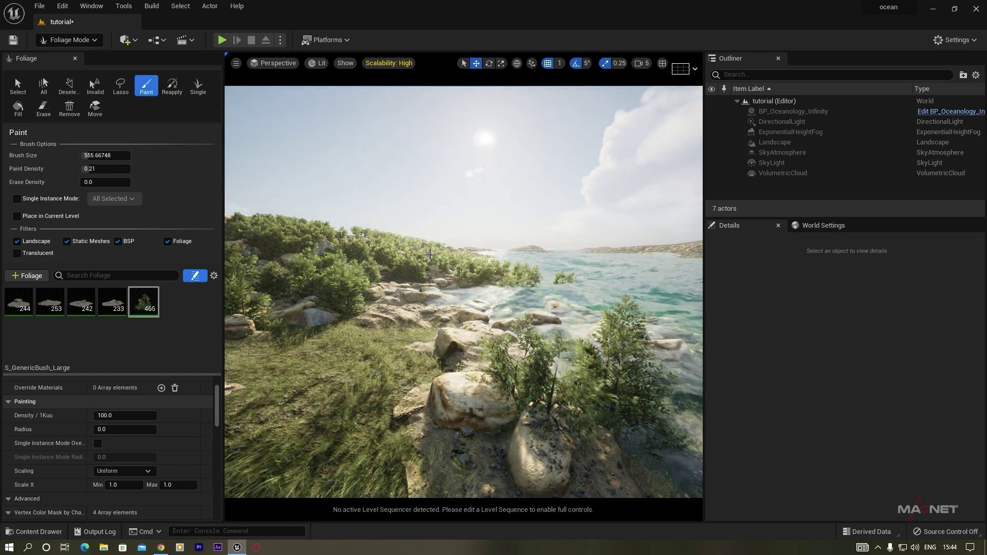
# Paint further bushes along the rocks at the water's edge and up the adjoining slope
pyautogui.moveTo(341, 341); pyautogui.dragTo(341, 341, button='right')
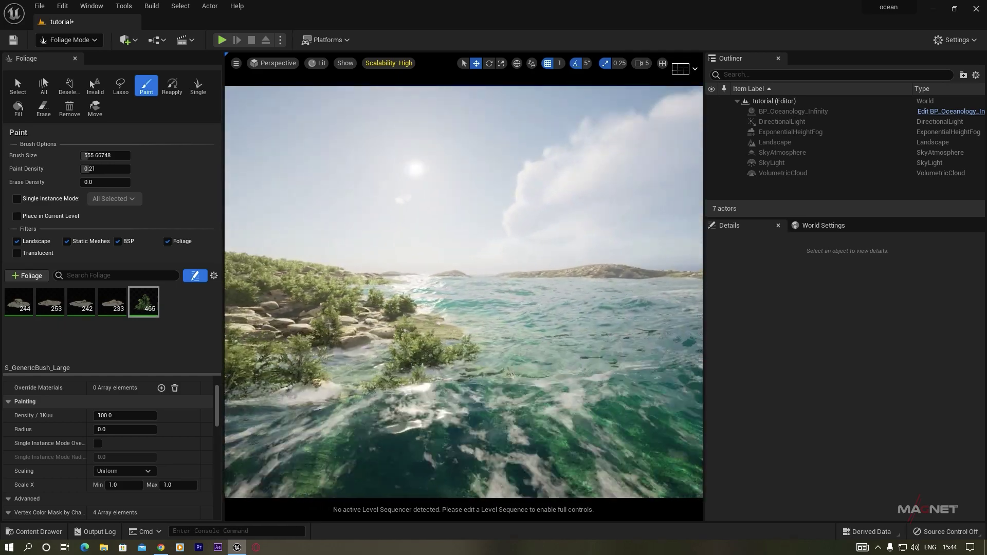
pyautogui.moveTo(409, 415)
pyautogui.mouseDown()
pyautogui.moveTo(522, 389)
pyautogui.moveTo(497, 340)
pyautogui.moveTo(513, 375)
pyautogui.mouseUp()
pyautogui.moveTo(513, 375); pyautogui.dragTo(487, 325, button='right')
pyautogui.moveTo(487, 325)
pyautogui.mouseDown()
pyautogui.moveTo(448, 280)
pyautogui.moveTo(502, 319)
pyautogui.moveTo(456, 301)
pyautogui.moveTo(414, 260)
pyautogui.moveTo(417, 277)
pyautogui.moveTo(415, 255)
pyautogui.mouseUp()
pyautogui.moveTo(416, 255); pyautogui.dragTo(415, 254, button='right')
pyautogui.moveTo(279, 315); pyautogui.dragTo(360, 246)
pyautogui.moveTo(360, 247); pyautogui.dragTo(360, 247, button='right')
# Set the S_GenericBush_Large Scale X minimum and maximum to 4.0 and turn off Align to Normal
pyautogui.moveTo(457, 178); pyautogui.dragTo(458, 178, button='right')
pyautogui.press('w')
pyautogui.moveTo(494, 239)
pyautogui.mouseDown(button='right')
pyautogui.moveTo(498, 197)
pyautogui.moveTo(535, 226)
pyautogui.moveTo(534, 295)
pyautogui.moveTo(354, 224)
pyautogui.mouseUp(button='right')
pyautogui.press('w')
pyautogui.press('s')
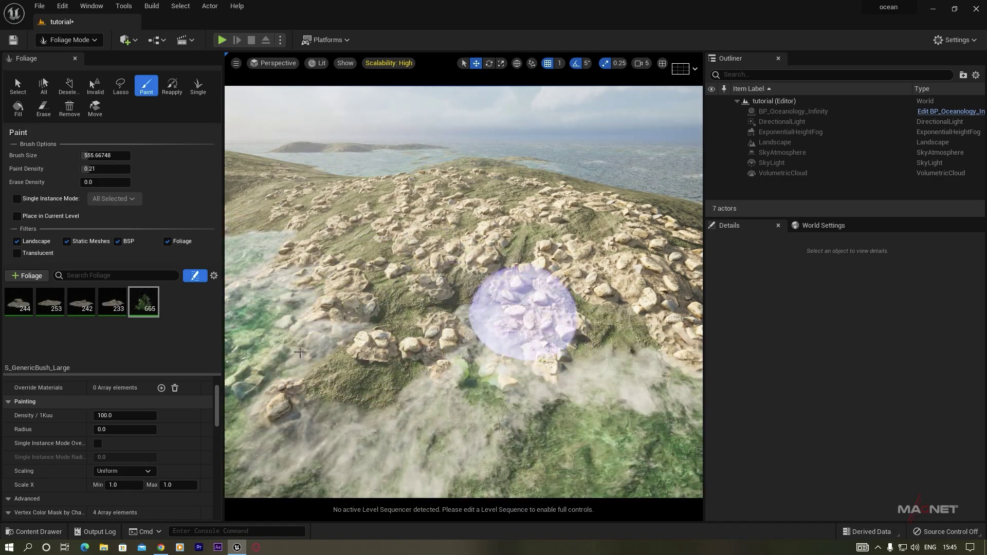
pyautogui.click(153, 308)
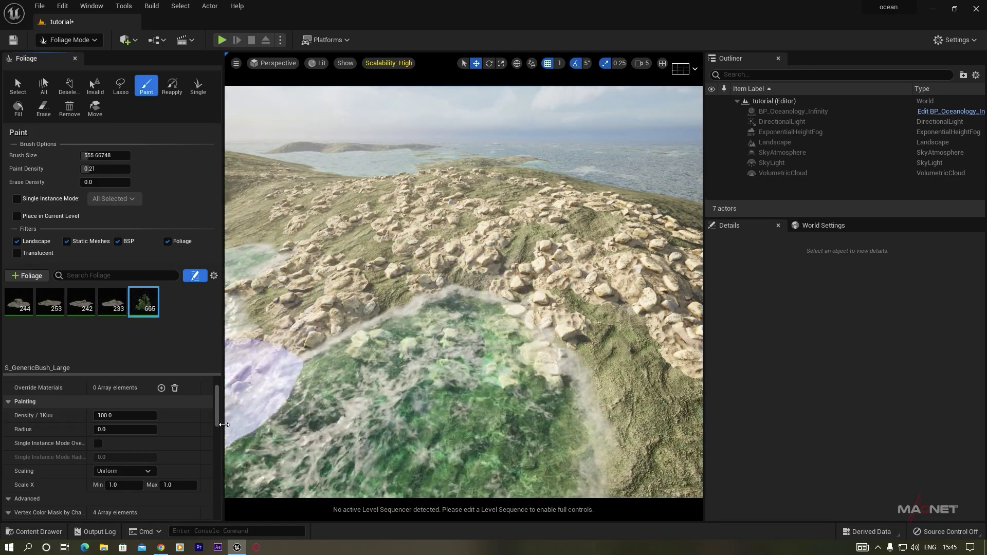
pyautogui.moveTo(217, 399); pyautogui.dragTo(216, 405)
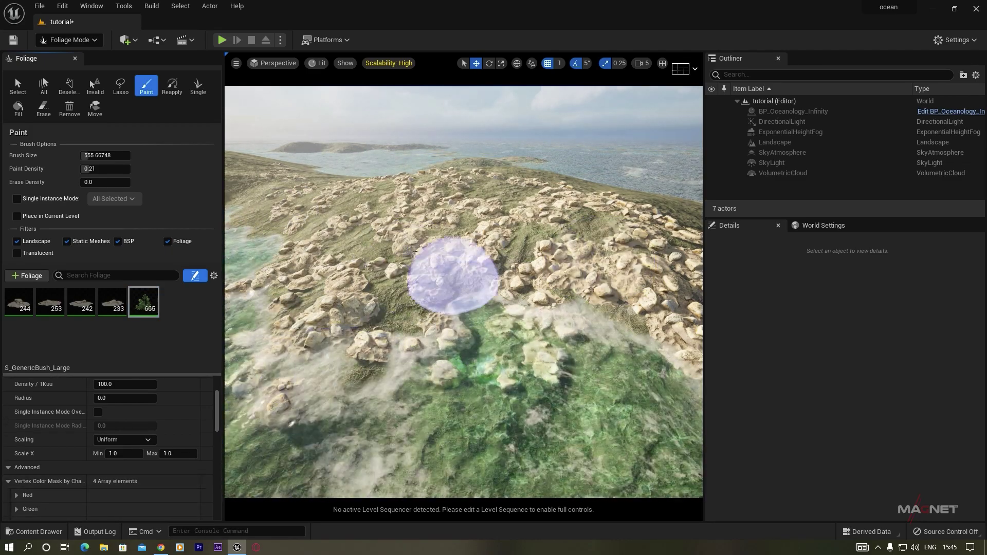
pyautogui.click(124, 453)
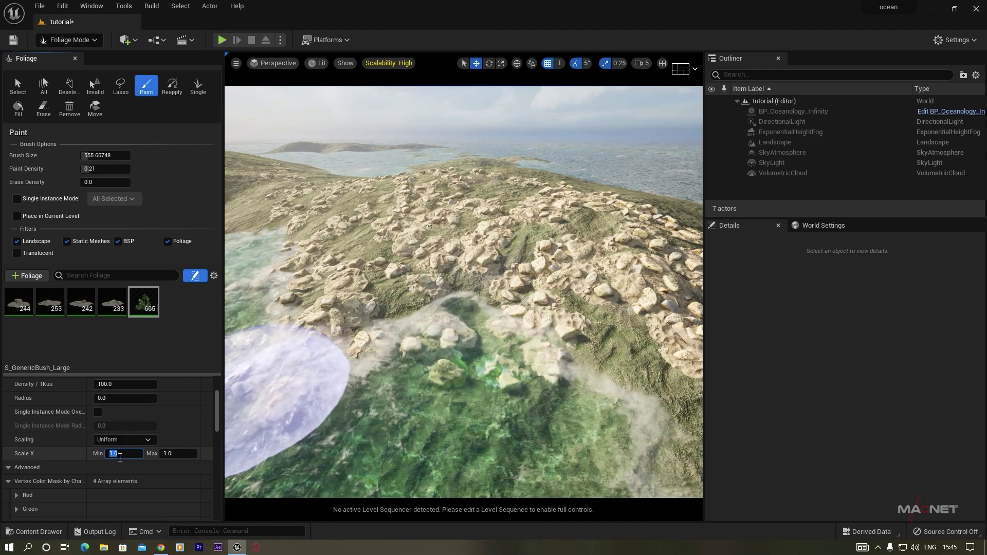
pyautogui.write('4')
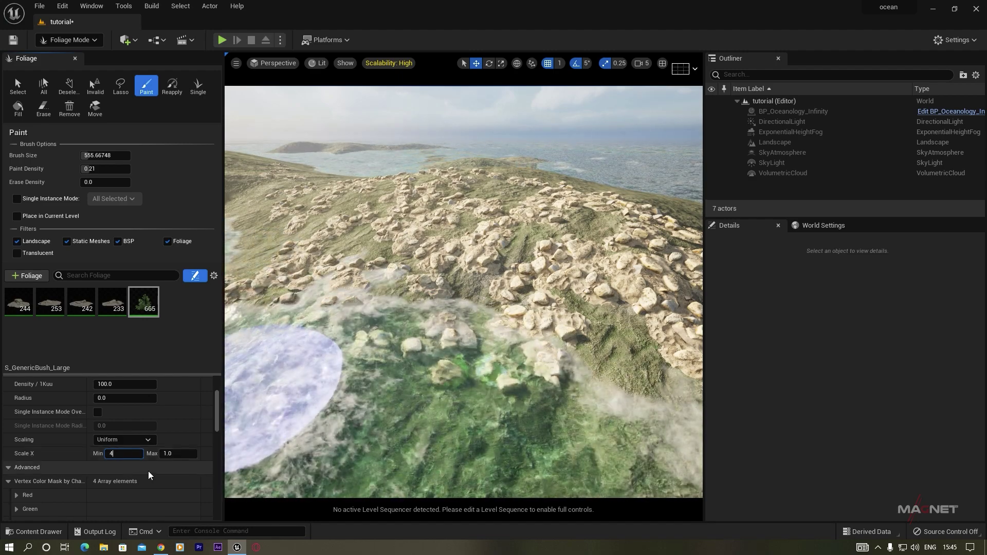
pyautogui.click(140, 469)
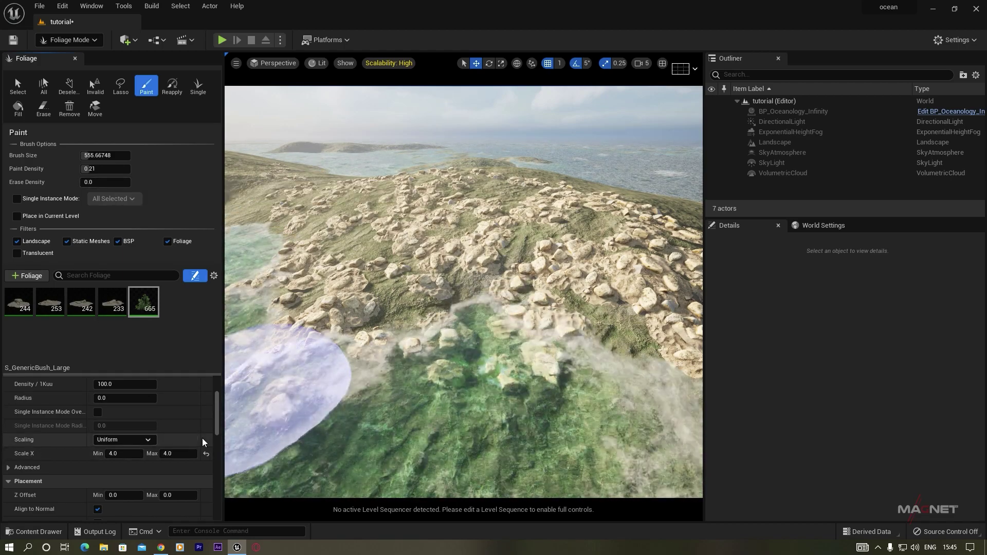
pyautogui.moveTo(215, 413); pyautogui.dragTo(212, 428)
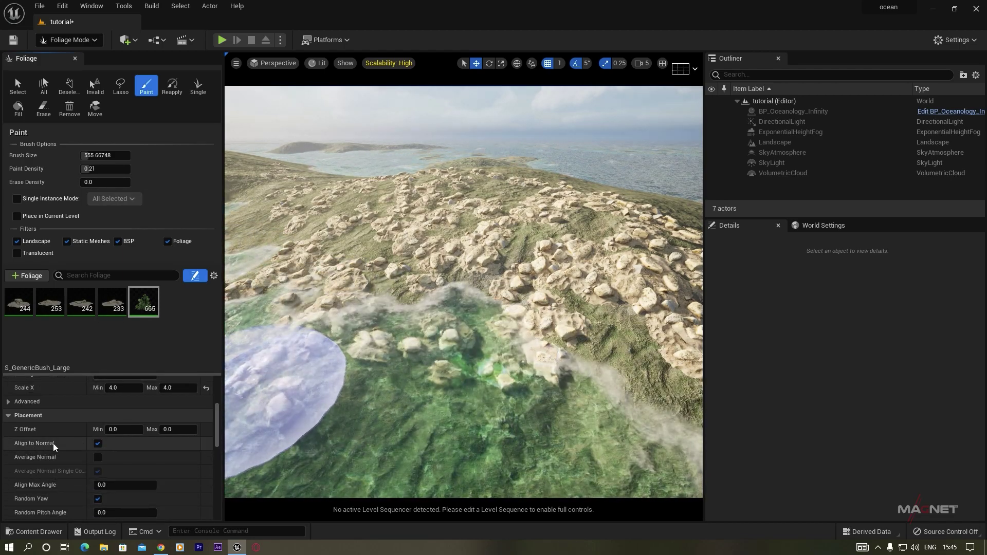
pyautogui.click(98, 444)
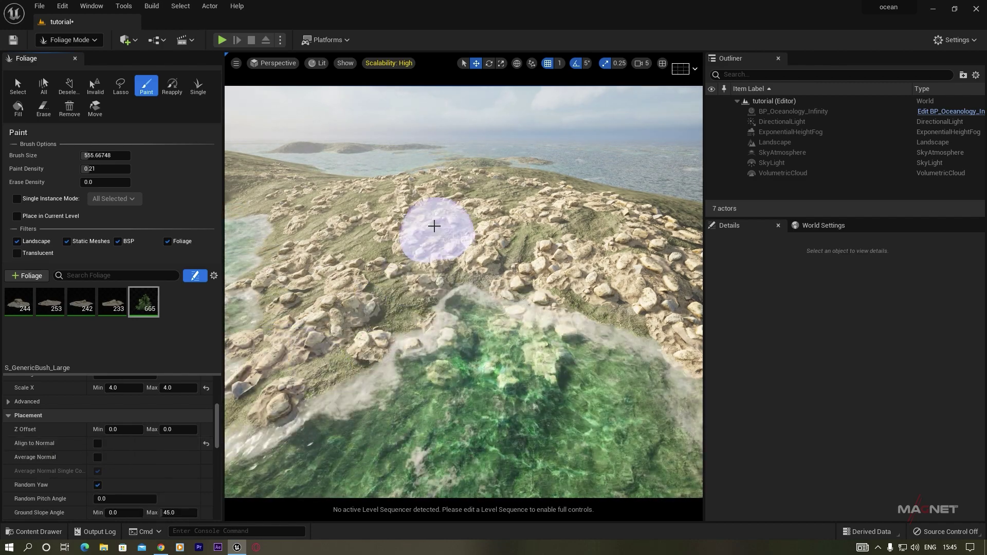
# Paint the enlarged bushes over the bare rocky headland and along its coast to form a dense thicket
pyautogui.moveTo(341, 238)
pyautogui.mouseDown()
pyautogui.moveTo(386, 228)
pyautogui.moveTo(407, 209)
pyautogui.moveTo(260, 193)
pyautogui.moveTo(436, 272)
pyautogui.mouseUp()
pyautogui.moveTo(445, 310)
pyautogui.mouseDown()
pyautogui.moveTo(286, 414)
pyautogui.moveTo(262, 404)
pyautogui.mouseUp()
pyautogui.moveTo(262, 404)
pyautogui.mouseDown(button='right')
pyautogui.moveTo(301, 385)
pyautogui.moveTo(238, 370)
pyautogui.moveTo(234, 355)
pyautogui.moveTo(363, 334)
pyautogui.mouseUp(button='right')
pyautogui.moveTo(363, 335)
pyautogui.mouseDown()
pyautogui.moveTo(259, 343)
pyautogui.moveTo(277, 337)
pyautogui.mouseUp()
pyautogui.moveTo(280, 332)
pyautogui.mouseDown(button='right')
pyautogui.moveTo(306, 336)
pyautogui.moveTo(281, 332)
pyautogui.mouseUp(button='right')
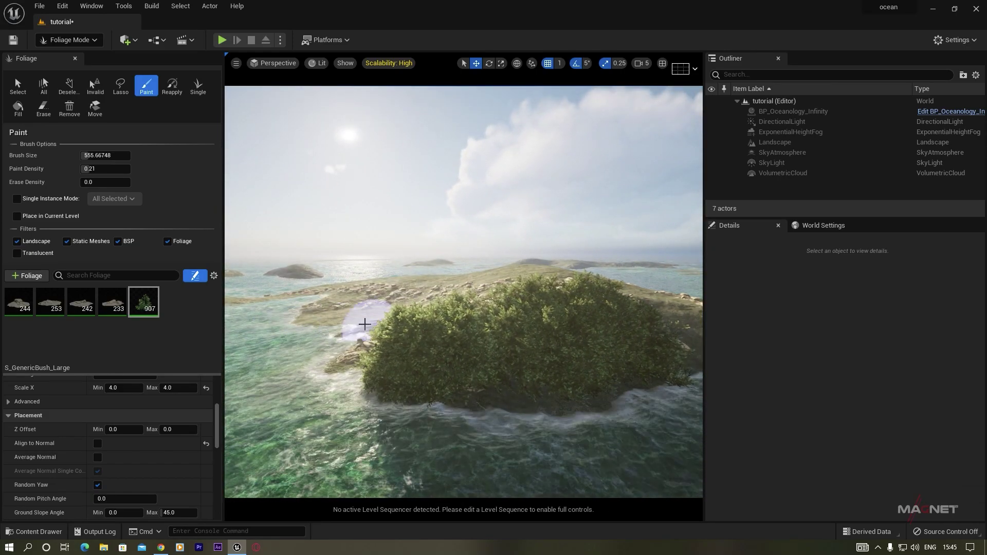
pyautogui.moveTo(367, 356); pyautogui.dragTo(306, 313)
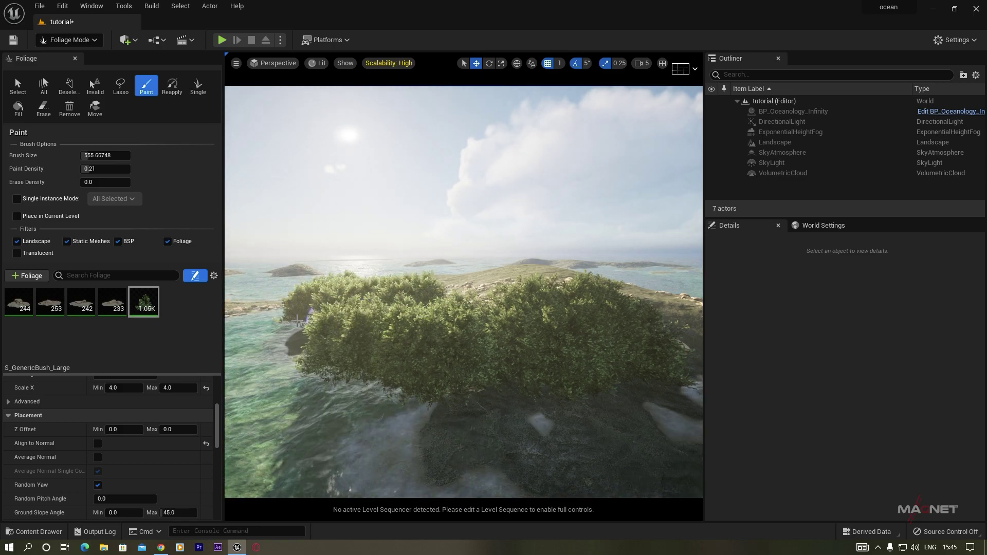
pyautogui.moveTo(552, 305)
pyautogui.mouseDown(button='right')
pyautogui.moveTo(553, 345)
pyautogui.moveTo(462, 287)
pyautogui.mouseUp(button='right')
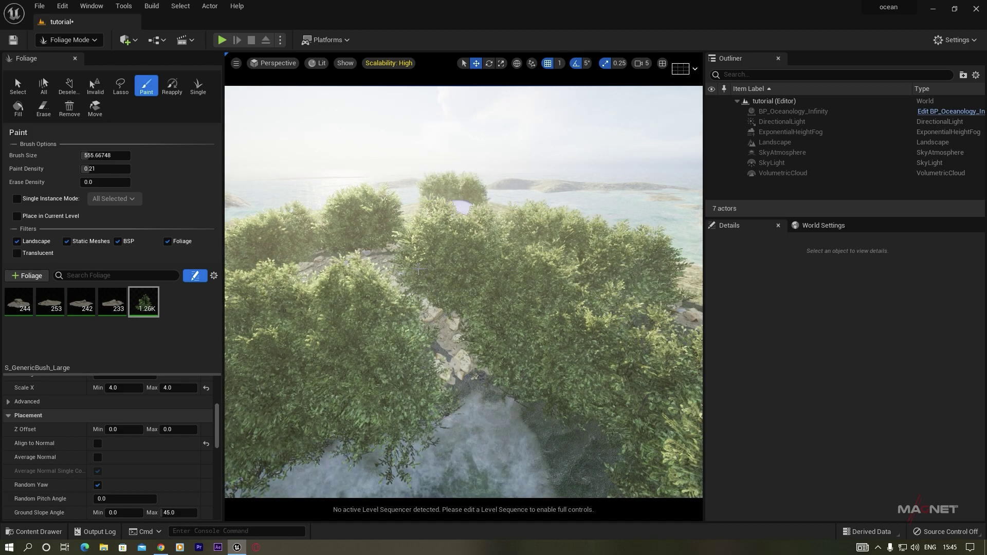
pyautogui.click(470, 388)
pyautogui.moveTo(470, 389)
pyautogui.mouseDown(button='right')
pyautogui.moveTo(340, 379)
pyautogui.moveTo(329, 360)
pyautogui.moveTo(381, 365)
pyautogui.moveTo(495, 409)
pyautogui.mouseUp(button='right')
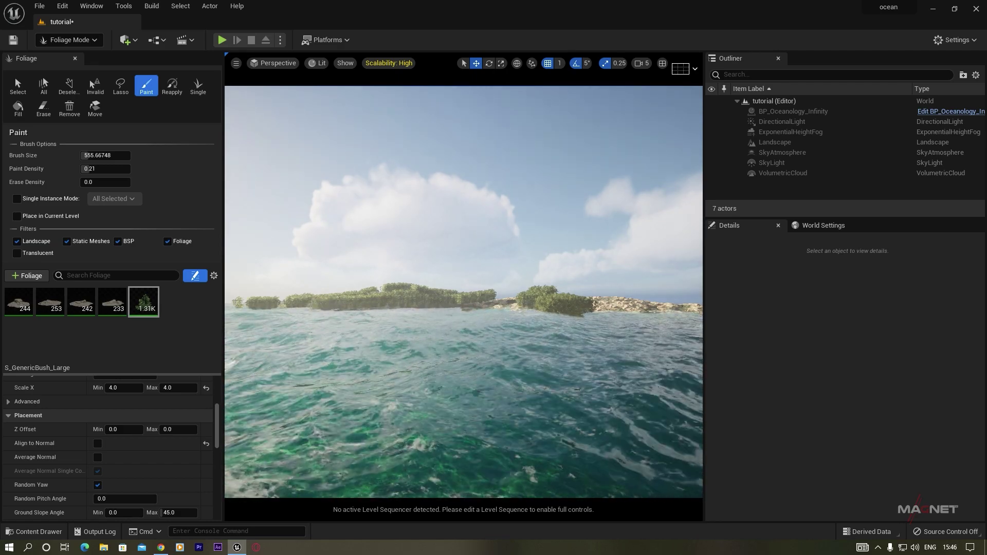
# Set the bush Scale X minimum and maximum to 2.0 and paint smaller bushes along the thicket's waterline
pyautogui.moveTo(462, 304); pyautogui.dragTo(324, 319, button='right')
pyautogui.scroll(-2, 136, 478)
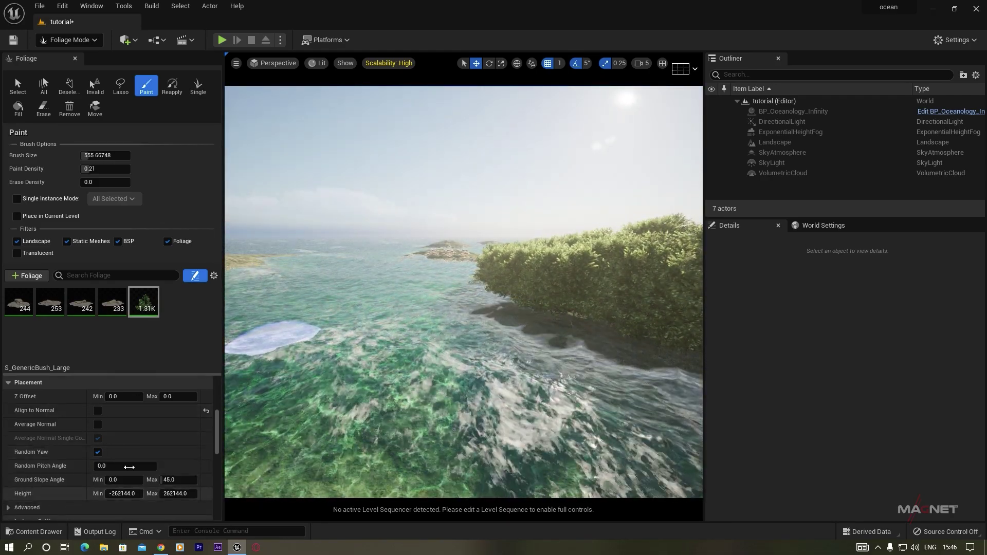
pyautogui.scroll(5, 125, 443)
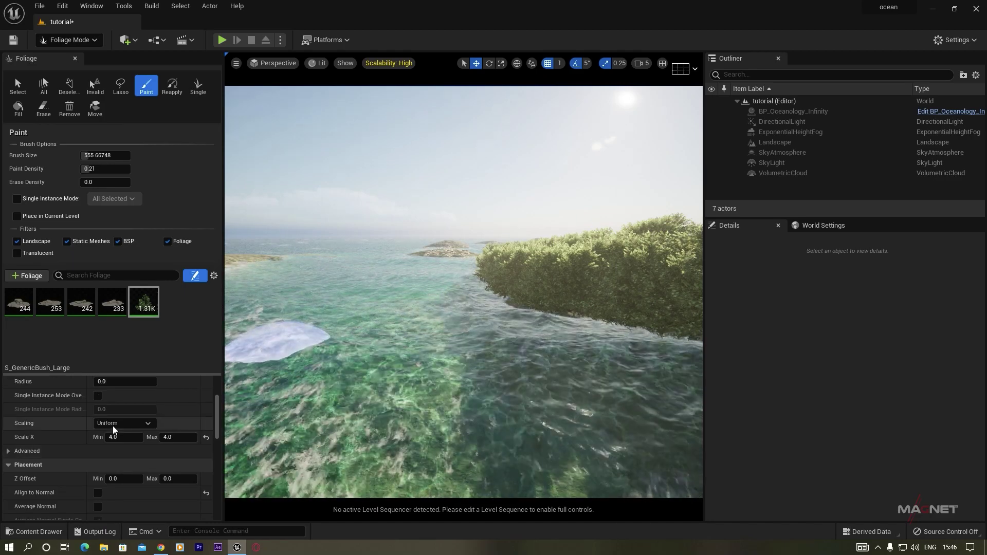
pyautogui.click(115, 436)
pyautogui.write('2')
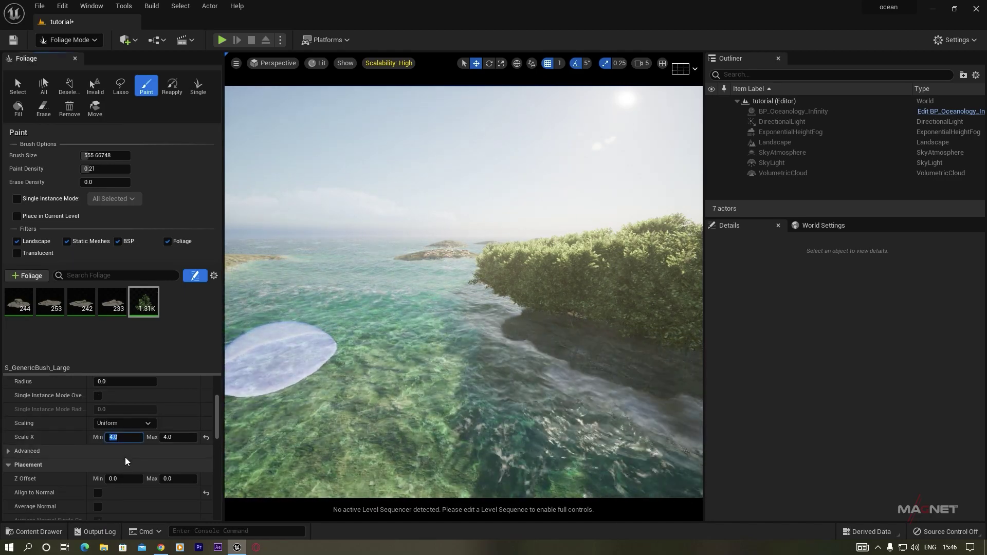
pyautogui.click(128, 456)
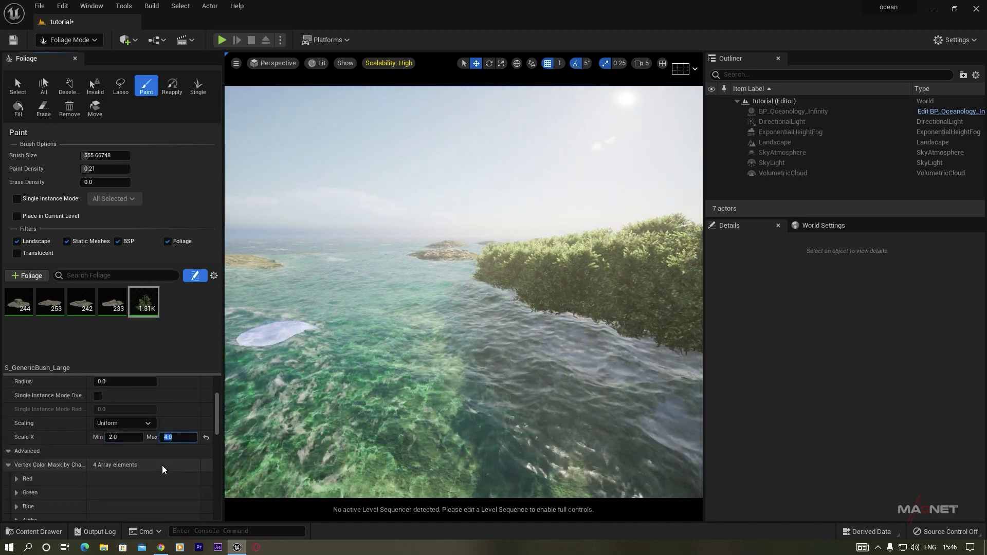
pyautogui.write('2')
pyautogui.click(165, 457)
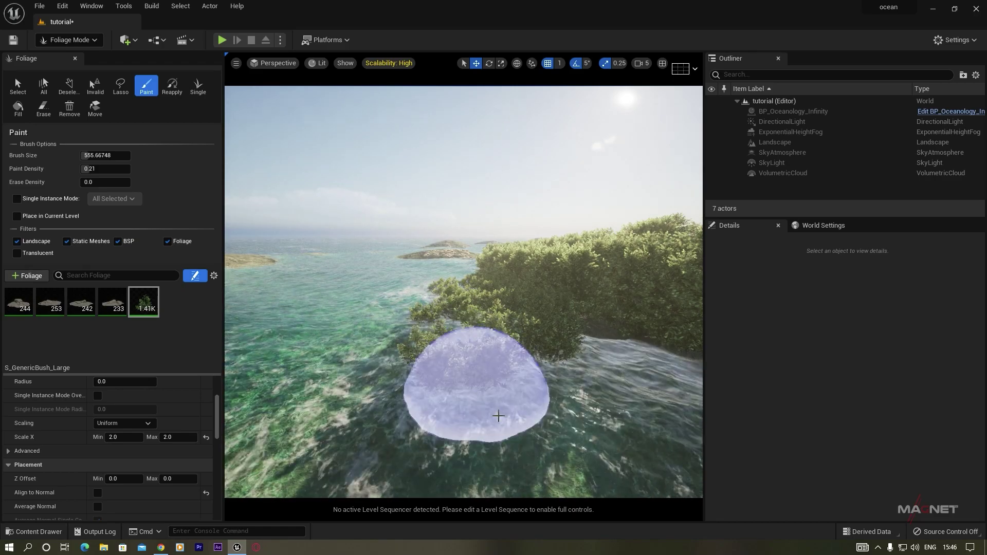
pyautogui.moveTo(545, 413); pyautogui.dragTo(607, 406, button='right')
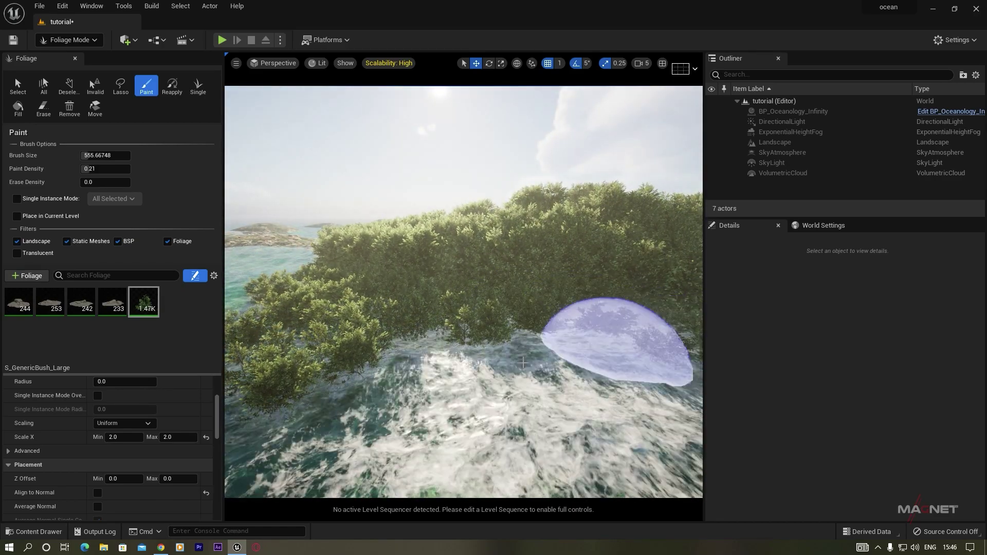
# Paint more S_GenericBush_Large foliage across the bare patches of the island and along its shoreline
pyautogui.moveTo(488, 335)
pyautogui.mouseDown(button='right')
pyautogui.moveTo(591, 332)
pyautogui.moveTo(545, 311)
pyautogui.mouseUp(button='right')
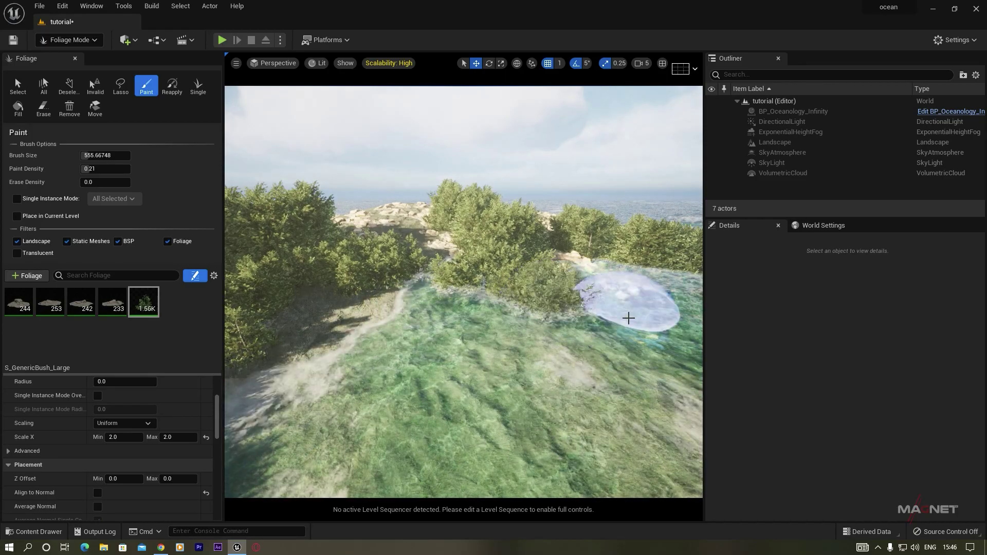
pyautogui.click(608, 297)
pyautogui.moveTo(609, 298)
pyautogui.mouseDown(button='right')
pyautogui.moveTo(431, 302)
pyautogui.moveTo(678, 353)
pyautogui.mouseUp(button='right')
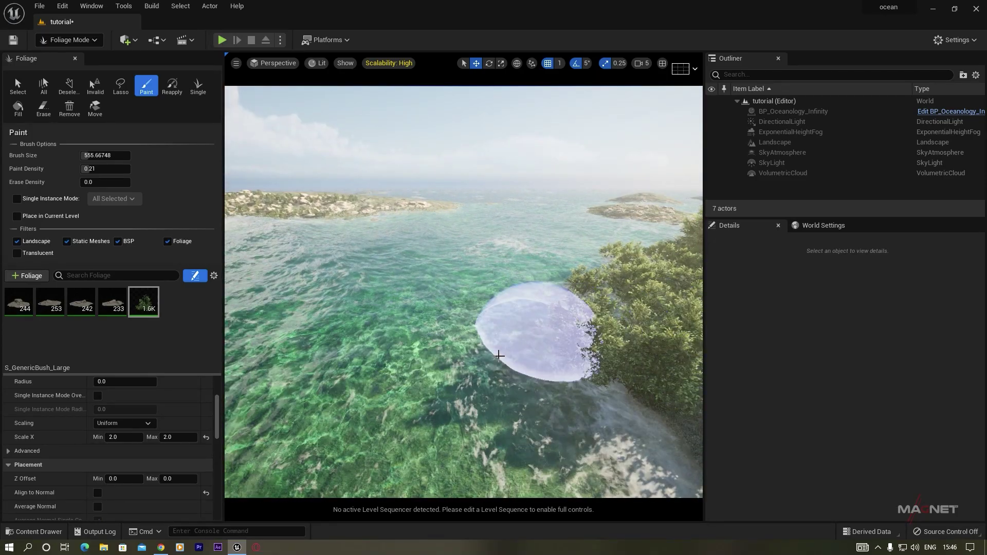
pyautogui.moveTo(477, 323)
pyautogui.mouseDown(button='right')
pyautogui.moveTo(401, 320)
pyautogui.moveTo(393, 295)
pyautogui.moveTo(419, 268)
pyautogui.moveTo(637, 280)
pyautogui.moveTo(584, 269)
pyautogui.mouseUp(button='right')
pyautogui.press('w')
pyautogui.moveTo(584, 268); pyautogui.dragTo(535, 273)
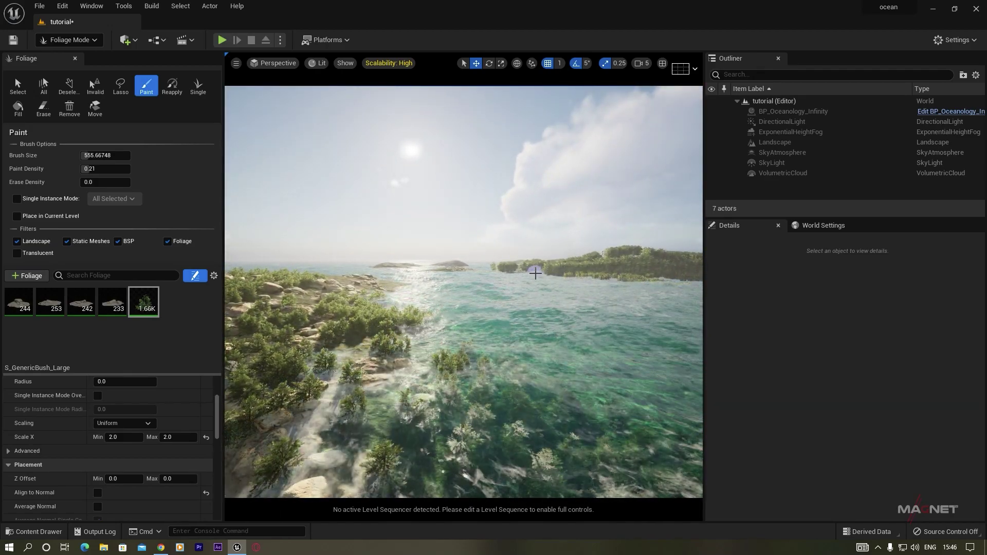
pyautogui.moveTo(452, 360)
pyautogui.mouseDown(button='right')
pyautogui.moveTo(355, 394)
pyautogui.moveTo(437, 378)
pyautogui.moveTo(465, 357)
pyautogui.moveTo(448, 354)
pyautogui.moveTo(485, 354)
pyautogui.moveTo(464, 361)
pyautogui.mouseUp(button='right')
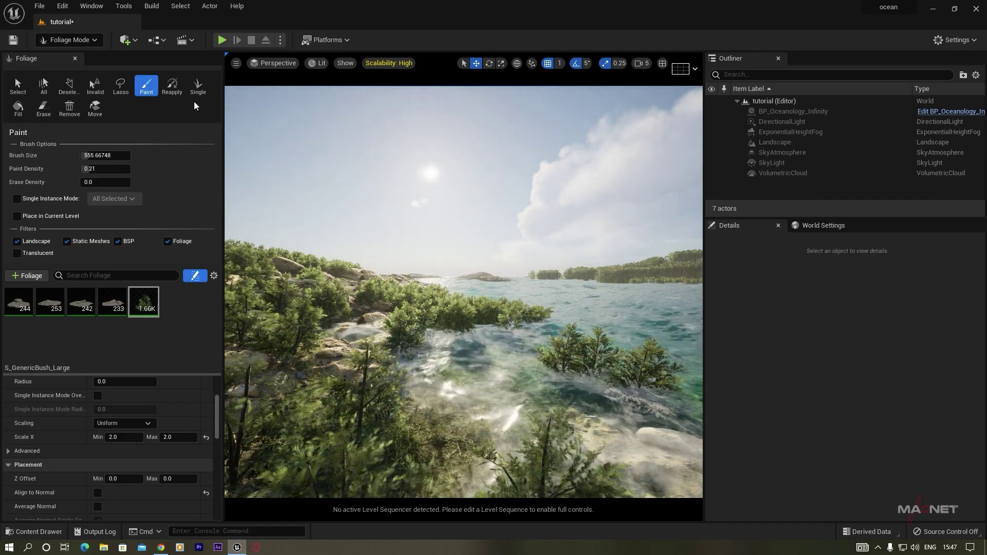
# Add a Cine Camera Actor to the level, return to selection mode and snap the camera to the current view
pyautogui.click(137, 41)
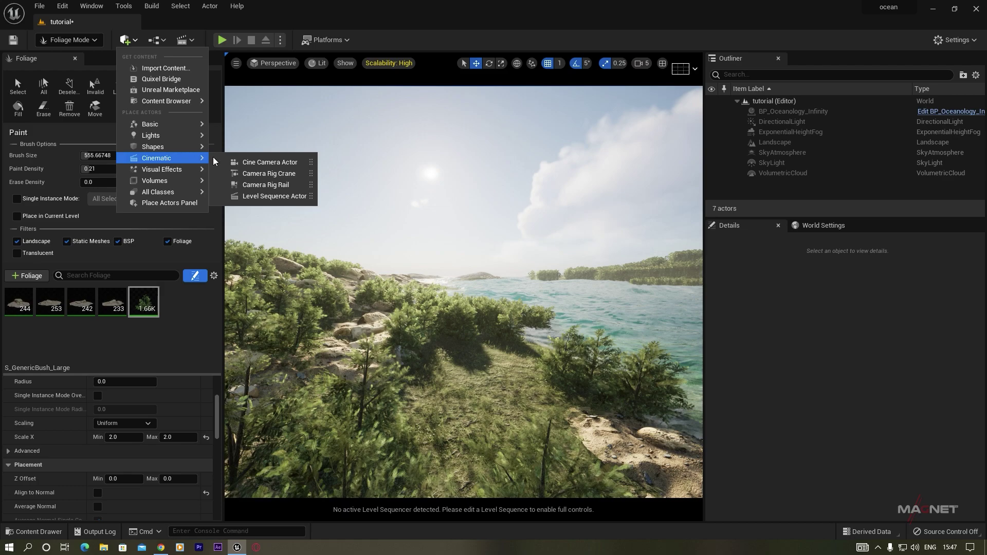
pyautogui.click(286, 164)
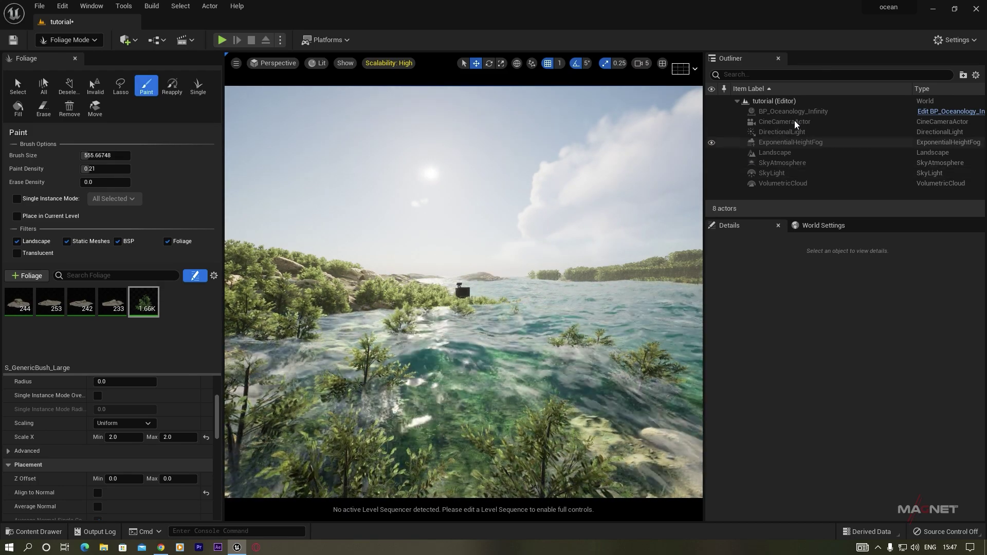
pyautogui.click(70, 39)
pyautogui.click(76, 60)
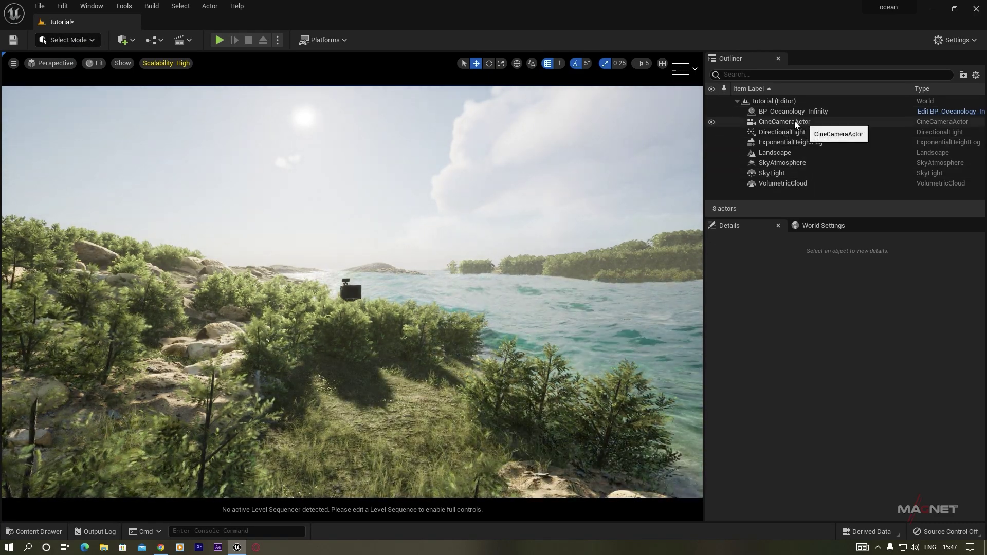
pyautogui.click(786, 123)
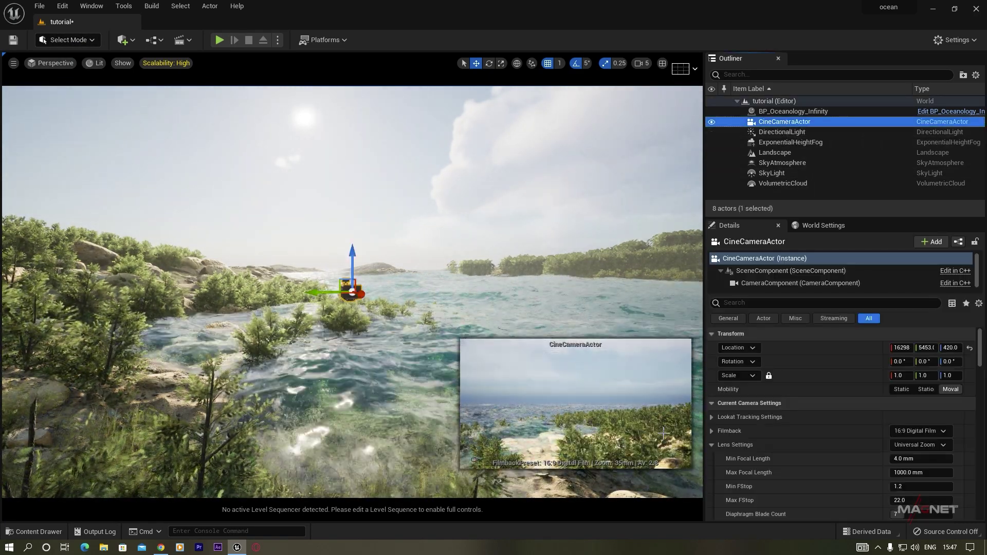
pyautogui.rightClick(774, 126)
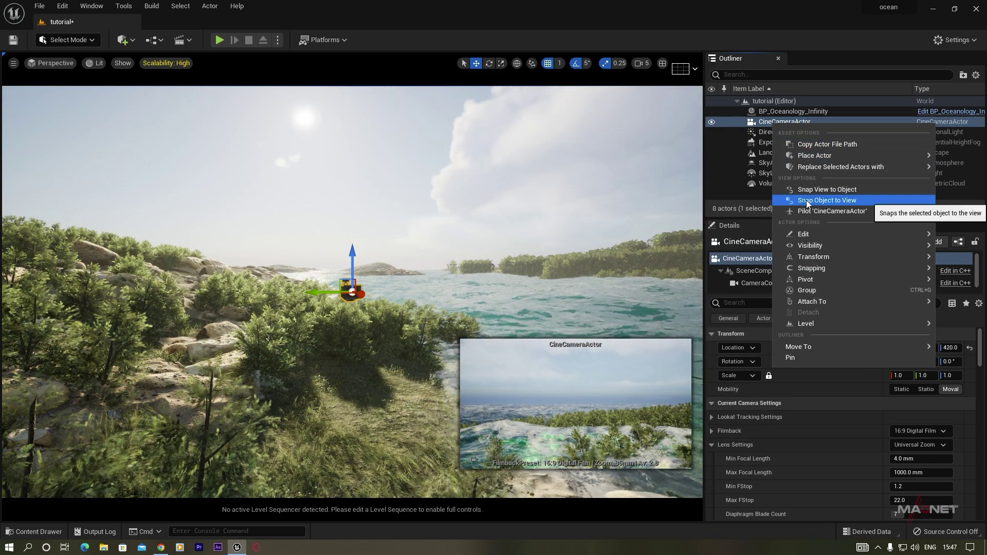
pyautogui.click(837, 201)
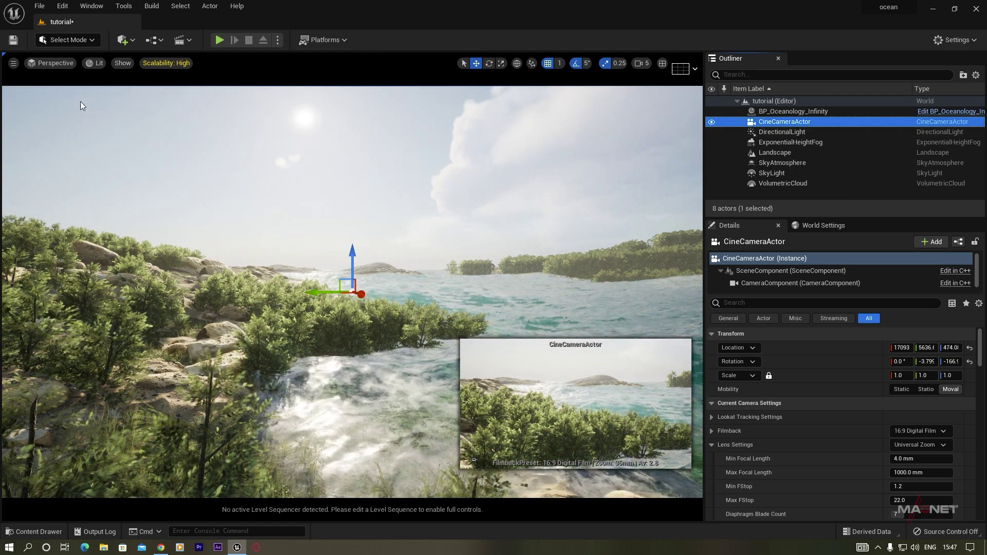
# Look through the CineCameraActor and pilot it back to frame the bushy, rocky shoreline with the distant islands
pyautogui.click(55, 63)
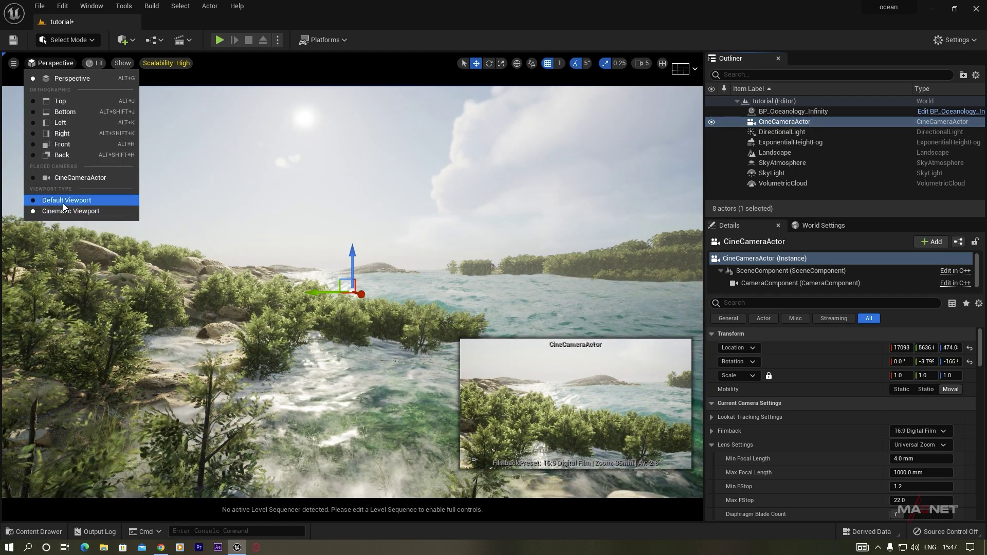
pyautogui.click(83, 178)
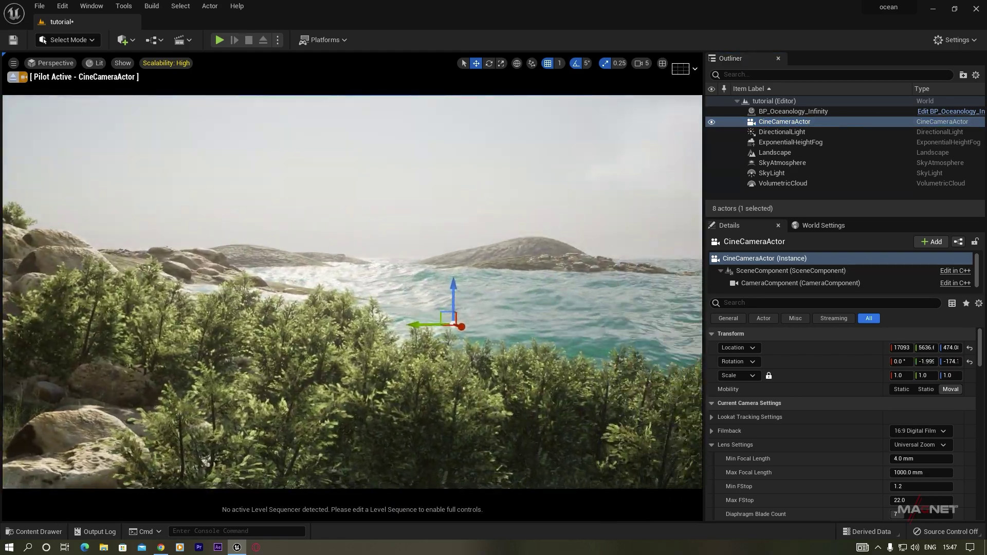
pyautogui.moveTo(352, 292)
pyautogui.mouseDown(button='right')
pyautogui.moveTo(406, 289)
pyautogui.moveTo(320, 288)
pyautogui.moveTo(328, 303)
pyautogui.moveTo(339, 286)
pyautogui.moveTo(326, 299)
pyautogui.moveTo(279, 280)
pyautogui.moveTo(337, 297)
pyautogui.mouseUp(button='right')
pyautogui.press('a')
pyautogui.press('s')
pyautogui.press('s')
pyautogui.press('q')
pyautogui.press('e')
pyautogui.press('d')
pyautogui.press('w')
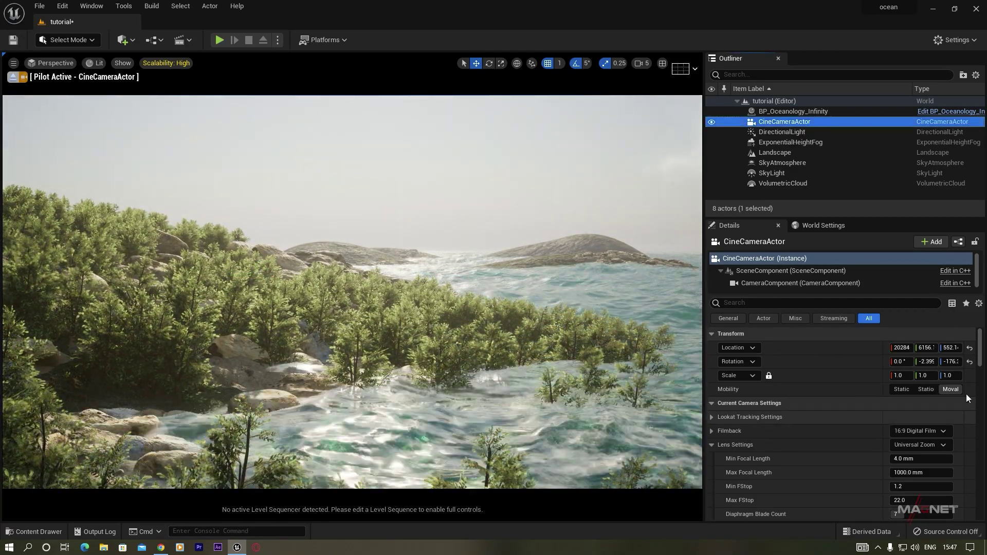
# Set the camera's filmback to 16:9 DSLR and its lens to 12mm Prime f/2.8, and reframe it along the shoreline
pyautogui.moveTo(981, 351); pyautogui.dragTo(981, 354)
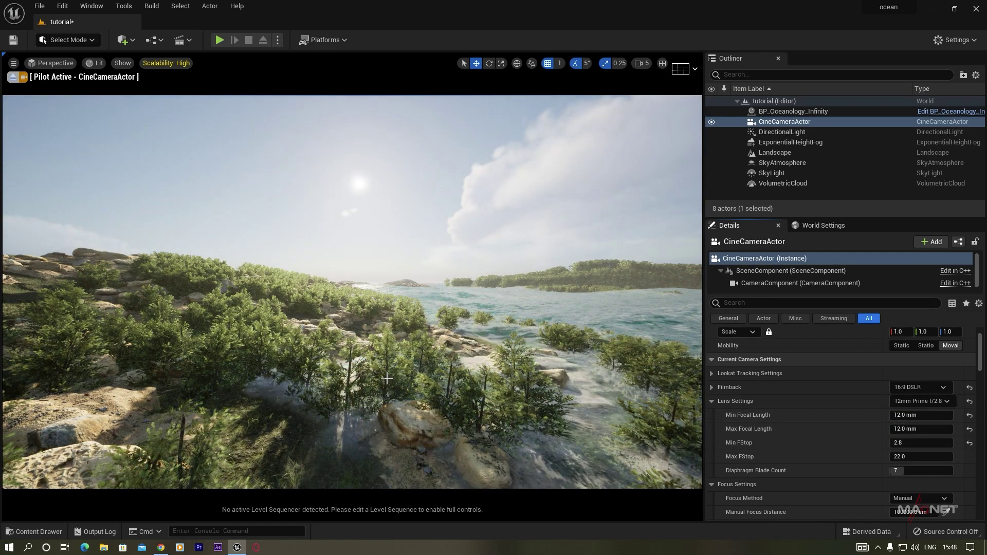
pyautogui.press('w')
pyautogui.moveTo(386, 379); pyautogui.dragTo(338, 390, button='right')
pyautogui.press('e')
pyautogui.press('w')
pyautogui.press('w')
pyautogui.press('s')
pyautogui.press('s')
pyautogui.press('s')
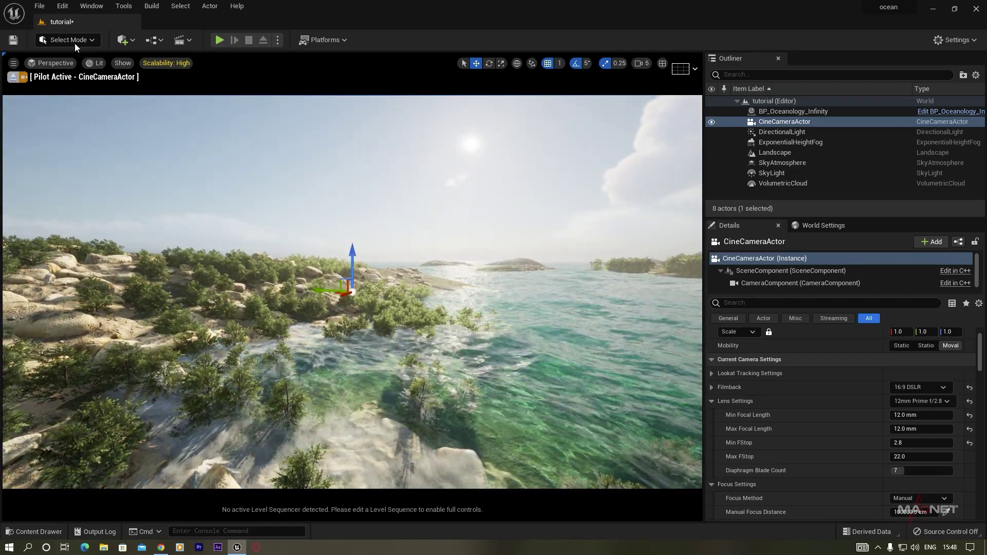
# Paint additional bushes on the rocky hillside and shore in foliage mode, and return to selection mode
pyautogui.click(59, 40)
pyautogui.click(71, 78)
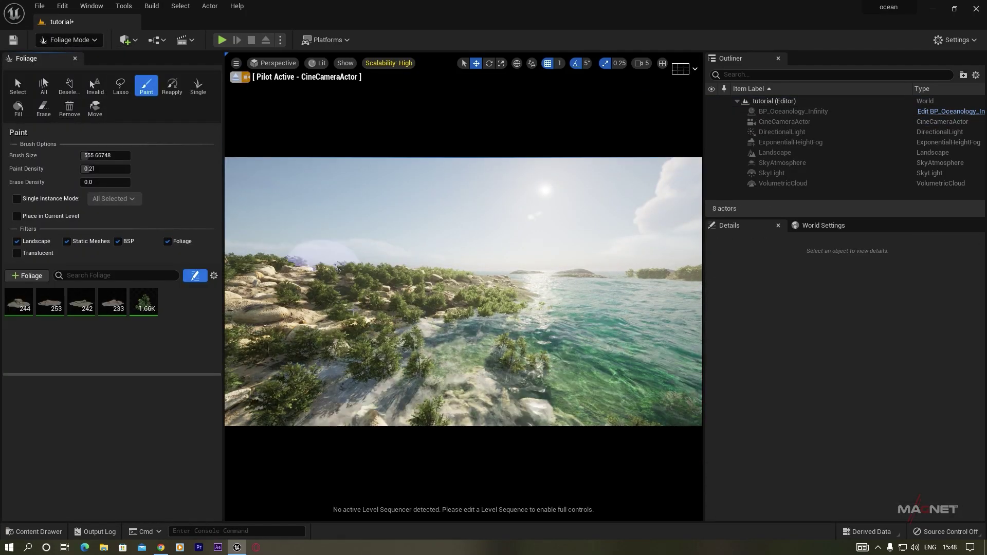
pyautogui.moveTo(400, 303); pyautogui.dragTo(348, 301, button='right')
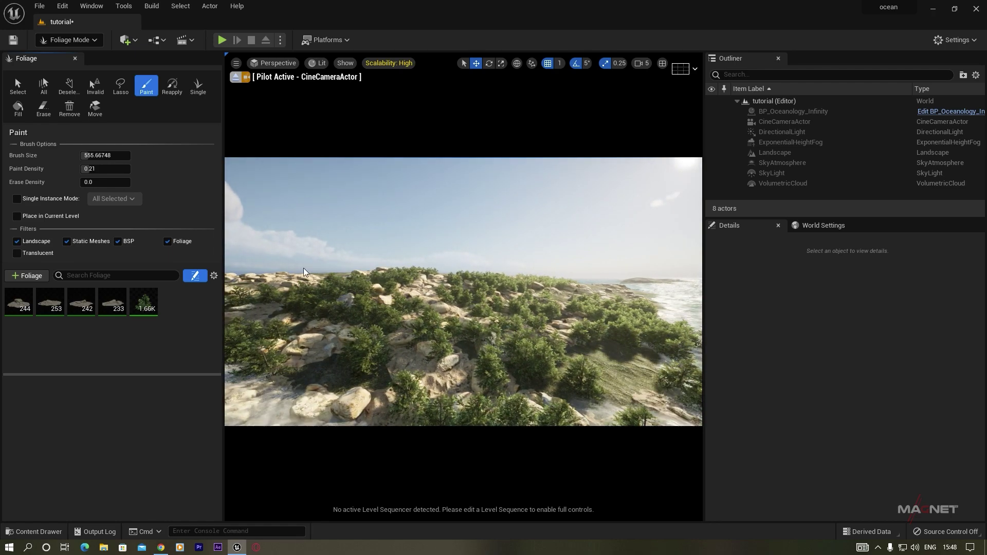
pyautogui.click(280, 286)
pyautogui.click(417, 273)
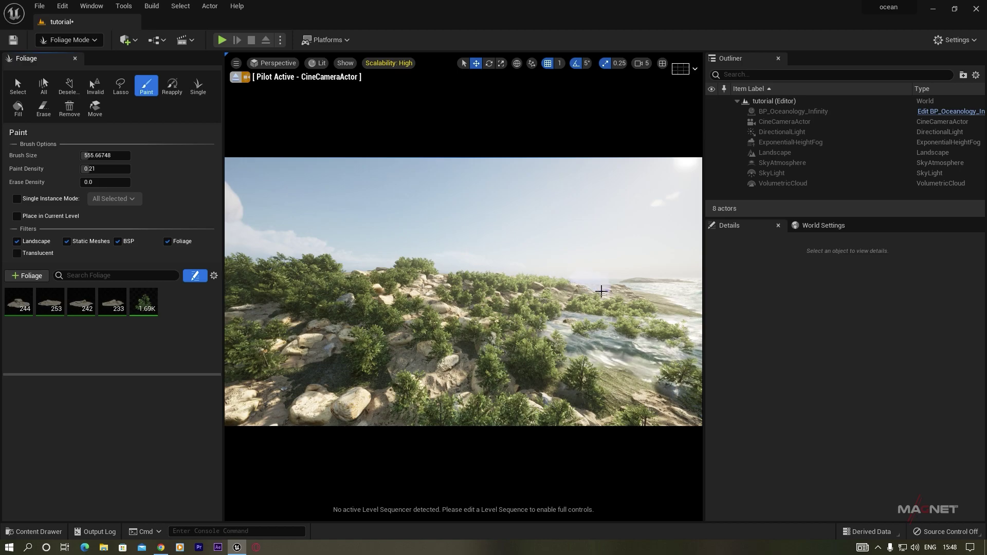
pyautogui.moveTo(406, 303); pyautogui.dragTo(393, 302, button='right')
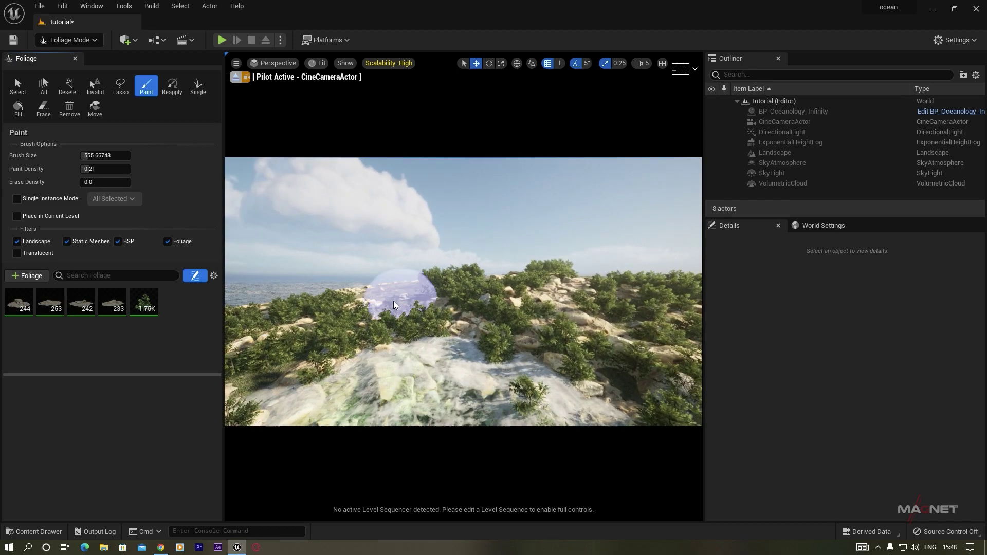
pyautogui.moveTo(303, 312)
pyautogui.mouseDown(button='right')
pyautogui.moveTo(390, 307)
pyautogui.moveTo(389, 294)
pyautogui.mouseUp(button='right')
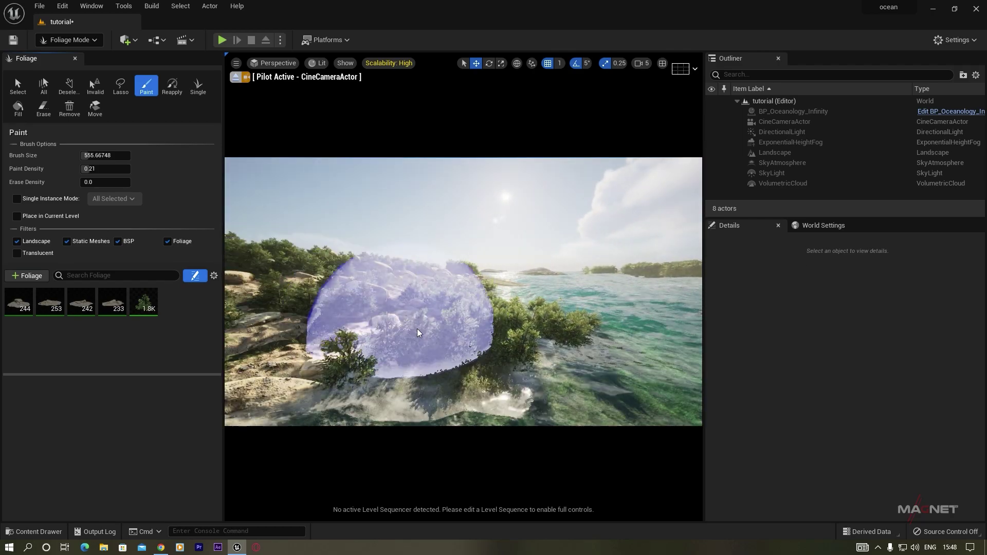
pyautogui.click(89, 40)
pyautogui.click(66, 59)
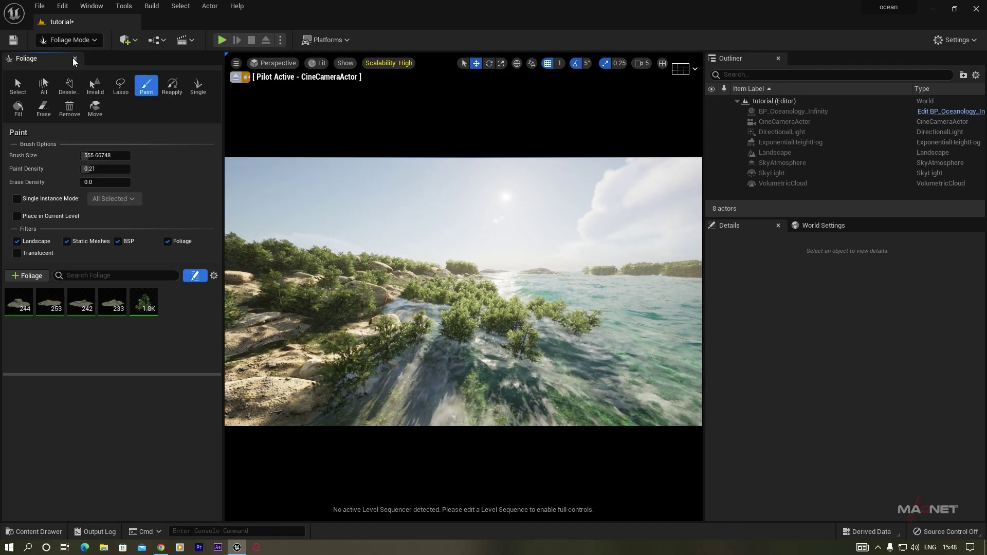
# Find the S_Boat static mesh among the Brushify assets and place it among the bushes at the water's edge
pyautogui.click(20, 532)
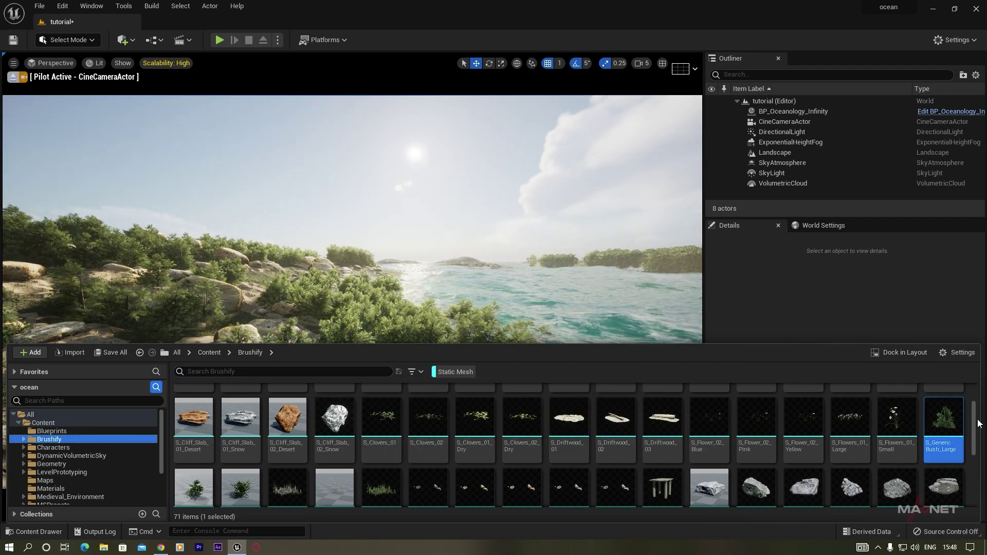
pyautogui.moveTo(975, 426); pyautogui.dragTo(980, 463)
pyautogui.scroll(-2, 338, 501)
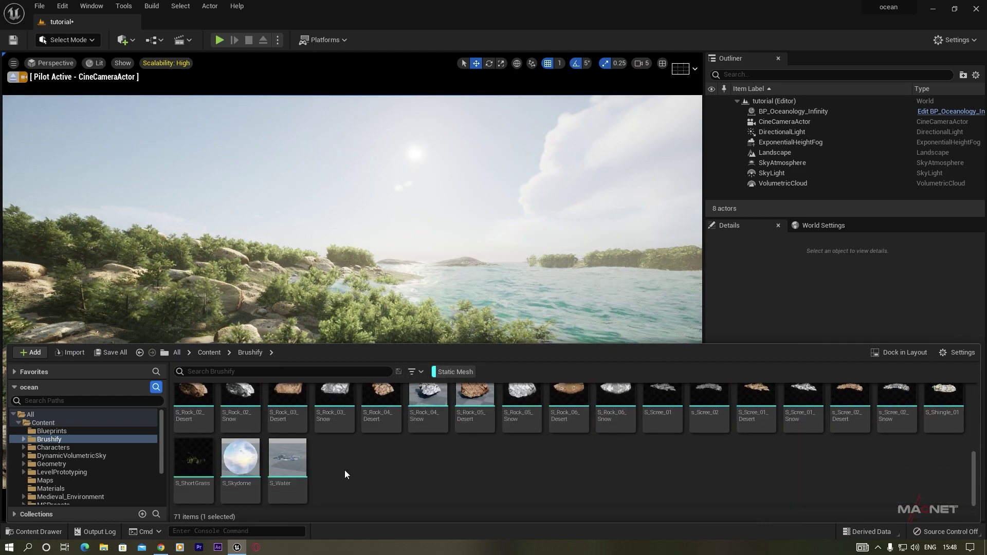
pyautogui.scroll(4, 634, 459)
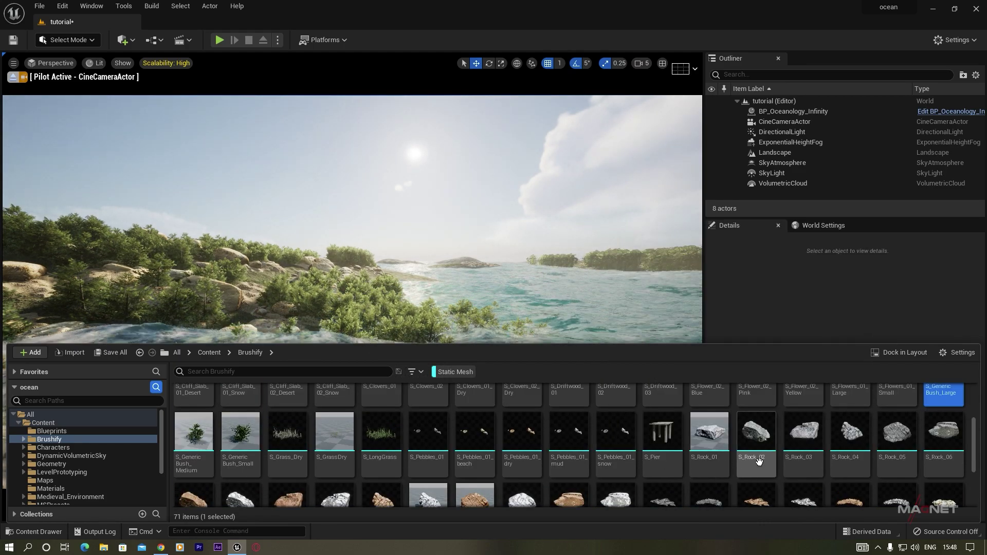
pyautogui.scroll(2, 758, 452)
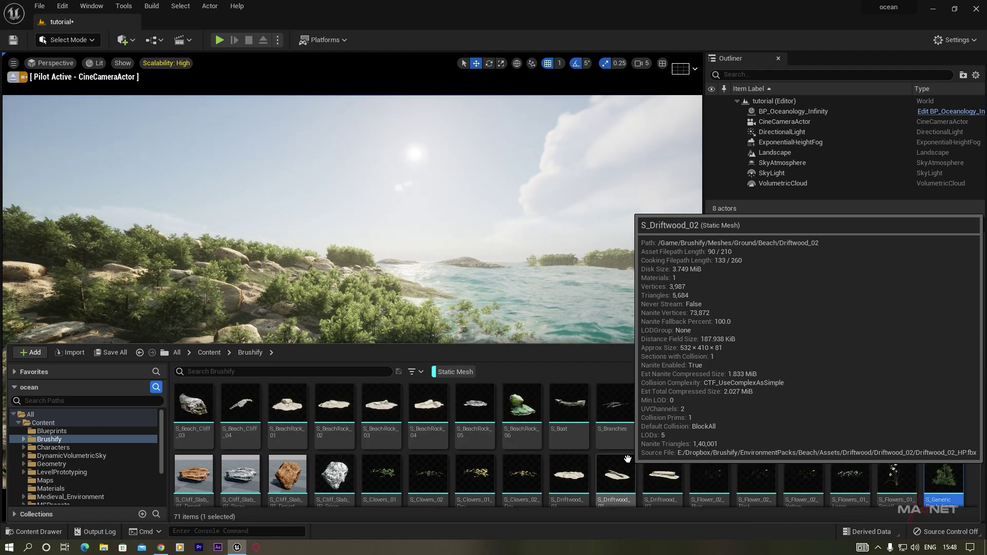
pyautogui.moveTo(575, 444)
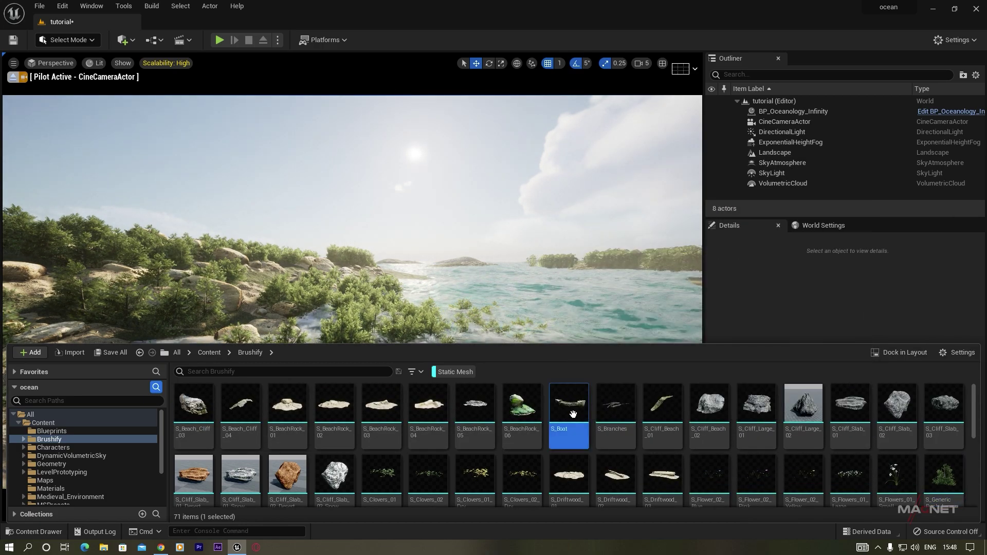
pyautogui.moveTo(572, 414); pyautogui.dragTo(296, 294)
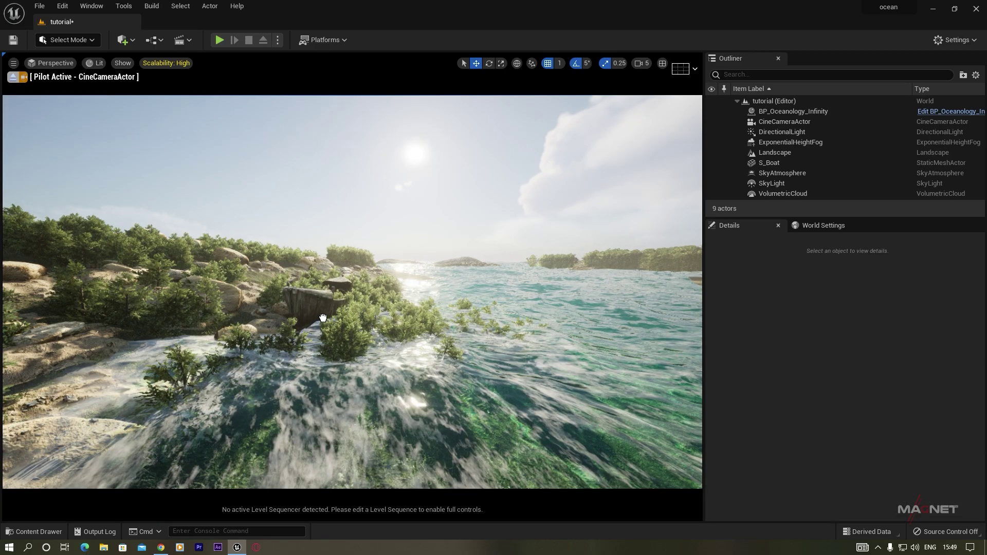
# Reorient the boat on the shore, and place a duplicate farther along the coast, rotated to a different angle
pyautogui.click(307, 333)
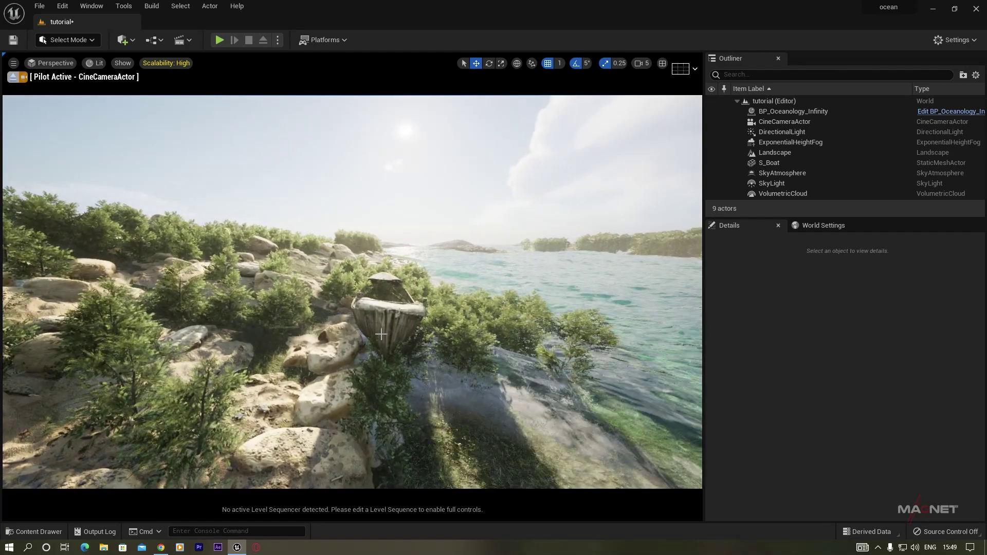
pyautogui.click(397, 328)
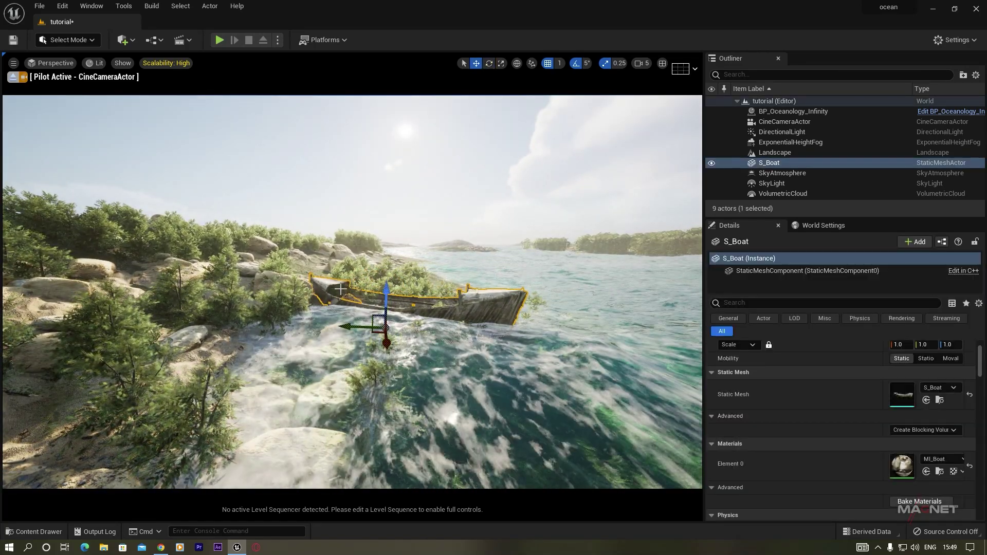
pyautogui.moveTo(444, 366); pyautogui.dragTo(346, 334, button='right')
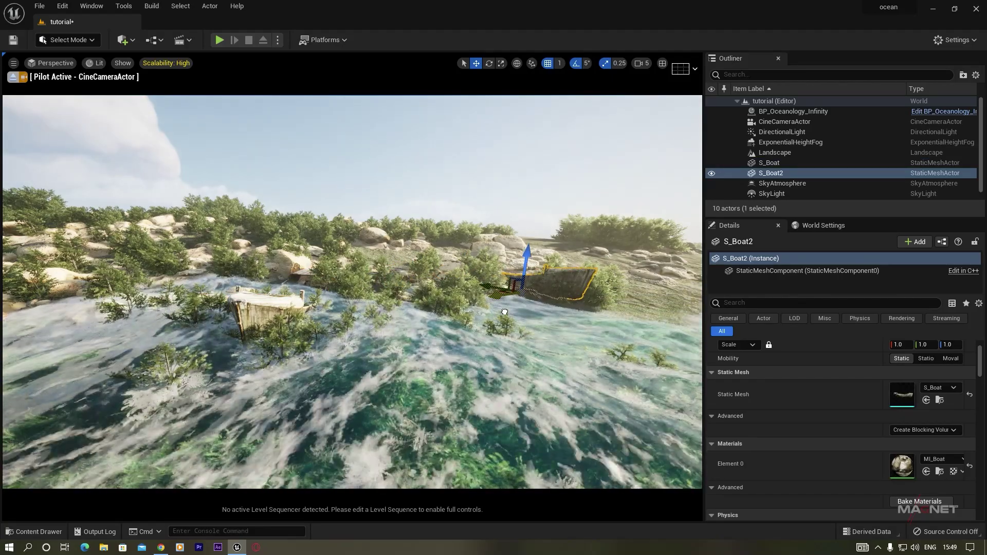
pyautogui.moveTo(347, 335); pyautogui.dragTo(418, 349, button='right')
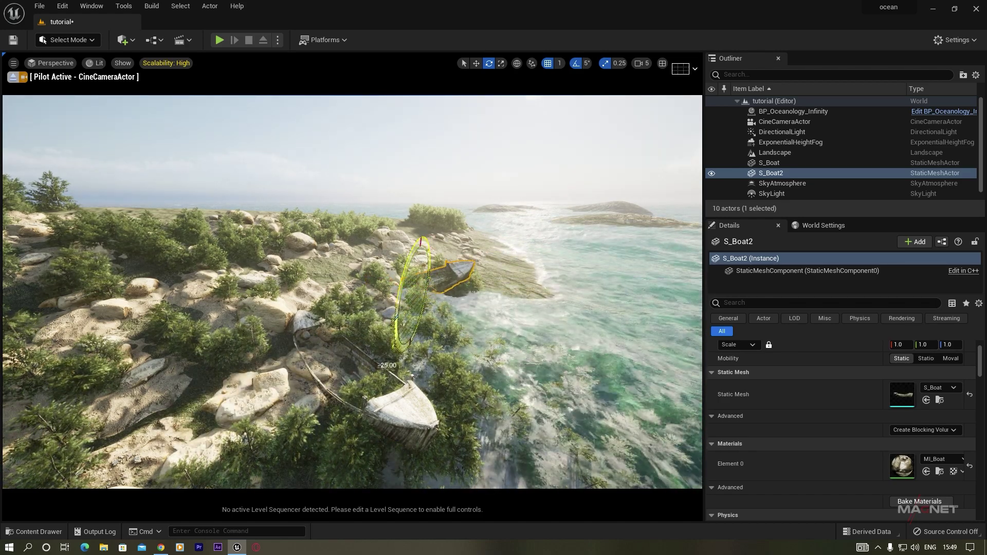
pyautogui.press('Escape')
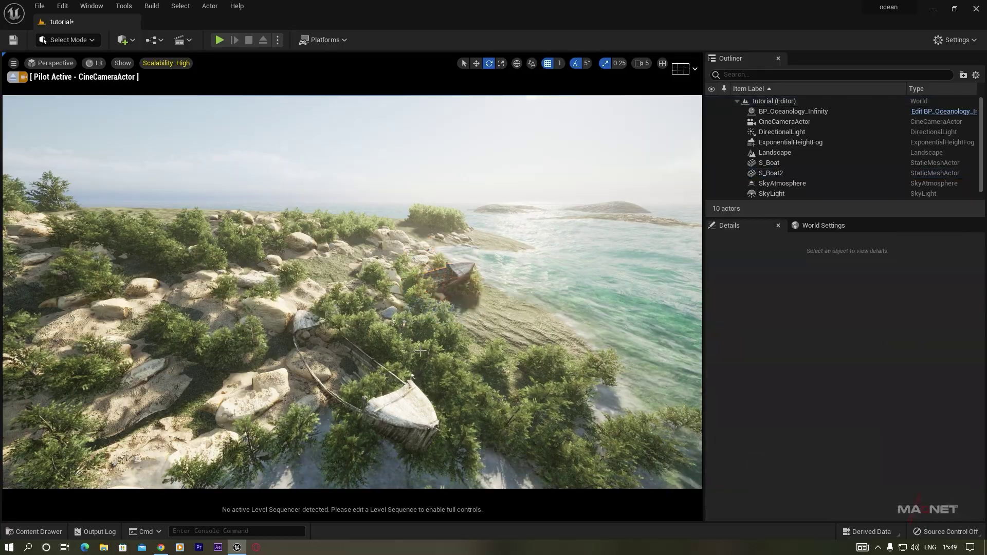
# Place the S_Driftwood_03 static mesh on the rocks beside the nearer boat
pyautogui.moveTo(352, 292); pyautogui.dragTo(383, 278, button='right')
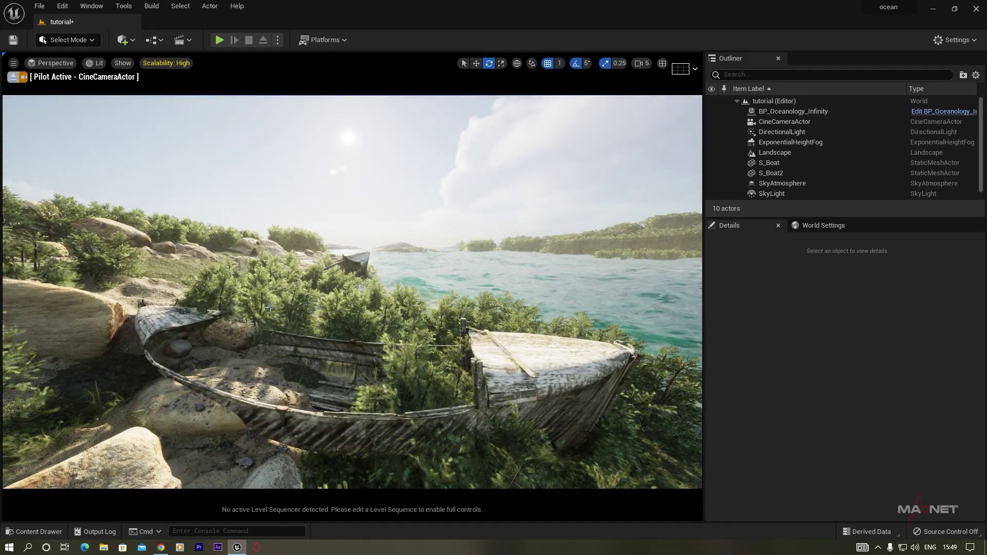
pyautogui.click(49, 529)
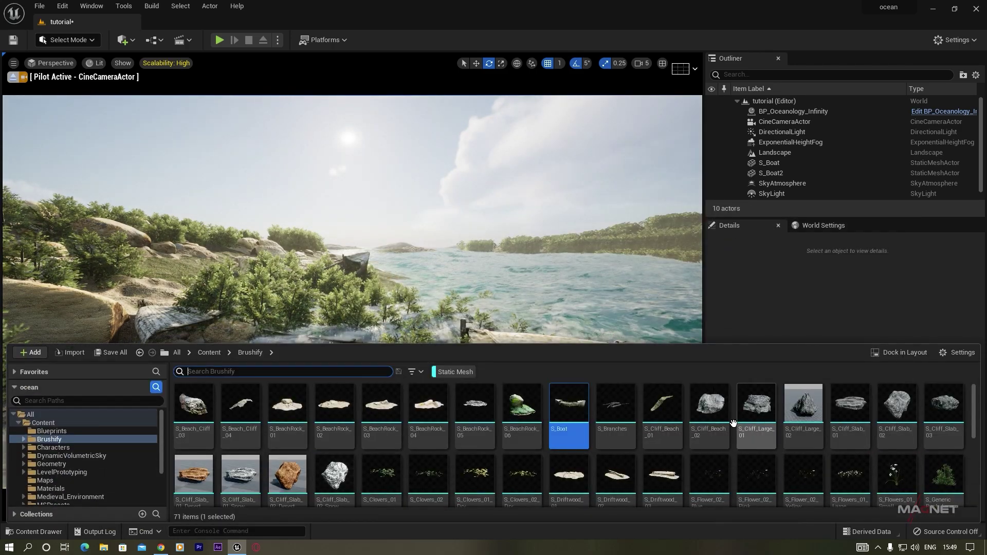
pyautogui.moveTo(670, 479); pyautogui.dragTo(110, 392)
pyautogui.moveTo(264, 395); pyautogui.dragTo(219, 395, button='right')
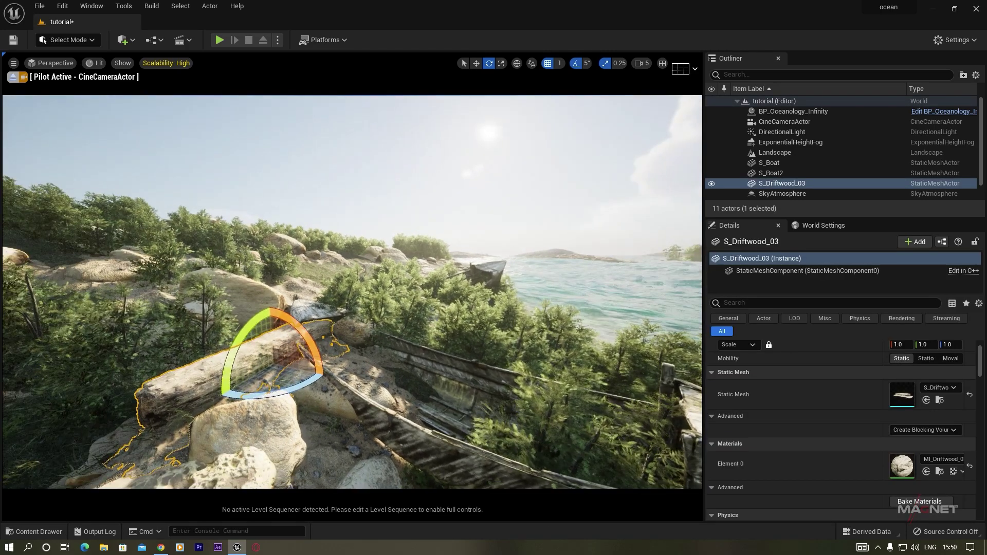
# Deselect the driftwood and reframe the piloted cine camera so the driftwood and the whole nearer boat fill the foreground
pyautogui.press('Escape')
pyautogui.press('a')
pyautogui.moveTo(329, 308); pyautogui.dragTo(487, 304, button='right')
pyautogui.press('w')
pyautogui.press('s')
pyautogui.press('w')
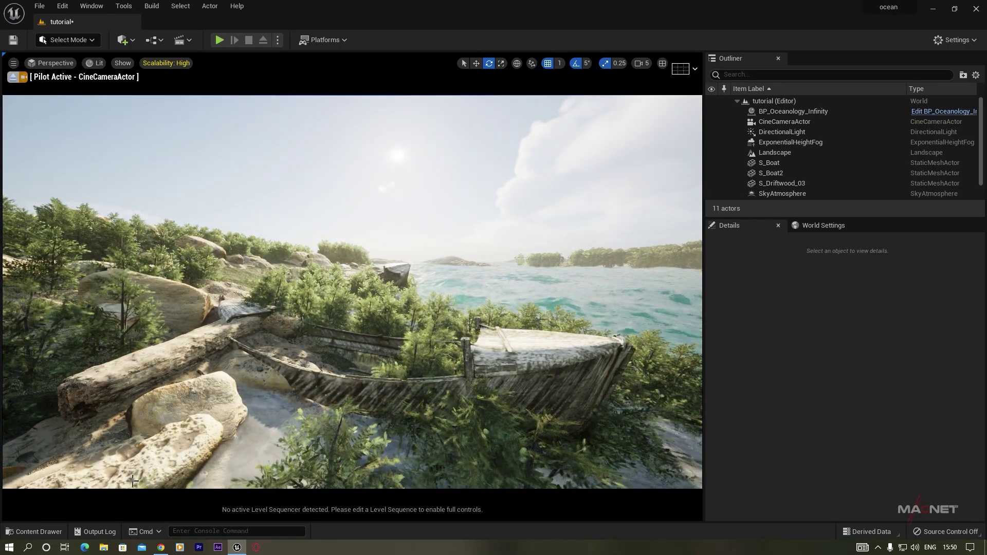
# Filter the project content to static meshes, select S_Clovers_01, and switch the editor to foliage mode
pyautogui.click(44, 530)
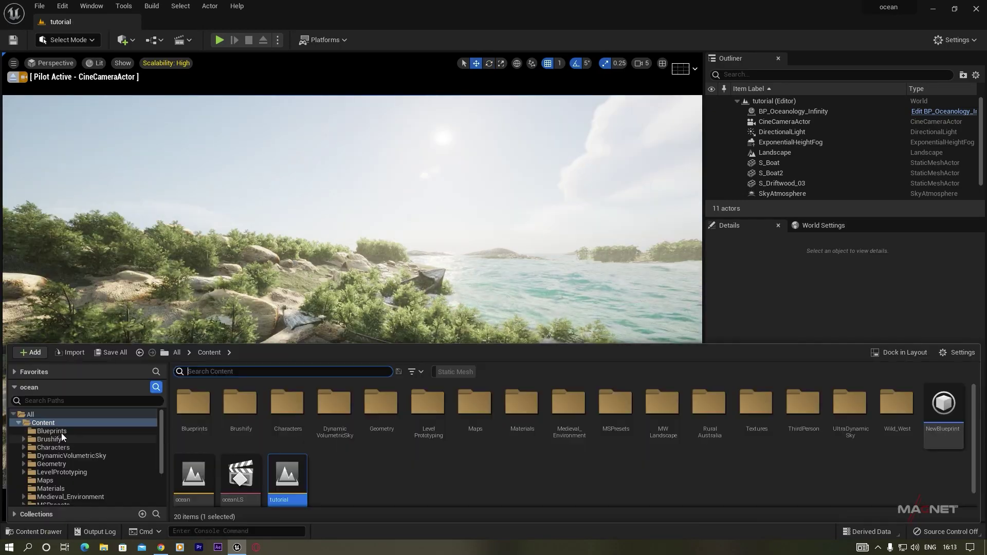
pyautogui.click(457, 370)
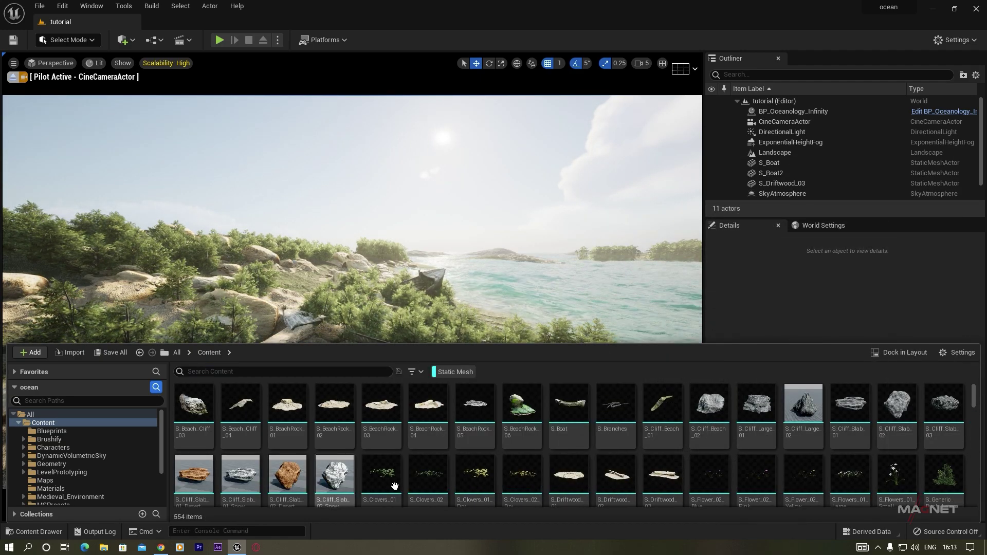
pyautogui.click(394, 484)
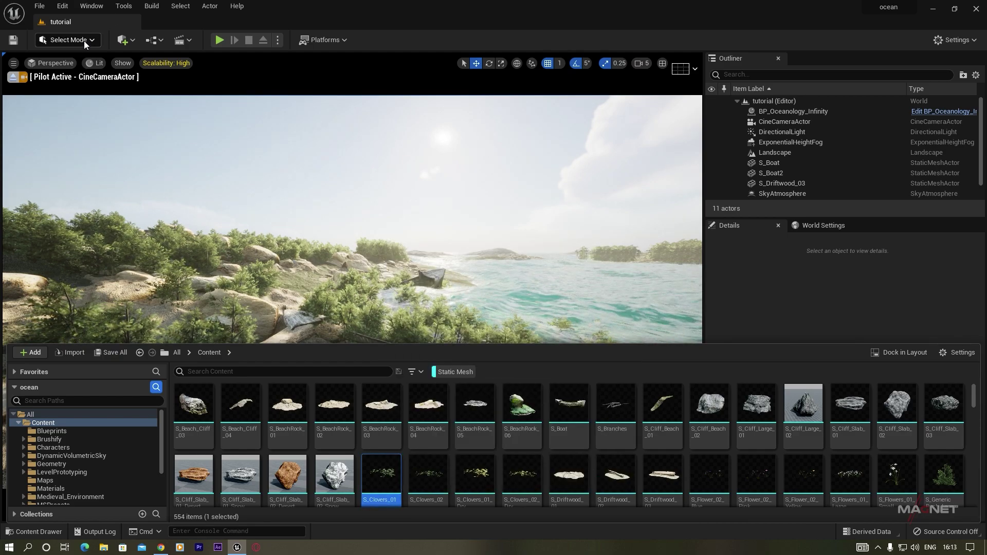
pyautogui.click(68, 39)
pyautogui.click(59, 78)
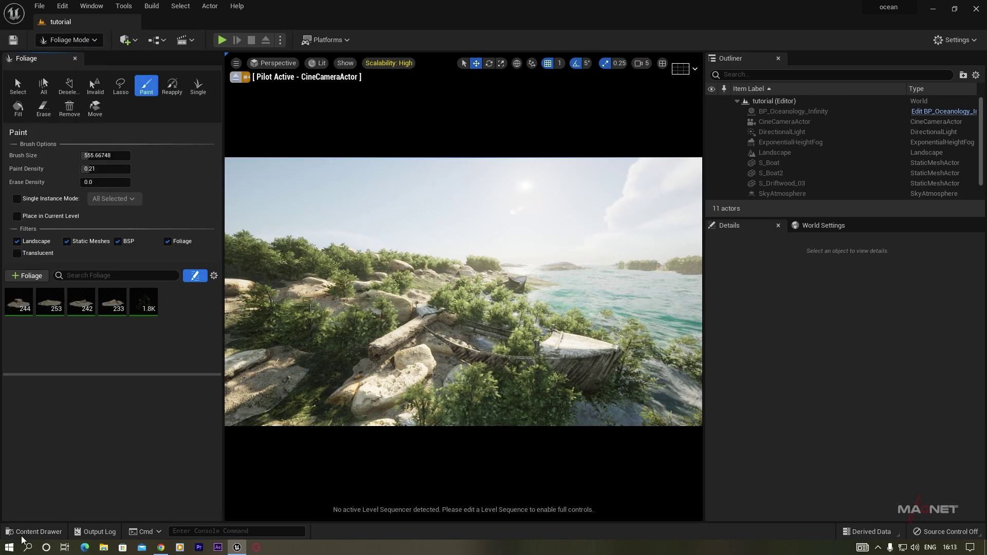
# Add the four S_Clovers meshes, the three S_Flower_02 colour variants, and S_Flowers_01 Large and Small to the foliage palette
pyautogui.click(21, 537)
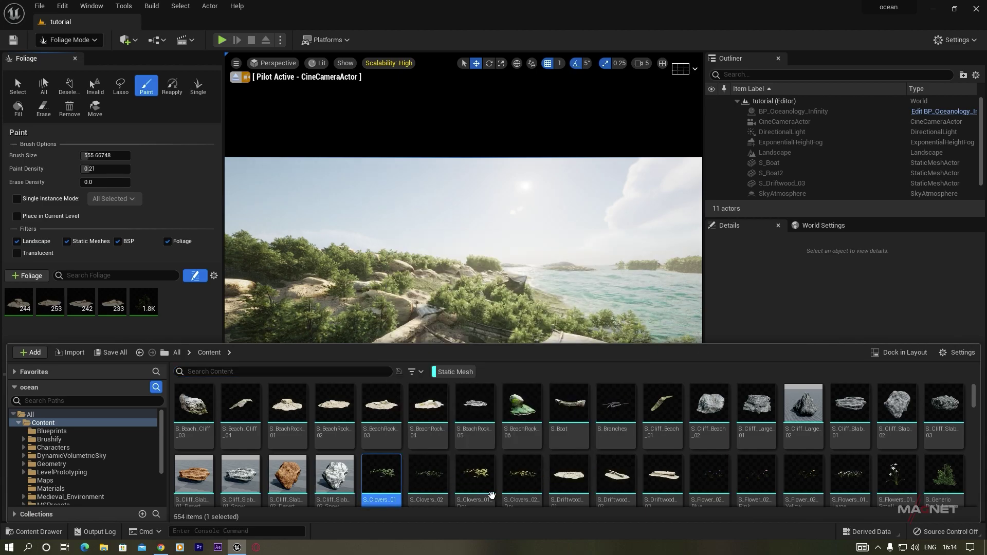
pyautogui.keyDown('shift'); pyautogui.click(521, 475); pyautogui.keyUp('shift')
pyautogui.keyDown('ctrl'); pyautogui.click(709, 476); pyautogui.keyUp('ctrl')
pyautogui.keyDown('ctrl'); pyautogui.click(756, 475); pyautogui.keyUp('ctrl')
pyautogui.keyDown('ctrl'); pyautogui.click(803, 475); pyautogui.keyUp('ctrl')
pyautogui.keyDown('ctrl'); pyautogui.click(848, 475); pyautogui.keyUp('ctrl')
pyautogui.keyDown('ctrl'); pyautogui.click(895, 476); pyautogui.keyUp('ctrl')
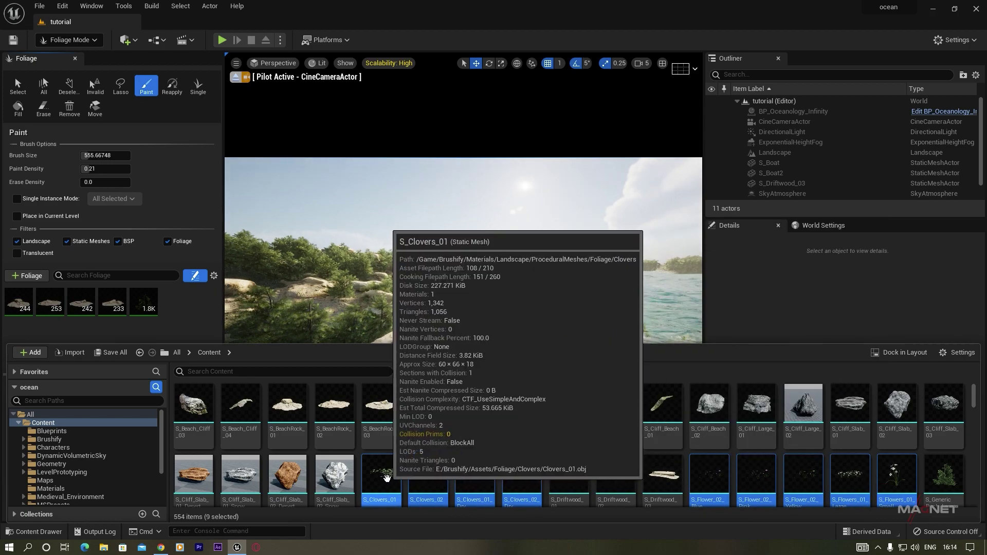
pyautogui.moveTo(398, 478); pyautogui.dragTo(162, 328)
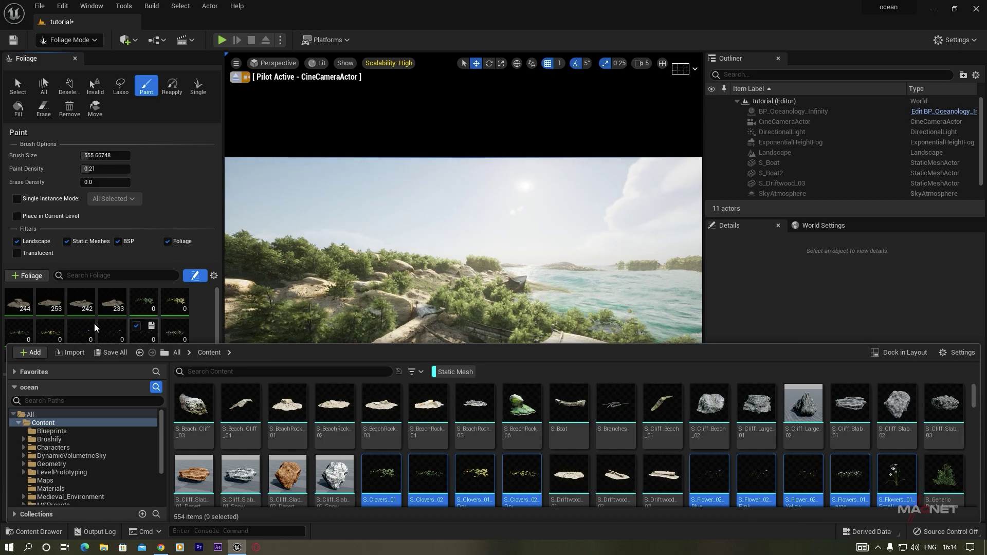
pyautogui.click(40, 533)
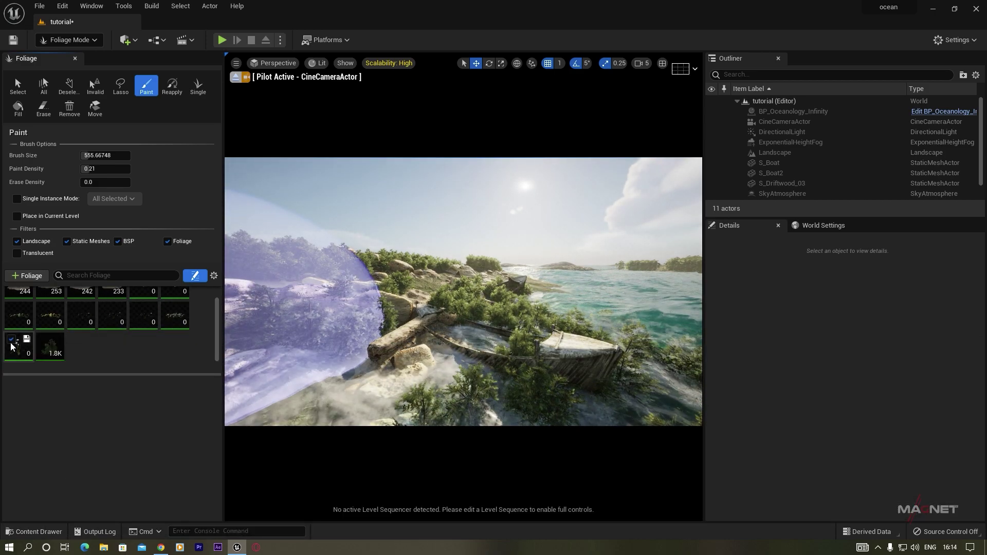
pyautogui.scroll(1, 140, 292)
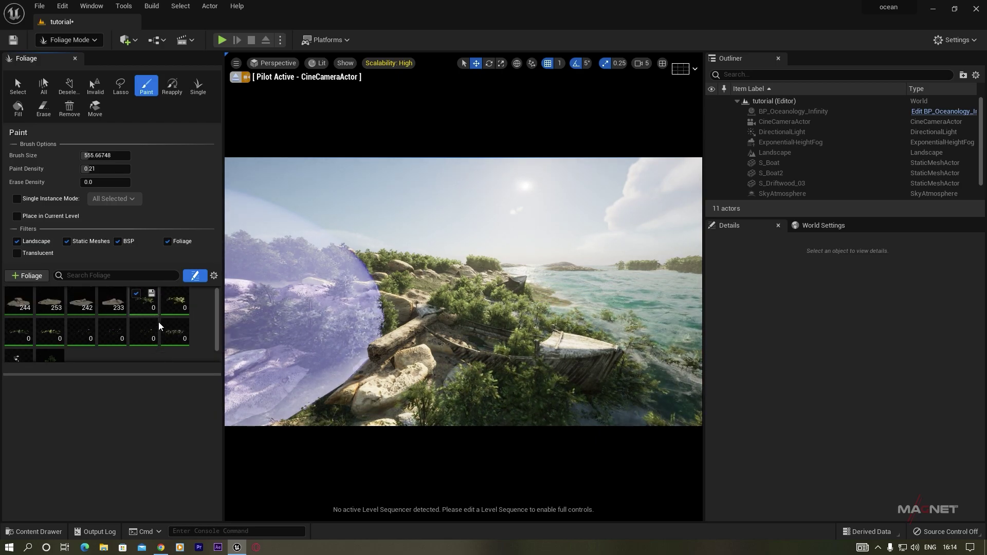
# Paint clovers and flowers among the rocks near the boat, setting the brush size to about 55 and paint density to 0.39
pyautogui.press('s')
pyautogui.moveTo(446, 331)
pyautogui.mouseDown(button='right')
pyautogui.moveTo(478, 378)
pyautogui.moveTo(498, 351)
pyautogui.mouseUp(button='right')
pyautogui.moveTo(498, 351)
pyautogui.mouseDown()
pyautogui.moveTo(554, 313)
pyautogui.moveTo(407, 330)
pyautogui.moveTo(418, 176)
pyautogui.moveTo(287, 178)
pyautogui.mouseUp()
pyautogui.moveTo(105, 156); pyautogui.dragTo(85, 155)
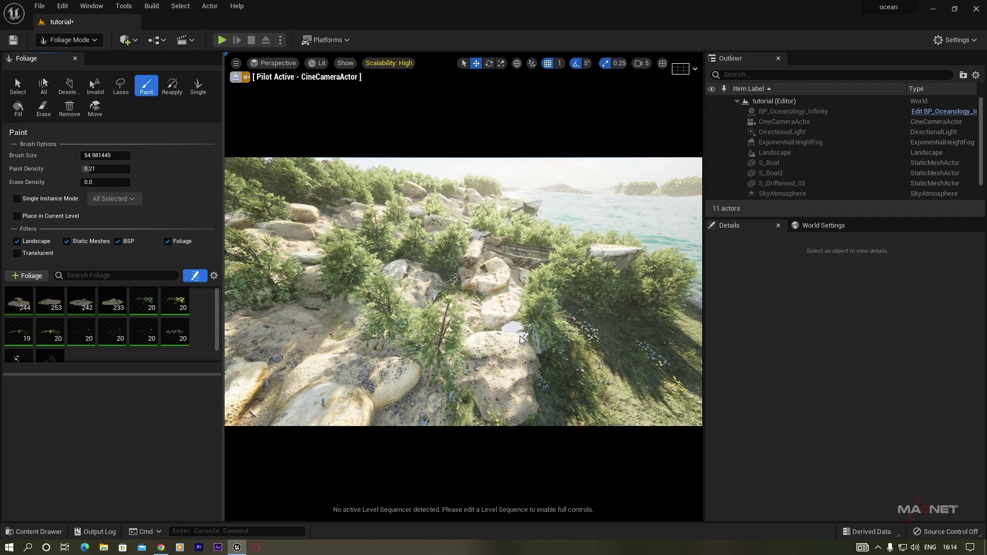
pyautogui.moveTo(559, 368); pyautogui.dragTo(596, 332)
pyautogui.moveTo(596, 332)
pyautogui.mouseDown(button='right')
pyautogui.moveTo(563, 349)
pyautogui.moveTo(538, 321)
pyautogui.mouseUp(button='right')
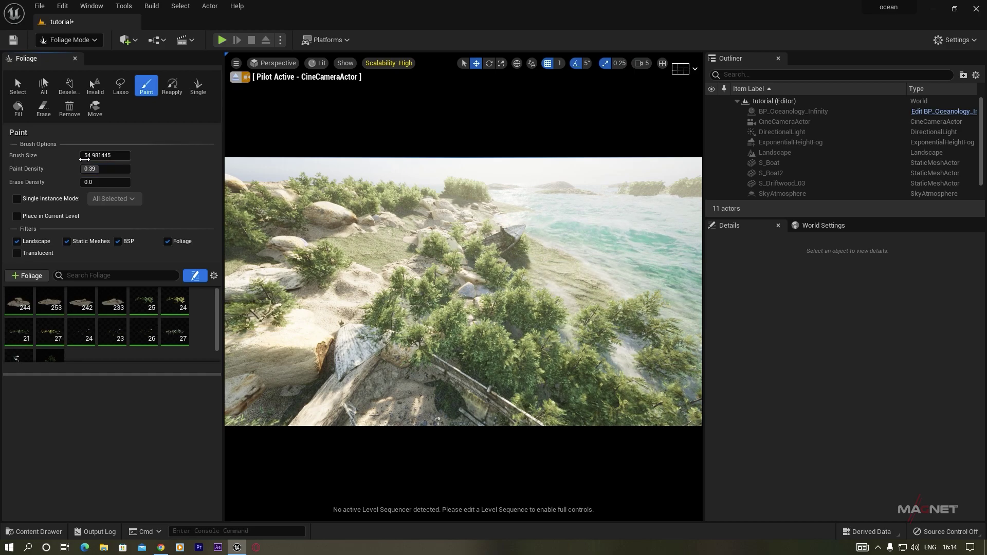
# Enlarge the foliage brush to about 167 and paint more clovers and flowers across the rocky shore and hillside
pyautogui.moveTo(282, 238)
pyautogui.mouseDown()
pyautogui.moveTo(555, 348)
pyautogui.moveTo(436, 289)
pyautogui.moveTo(303, 373)
pyautogui.moveTo(410, 306)
pyautogui.moveTo(399, 360)
pyautogui.mouseUp()
pyautogui.moveTo(399, 359); pyautogui.dragTo(381, 362, button='right')
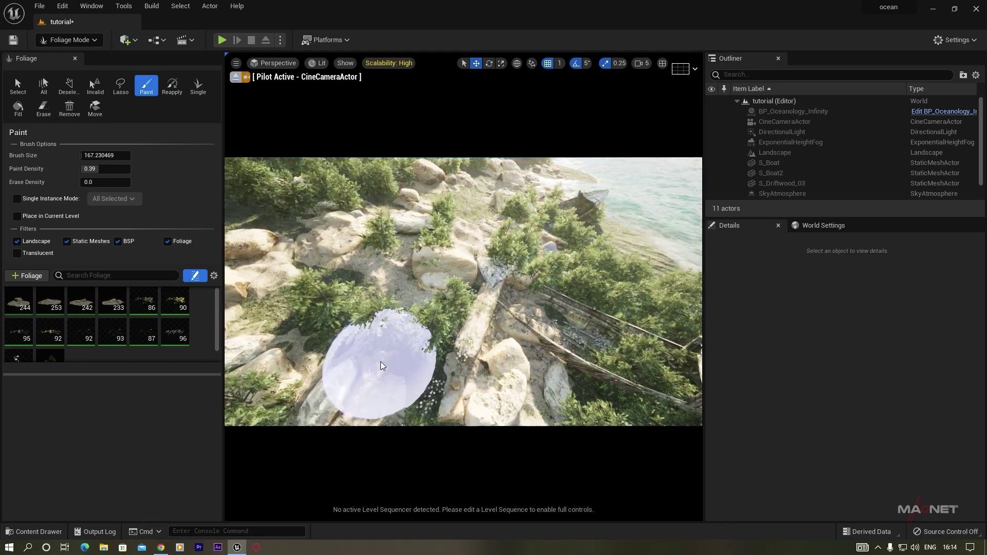
pyautogui.moveTo(600, 338)
pyautogui.mouseDown()
pyautogui.moveTo(569, 378)
pyautogui.moveTo(529, 365)
pyautogui.mouseUp()
pyautogui.moveTo(529, 365); pyautogui.dragTo(536, 376, button='right')
pyautogui.moveTo(504, 276)
pyautogui.mouseDown()
pyautogui.moveTo(491, 264)
pyautogui.moveTo(447, 308)
pyautogui.mouseUp()
pyautogui.moveTo(447, 308)
pyautogui.mouseDown(button='right')
pyautogui.moveTo(437, 265)
pyautogui.moveTo(452, 293)
pyautogui.moveTo(437, 311)
pyautogui.moveTo(434, 300)
pyautogui.moveTo(457, 306)
pyautogui.moveTo(439, 298)
pyautogui.moveTo(443, 318)
pyautogui.moveTo(454, 302)
pyautogui.mouseUp(button='right')
pyautogui.rightClick(461, 312)
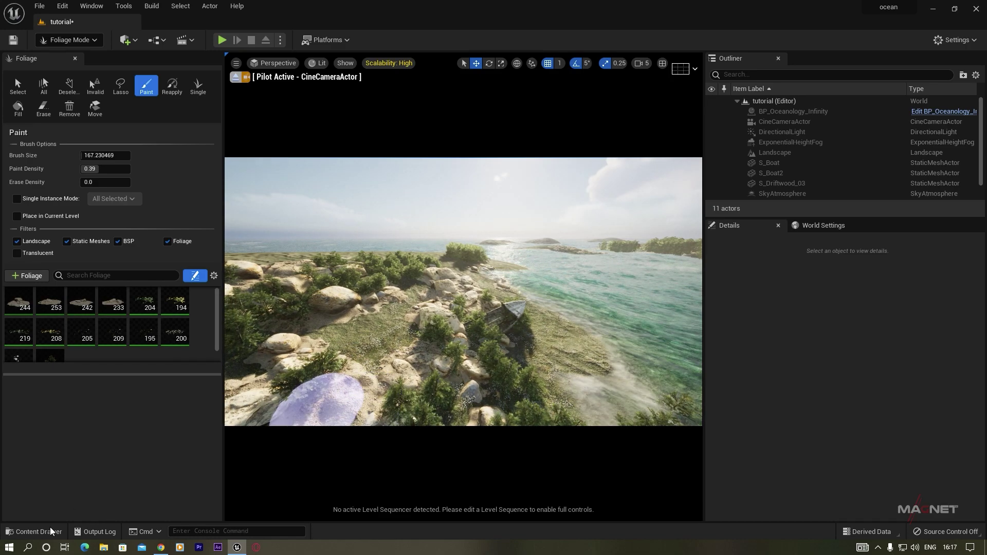
# Find the S_Pier static mesh in the project content and place it at the water's edge on the far grassy headland
pyautogui.click(32, 531)
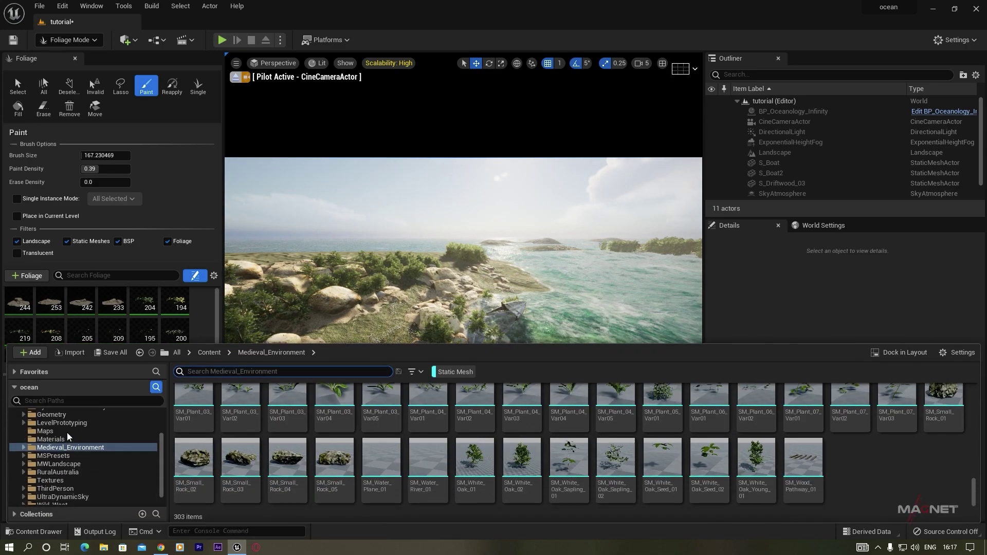
pyautogui.click(44, 425)
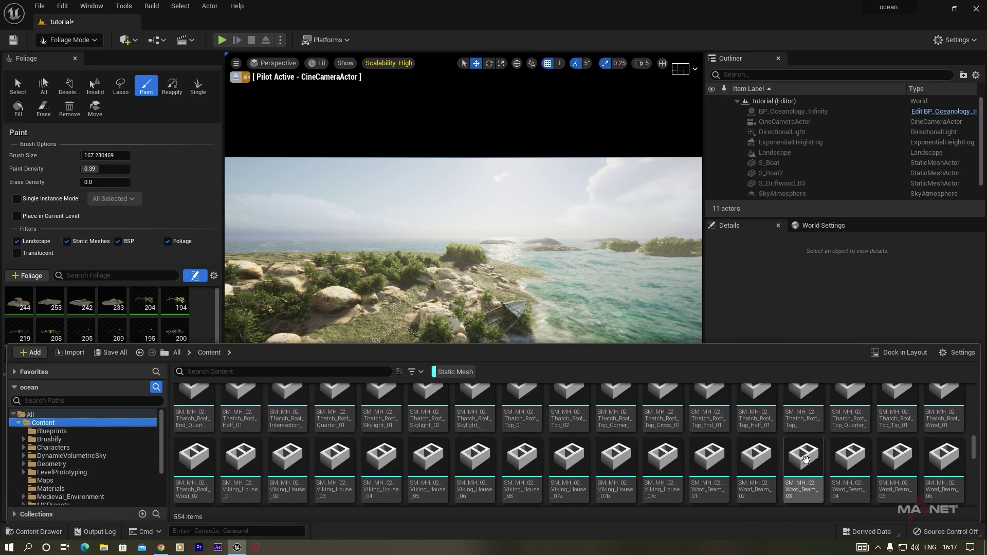
pyautogui.moveTo(977, 452); pyautogui.dragTo(973, 399)
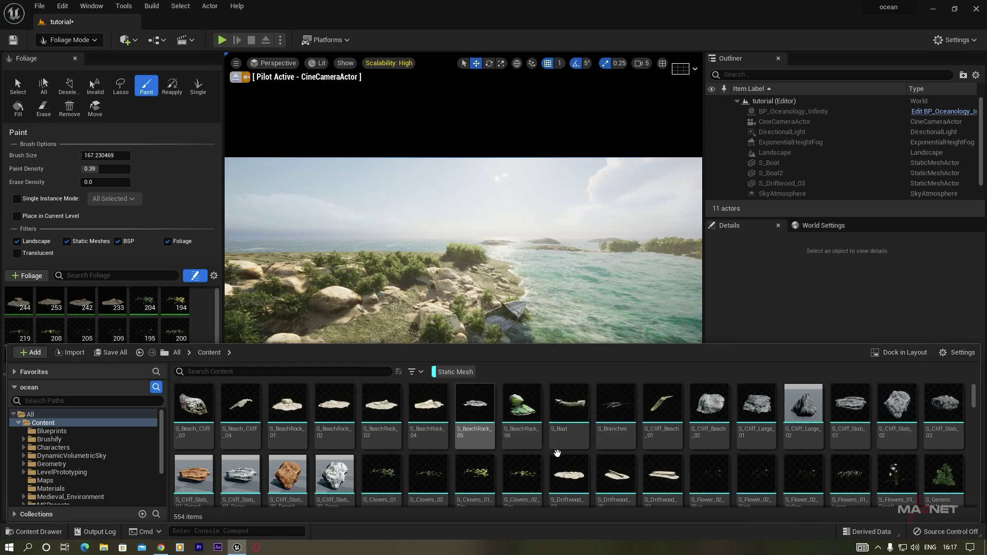
pyautogui.scroll(-3, 547, 452)
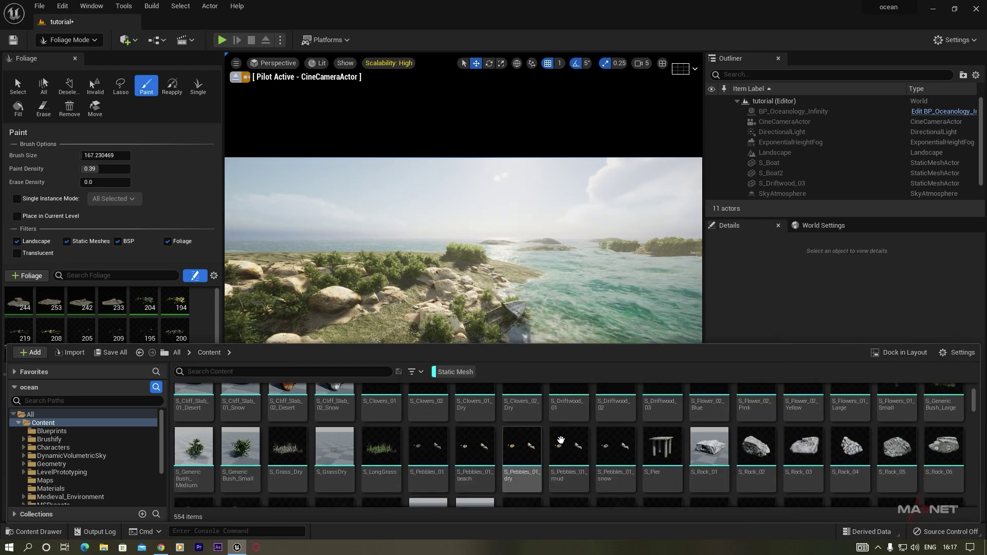
pyautogui.moveTo(670, 446)
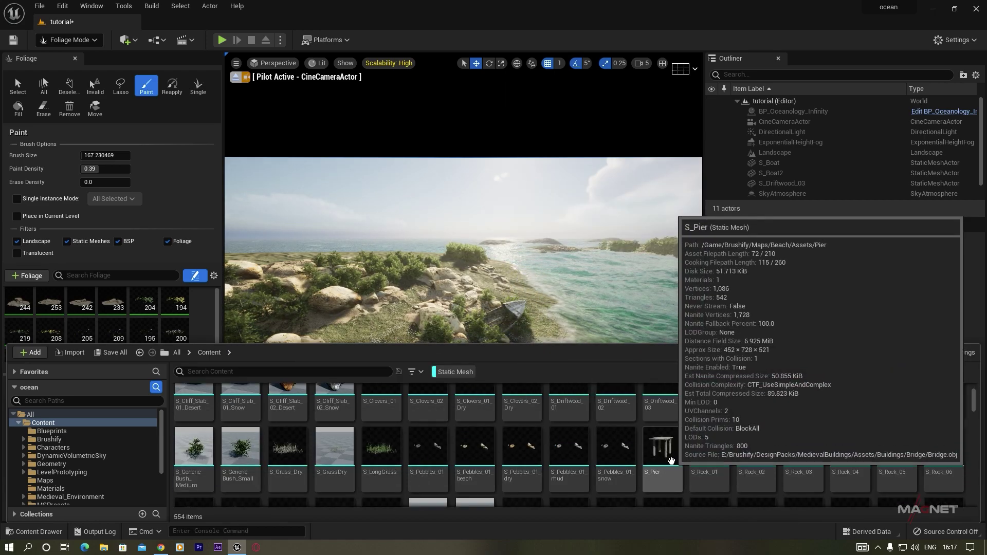
pyautogui.moveTo(666, 456); pyautogui.dragTo(505, 276)
pyautogui.moveTo(516, 316); pyautogui.dragTo(475, 296, button='right')
pyautogui.press('w')
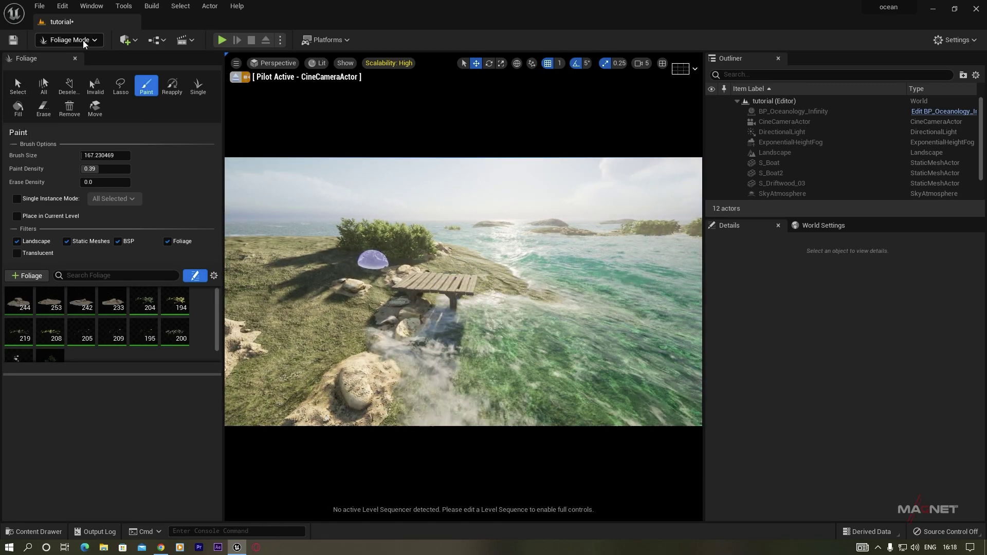
# Return to selection mode and duplicate the pier end to end over the water to make a five-segment pier
pyautogui.click(78, 56)
pyautogui.click(301, 308)
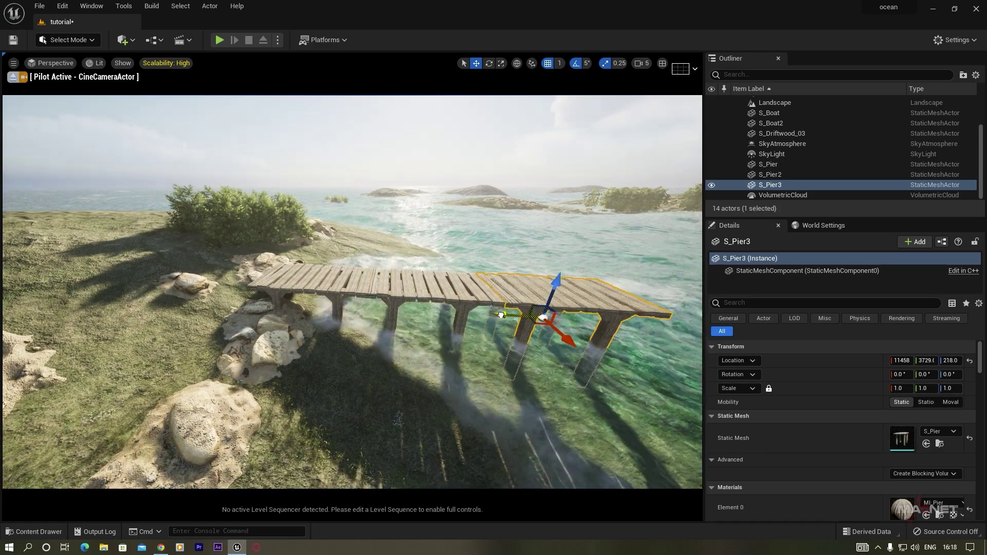
pyautogui.moveTo(416, 365); pyautogui.dragTo(387, 345, button='right')
pyautogui.keyDown('alt'); pyautogui.moveTo(352, 309); pyautogui.dragTo(409, 308); pyautogui.keyUp('alt')
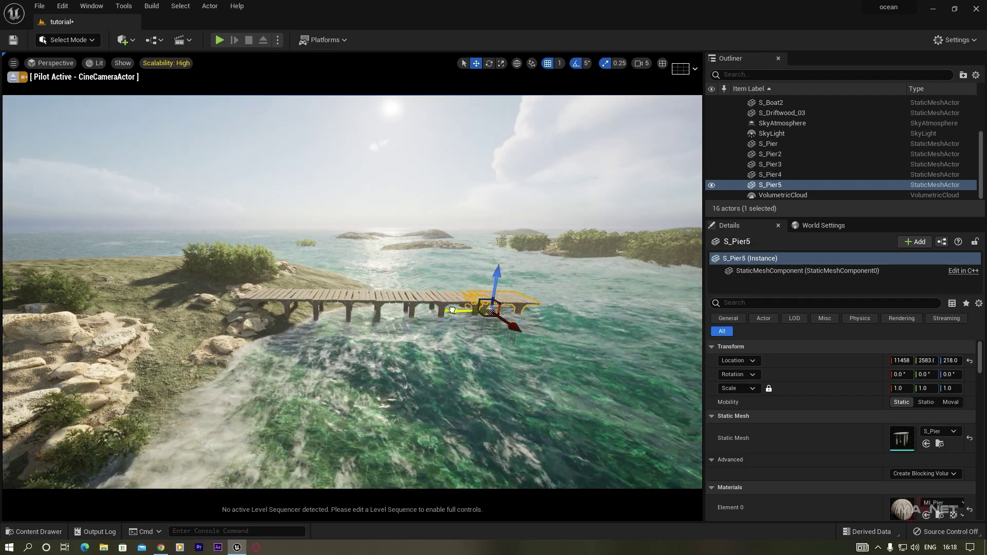
pyautogui.moveTo(352, 292); pyautogui.dragTo(315, 278, button='right')
pyautogui.press('Escape')
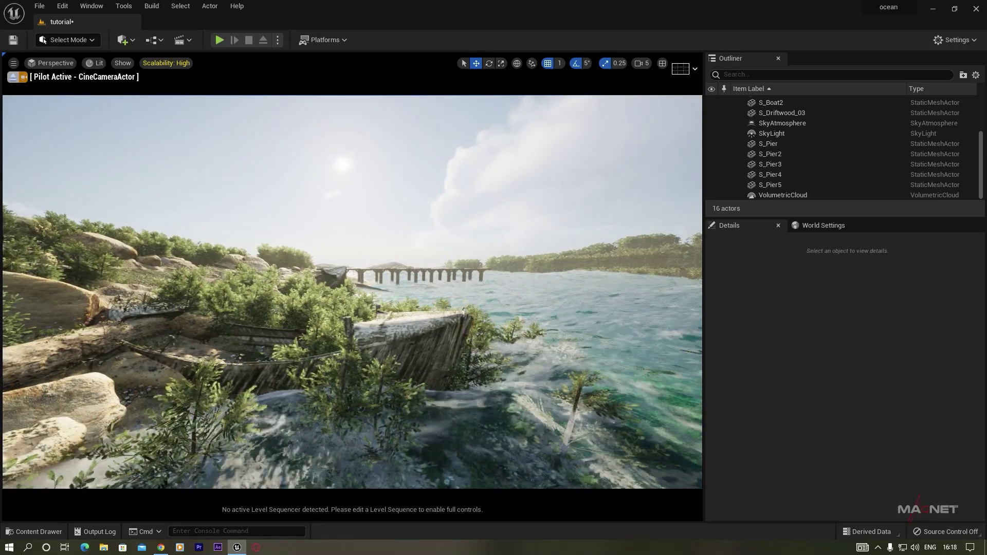
# Find the SM_Water_Tank static mesh in the Wild_West folder and place it on the distant shore across the water
pyautogui.click(37, 531)
pyautogui.scroll(-2, 487, 443)
pyautogui.scroll(-3, 487, 443)
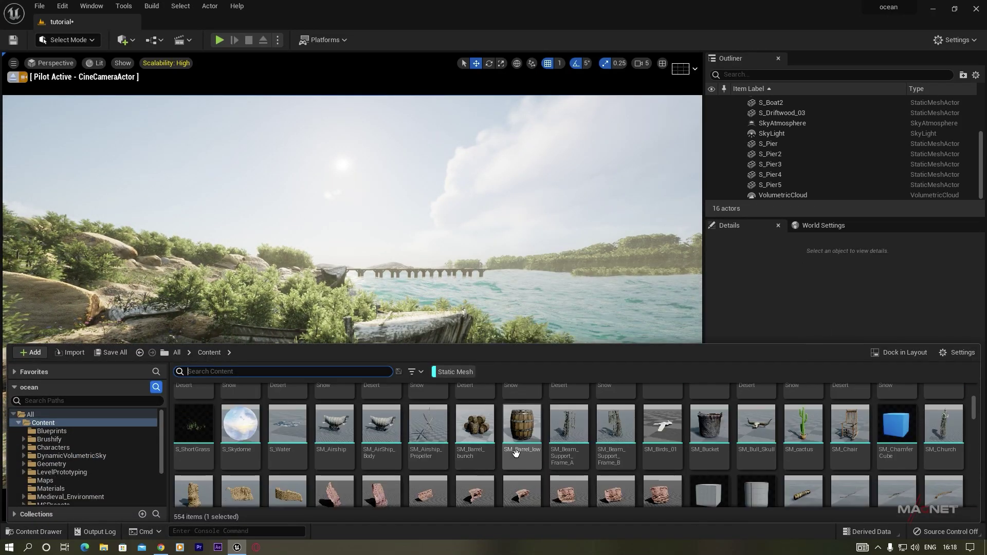
pyautogui.click(580, 445)
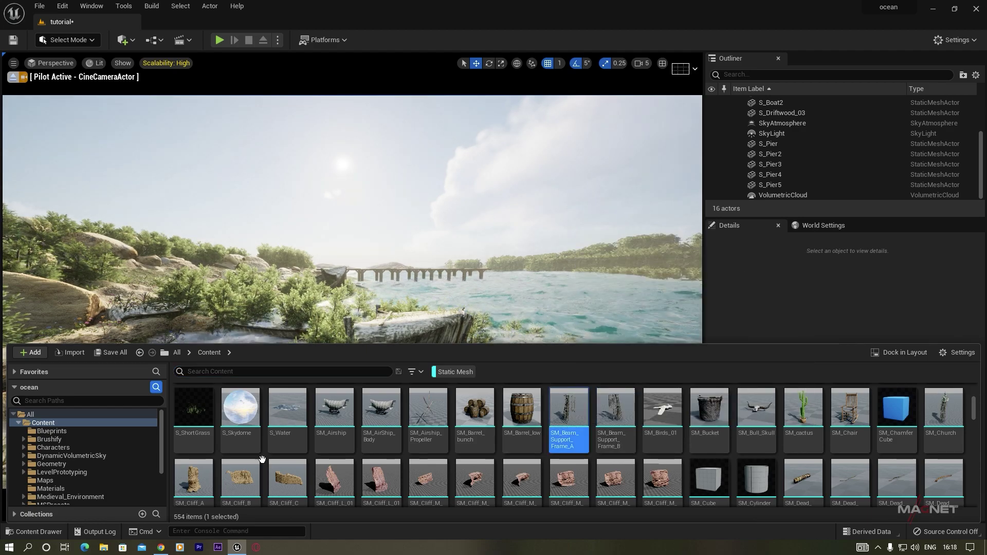
pyautogui.scroll(-5, 83, 483)
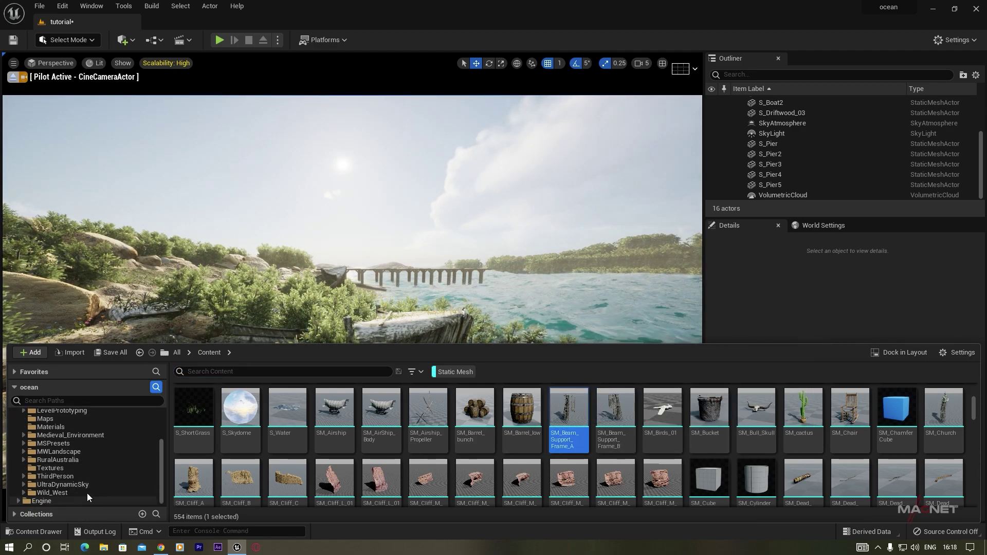
pyautogui.click(72, 492)
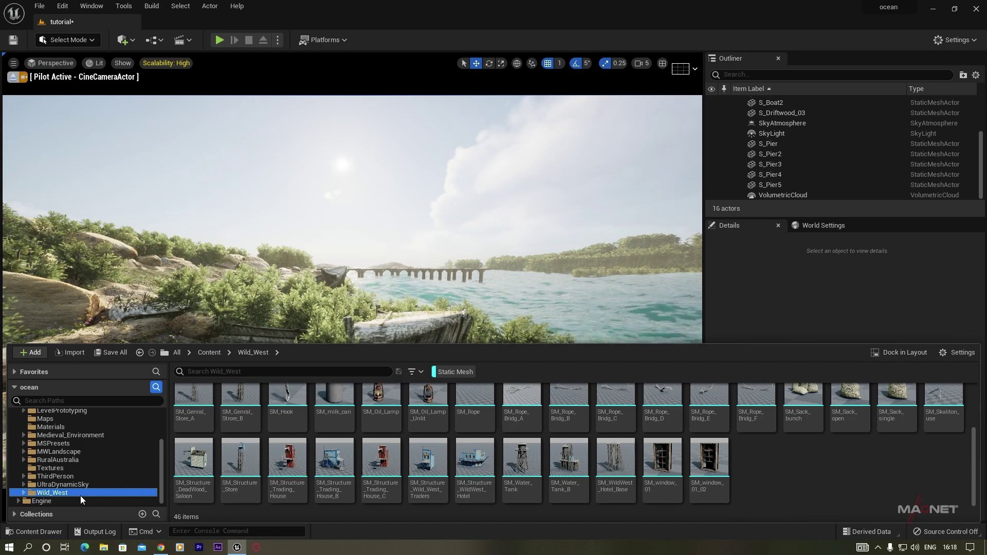
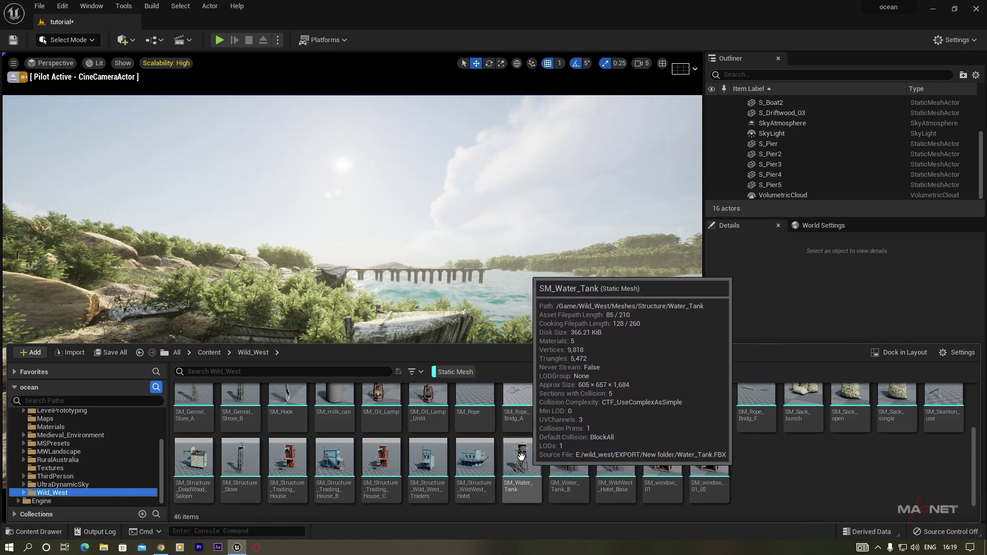
pyautogui.moveTo(522, 441); pyautogui.dragTo(596, 273)
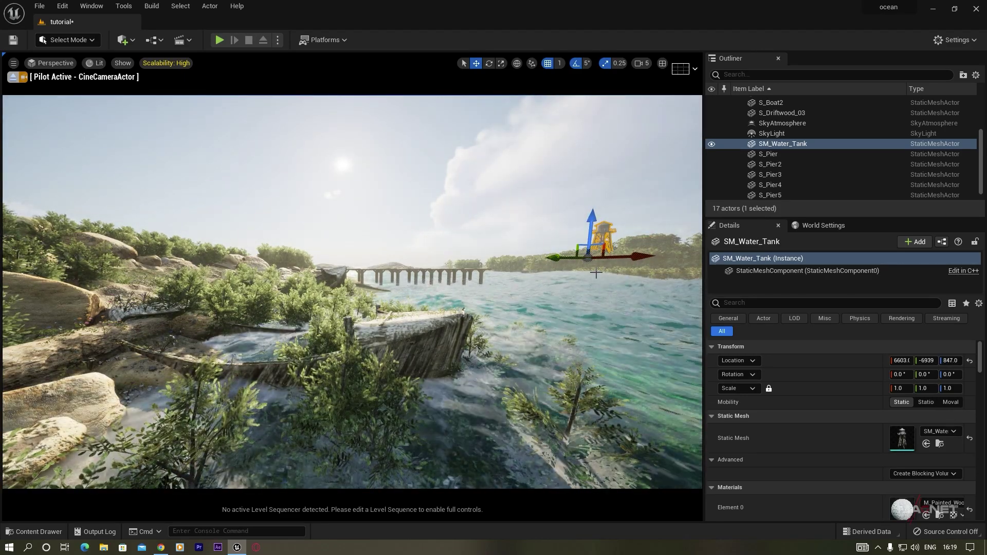
# Scale the water tank on the distant shore uniformly to 2.75
pyautogui.press('r')
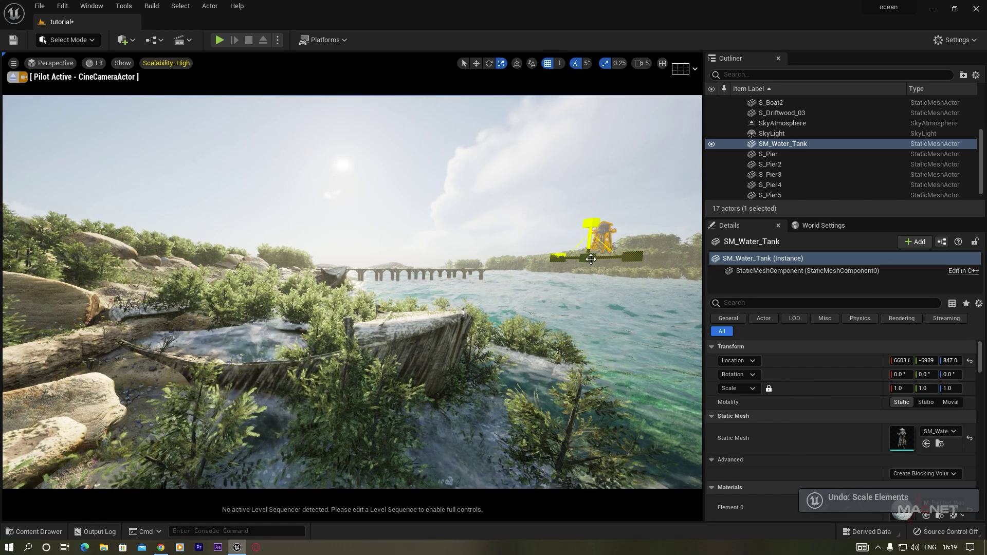
pyautogui.moveTo(588, 257); pyautogui.dragTo(603, 244)
pyautogui.press('Escape')
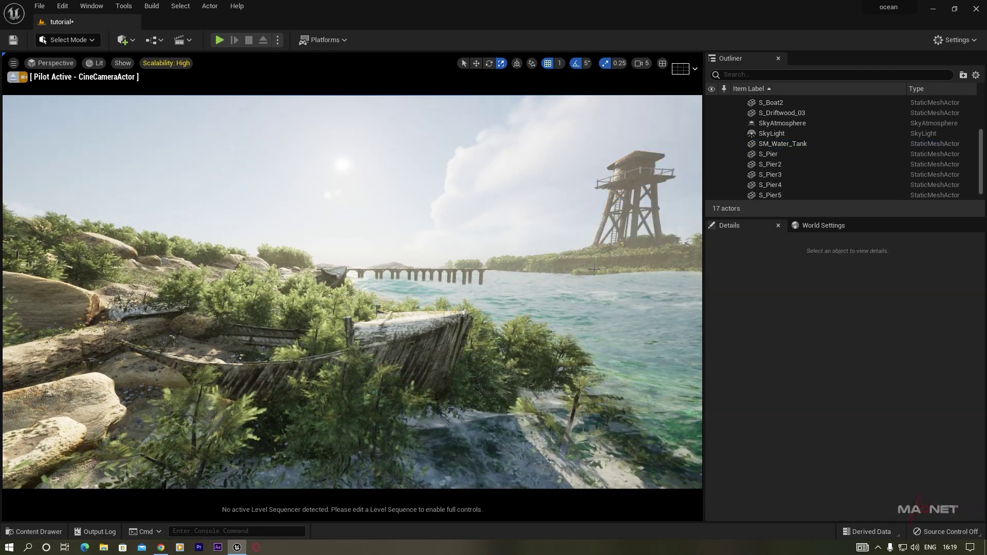
# Move the scaled water tank along the distant shore to X 3823 and lower it to Z 38
pyautogui.click(617, 258)
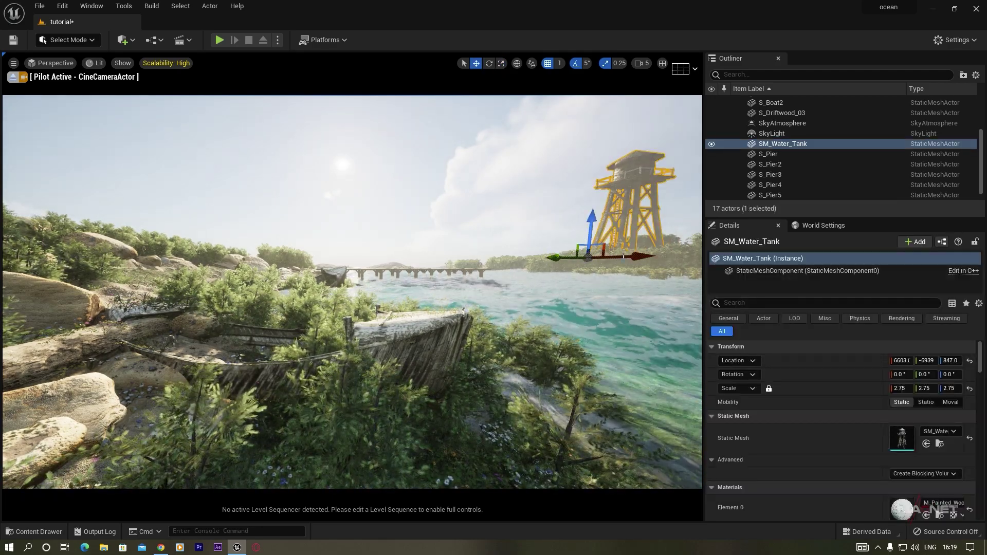
pyautogui.moveTo(616, 271); pyautogui.dragTo(562, 274)
pyautogui.moveTo(534, 218); pyautogui.dragTo(540, 235)
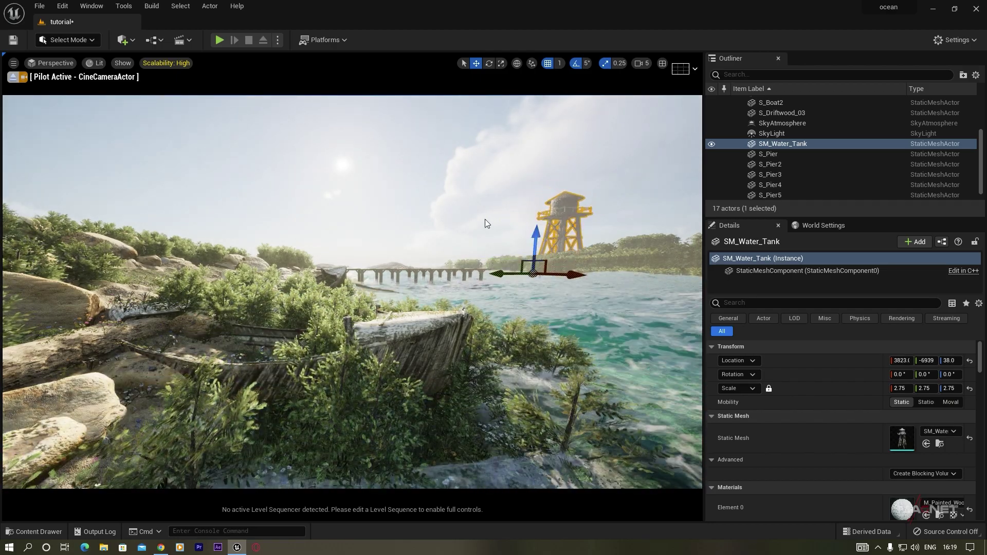
pyautogui.press('Escape')
# Place the SM_Water_Tank_B static mesh on the grassy hill above the rocks near the pier
pyautogui.moveTo(353, 292); pyautogui.dragTo(332, 252, button='right')
pyautogui.click(35, 531)
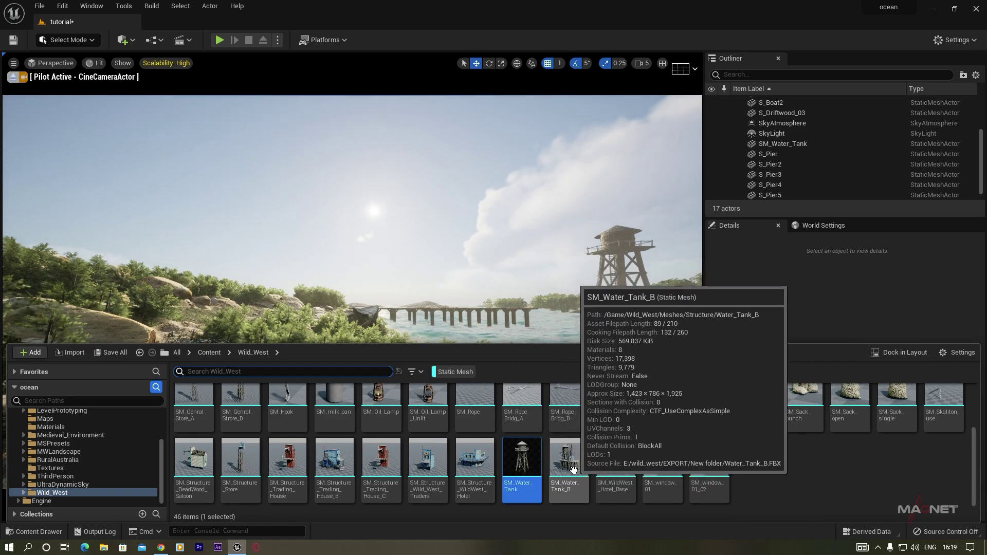
pyautogui.moveTo(564, 459); pyautogui.dragTo(246, 311)
pyautogui.press('w')
pyautogui.moveTo(164, 358)
pyautogui.mouseDown(button='right')
pyautogui.moveTo(177, 358)
pyautogui.moveTo(154, 390)
pyautogui.moveTo(164, 358)
pyautogui.mouseUp(button='right')
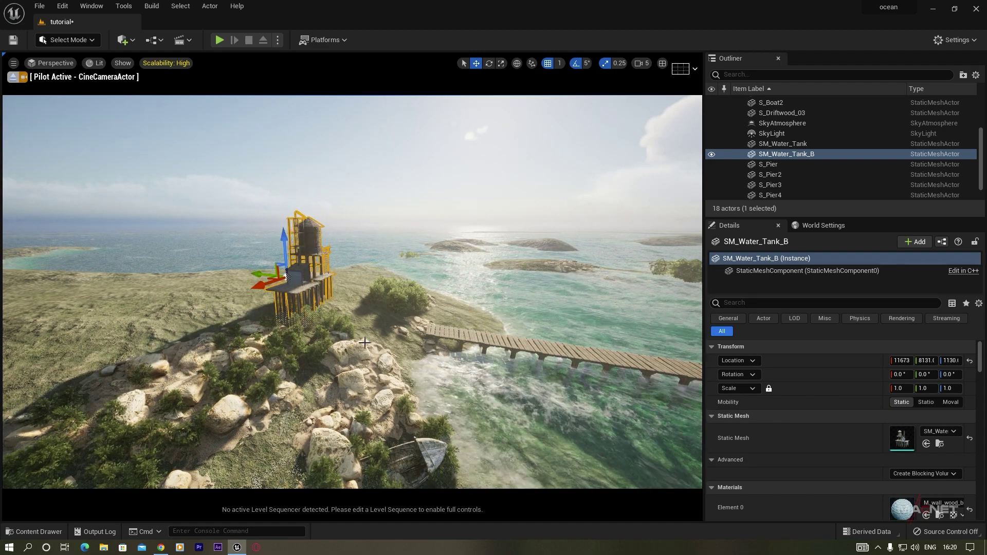
# Reposition and rotate the SM_Water_Tank_B structure on the grassy hill above the rocks
pyautogui.moveTo(318, 289); pyautogui.dragTo(397, 213)
pyautogui.click(399, 214)
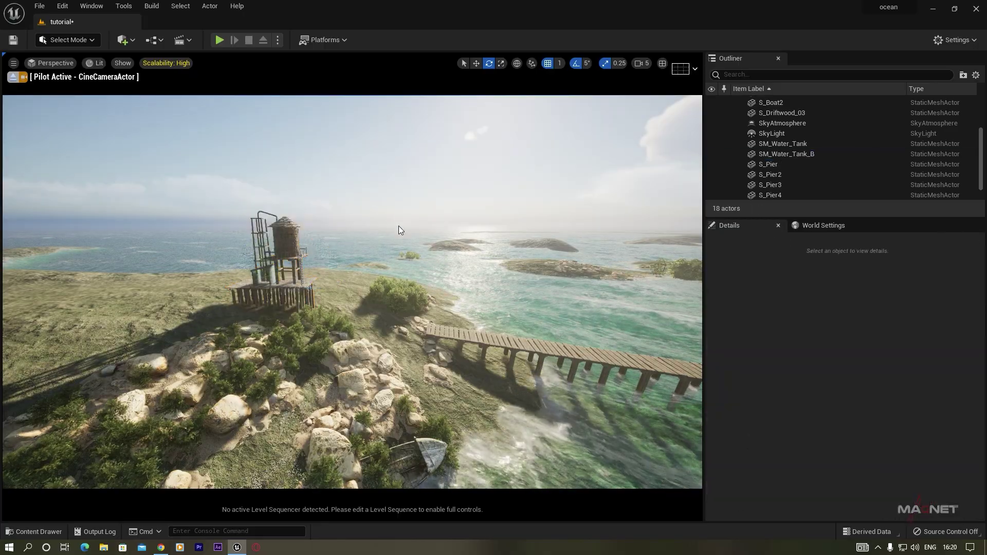
pyautogui.press('q')
pyautogui.moveTo(398, 214); pyautogui.dragTo(401, 190, button='right')
pyautogui.press('s')
pyautogui.press('e')
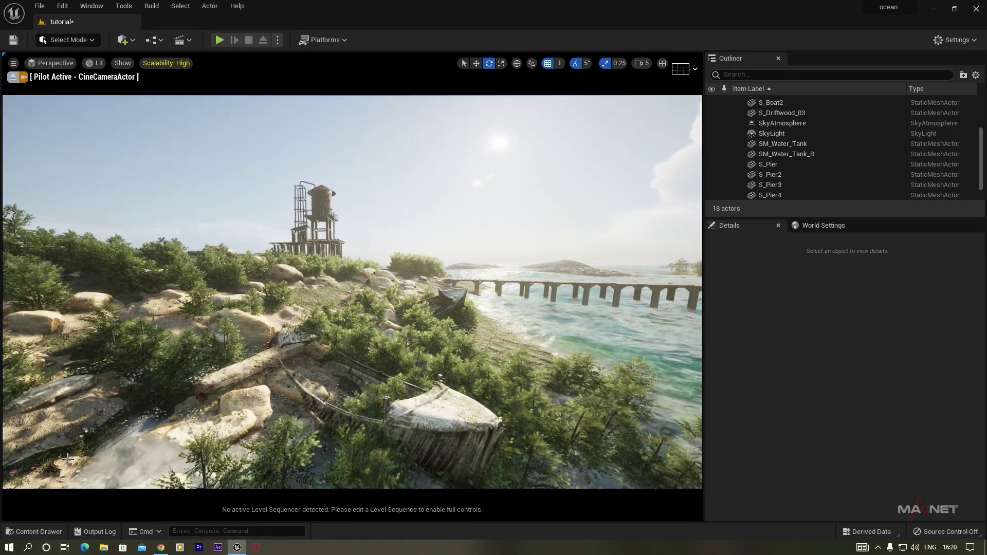
# Find the SM_Tree_M_03 static mesh in the RuralAustralia folder and place it among the bushes beside the hilltop water tank
pyautogui.click(42, 530)
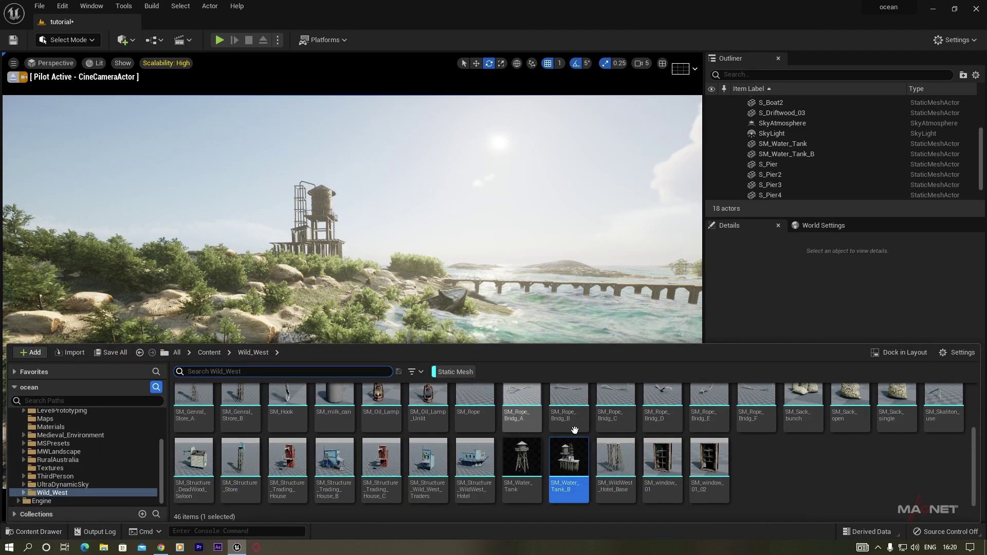
pyautogui.scroll(3, 312, 446)
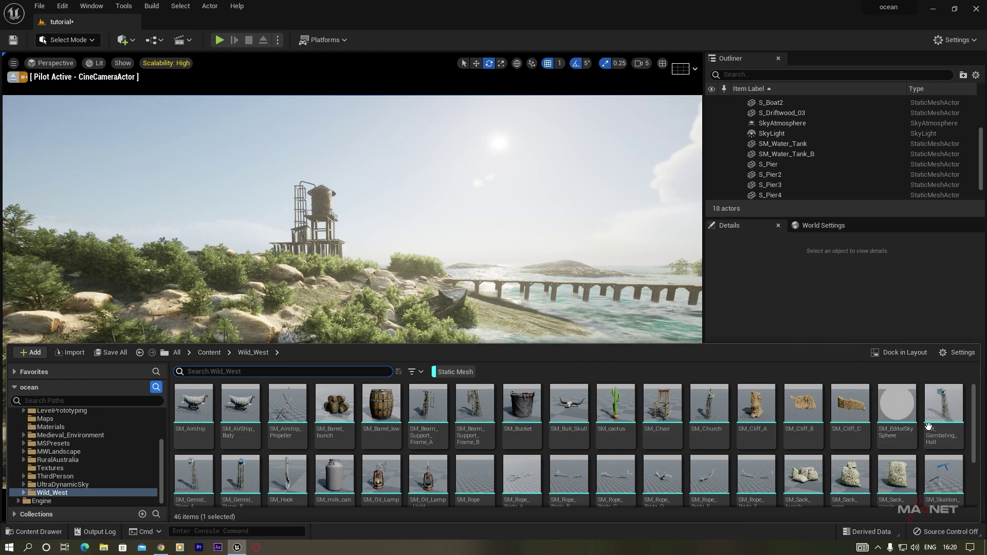
pyautogui.click(46, 422)
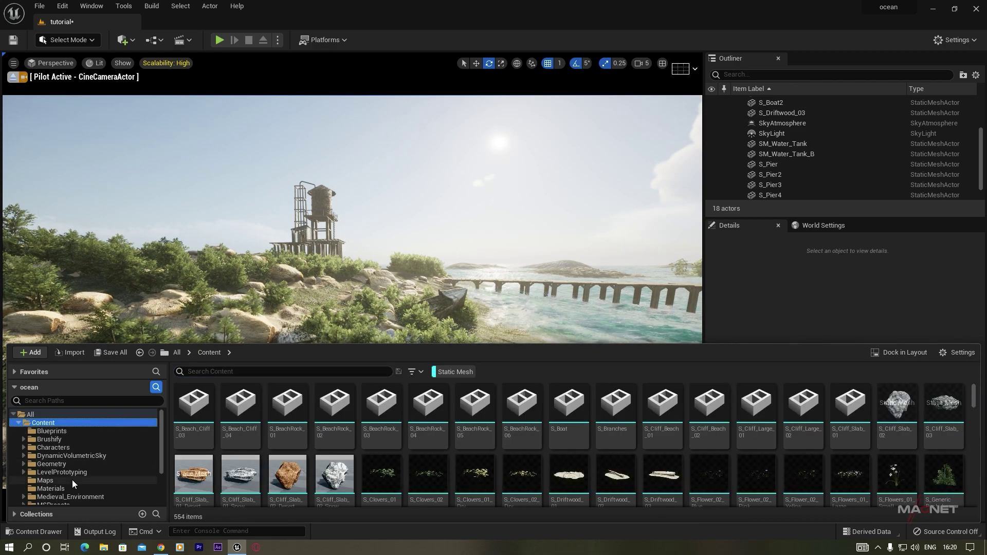
pyautogui.moveTo(974, 396); pyautogui.dragTo(974, 491)
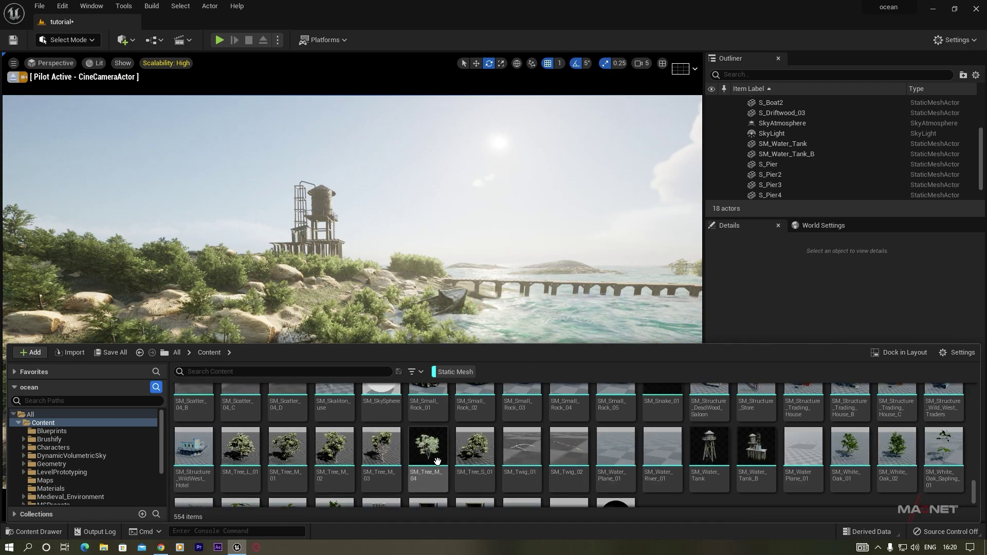
pyautogui.scroll(-3, 54, 474)
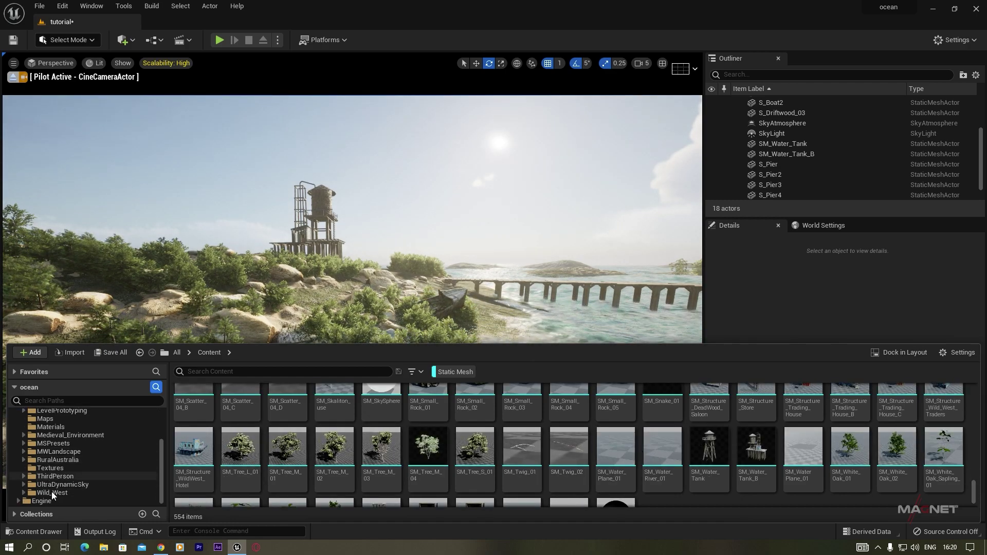
pyautogui.click(27, 458)
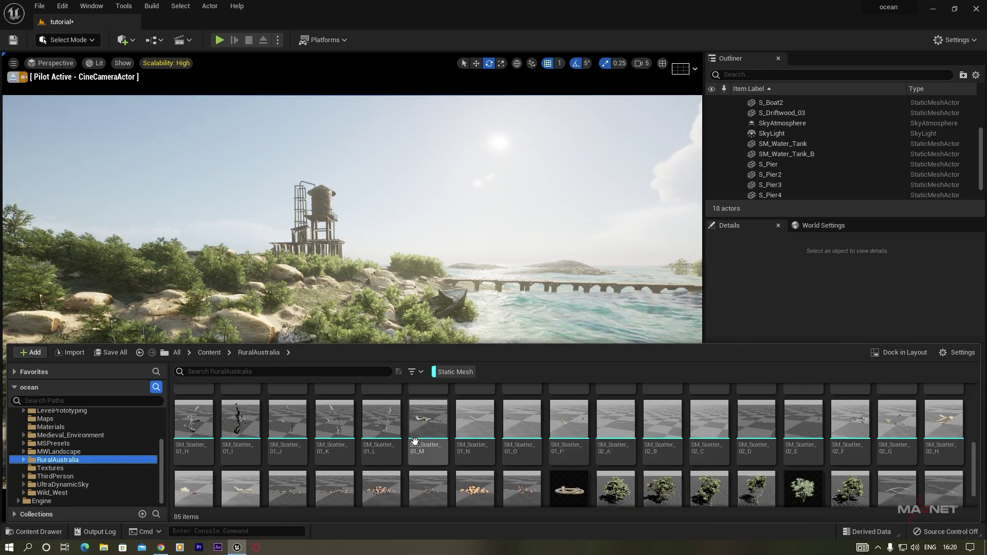
pyautogui.moveTo(755, 478)
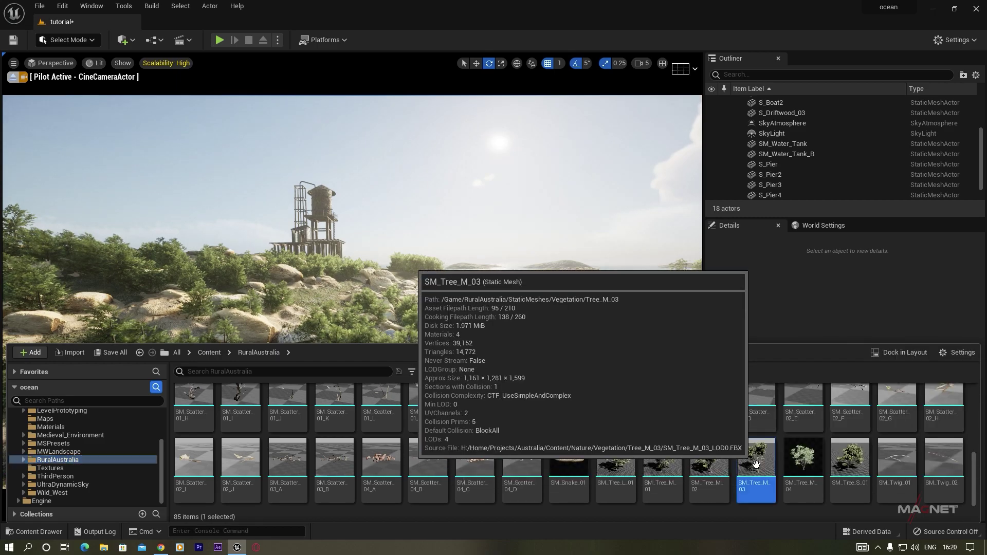
pyautogui.moveTo(755, 464); pyautogui.dragTo(194, 256)
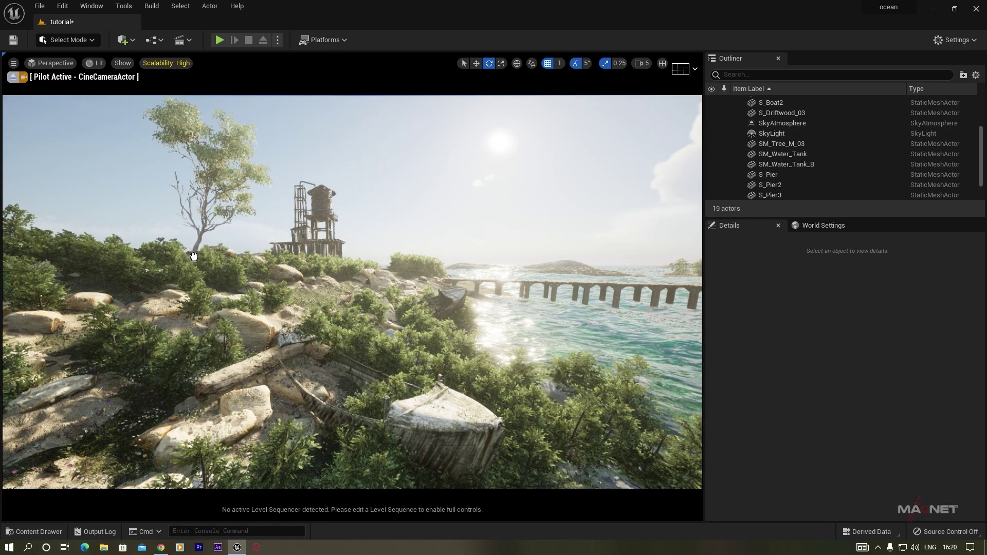
pyautogui.click(71, 215)
# Duplicate the SM_Tree_M_03 tree and set the copy farther along the grassy hill, away from the water tank
pyautogui.moveTo(292, 303); pyautogui.dragTo(261, 309, button='right')
pyautogui.press('w')
pyautogui.press('s')
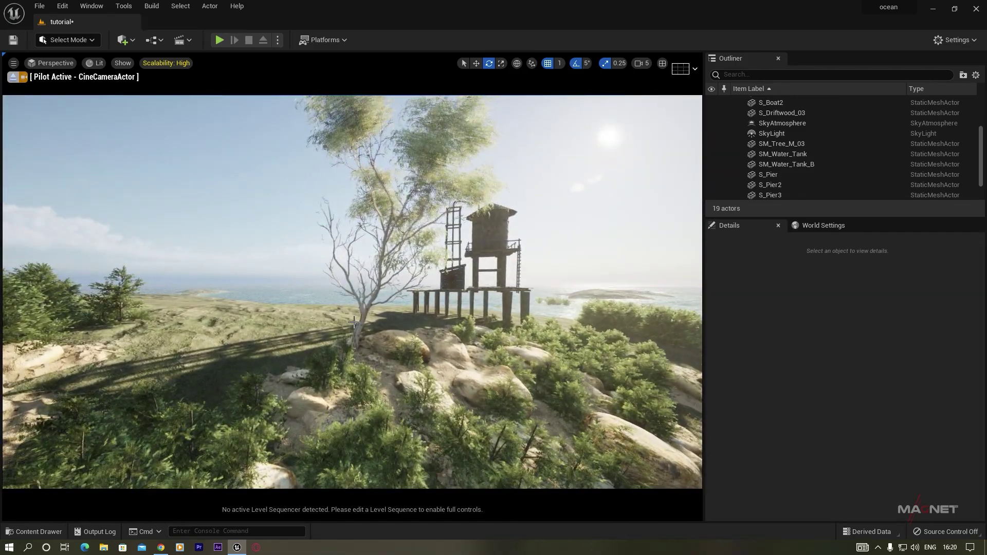
pyautogui.click(354, 379)
pyautogui.press('w')
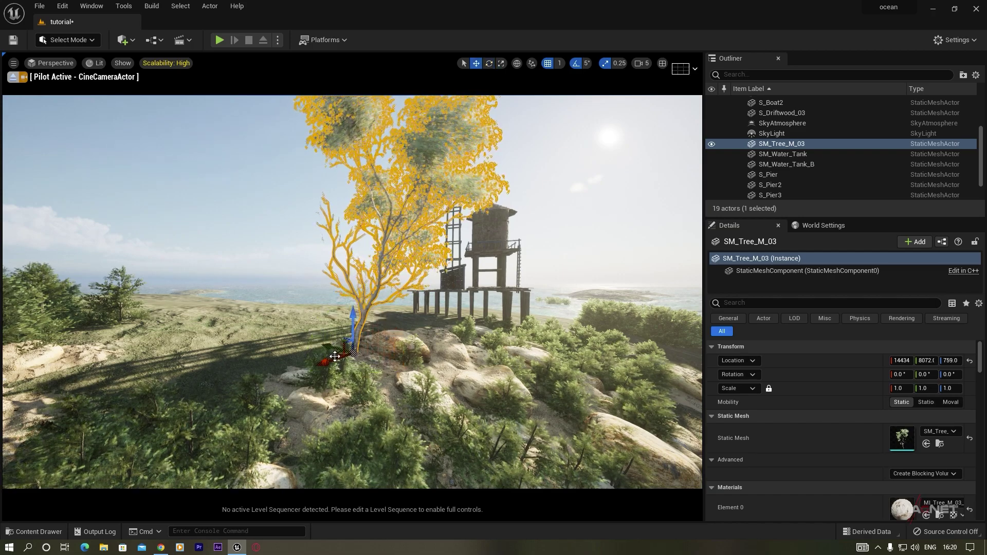
pyautogui.keyDown('alt'); pyautogui.moveTo(328, 372); pyautogui.dragTo(251, 284); pyautogui.keyUp('alt')
pyautogui.click(285, 247)
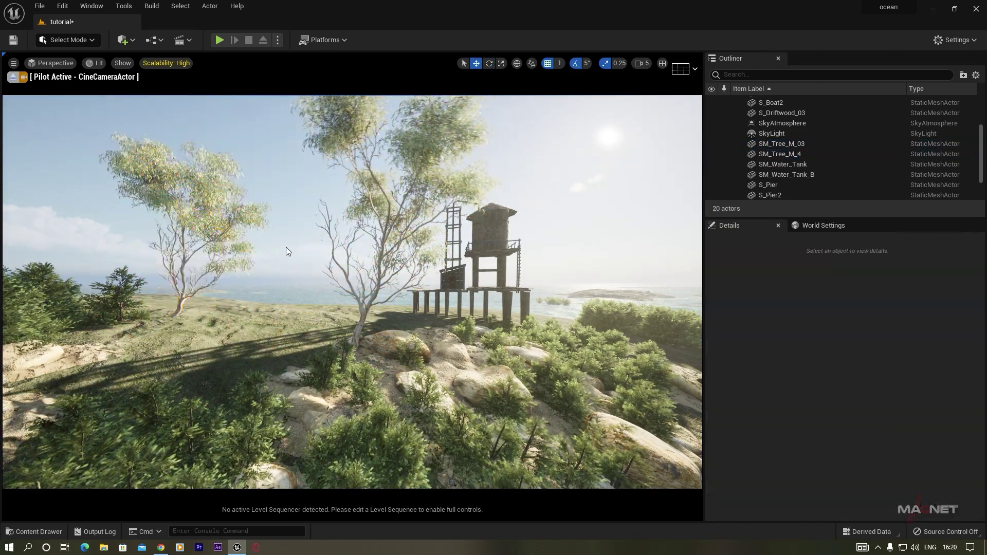
# Rotate the duplicated tree on the open grass around its vertical axis to about -130 degrees
pyautogui.click(200, 203)
pyautogui.press('e')
pyautogui.moveTo(177, 340); pyautogui.dragTo(133, 285)
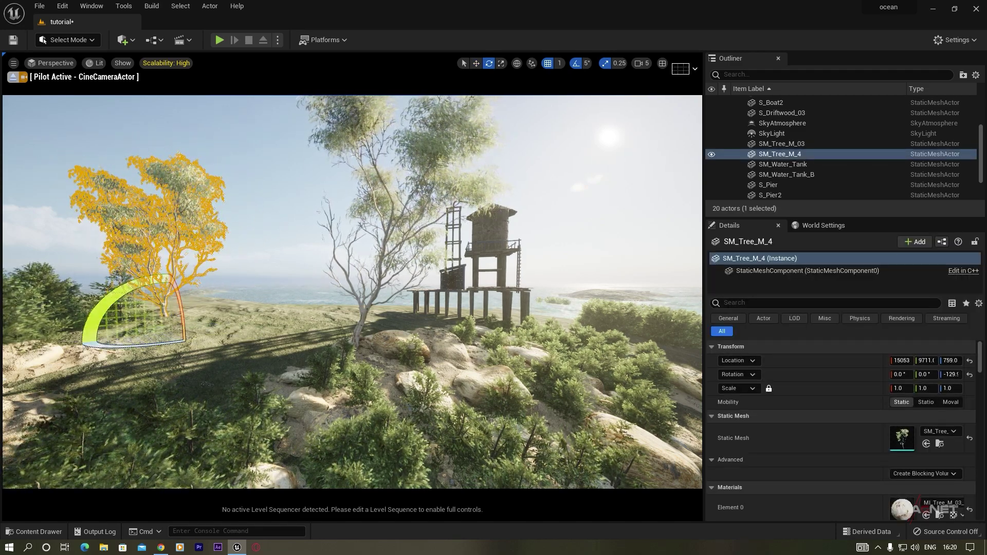
pyautogui.press('Escape')
# Duplicate the original SM_Tree_M_03 tree and place the copy just beyond the hilltop water tank at X 11190 and Z 542
pyautogui.click(363, 333)
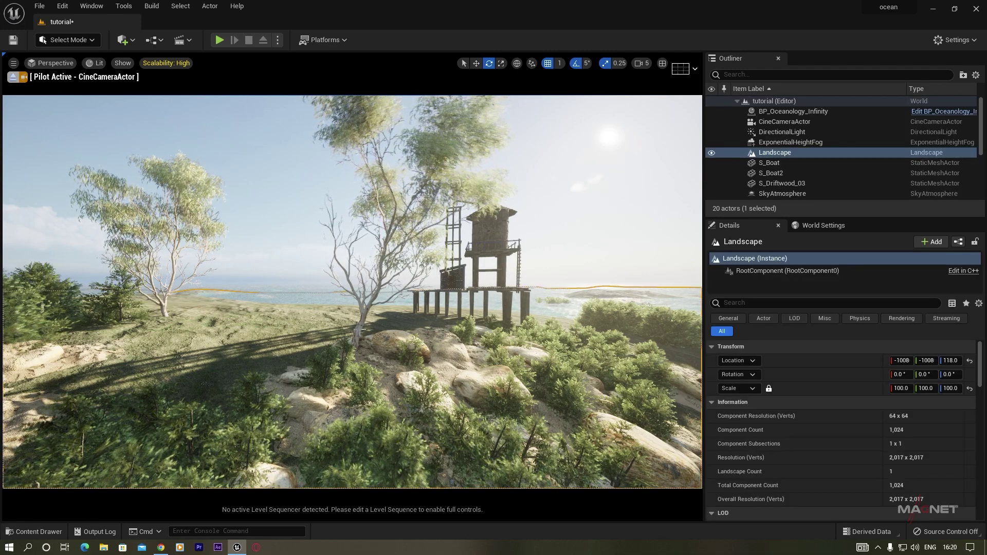
pyautogui.click(335, 358)
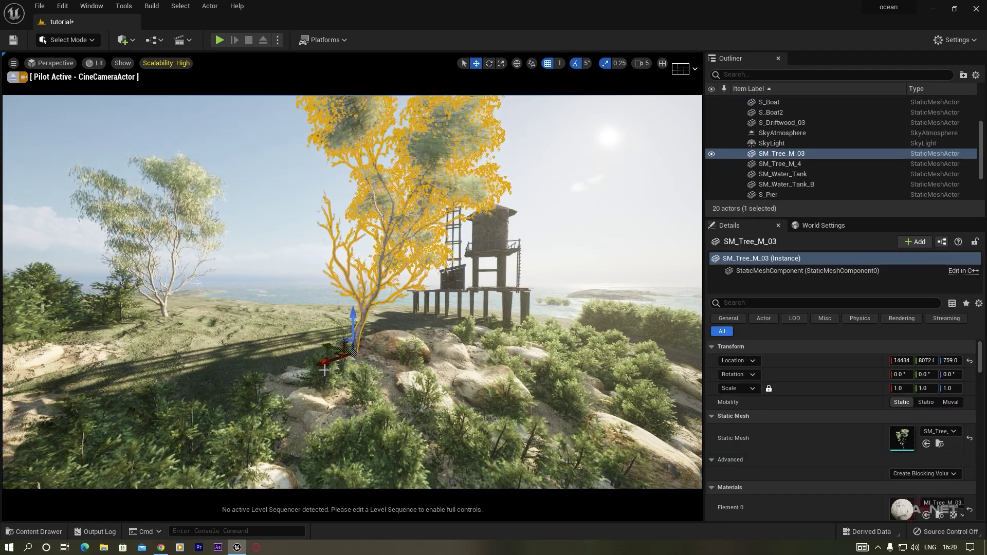
pyautogui.keyDown('alt'); pyautogui.moveTo(324, 362); pyautogui.dragTo(469, 328); pyautogui.keyUp('alt')
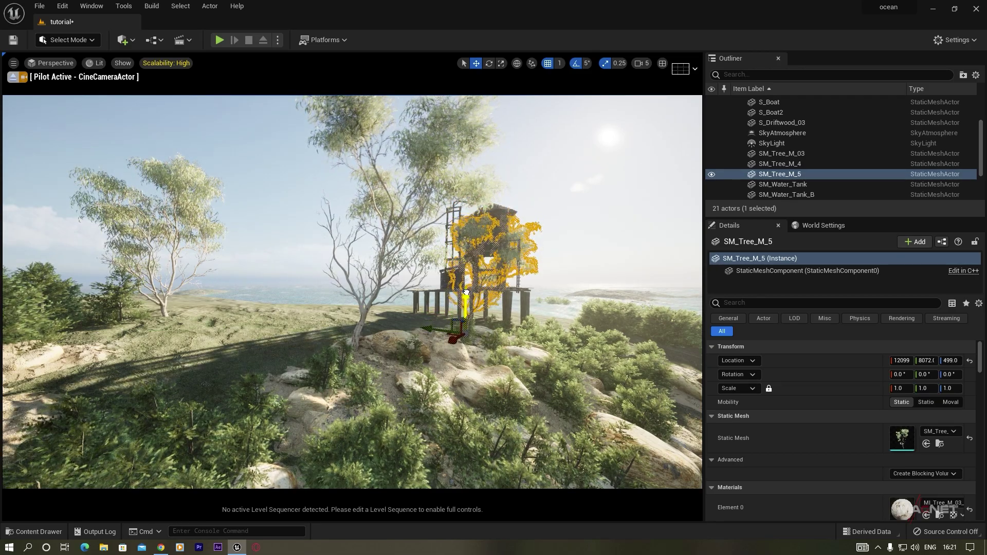
pyautogui.press('d')
pyautogui.moveTo(418, 350)
pyautogui.mouseDown(button='right')
pyautogui.moveTo(360, 350)
pyautogui.moveTo(418, 351)
pyautogui.mouseUp(button='right')
pyautogui.press('w')
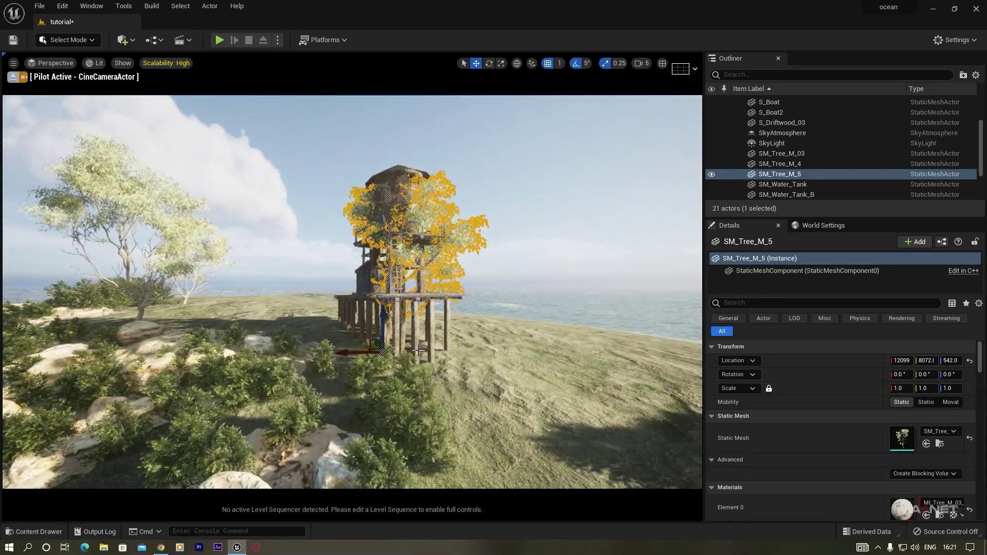
pyautogui.moveTo(348, 353); pyautogui.dragTo(433, 356)
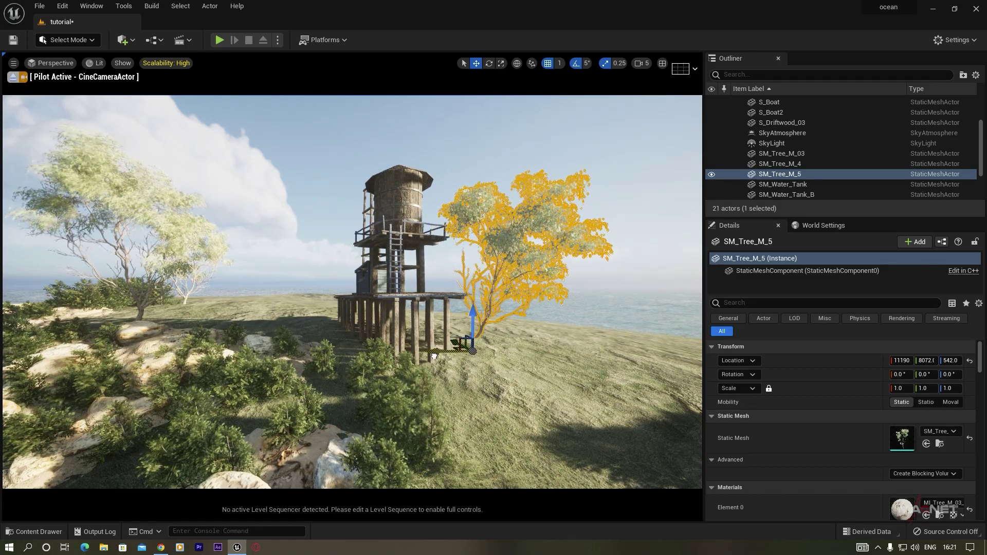
pyautogui.click(511, 163)
# Turn off the Static Mesh filter in the content browser and open the Birds folder under RuralAustralia's Effects
pyautogui.moveTo(511, 163); pyautogui.dragTo(378, 240, button='right')
pyautogui.press('w')
pyautogui.press('s')
pyautogui.press('w')
pyautogui.press('s')
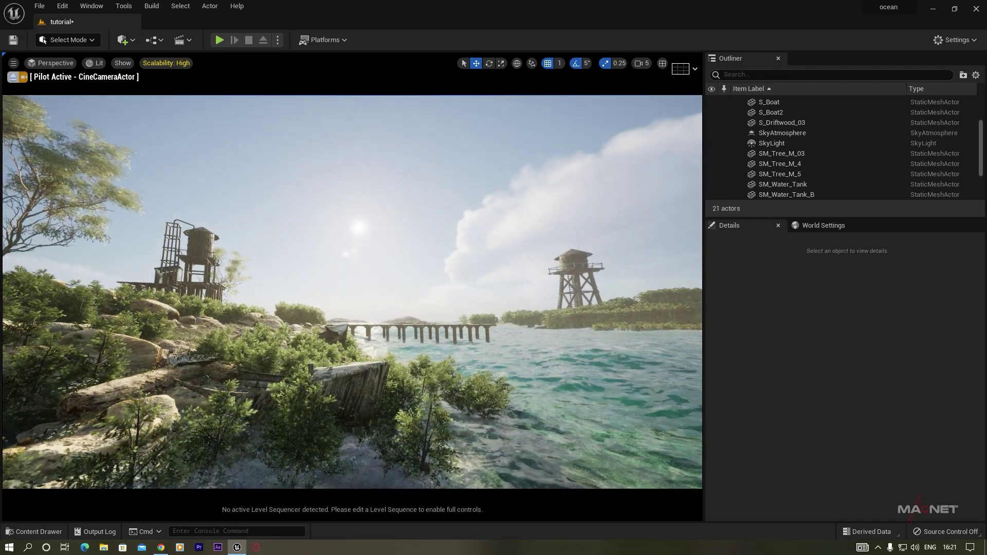
pyautogui.click(35, 532)
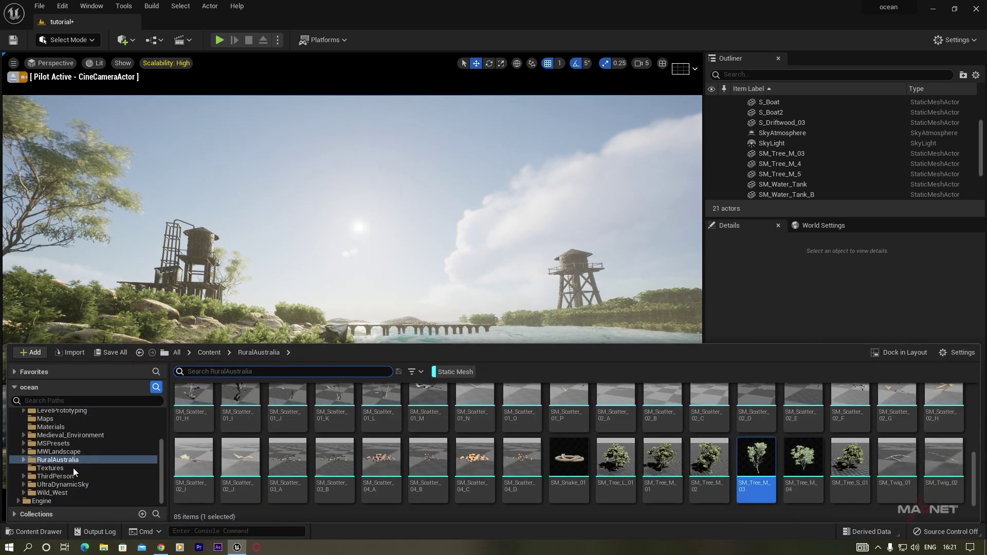
pyautogui.click(452, 372)
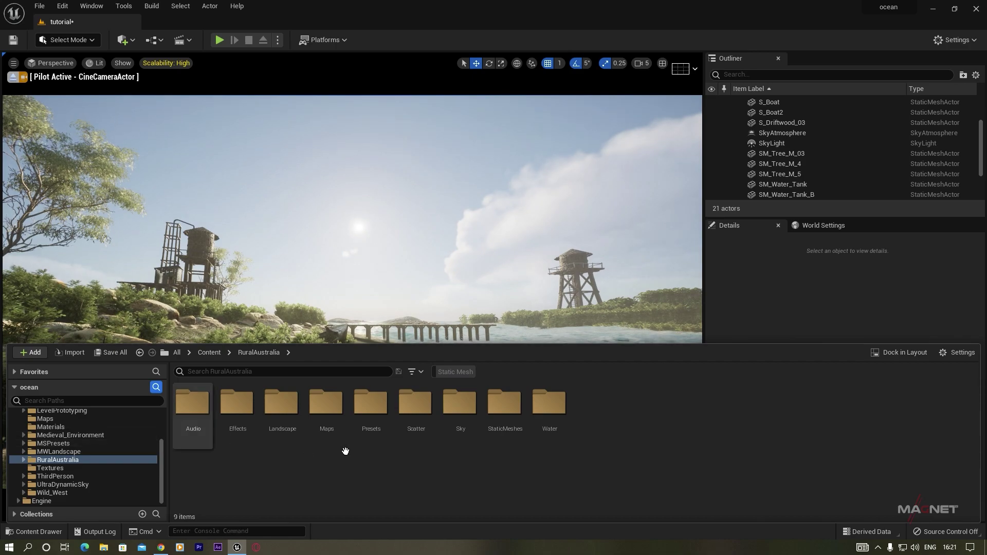
pyautogui.doubleClick(242, 406)
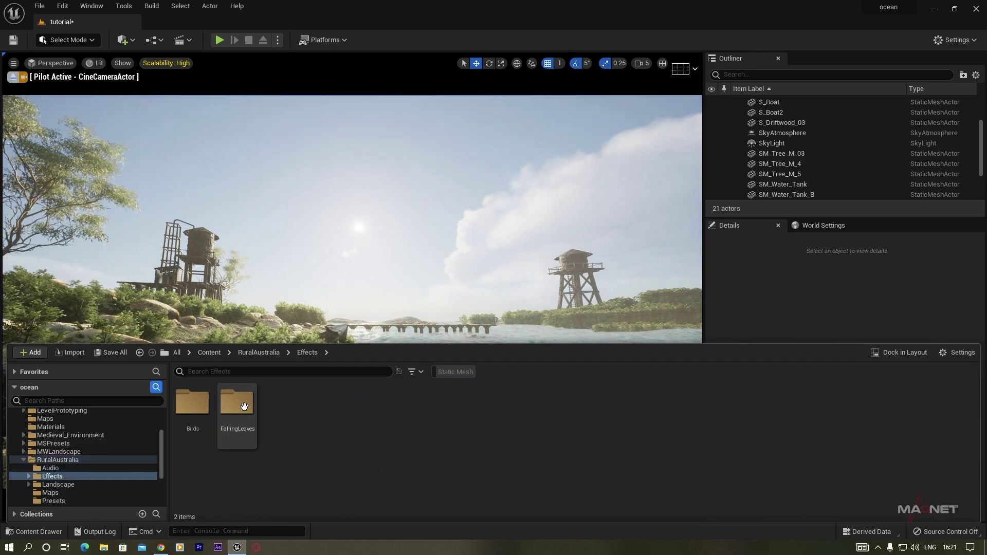
pyautogui.doubleClick(194, 406)
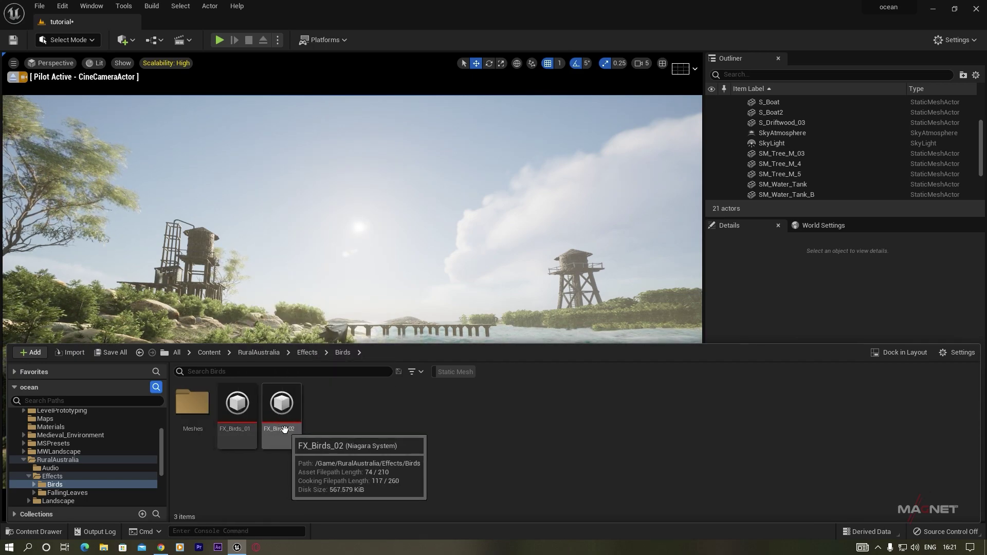
# Place the FX_Birds_02 Niagara system in the scene near the water tank on the distant shore
pyautogui.moveTo(245, 303); pyautogui.dragTo(259, 310, button='right')
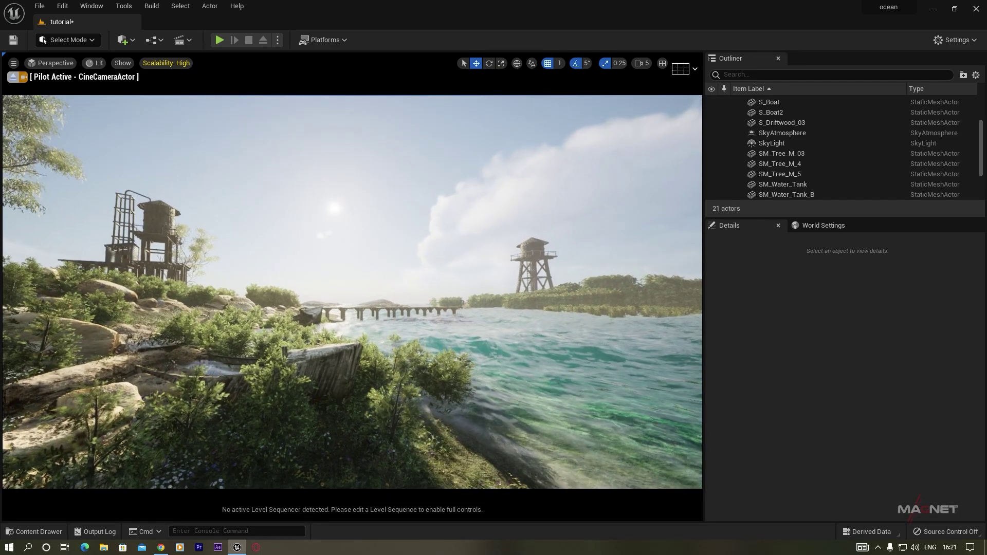
pyautogui.click(48, 532)
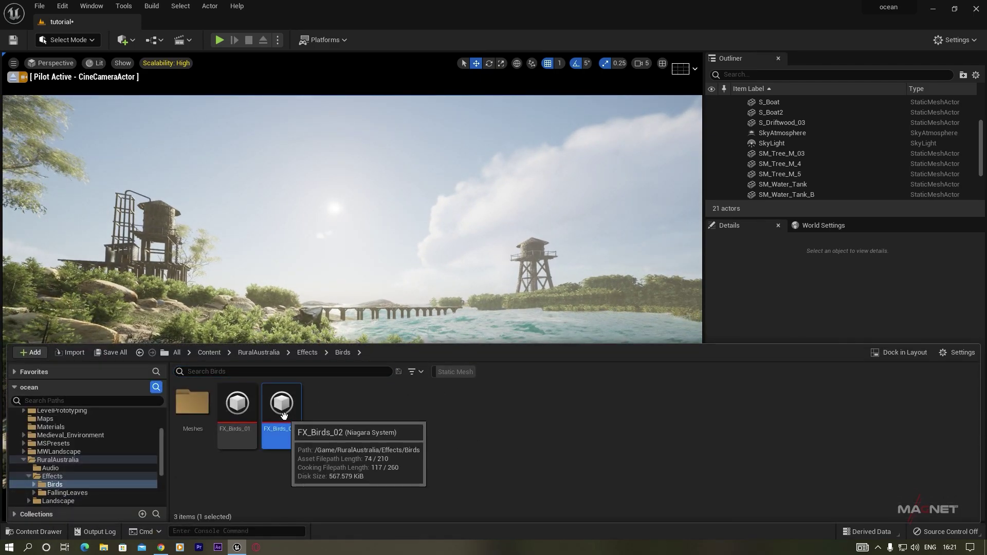
pyautogui.moveTo(453, 258); pyautogui.dragTo(521, 248)
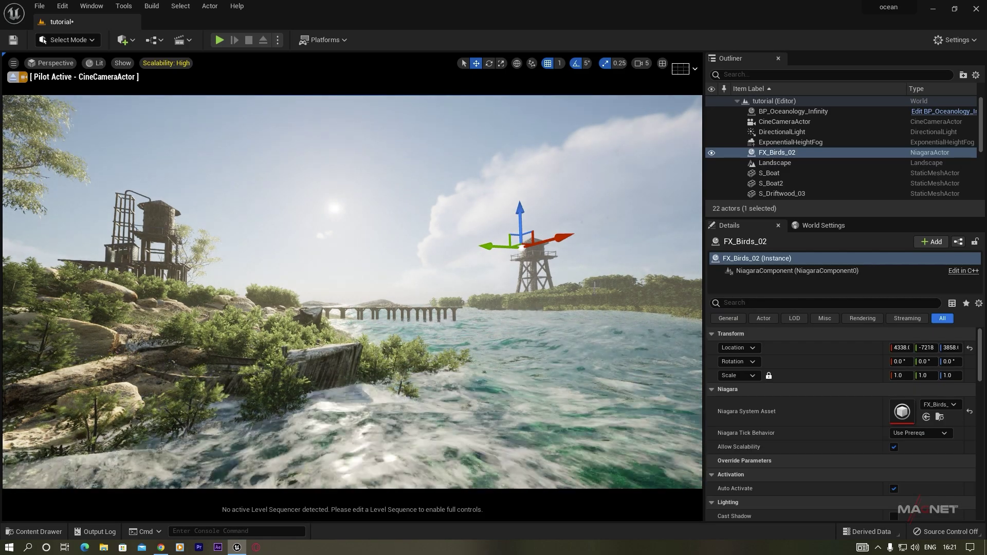
pyautogui.click(524, 172)
# Place two more FX_Birds_02 effects, one by the hilltop trees and one near the distant shore's water tank
pyautogui.moveTo(524, 172); pyautogui.dragTo(581, 176, button='right')
pyautogui.press('w')
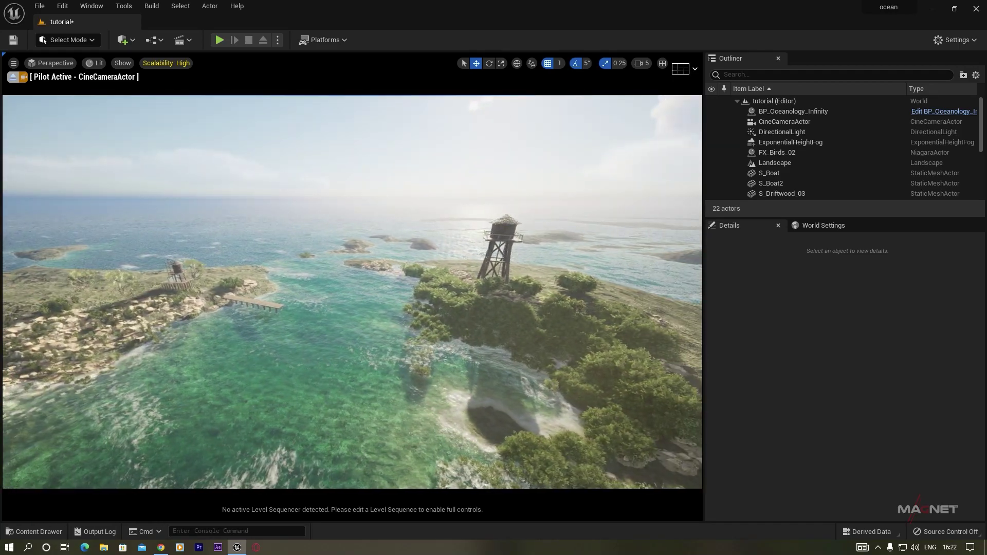
pyautogui.press('w')
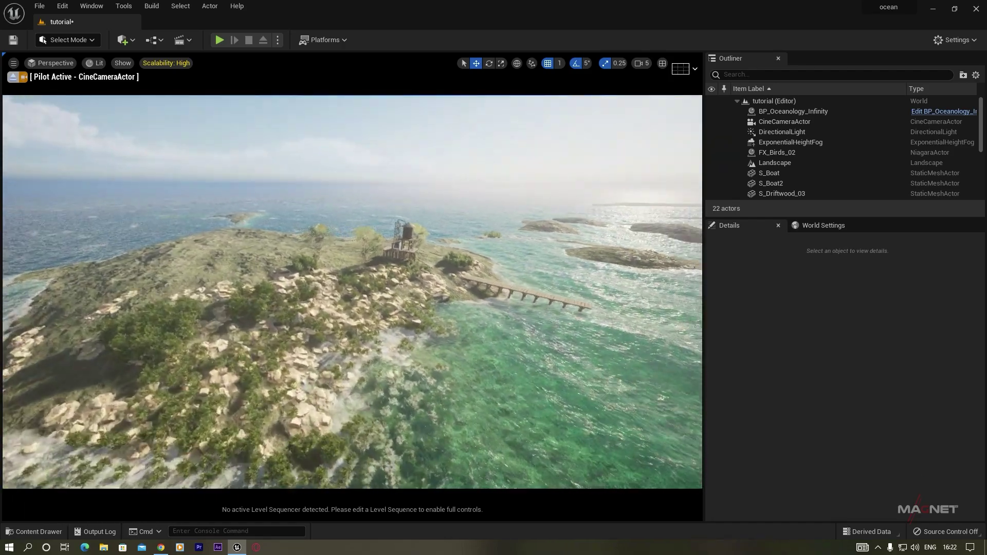
pyautogui.press('w')
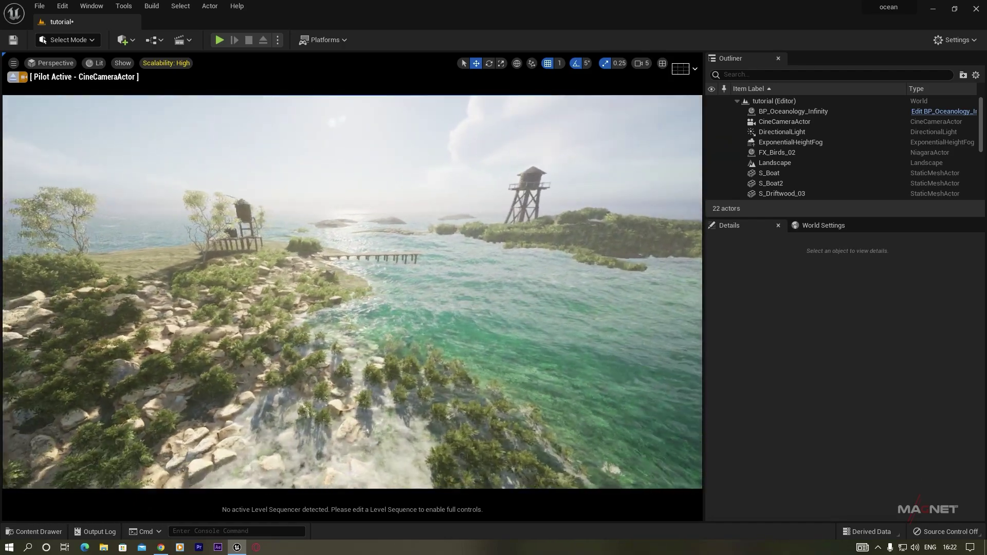
pyautogui.press('s')
pyautogui.press('w')
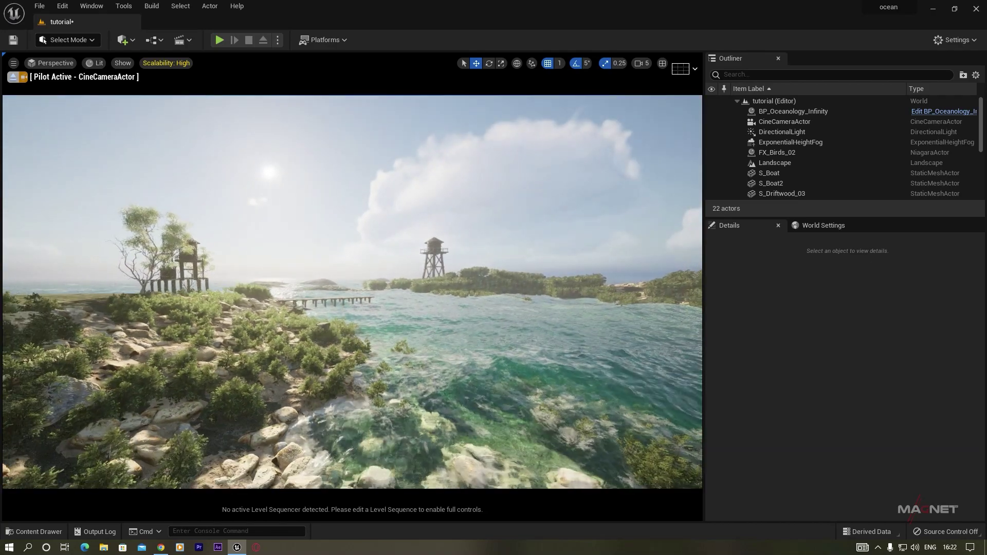
pyautogui.click(39, 528)
pyautogui.moveTo(281, 414); pyautogui.dragTo(153, 268)
pyautogui.click(38, 536)
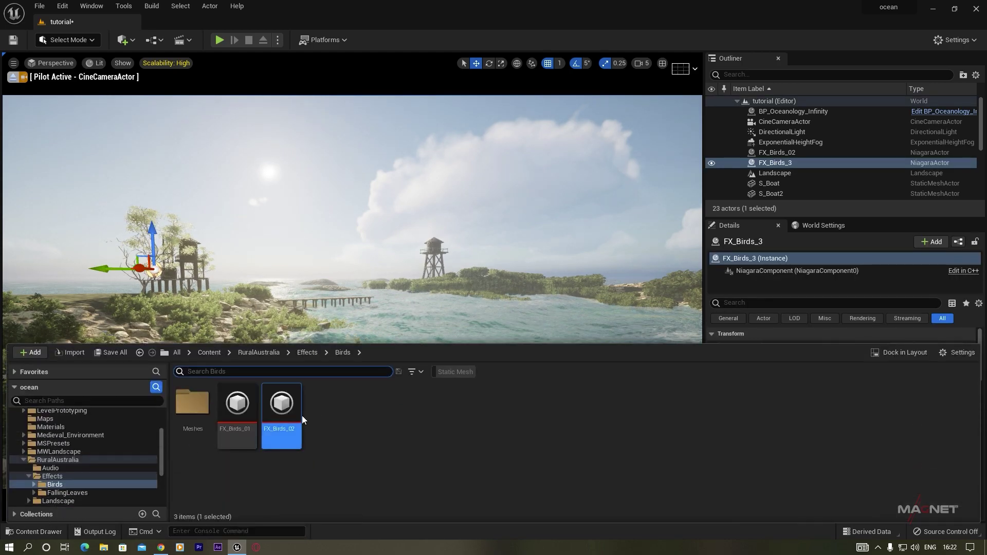
pyautogui.moveTo(281, 406); pyautogui.dragTo(453, 280)
pyautogui.press('Escape')
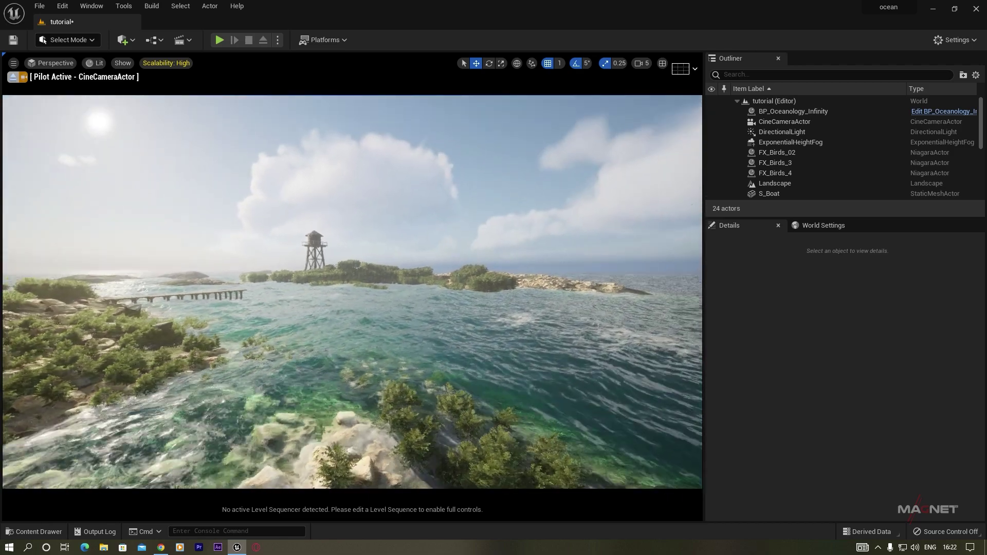
# Move the FX_Birds_3 effect beside the hilltop trees, to X 16284, Y 6647 and Z 1588
pyautogui.moveTo(452, 280); pyautogui.dragTo(134, 246, button='right')
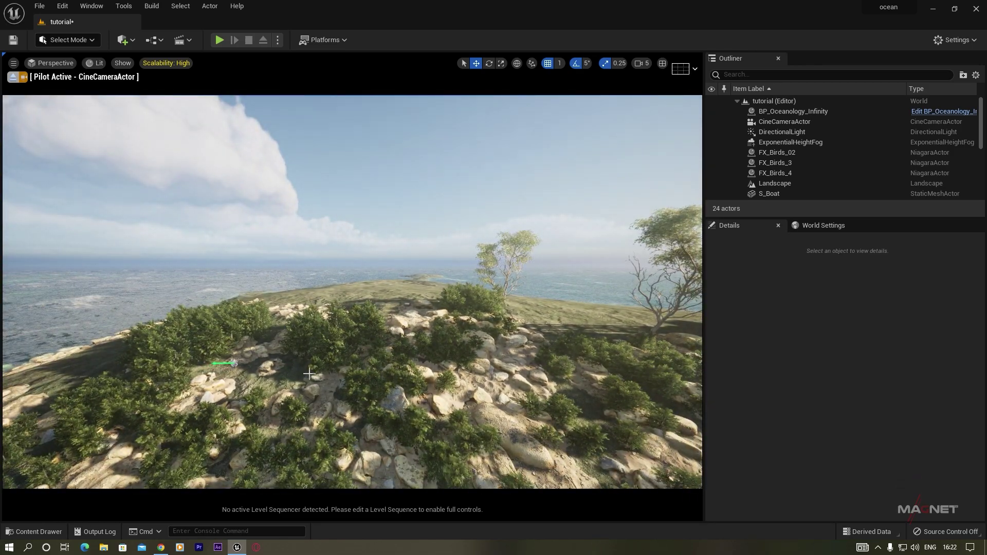
pyautogui.click(231, 362)
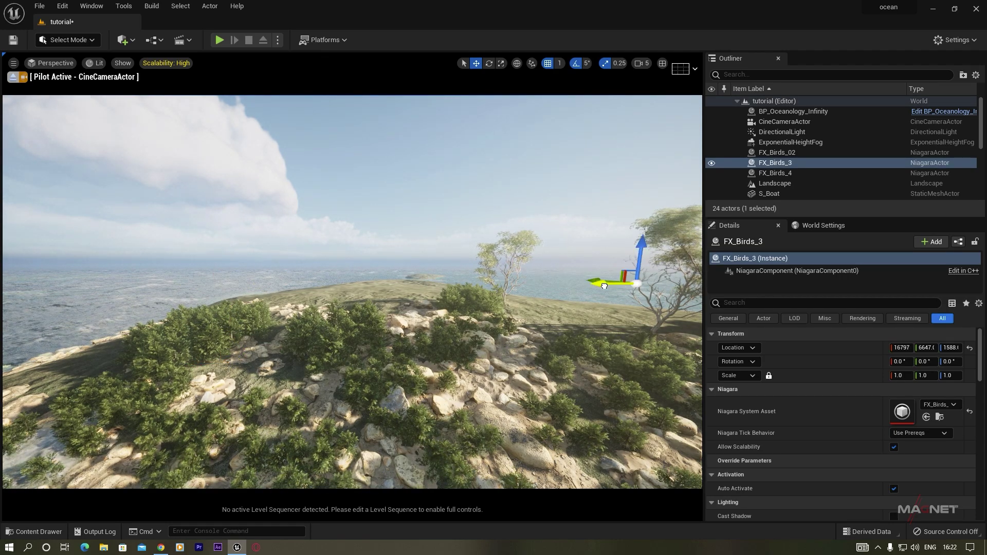
pyautogui.moveTo(537, 341); pyautogui.dragTo(631, 333, button='right')
pyautogui.click(347, 208)
pyautogui.moveTo(346, 208); pyautogui.dragTo(368, 283, button='right')
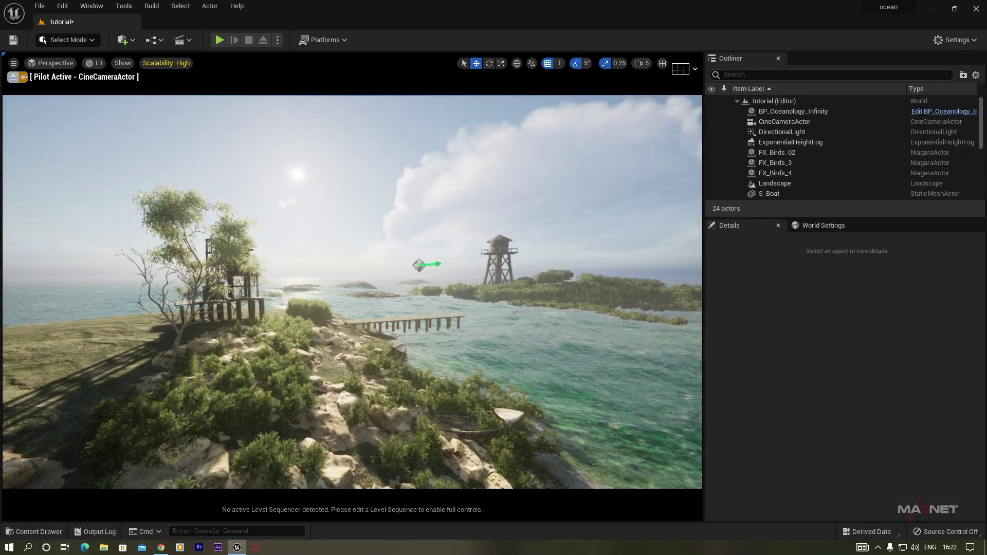
pyautogui.click(419, 264)
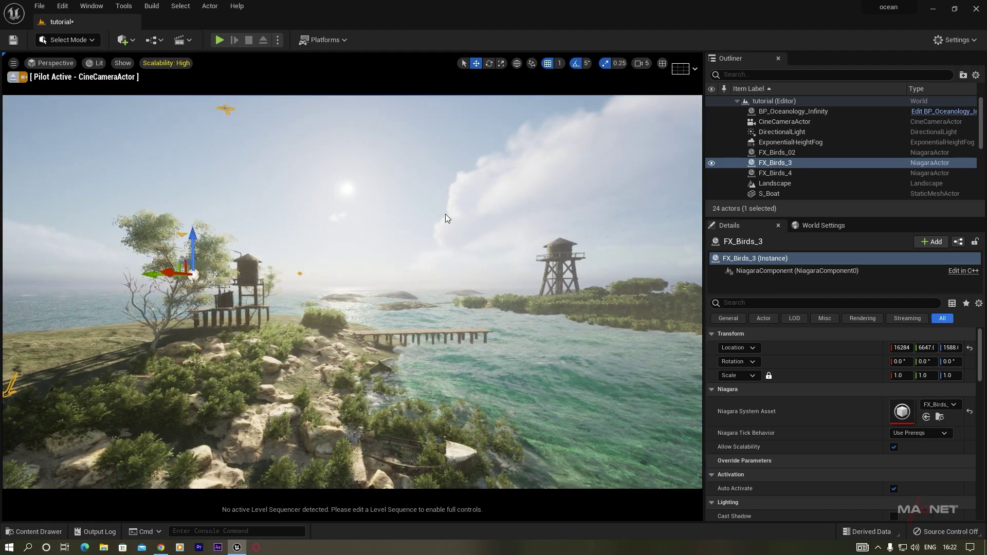
pyautogui.click(380, 292)
pyautogui.moveTo(381, 292)
pyautogui.mouseDown(button='right')
pyautogui.moveTo(318, 294)
pyautogui.moveTo(324, 288)
pyautogui.mouseUp(button='right')
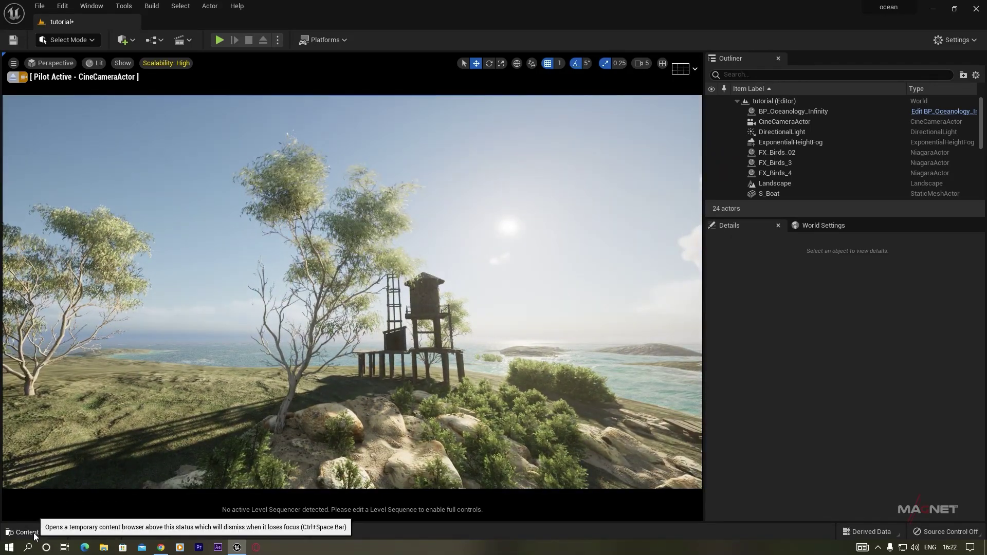
# Place the FX_FallingLeaves Niagara system from the FallingLeaves effects folder at the tree beside the hilltop water tank, at X 14811, Y 7485 and Z 1408
pyautogui.click(33, 533)
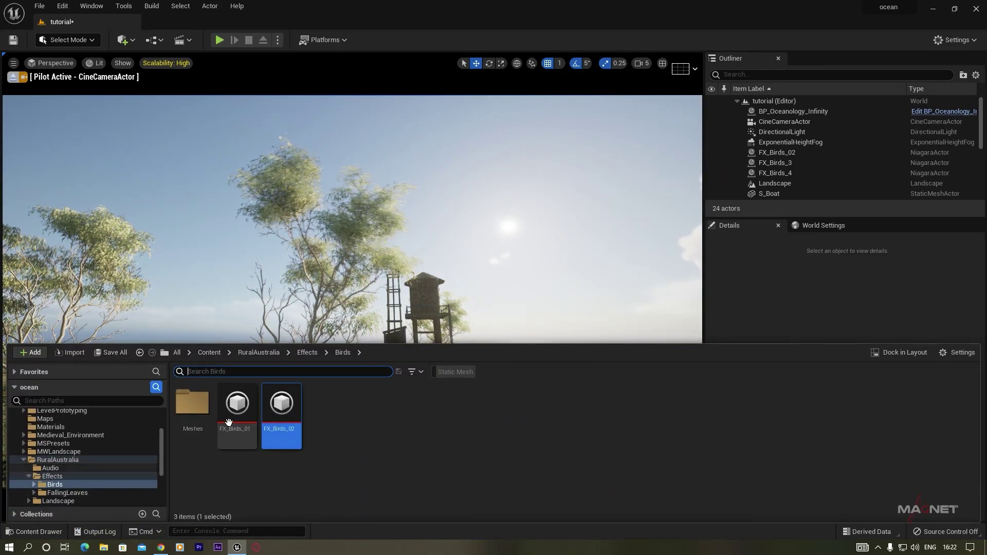
pyautogui.hotkey('alt', 'Left')
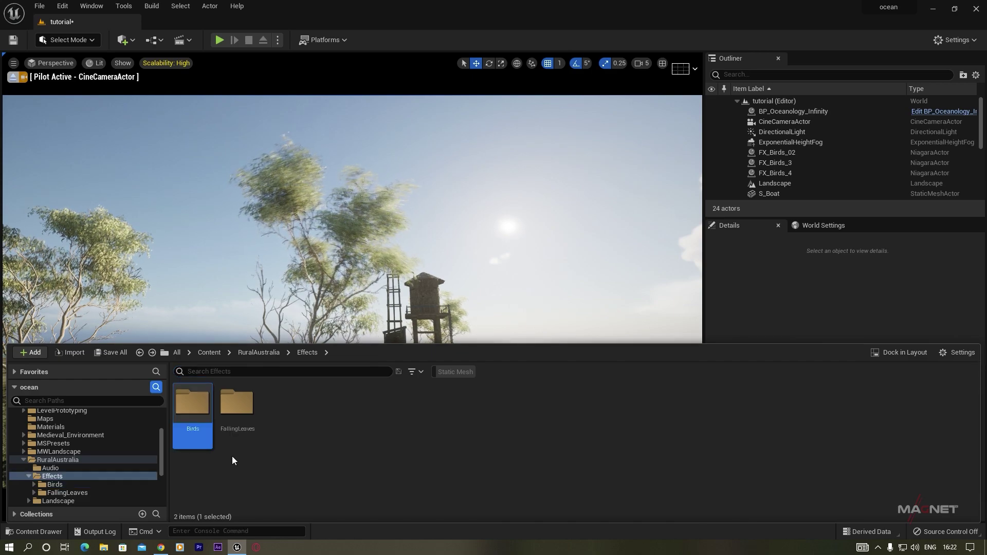
pyautogui.doubleClick(236, 423)
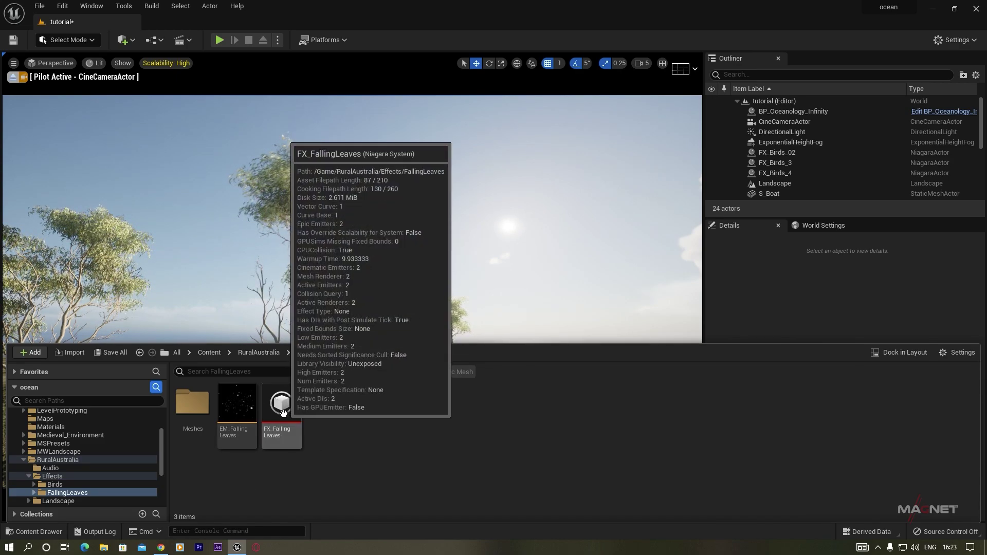
pyautogui.moveTo(323, 257); pyautogui.dragTo(191, 278)
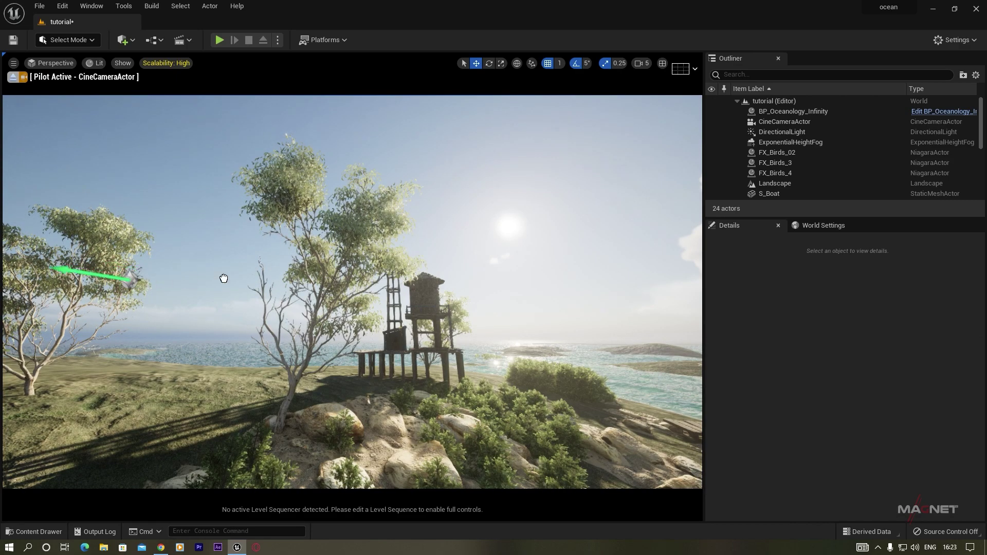
pyautogui.moveTo(332, 296); pyautogui.dragTo(327, 294)
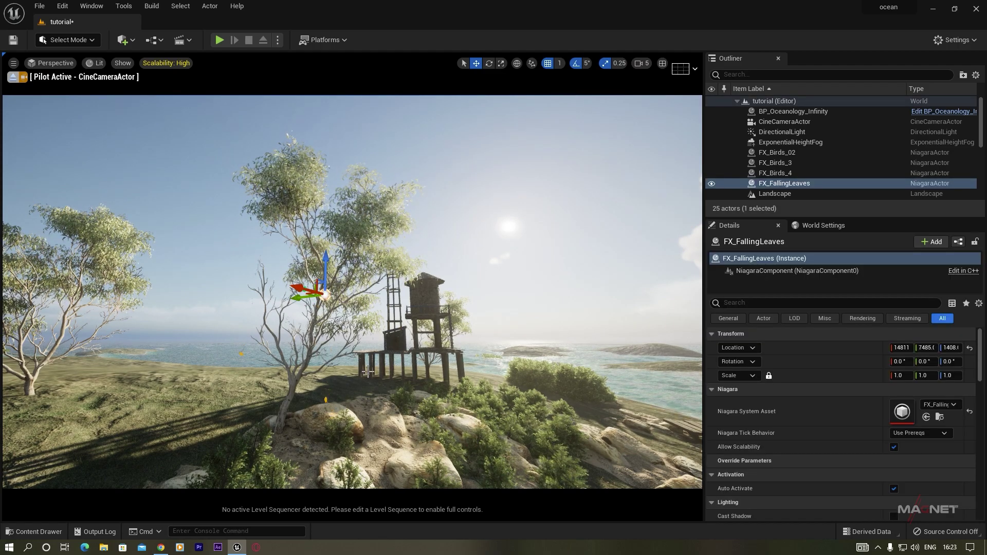
pyautogui.press('Escape')
# Inspect the falling leaves around the tree and frame the piloted cine camera on the shoreline boat, pier and both water towers
pyautogui.press('w')
pyautogui.moveTo(313, 303); pyautogui.dragTo(231, 309, button='right')
pyautogui.click(271, 301)
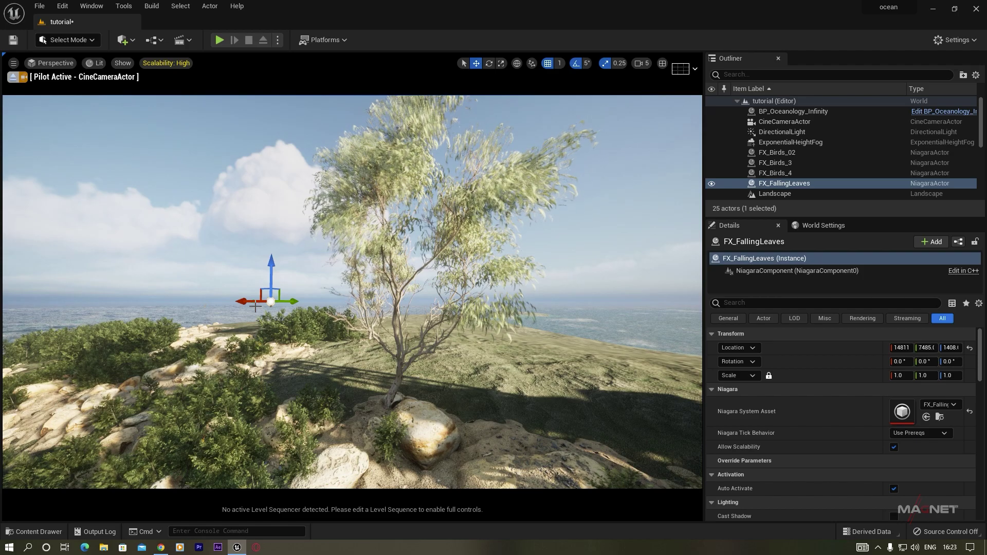
pyautogui.press('a')
pyautogui.moveTo(270, 301); pyautogui.dragTo(435, 288, button='right')
pyautogui.press('Escape')
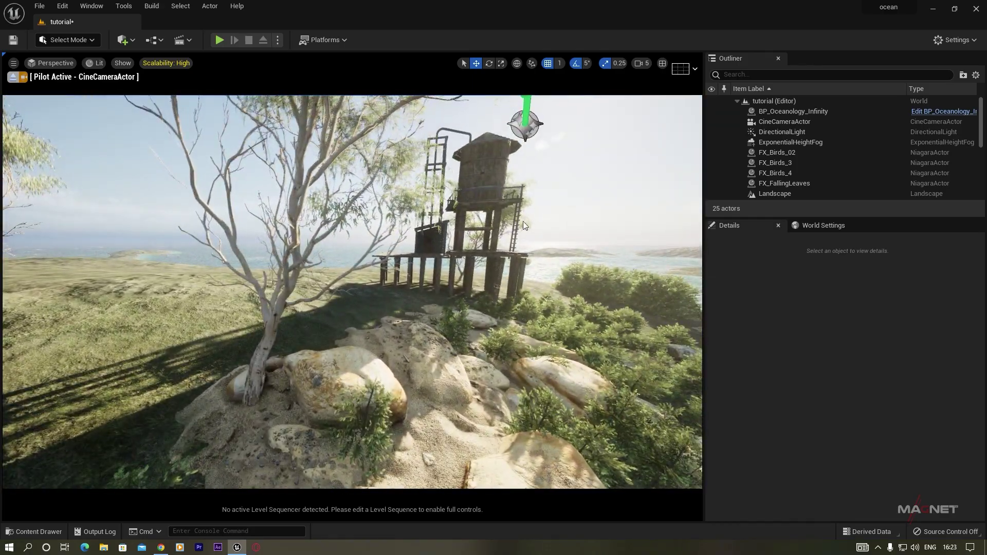
pyautogui.moveTo(458, 335); pyautogui.dragTo(457, 335, button='right')
pyautogui.moveTo(260, 271); pyautogui.dragTo(260, 271, button='right')
pyautogui.moveTo(326, 326); pyautogui.dragTo(327, 326, button='right')
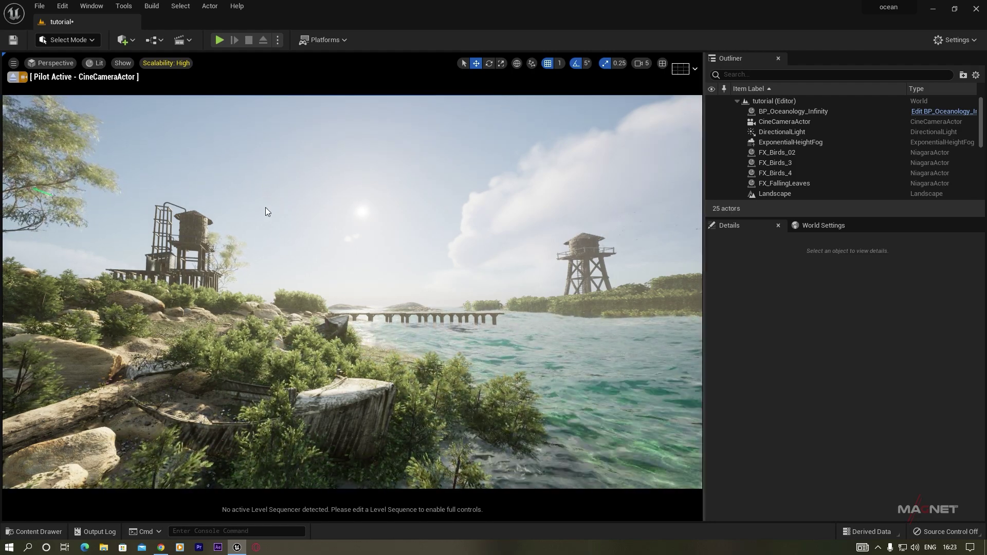
# Enable the Lens Flares intensity override at 1.0 in the CineCameraActor's post-process lens settings
pyautogui.click(763, 122)
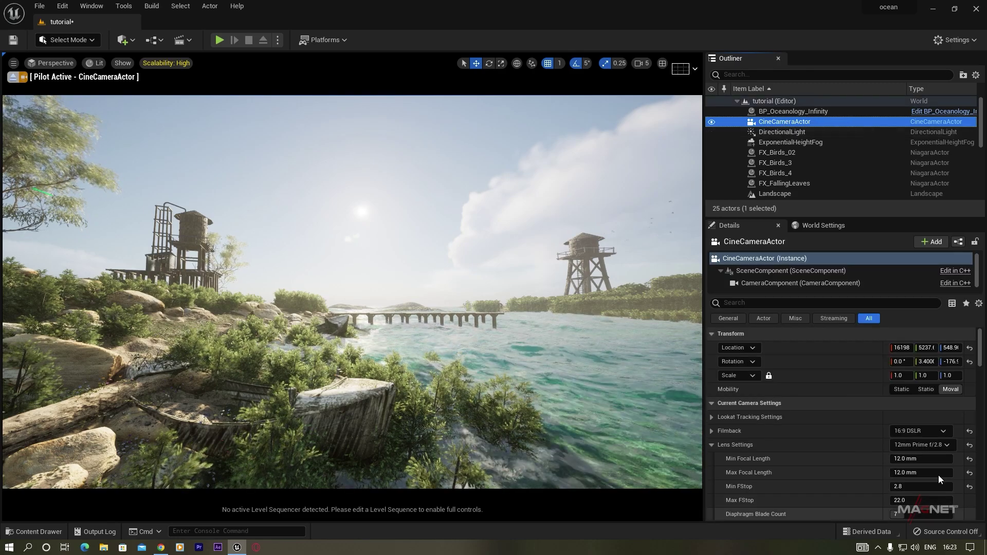
pyautogui.moveTo(979, 335); pyautogui.dragTo(980, 395)
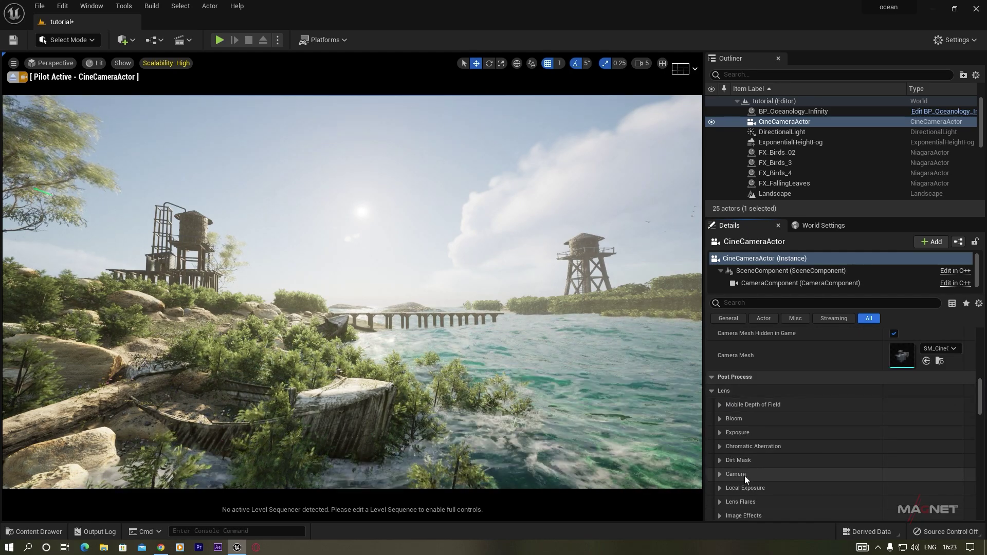
pyautogui.click(719, 503)
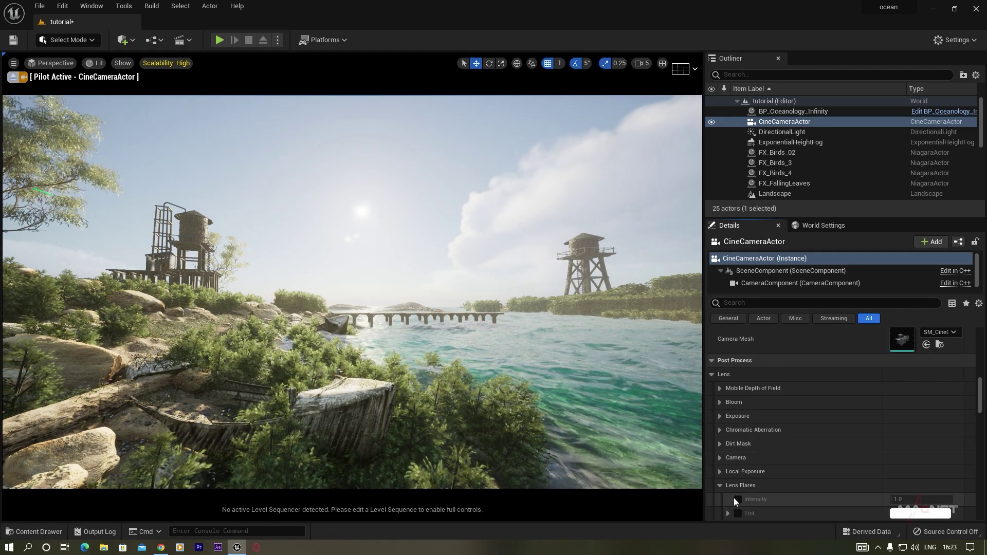
pyautogui.click(737, 499)
# Reframe the camera towards the sun and rotate the sun so it shines above the pier with lens flares in view
pyautogui.moveTo(472, 344); pyautogui.dragTo(437, 276, button='right')
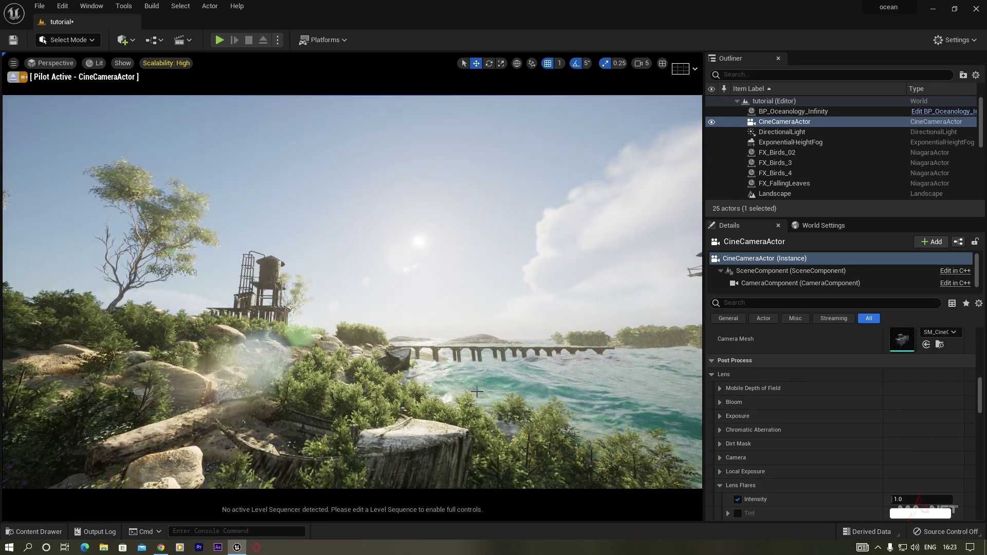
pyautogui.hotkey('ctrl', 'l')
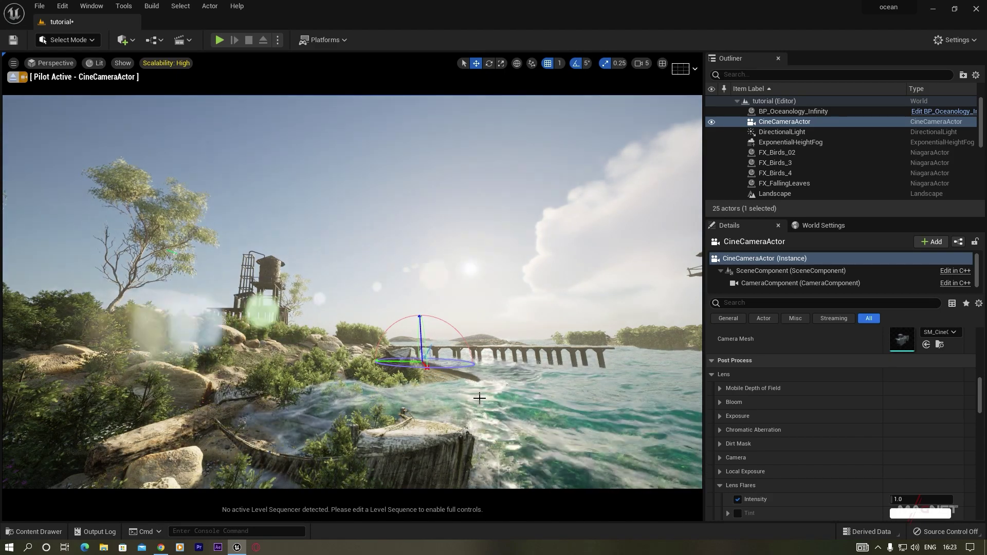
pyautogui.hotkey('ctrl', 'l')
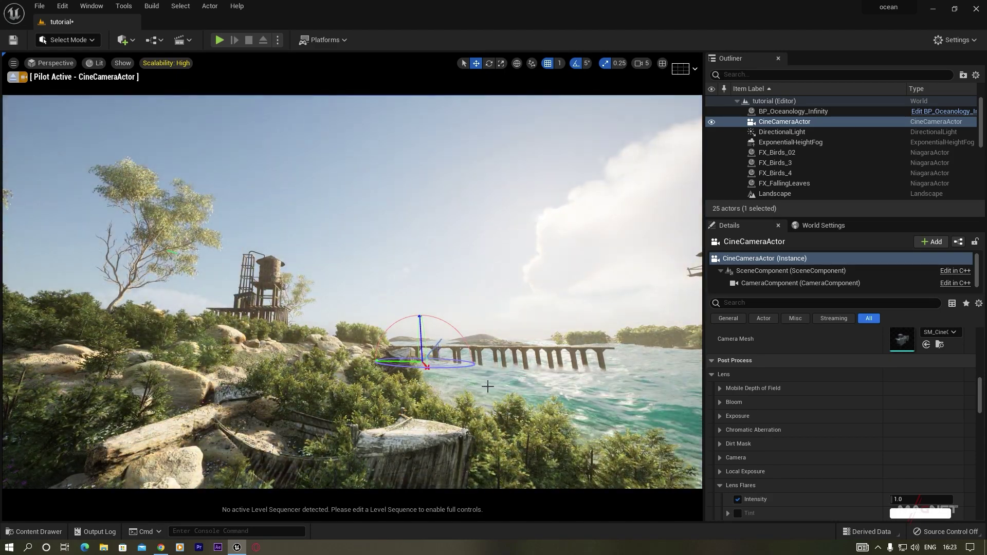
pyautogui.hotkey('ctrl', 'l')
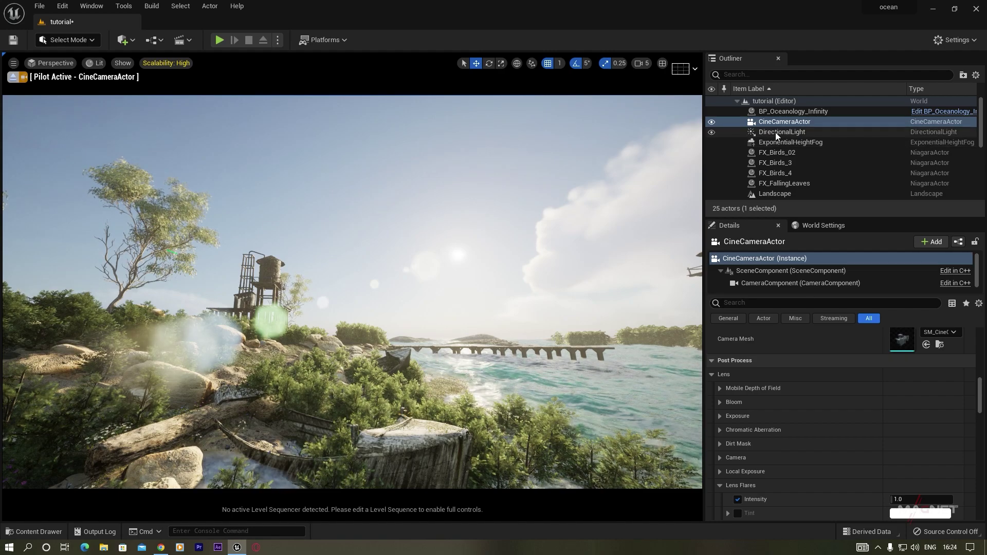
# Set the DirectionalLight's source angle to 2.0957 and its intensity to 3.644282 lux
pyautogui.click(788, 132)
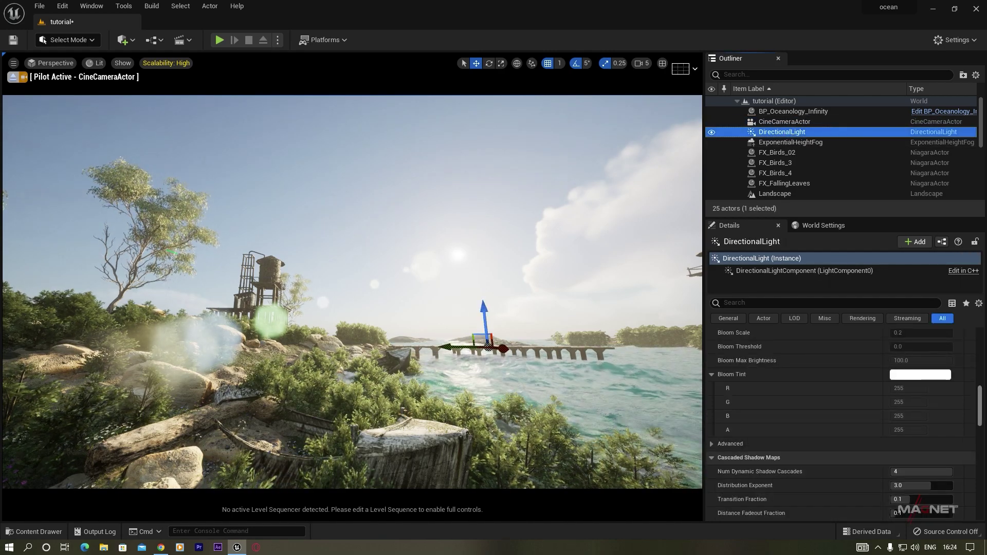
pyautogui.moveTo(980, 416); pyautogui.dragTo(979, 351)
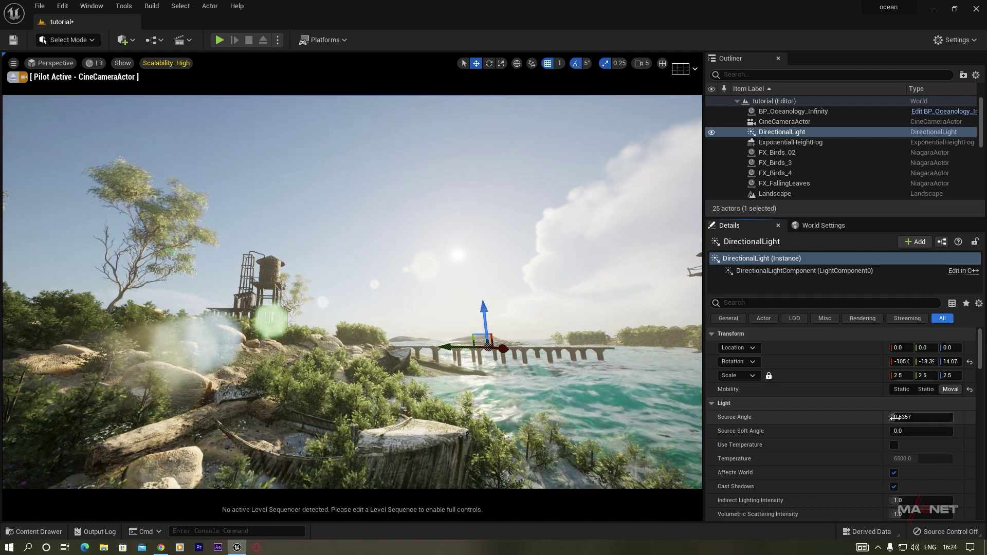
pyautogui.moveTo(895, 416); pyautogui.dragTo(907, 416)
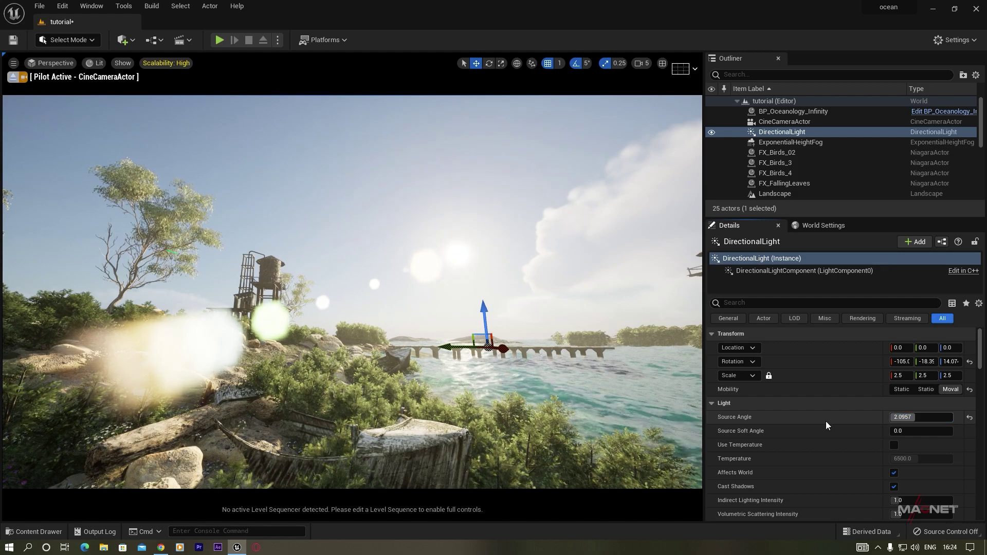
pyautogui.scroll(-3, 811, 461)
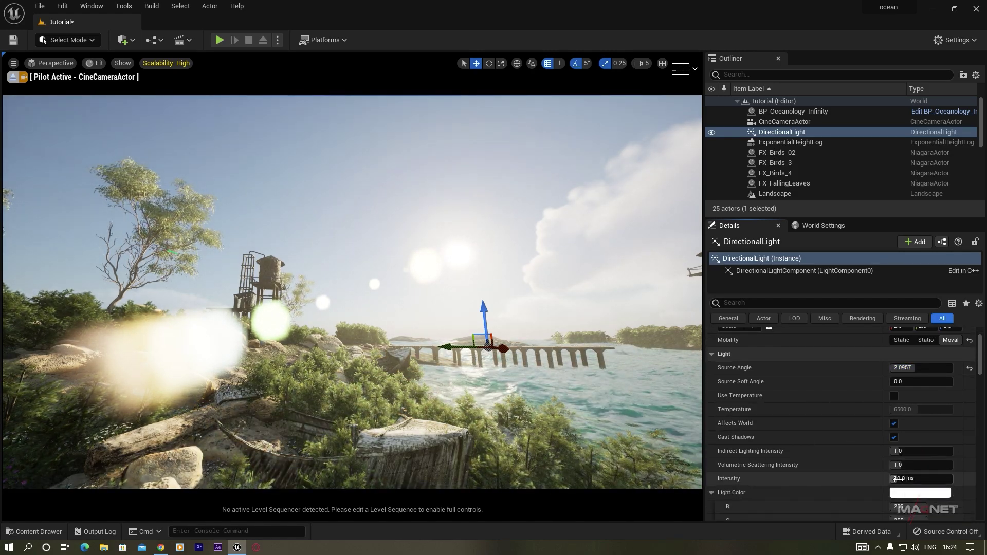
pyautogui.moveTo(895, 479); pyautogui.dragTo(894, 479)
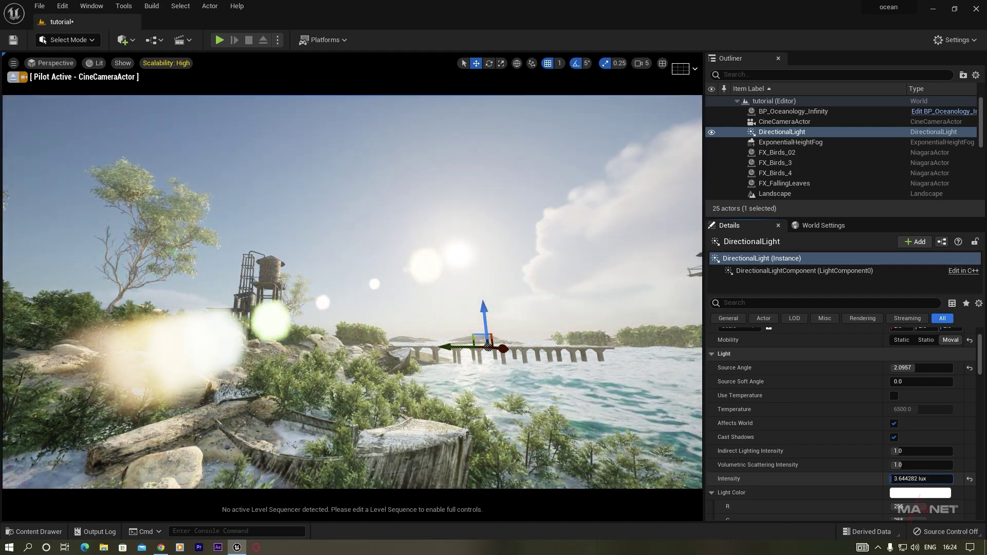
pyautogui.click(472, 204)
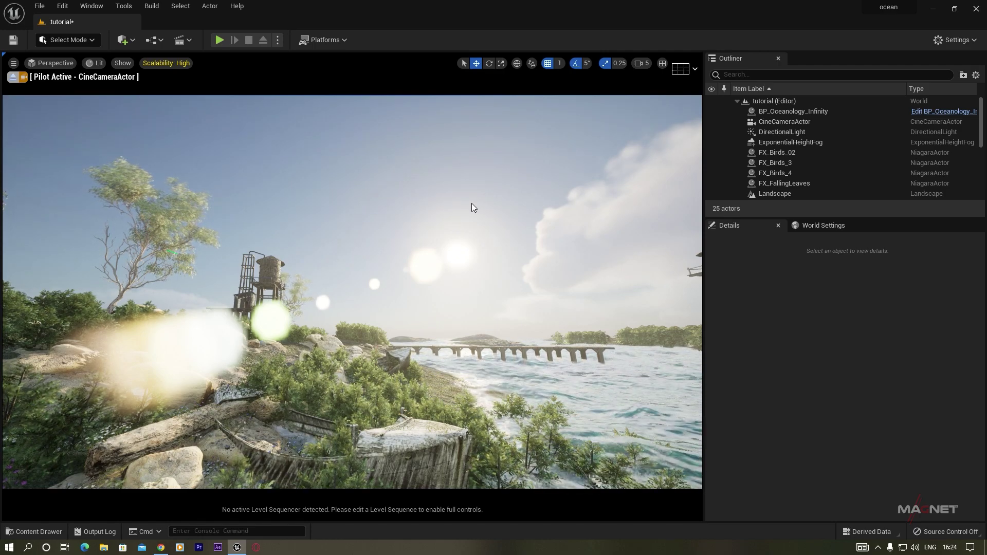
# Lower the sun close to the horizon over the pier and reframe the camera on the wrecked boat and hilltop water tank
pyautogui.hotkey('ctrl', 'l')
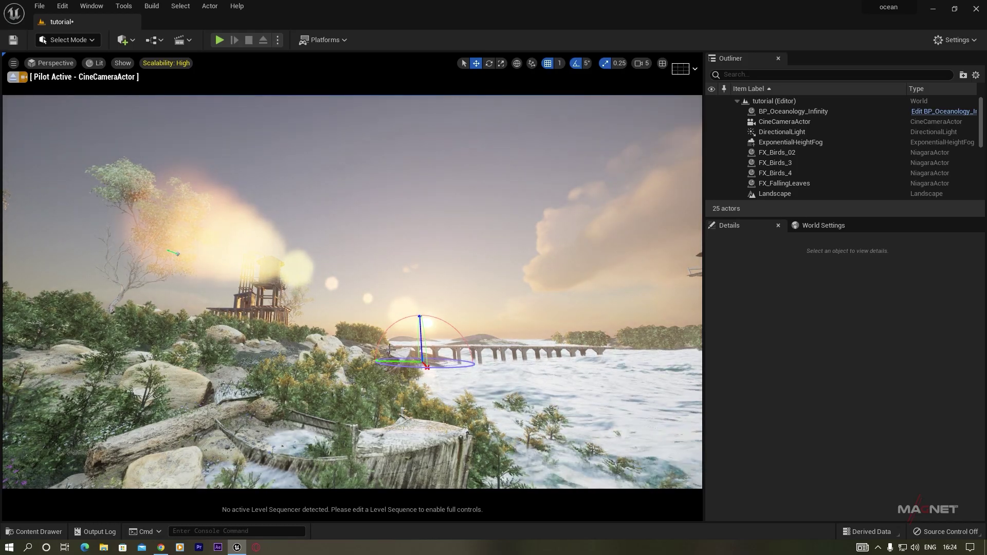
pyautogui.moveTo(255, 379); pyautogui.dragTo(267, 445, button='right')
pyautogui.press('w')
pyautogui.press('s')
pyautogui.press('s')
pyautogui.press('a')
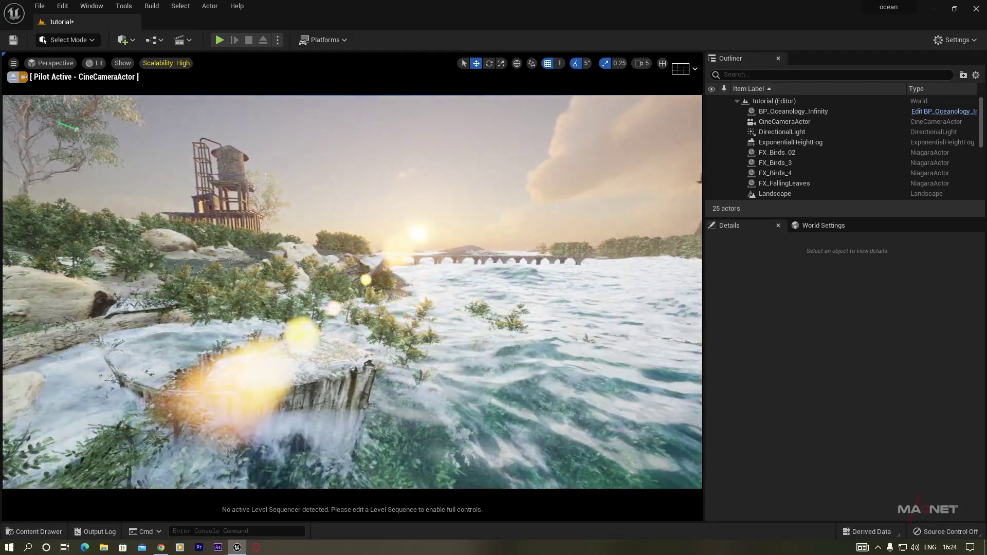
pyautogui.press('w')
pyautogui.moveTo(327, 145); pyautogui.dragTo(329, 173, button='right')
pyautogui.press('d')
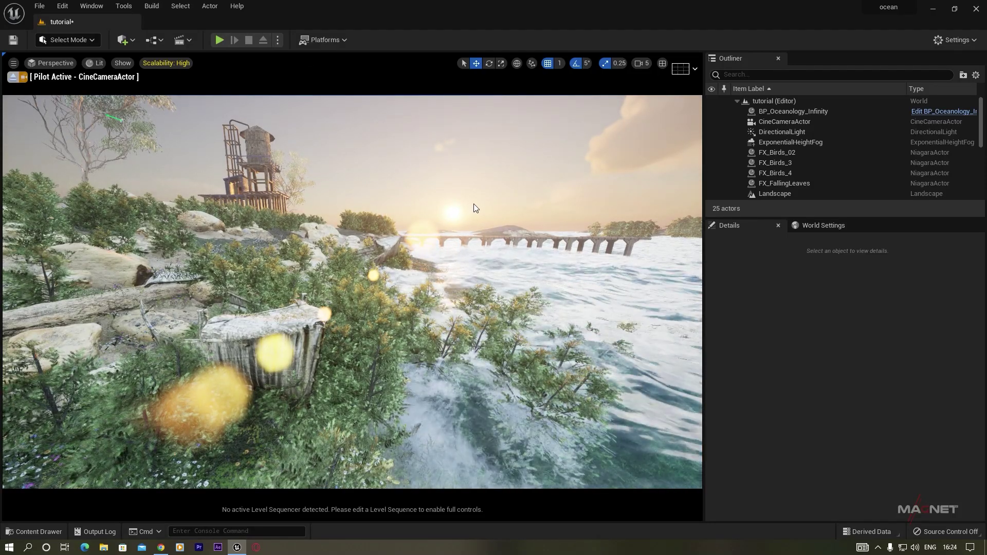
pyautogui.moveTo(297, 201); pyautogui.dragTo(278, 201, button='right')
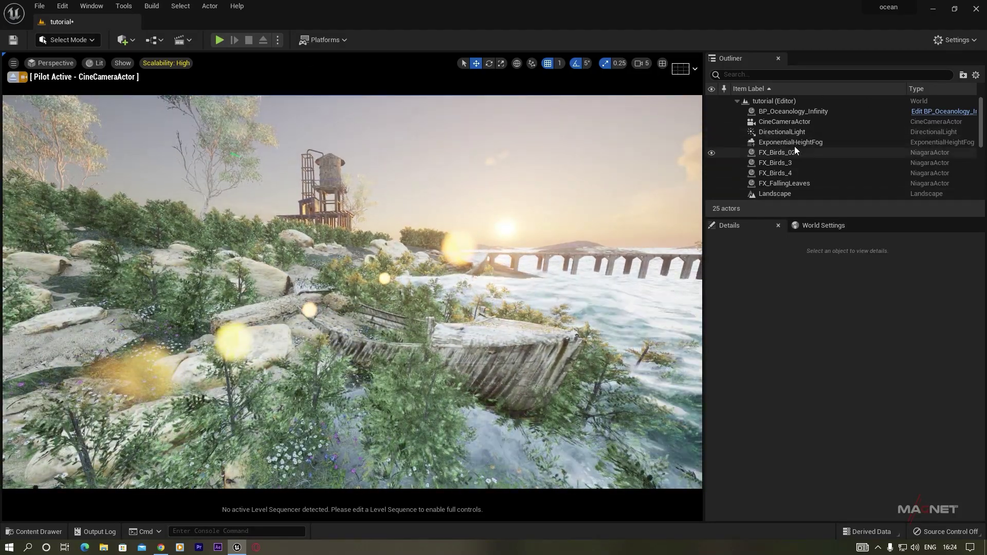
# Enable Real Time Capture on the SkyLight
pyautogui.scroll(-3, 778, 166)
pyautogui.scroll(-3, 778, 168)
pyautogui.click(780, 114)
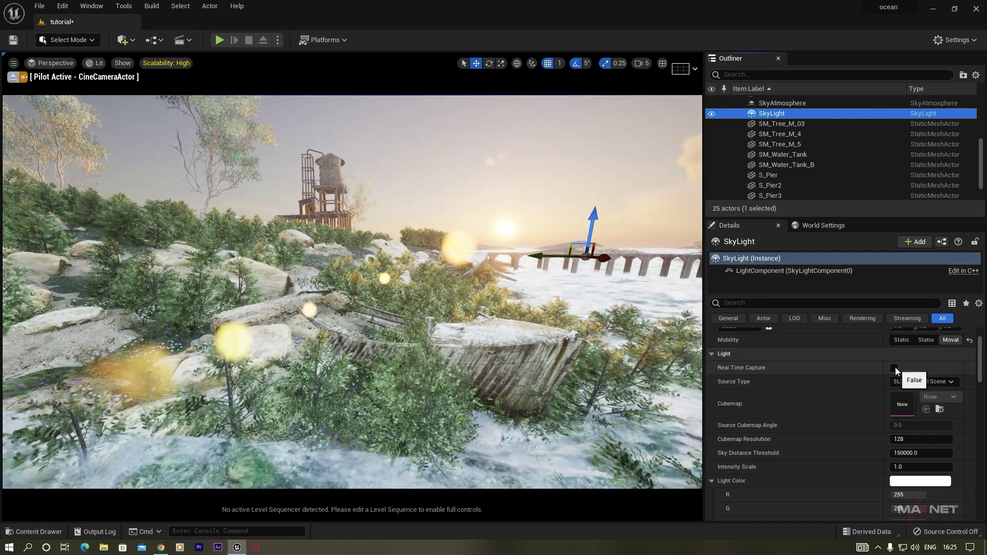
pyautogui.click(894, 368)
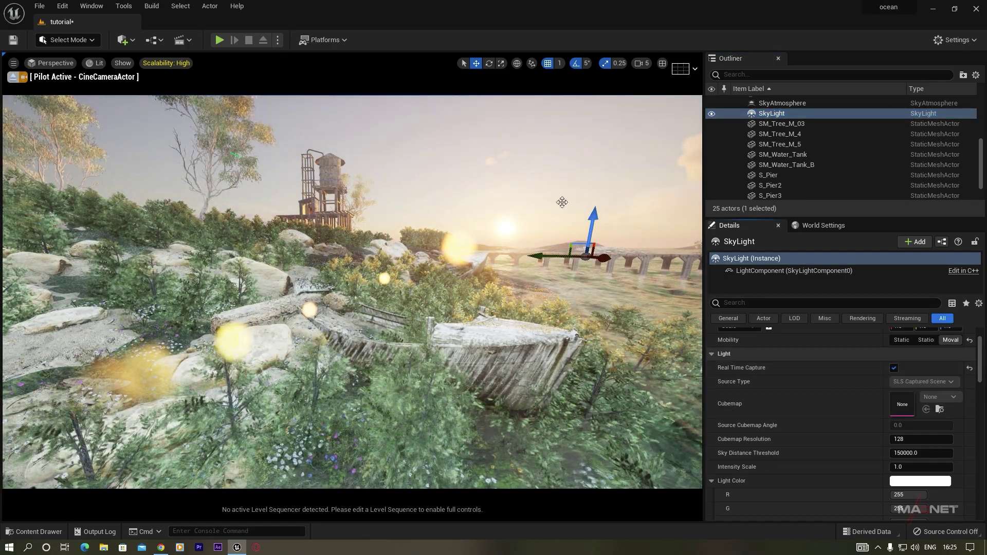
# Reframe the camera on the boat and rotate the sun down to a sunset position at the shore end of the pier
pyautogui.moveTo(504, 340); pyautogui.dragTo(485, 326, button='right')
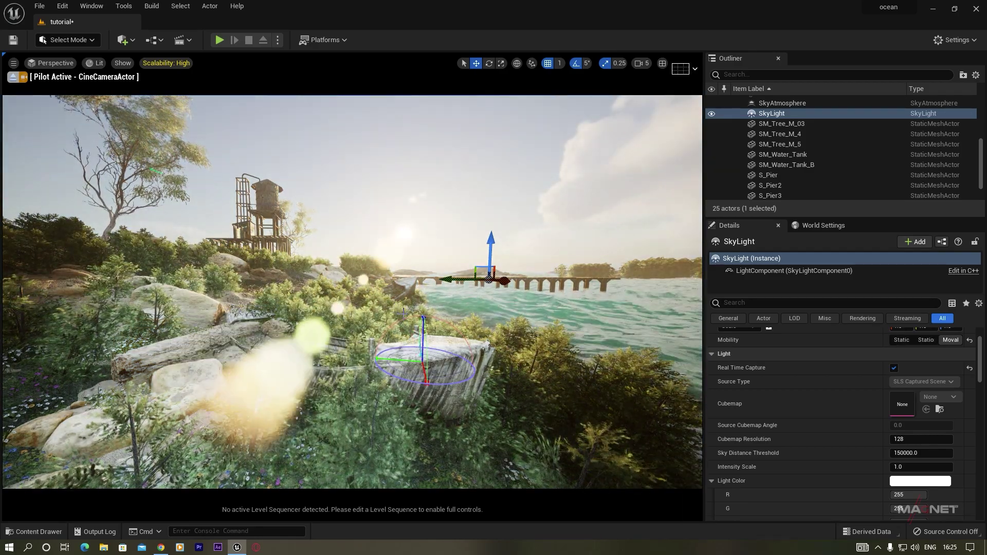
pyautogui.hotkey('ctrl', 'l')
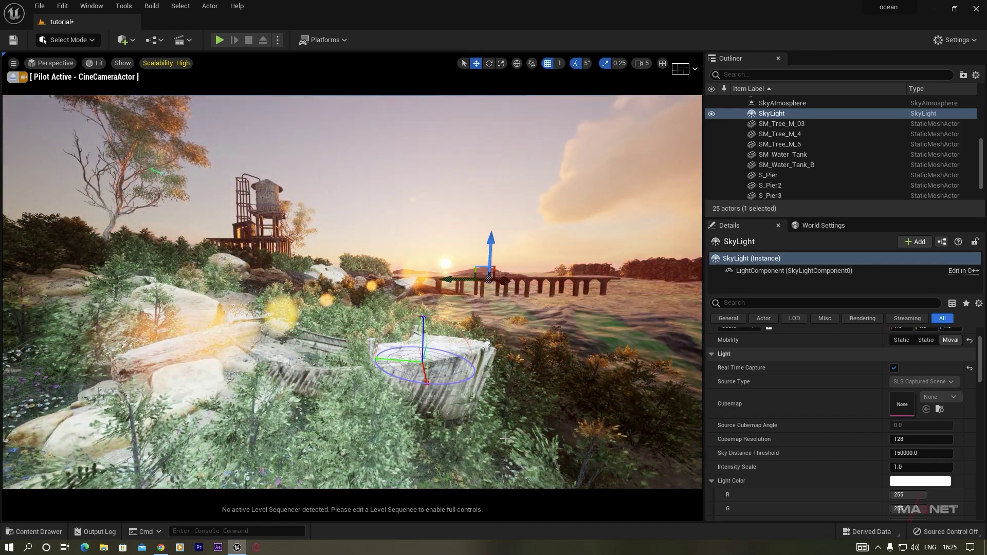
pyautogui.scroll(-2, 782, 173)
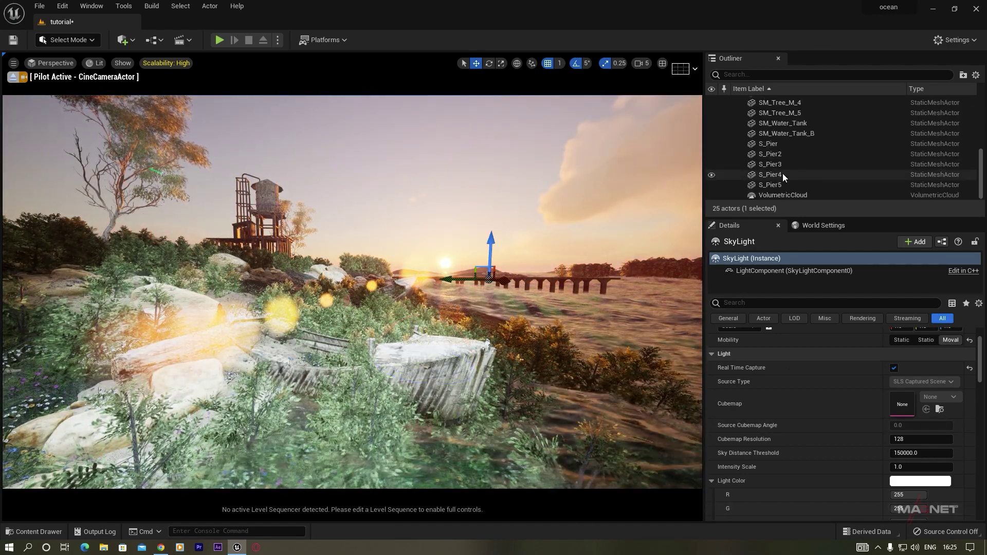
# Set the SkyLight's indirect lighting intensity to 0.0
pyautogui.scroll(2, 782, 173)
pyautogui.click(784, 118)
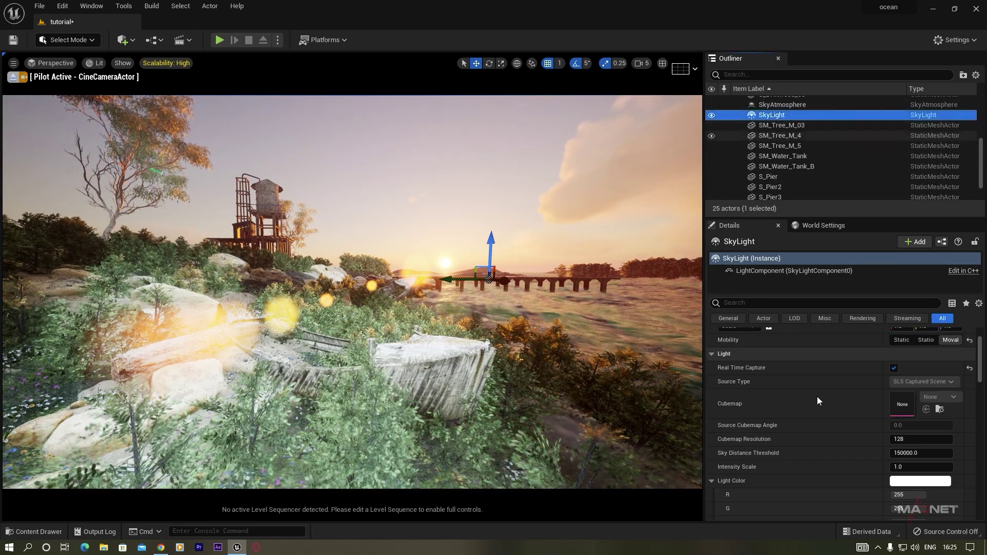
pyautogui.scroll(3, 796, 445)
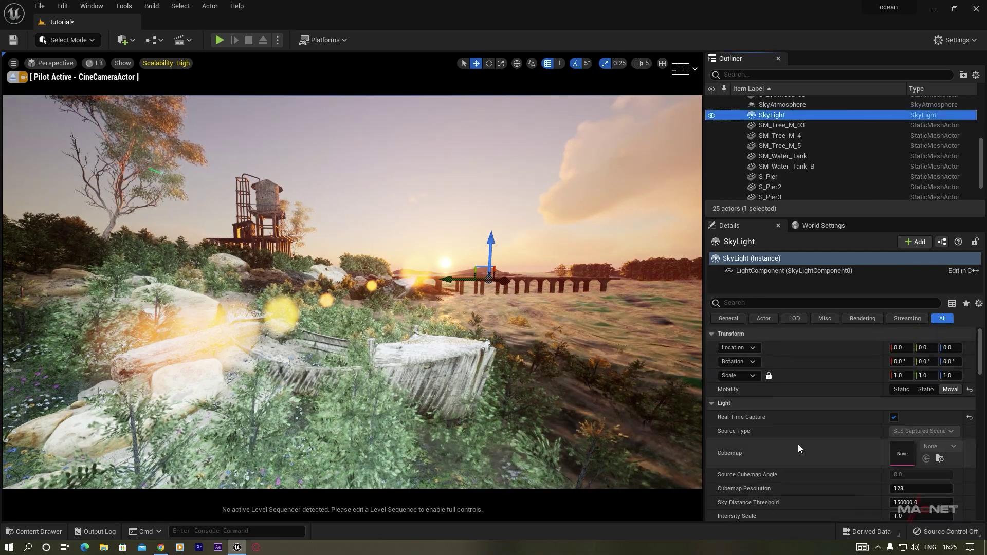
pyautogui.scroll(-4, 796, 444)
pyautogui.scroll(-3, 800, 452)
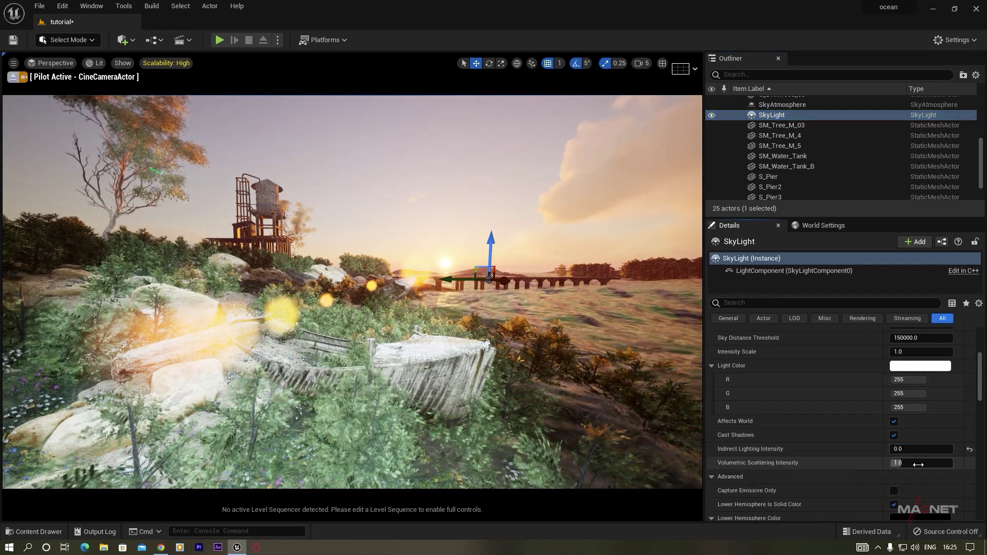
# Move the cine camera from the wrecked boat out over the open water, framing the sun between the water tank and the watchtower
pyautogui.moveTo(514, 364); pyautogui.dragTo(509, 385, button='right')
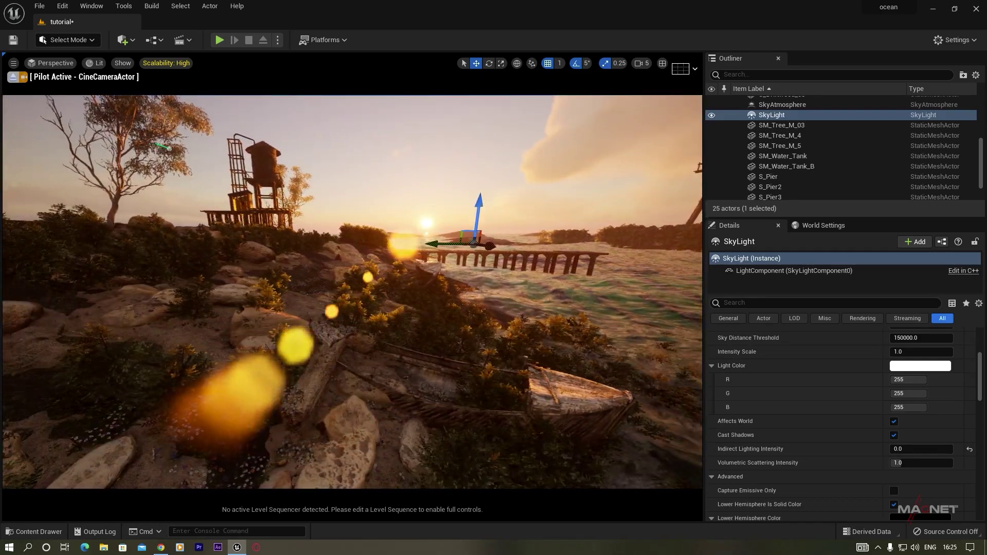
pyautogui.moveTo(352, 291)
pyautogui.mouseDown(button='right')
pyautogui.moveTo(341, 289)
pyautogui.moveTo(351, 295)
pyautogui.mouseUp(button='right')
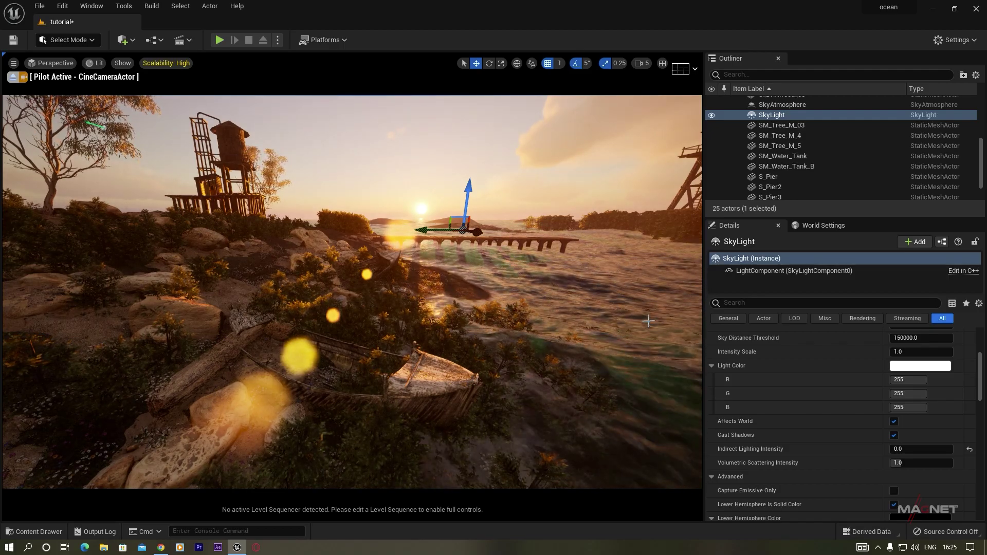
pyautogui.press('d')
pyautogui.moveTo(351, 295)
pyautogui.mouseDown(button='right')
pyautogui.moveTo(404, 328)
pyautogui.moveTo(352, 300)
pyautogui.mouseUp(button='right')
pyautogui.press('d')
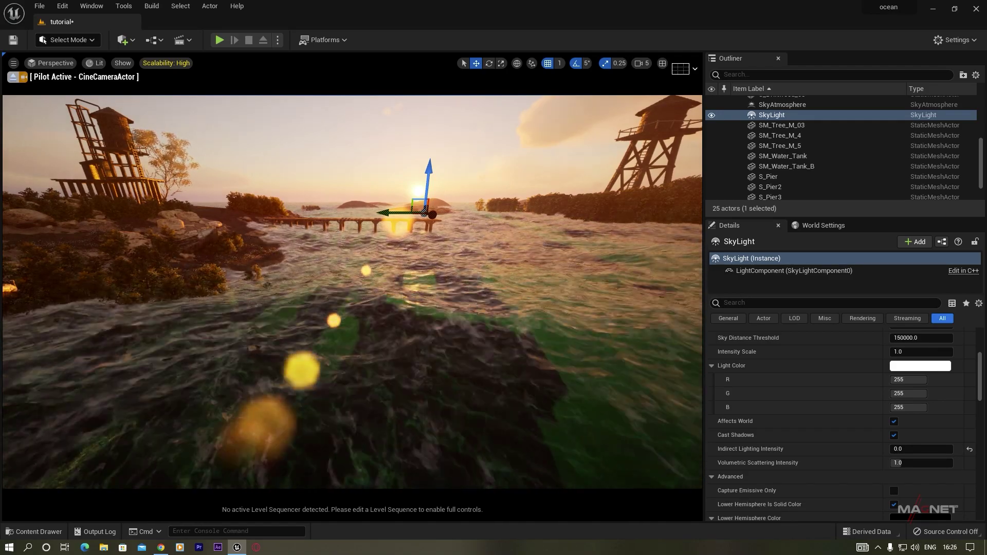
# Darken the Surface Light absorption colour of BP_Oceanology_Infinity to a muted green, hex sRGB 579A79FF
pyautogui.click(434, 330)
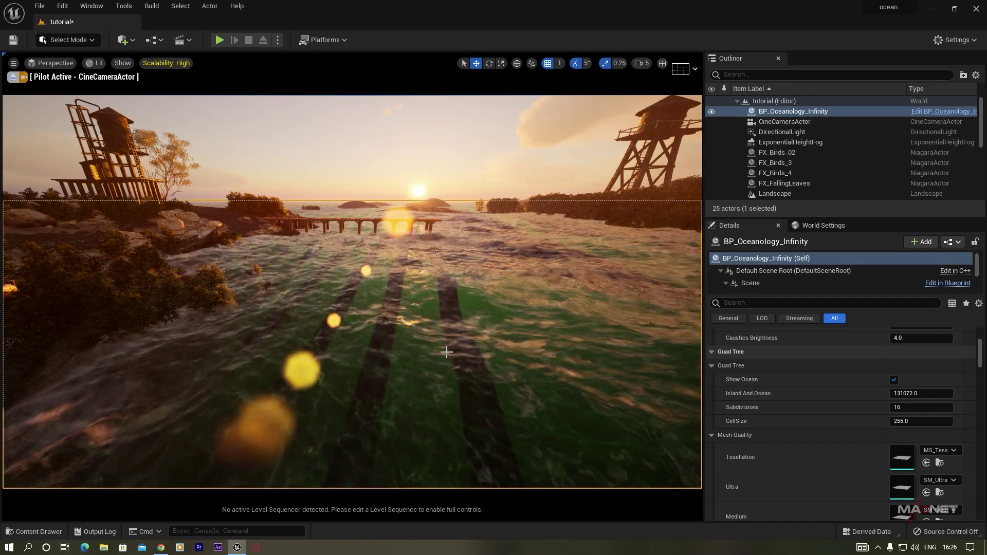
pyautogui.moveTo(983, 357); pyautogui.dragTo(980, 410)
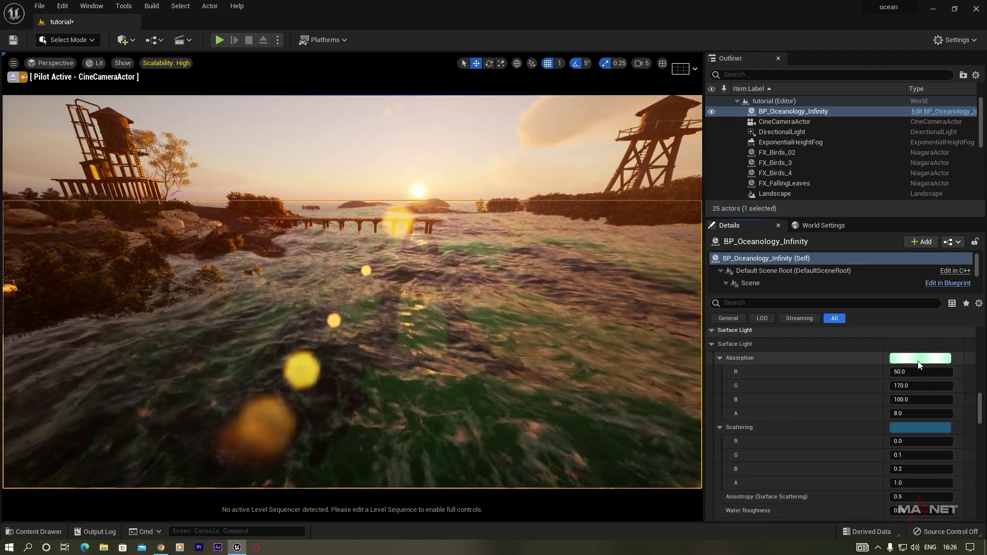
pyautogui.click(919, 360)
pyautogui.moveTo(848, 323); pyautogui.dragTo(839, 380)
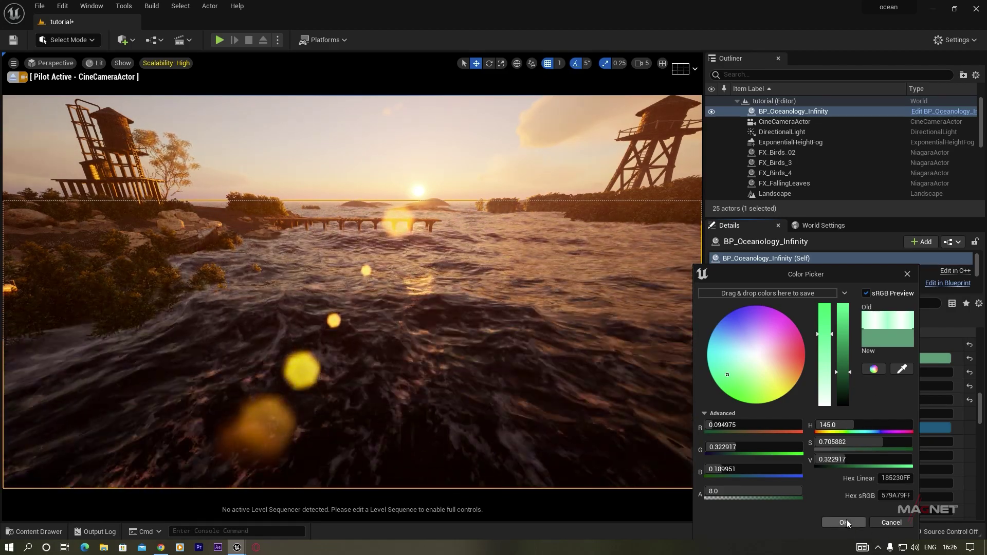
pyautogui.click(846, 523)
# Reframe the camera on the sun past the pier's end and set the DirectionalLight's source angle to 5.0
pyautogui.moveTo(293, 335); pyautogui.dragTo(363, 341, button='right')
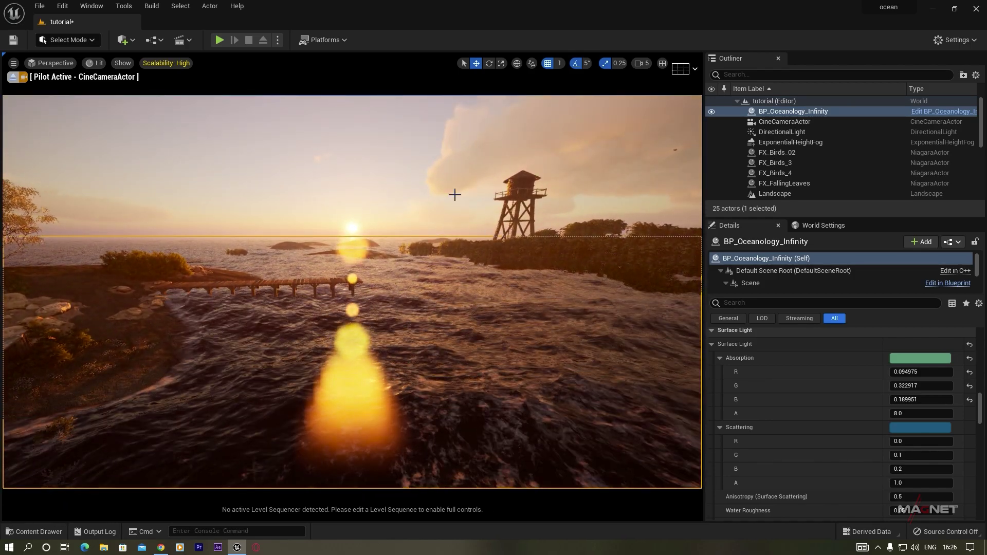
pyautogui.click(787, 133)
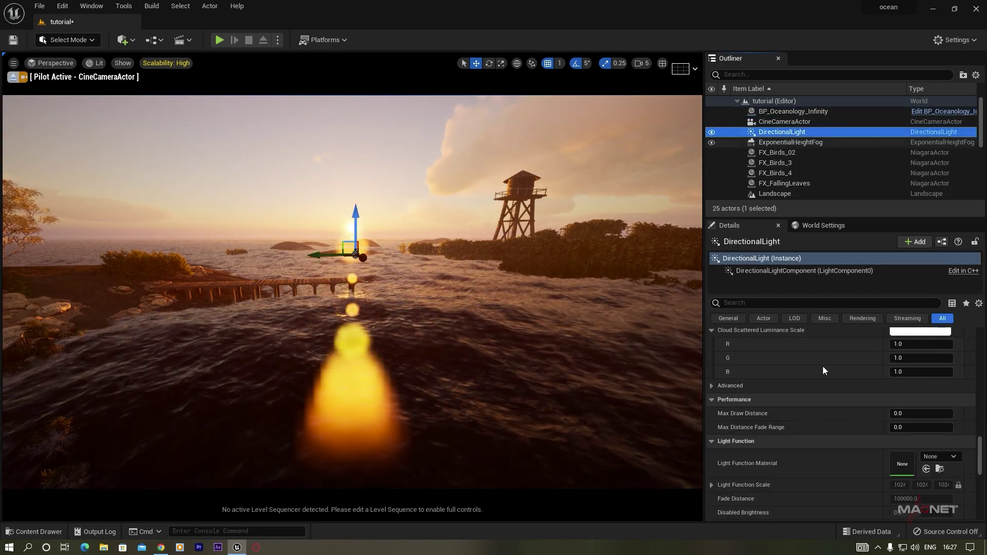
pyautogui.scroll(8, 831, 417)
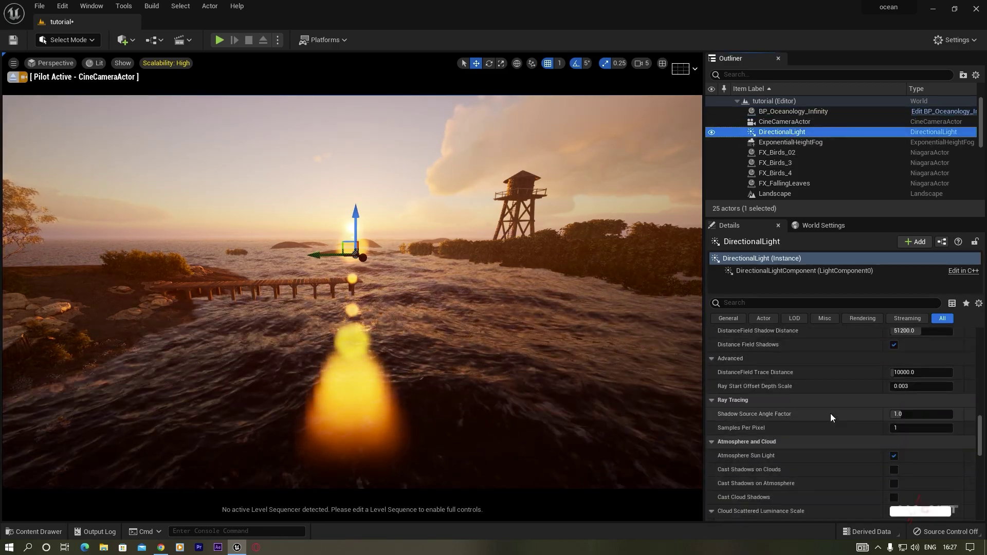
pyautogui.scroll(7, 831, 413)
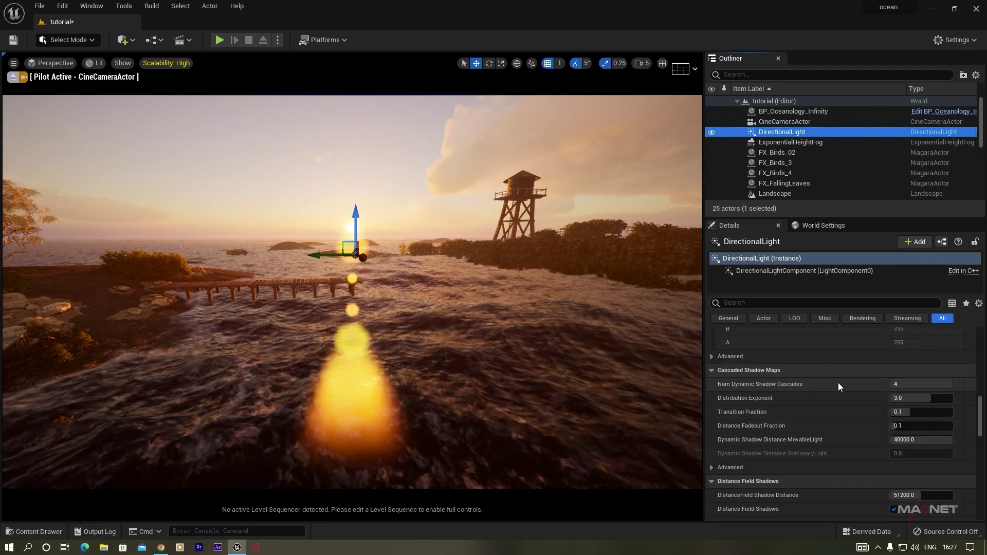
pyautogui.scroll(8, 859, 375)
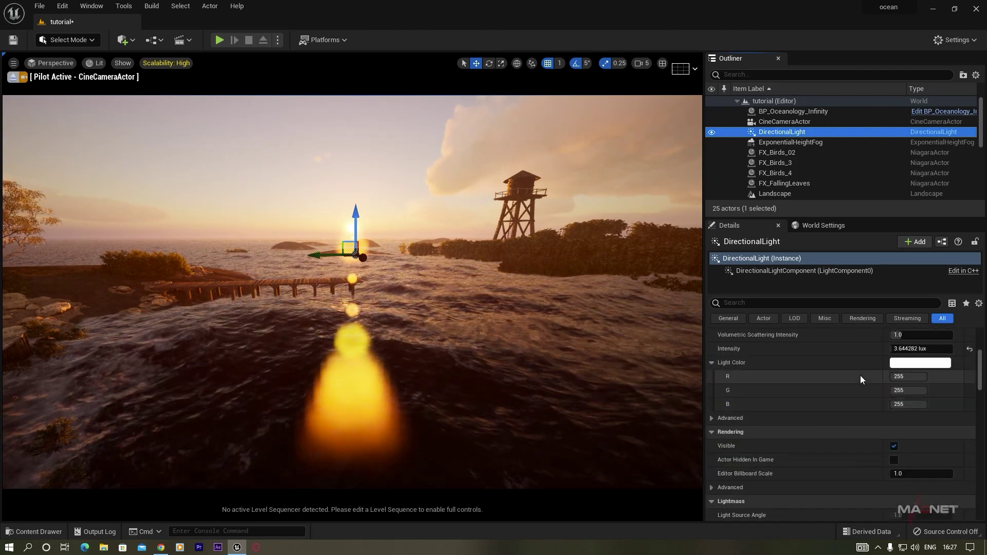
pyautogui.scroll(5, 859, 375)
pyautogui.moveTo(897, 369); pyautogui.dragTo(952, 369)
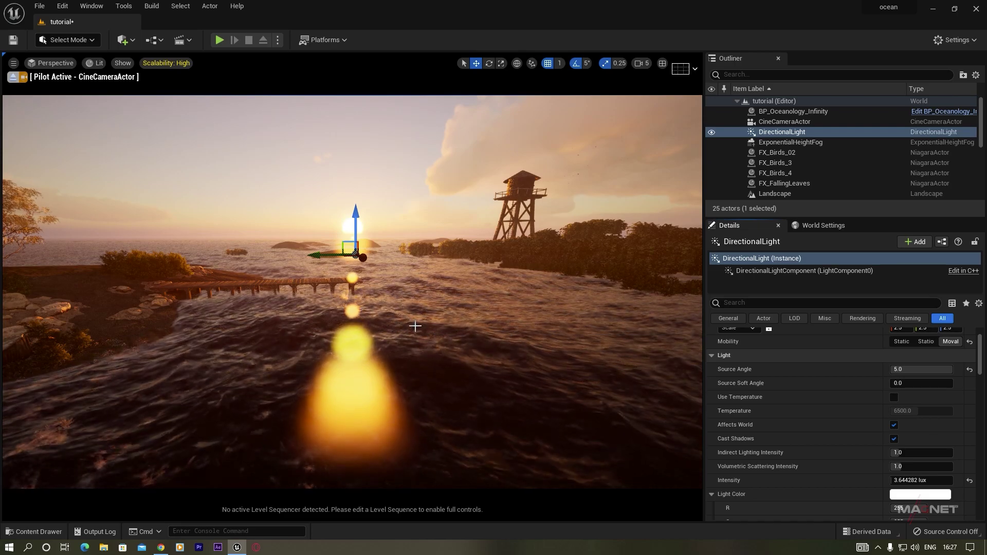
# Reduce the CineCameraActor's lens flare intensity to 0.128
pyautogui.click(784, 121)
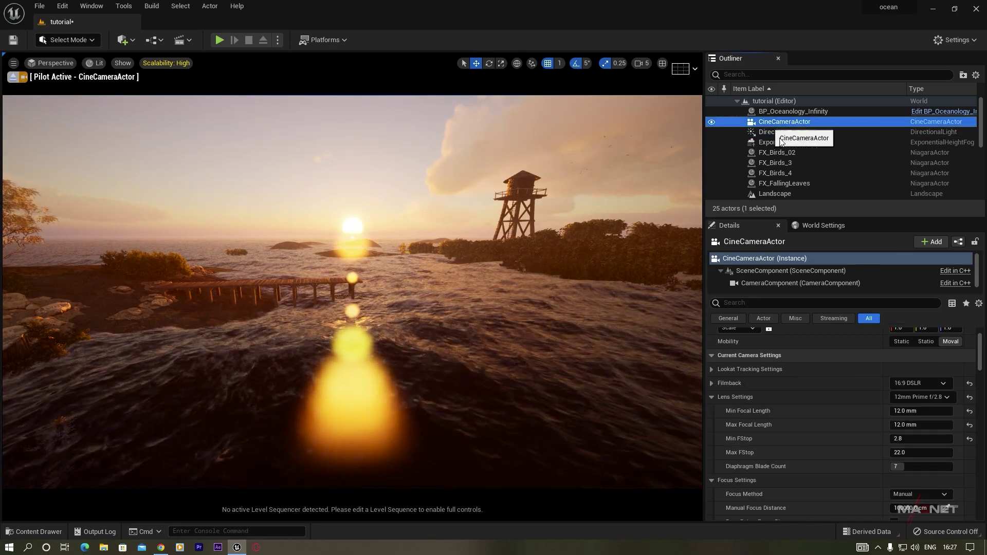
pyautogui.moveTo(979, 352); pyautogui.dragTo(979, 428)
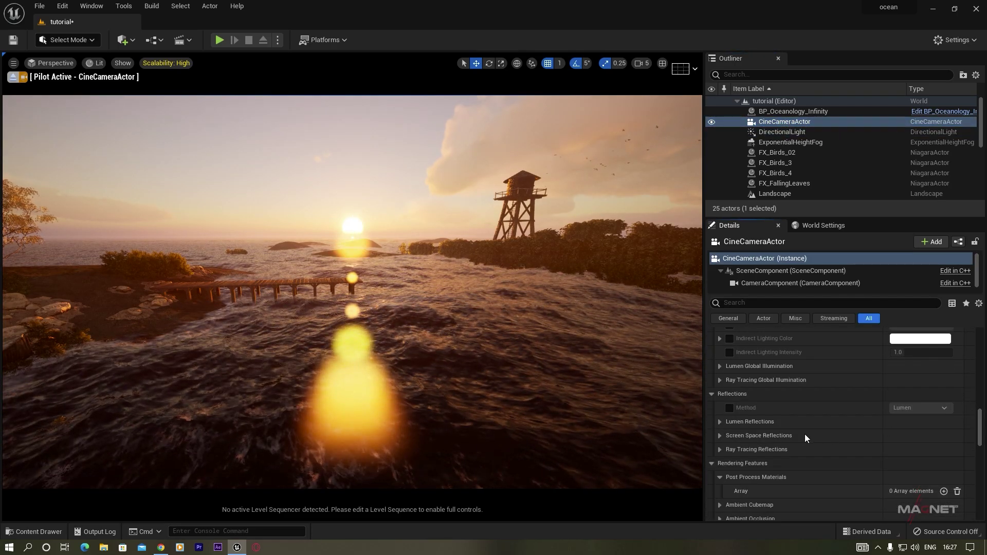
pyautogui.scroll(4, 797, 421)
pyautogui.scroll(3, 797, 422)
pyautogui.click(765, 376)
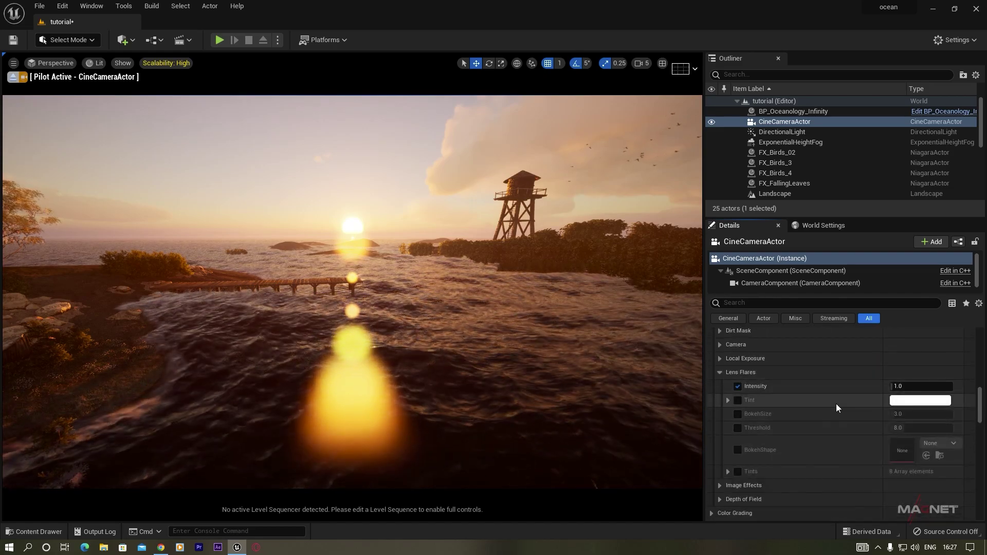
pyautogui.moveTo(897, 386)
pyautogui.mouseDown()
pyautogui.moveTo(864, 386)
pyautogui.moveTo(895, 386)
pyautogui.moveTo(874, 386)
pyautogui.moveTo(883, 386)
pyautogui.mouseUp()
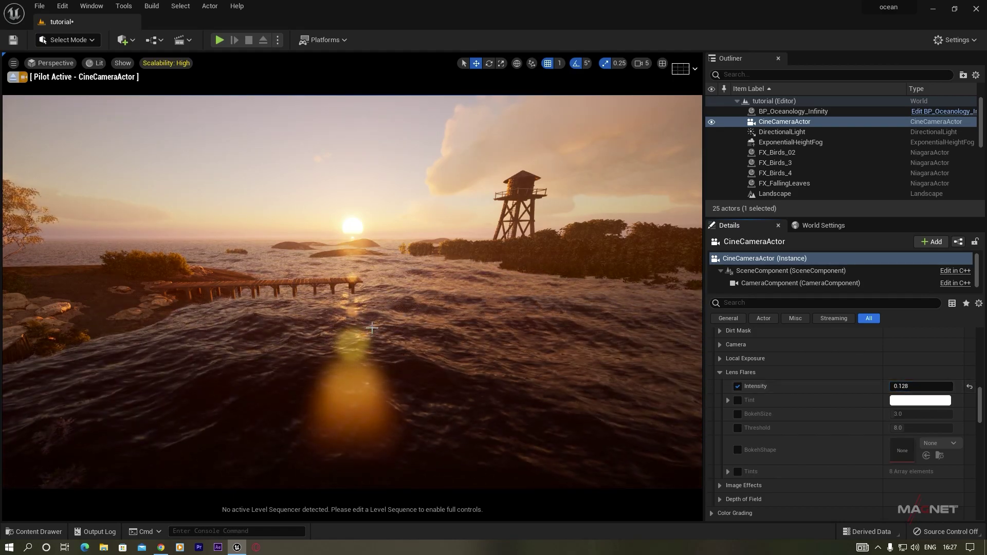
# Turn off the camera's lens flare intensity override and raise the camera to look down over the water tank and pier
pyautogui.moveTo(661, 360); pyautogui.dragTo(661, 360, button='right')
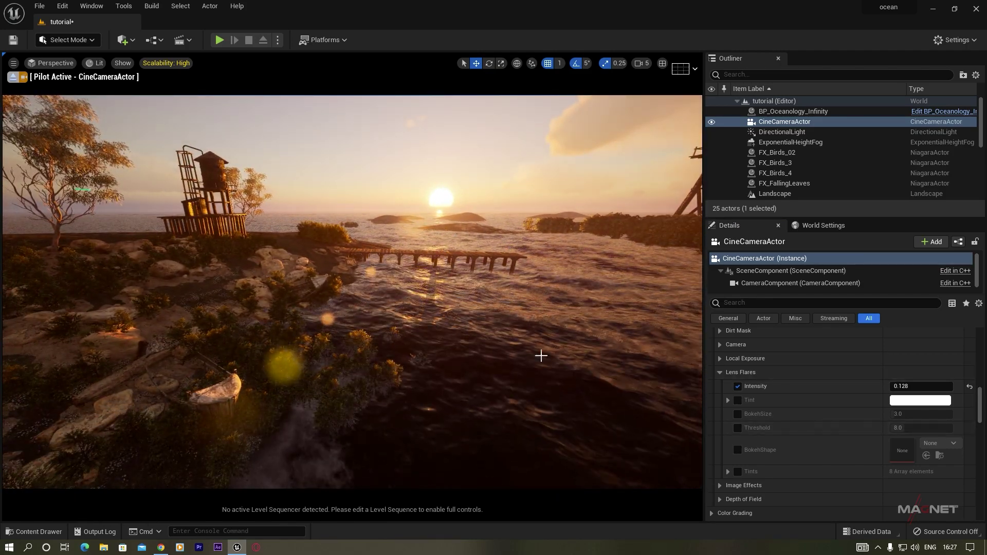
pyautogui.click(737, 386)
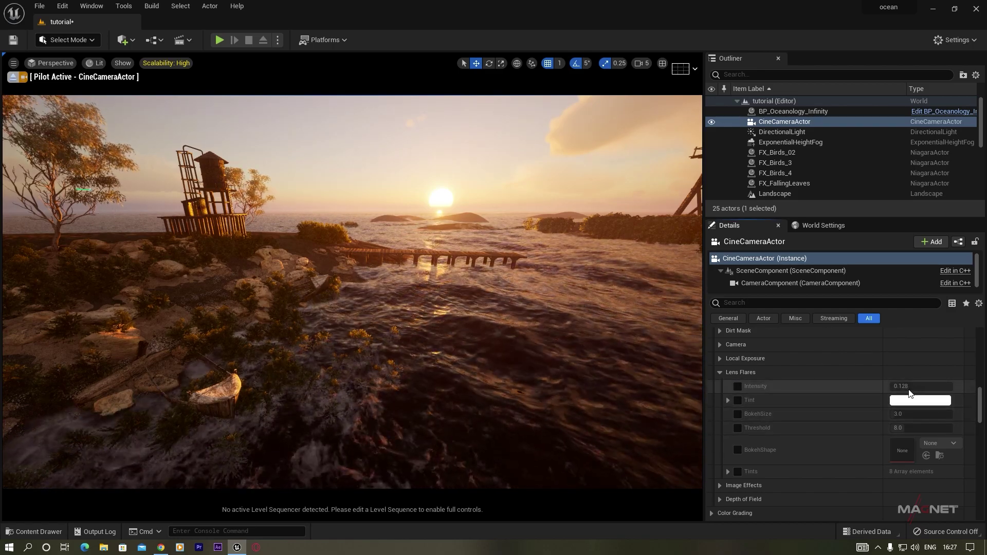
pyautogui.moveTo(394, 345); pyautogui.dragTo(436, 306, button='right')
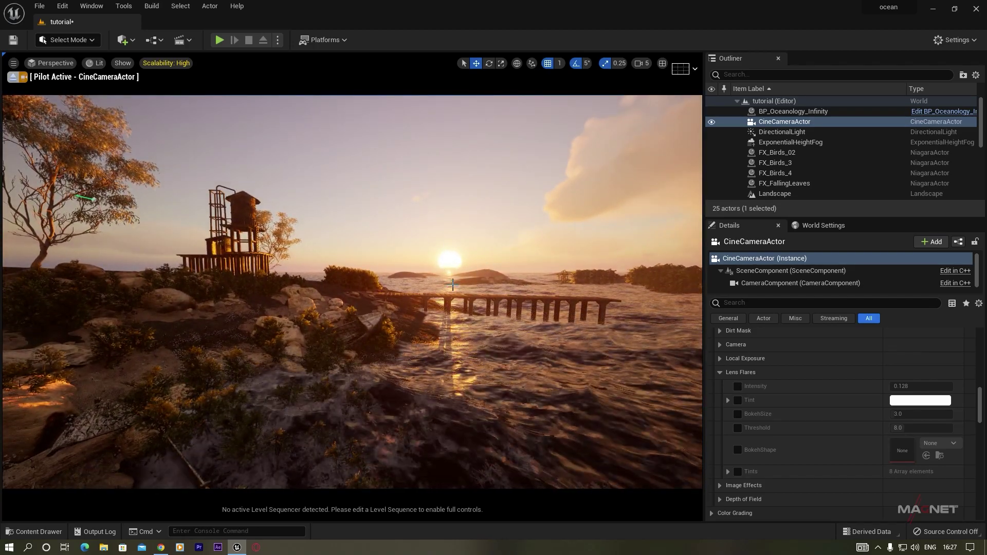
pyautogui.moveTo(452, 286); pyautogui.dragTo(462, 290, button='right')
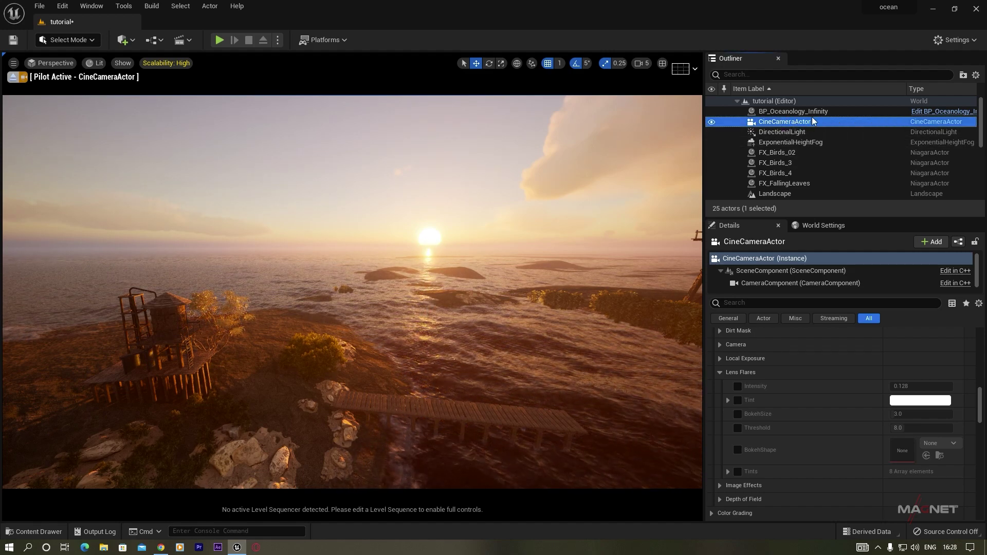
# Enable the camera's reflections method override and set it to Screen Space
pyautogui.scroll(-5, 757, 433)
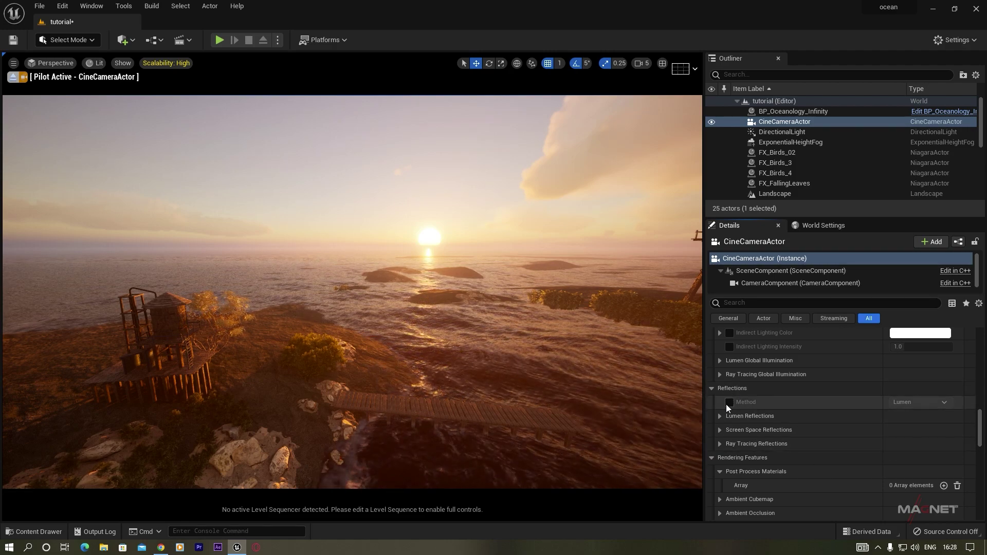
pyautogui.click(730, 401)
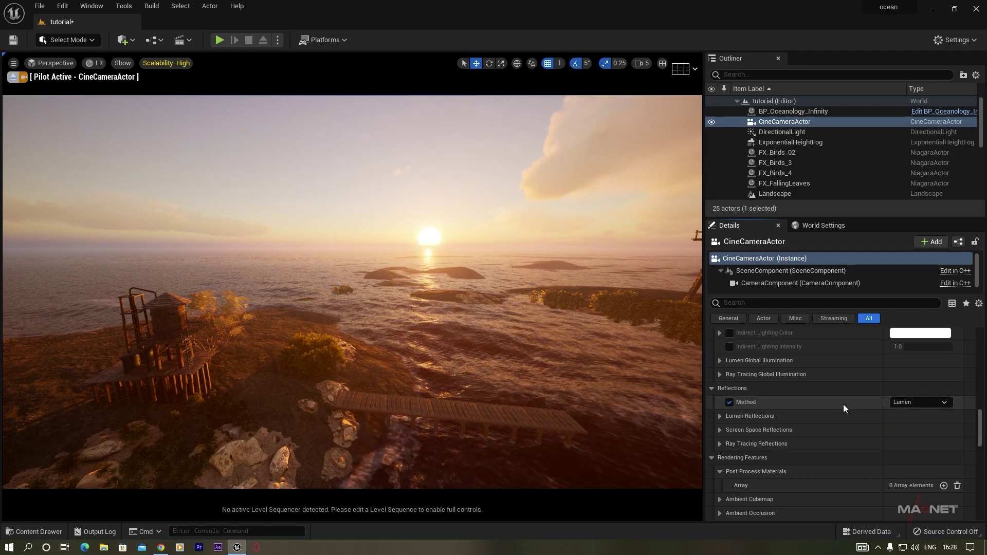
pyautogui.click(915, 402)
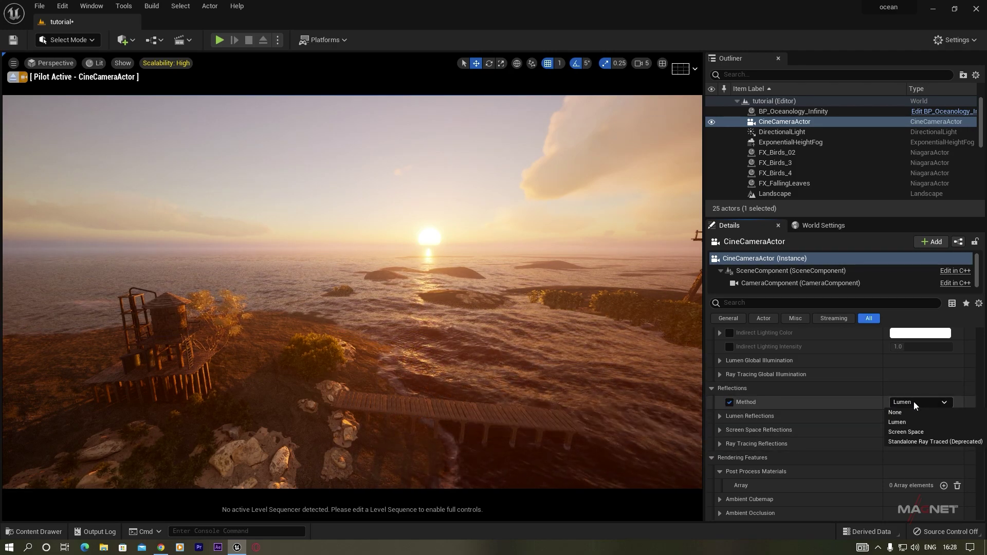
pyautogui.click(918, 432)
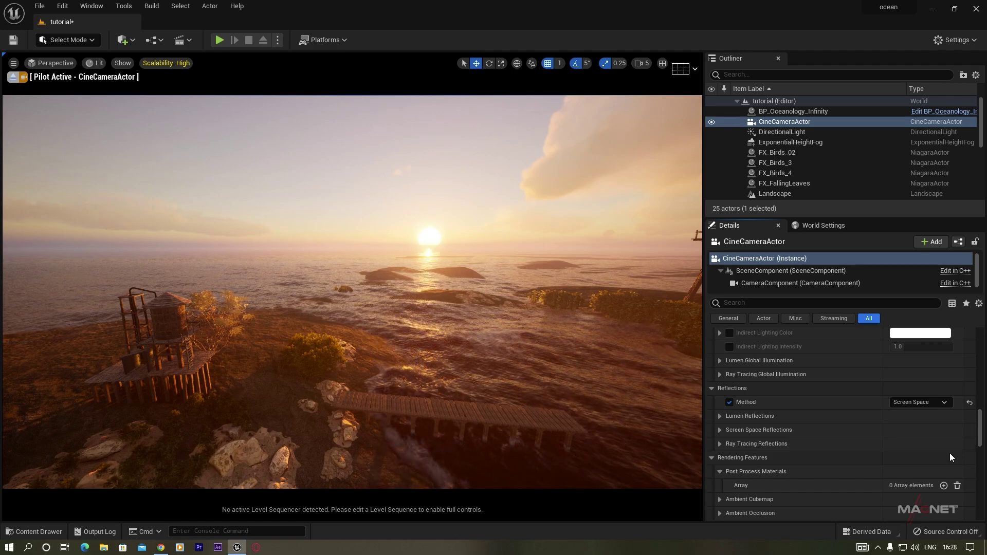
# Compare the water under Lumen and Screen Space reflections by alternating the camera's reflections method, ending on Screen Space
pyautogui.click(897, 422)
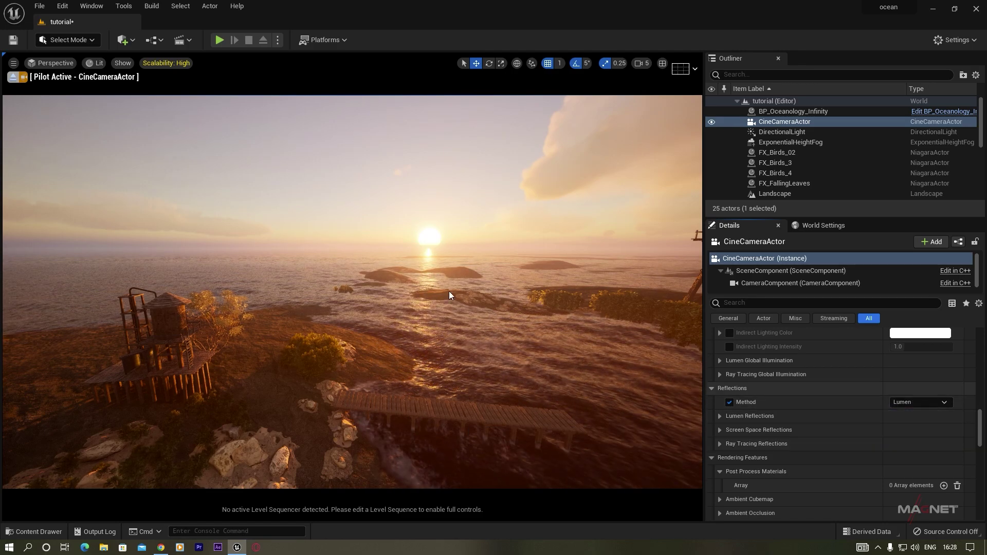
pyautogui.click(919, 402)
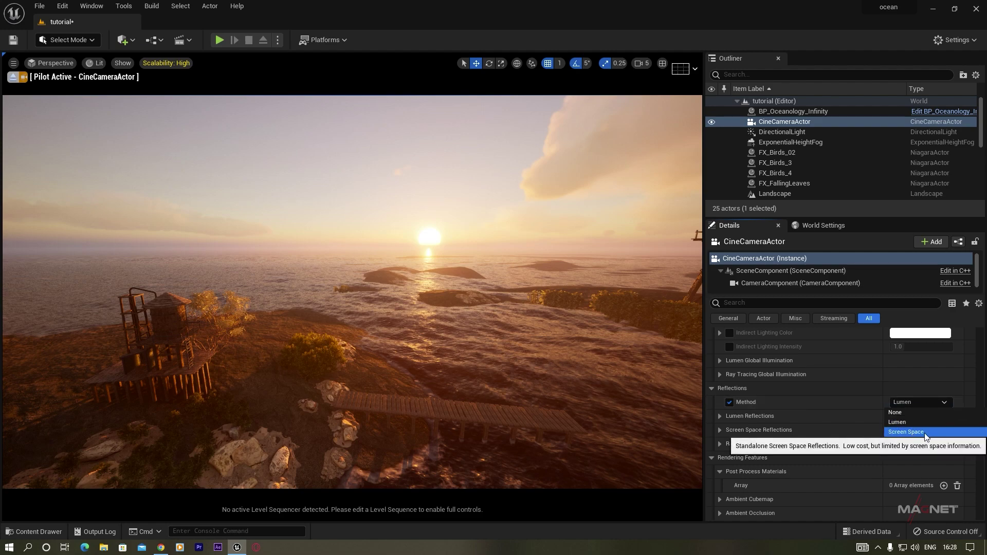
pyautogui.click(925, 433)
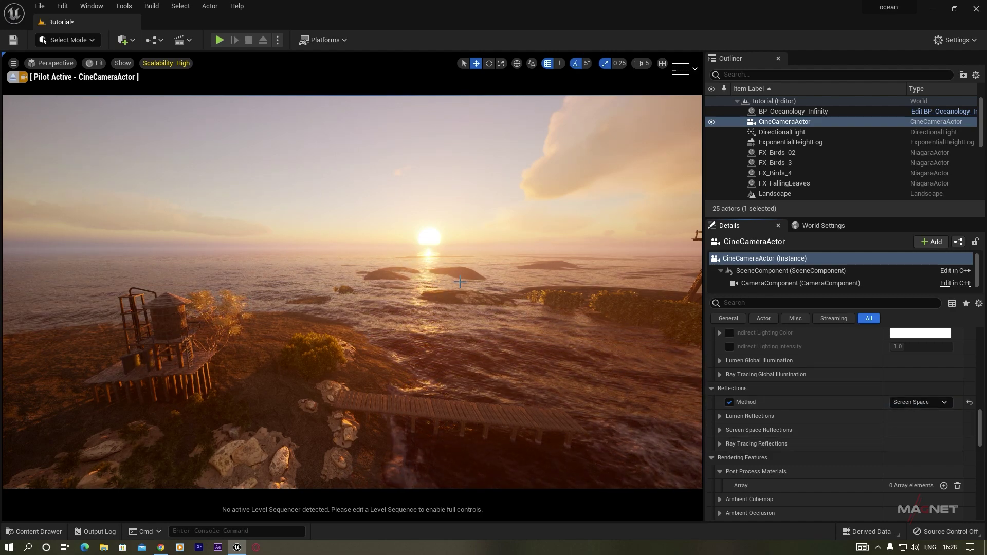
pyautogui.click(913, 402)
pyautogui.click(921, 428)
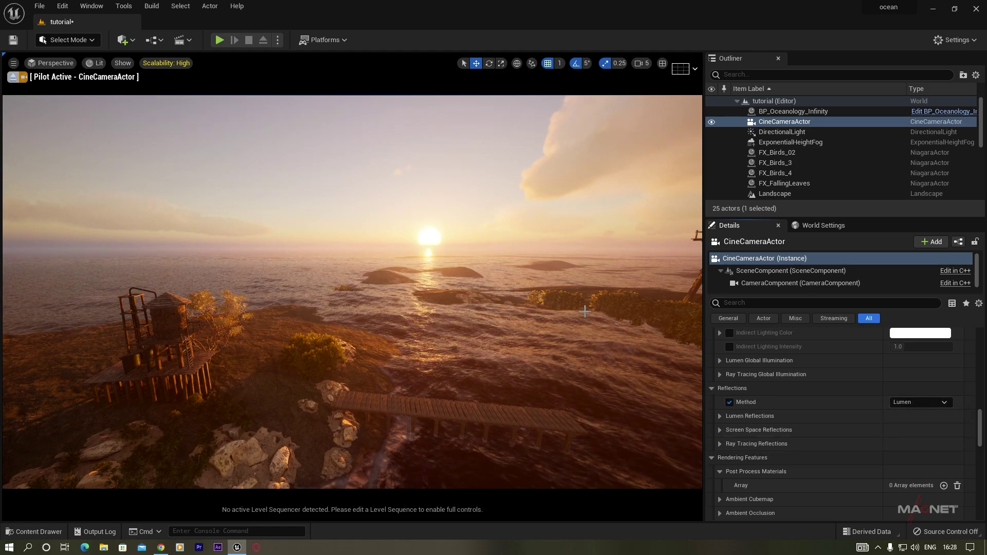
pyautogui.click(910, 403)
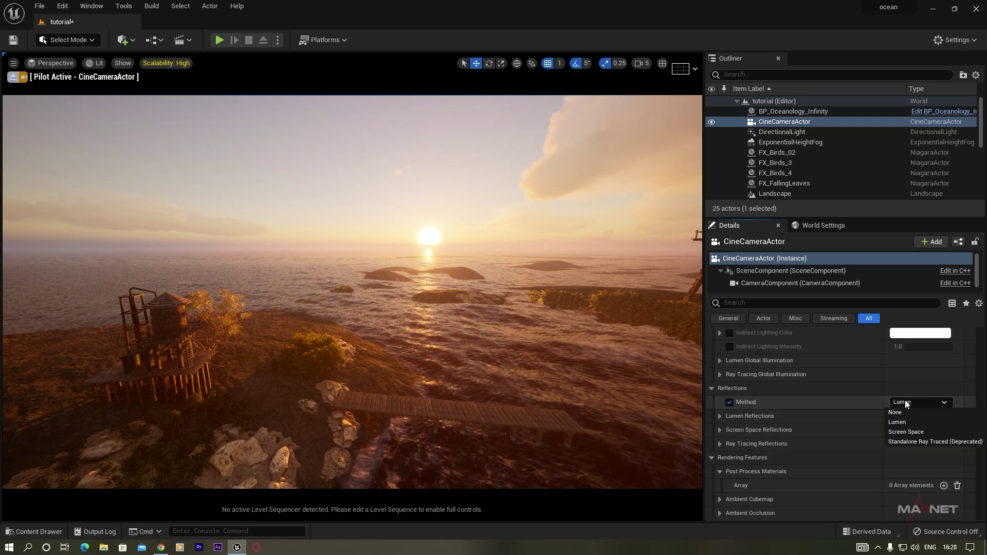
pyautogui.click(915, 433)
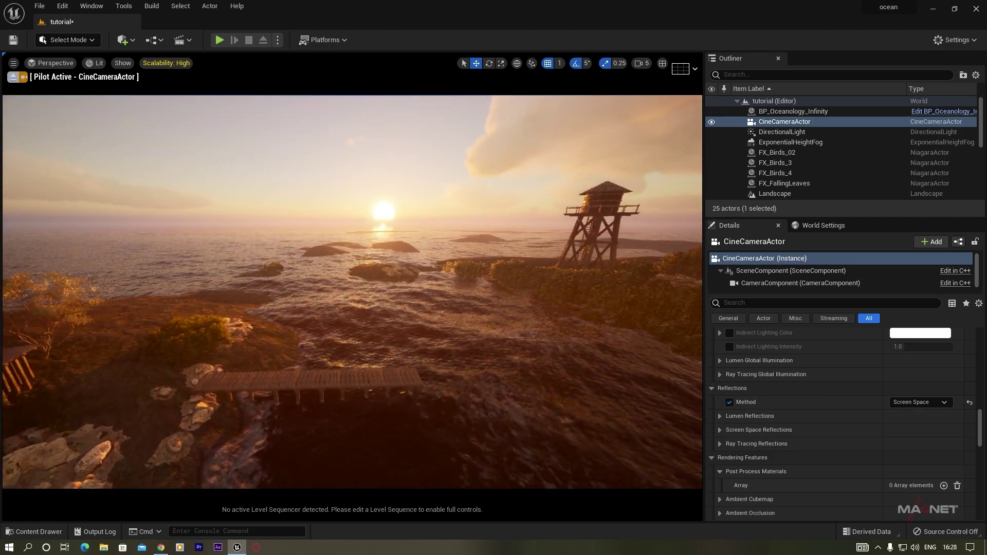
# Fly the camera past the pier and back, framing the wrecked boat in front with the water tank, pier, sun and watchtower behind
pyautogui.moveTo(352, 292); pyautogui.dragTo(247, 293, button='right')
pyautogui.press('w')
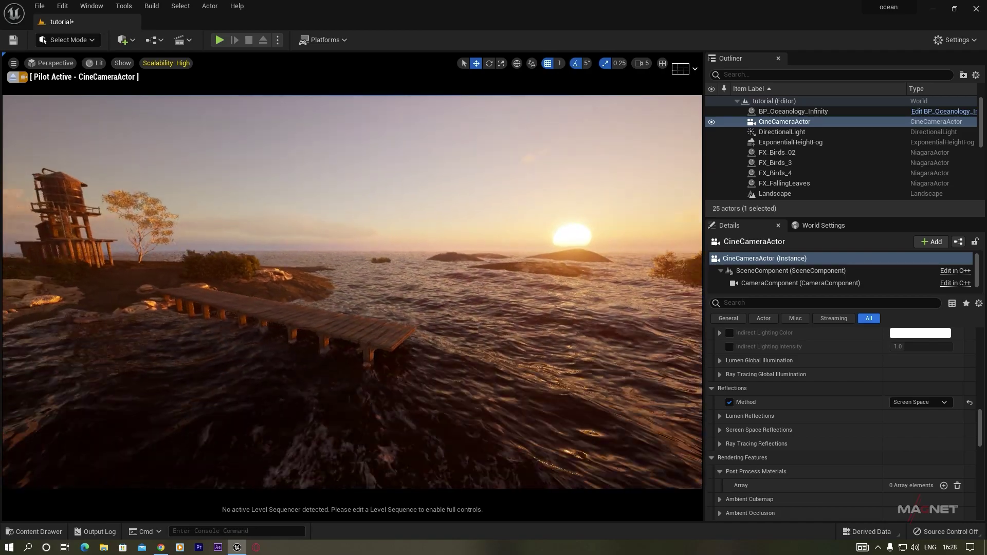
pyautogui.moveTo(352, 292); pyautogui.dragTo(583, 273, button='right')
pyautogui.press('s')
pyautogui.press('w')
pyautogui.press('s')
pyautogui.press('w')
pyautogui.press('s')
pyautogui.press('w')
pyautogui.press('w')
pyautogui.press('q')
pyautogui.press('w')
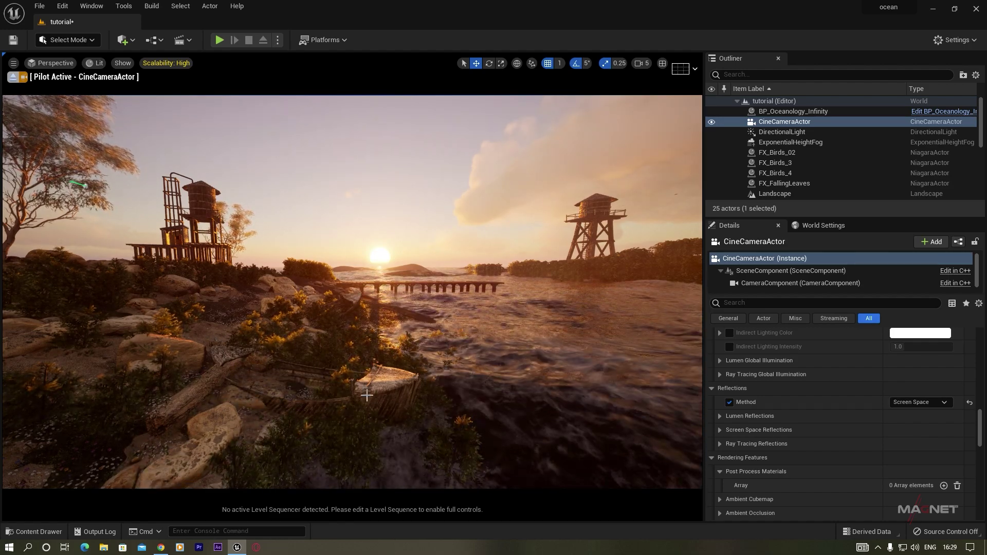
# Reframe the camera over the rocky shore facing the sunset and pier, and add a level sequence named fdf
pyautogui.moveTo(354, 391)
pyautogui.mouseDown(button='right')
pyautogui.moveTo(416, 389)
pyautogui.moveTo(343, 392)
pyautogui.moveTo(388, 396)
pyautogui.moveTo(345, 394)
pyautogui.moveTo(360, 426)
pyautogui.moveTo(339, 400)
pyautogui.mouseUp(button='right')
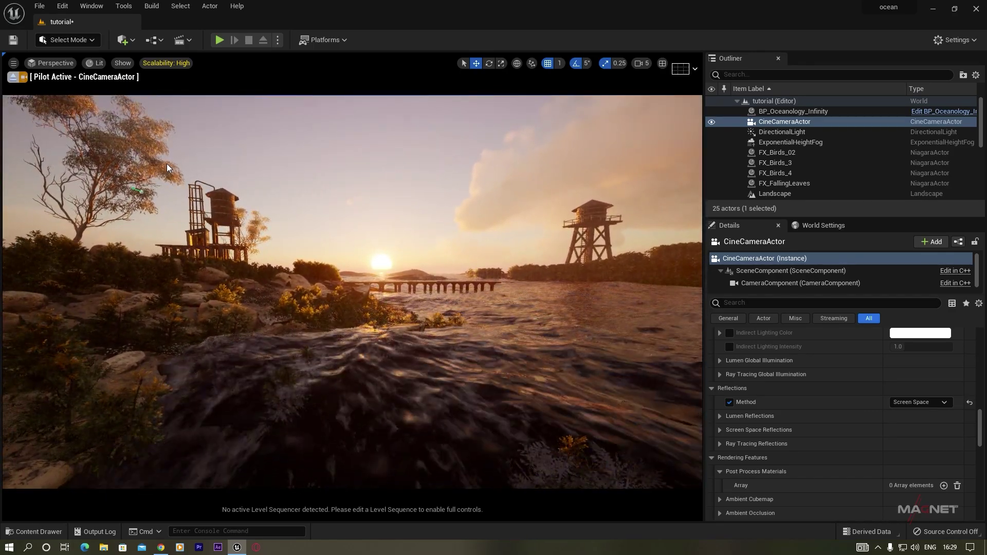
pyautogui.moveTo(636, 350)
pyautogui.mouseDown(button='right')
pyautogui.moveTo(653, 352)
pyautogui.moveTo(643, 353)
pyautogui.mouseUp(button='right')
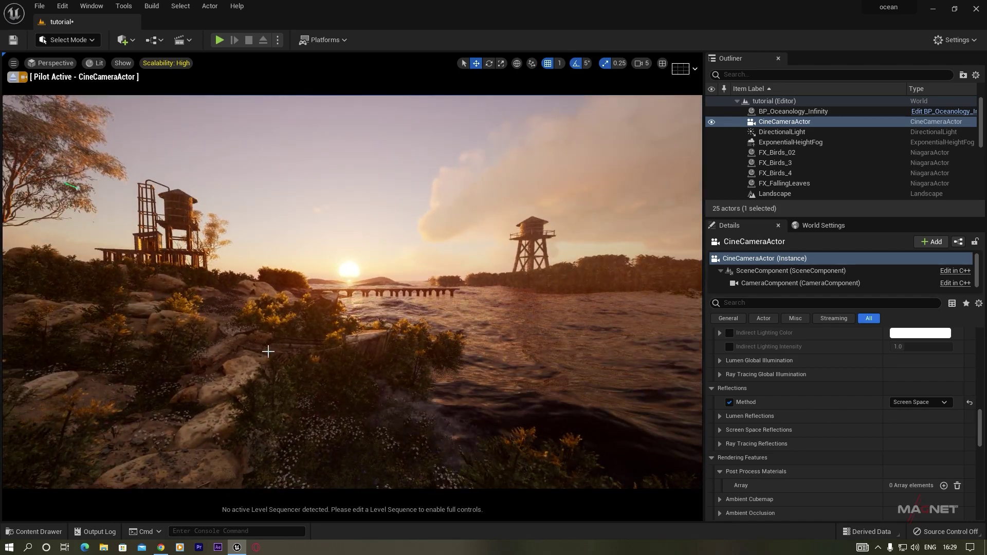
pyautogui.click(188, 40)
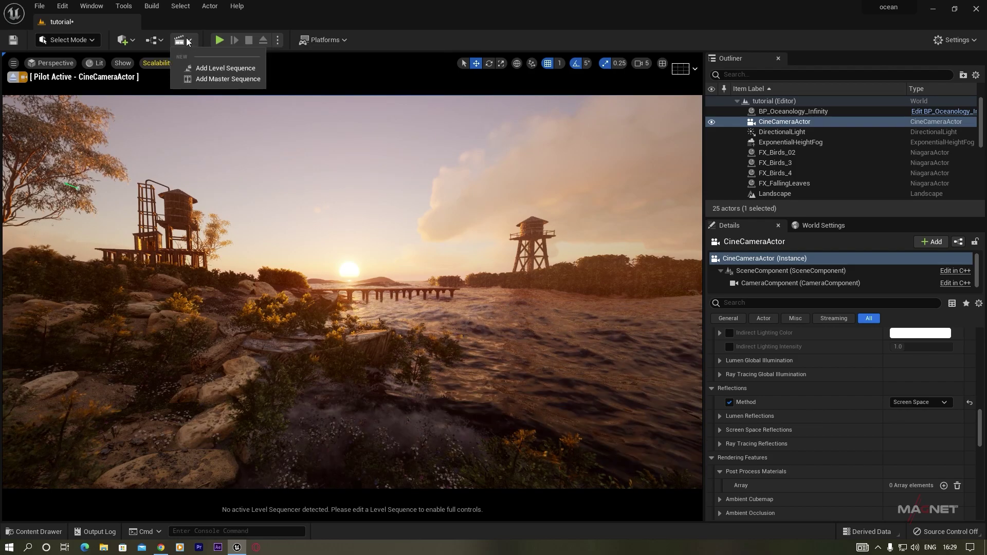
pyautogui.click(233, 67)
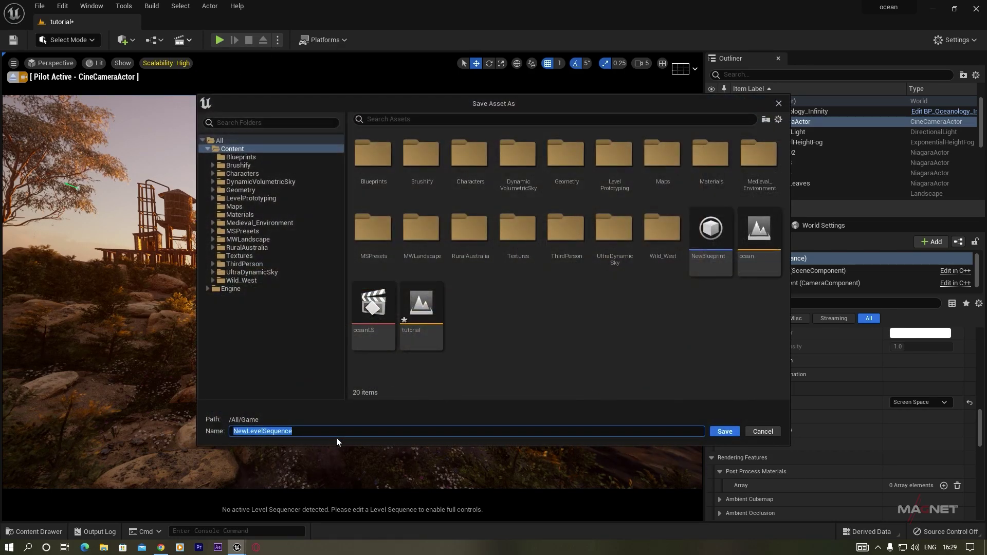
pyautogui.write('fdf')
pyautogui.click(724, 431)
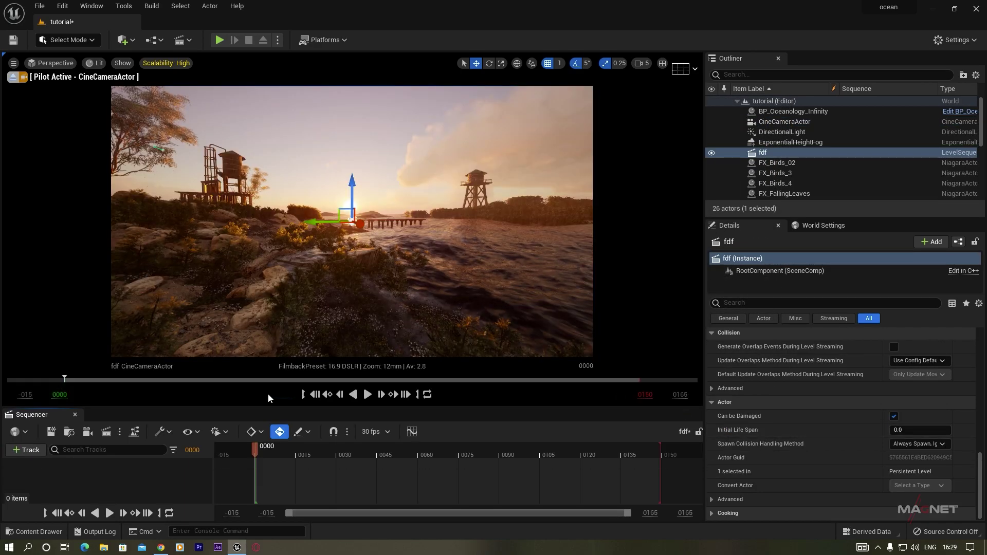
# Enlarge the Sequencer area and add the CineCameraActor to the fdf sequence
pyautogui.moveTo(264, 448); pyautogui.dragTo(314, 465)
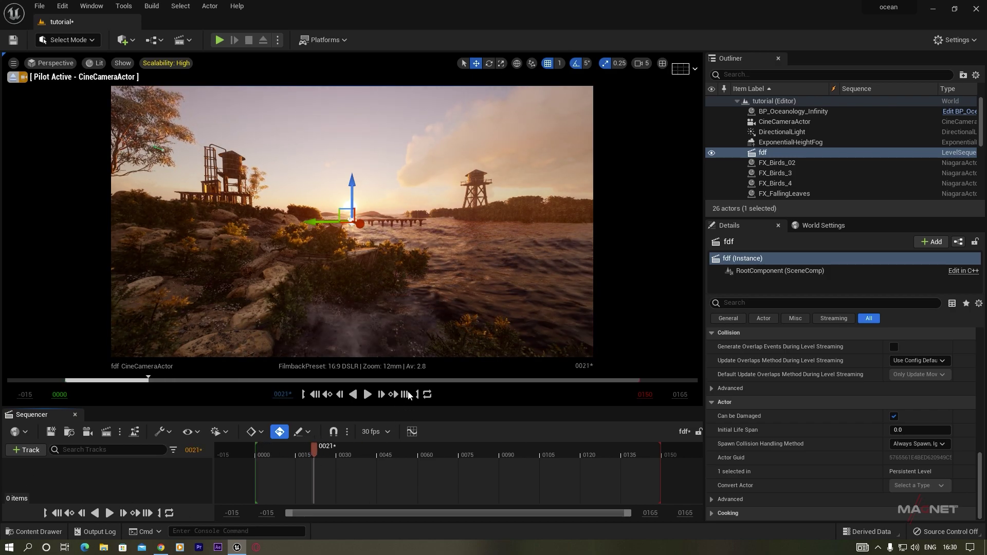
pyautogui.moveTo(413, 408); pyautogui.dragTo(411, 362)
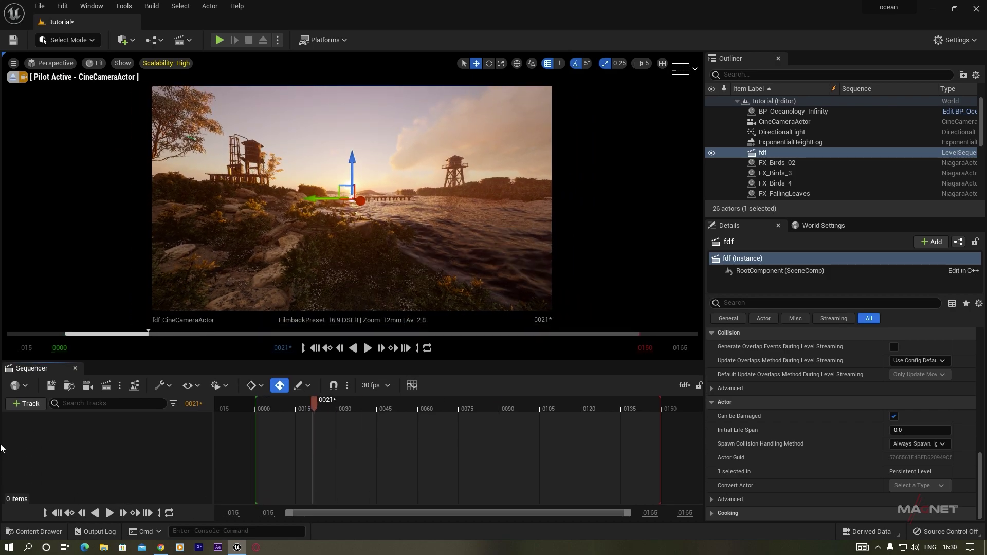
pyautogui.click(786, 122)
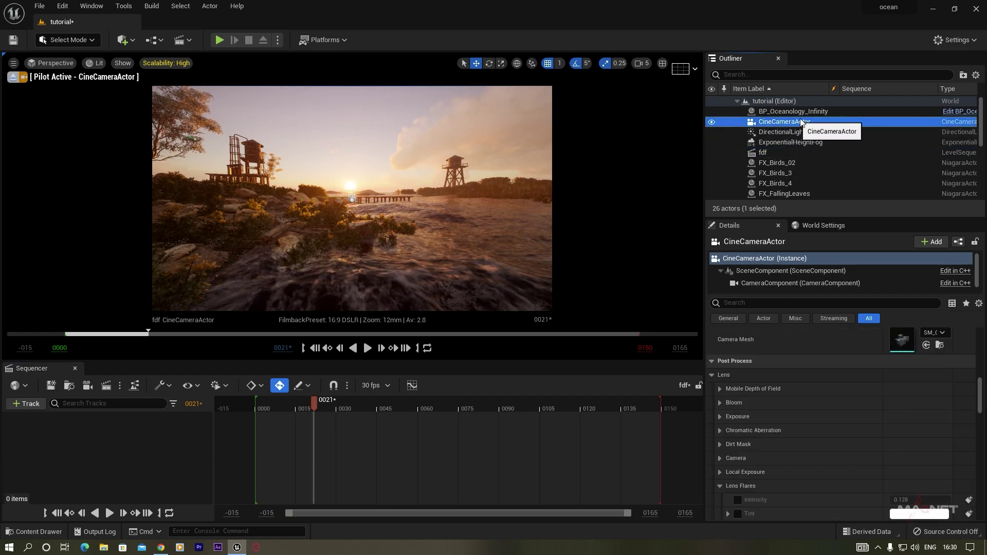
pyautogui.moveTo(788, 125); pyautogui.dragTo(33, 446)
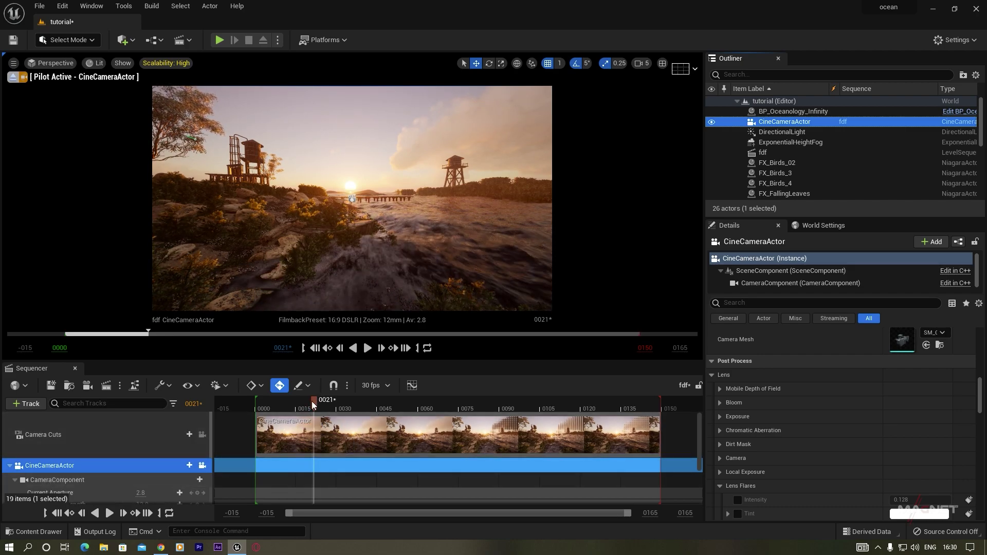
# Key the camera's Transform at frame 0 and set the default key interpolation to Linear
pyautogui.moveTo(312, 401); pyautogui.dragTo(290, 403)
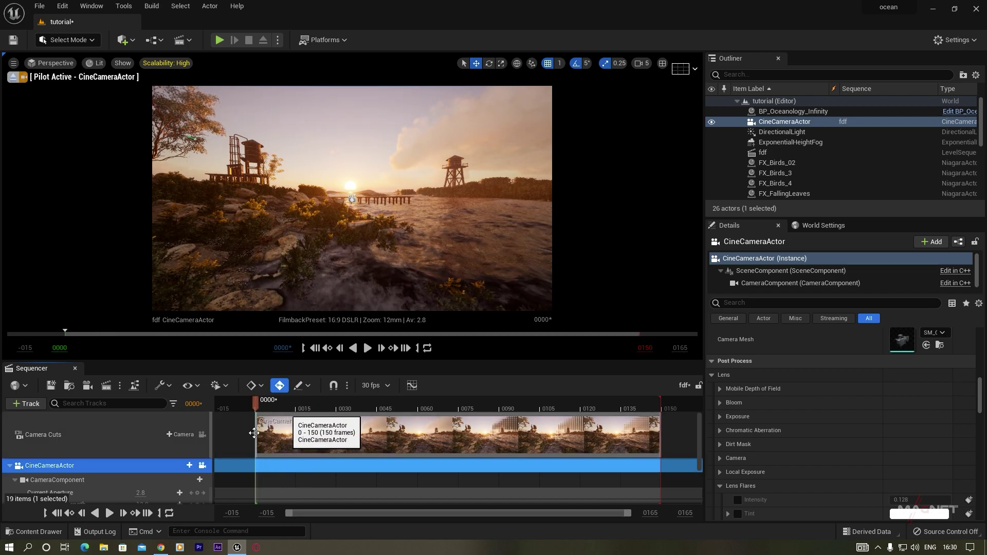
pyautogui.scroll(-2, 44, 473)
pyautogui.click(11, 481)
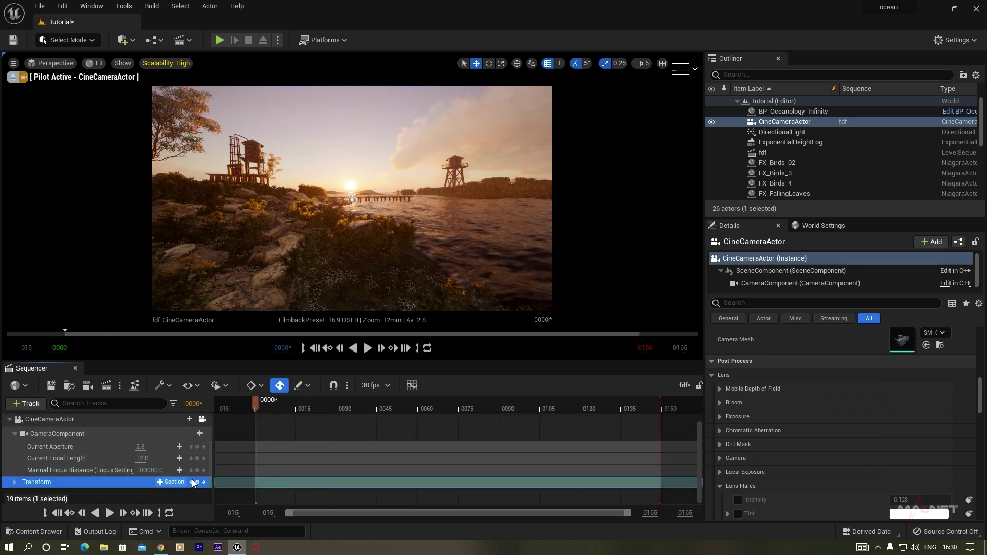
pyautogui.click(260, 387)
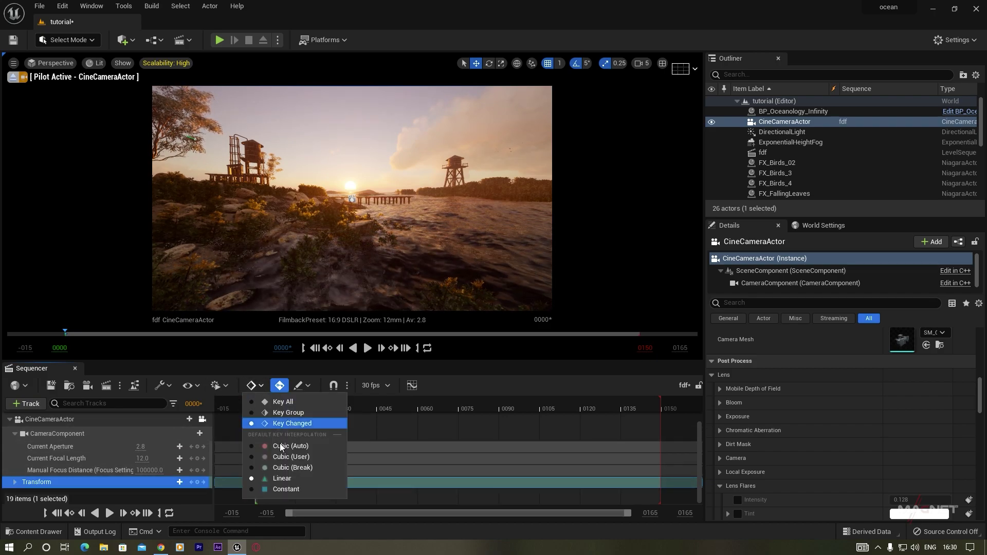
pyautogui.click(278, 479)
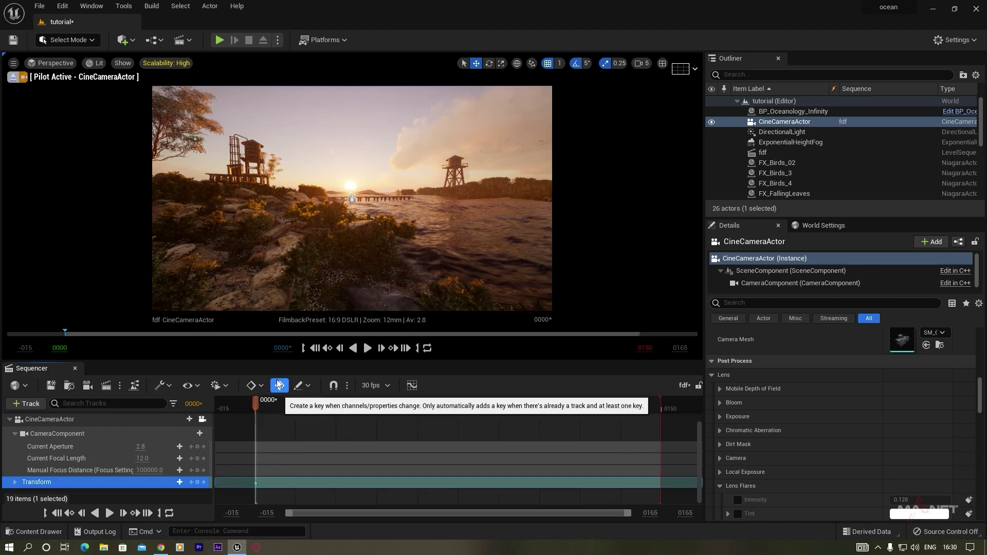
# Go to frame 149 and fly the camera forward along the shore toward the pier, keying its Transform there
pyautogui.moveTo(256, 403); pyautogui.dragTo(659, 412)
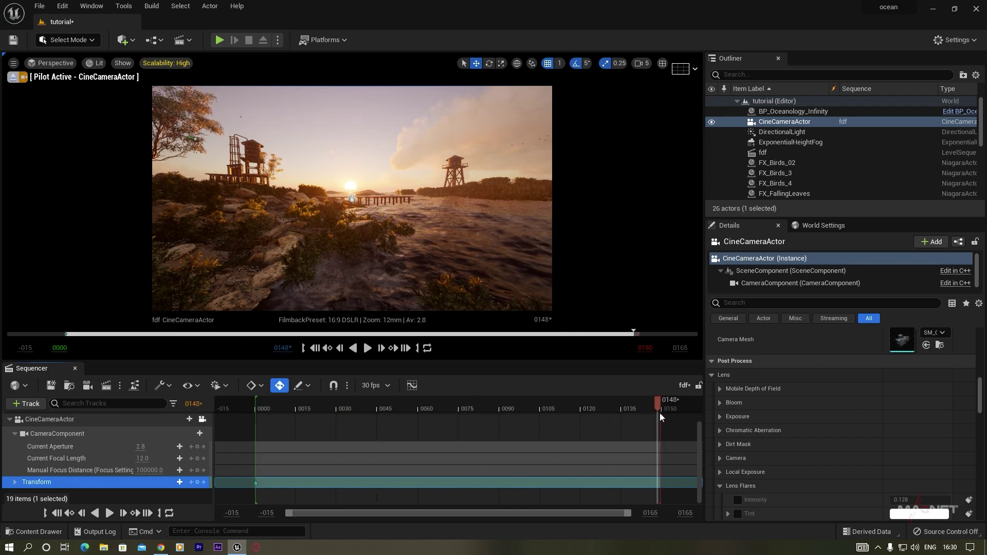
pyautogui.moveTo(351, 199)
pyautogui.mouseDown(button='right')
pyautogui.moveTo(345, 188)
pyautogui.moveTo(360, 215)
pyautogui.mouseUp(button='right')
pyautogui.press('w')
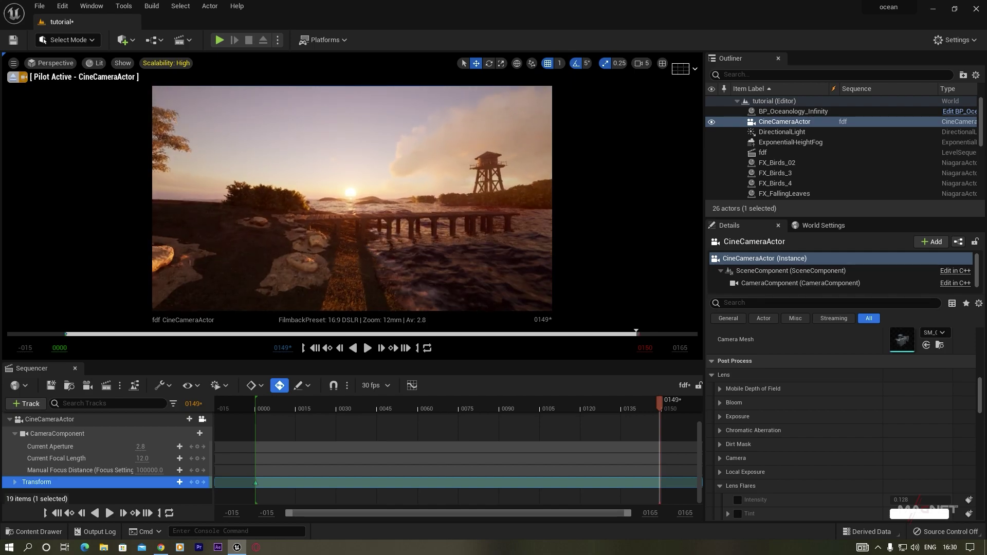
pyautogui.press('a')
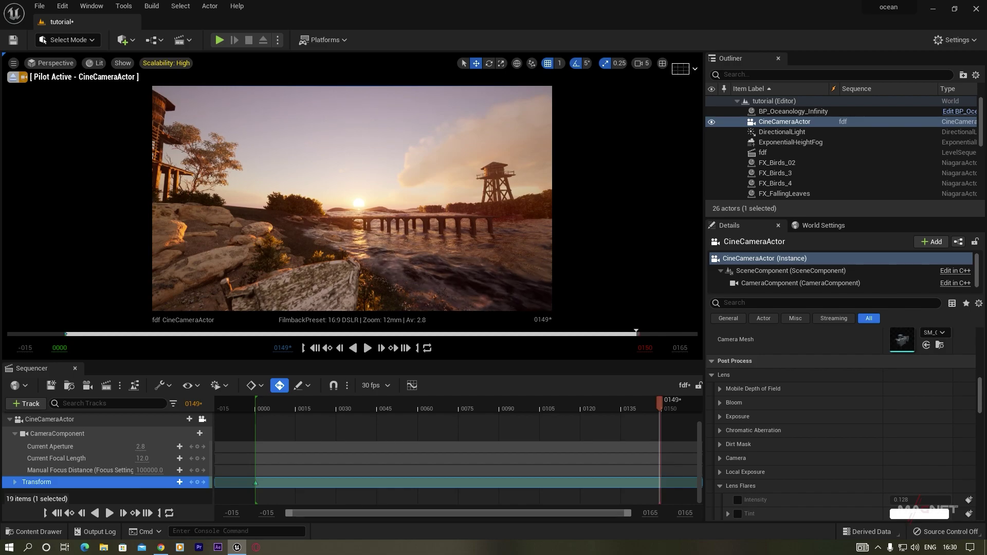
pyautogui.press('s')
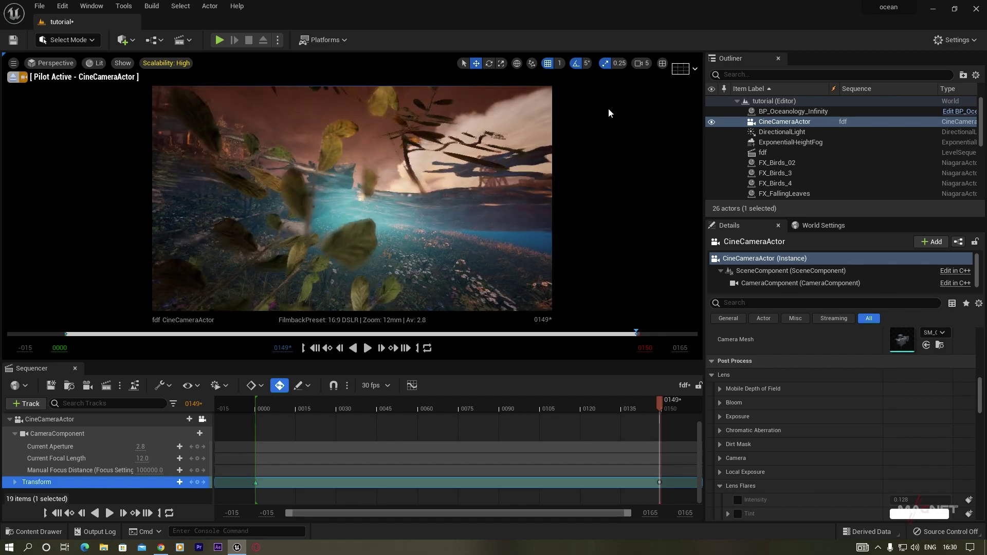
# Lower the camera speed to 2 and reframe the end shot beside the wrecked boat, with the pier, sun and watchtower behind
pyautogui.click(642, 64)
pyautogui.moveTo(552, 142)
pyautogui.mouseDown(button='right')
pyautogui.moveTo(571, 129)
pyautogui.moveTo(558, 131)
pyautogui.mouseUp(button='right')
pyautogui.press('w')
pyautogui.press('e')
pyautogui.press('w')
pyautogui.press('w')
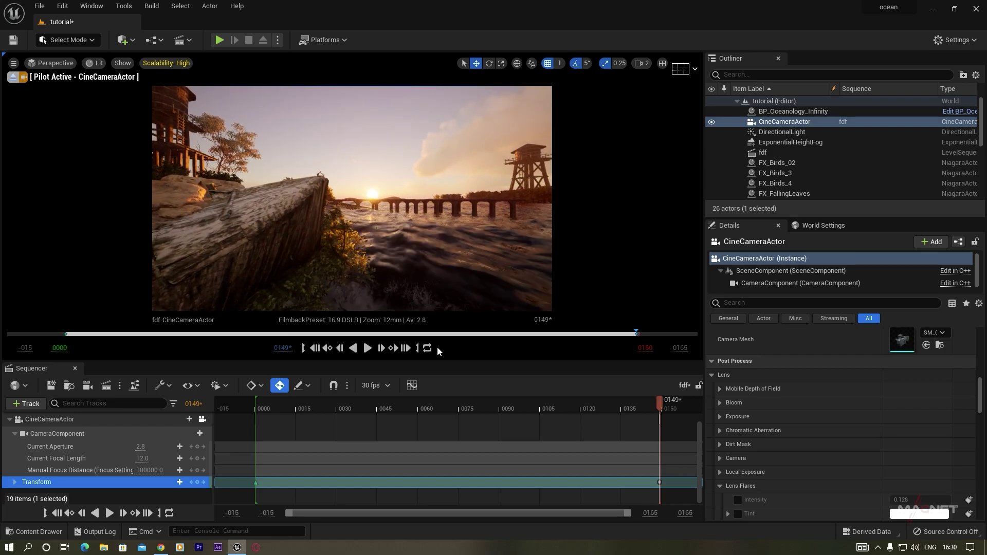
# Play and scrub through the opening part of the sequence to review the camera move
pyautogui.moveTo(657, 406); pyautogui.dragTo(273, 409)
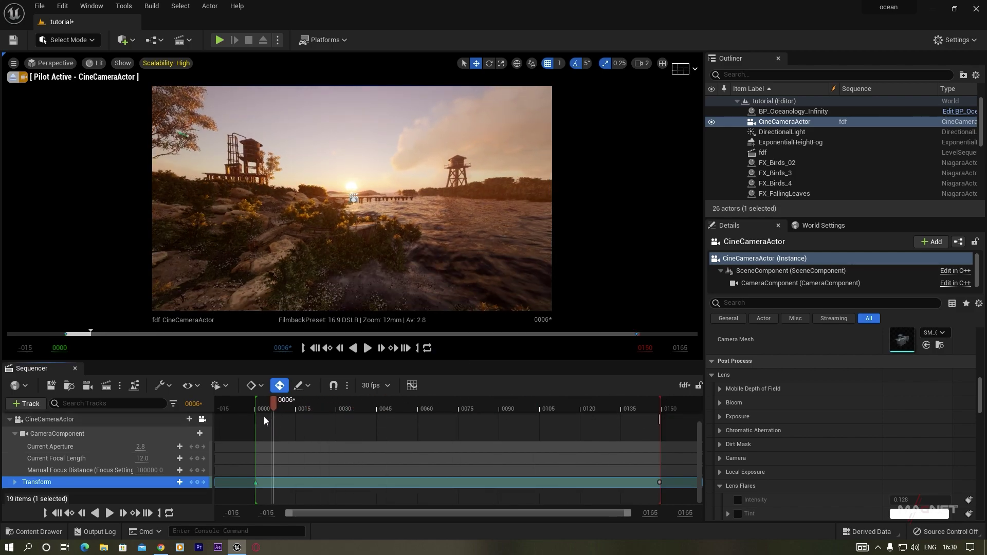
pyautogui.press('space')
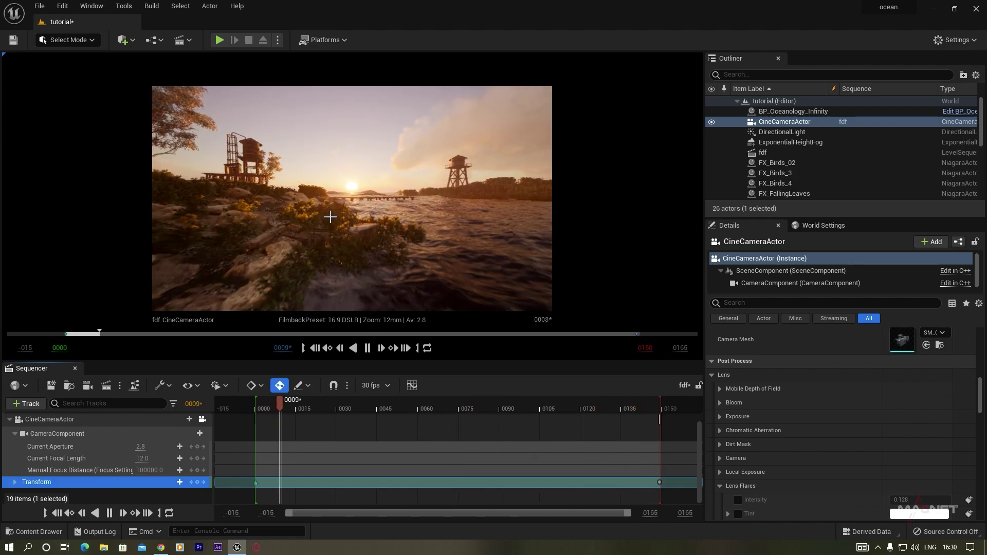
pyautogui.press('space')
pyautogui.moveTo(450, 413); pyautogui.dragTo(295, 416)
pyautogui.press('space')
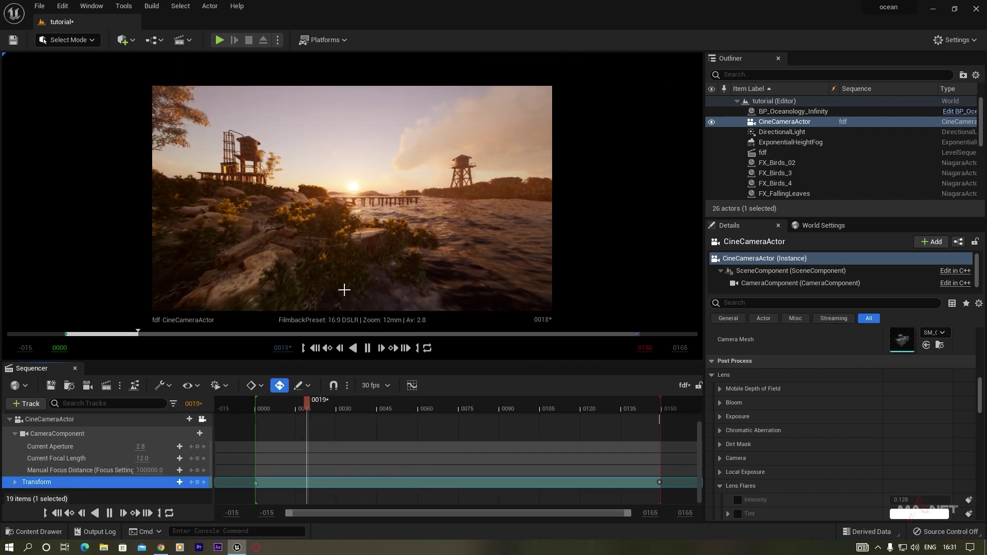
pyautogui.press('space')
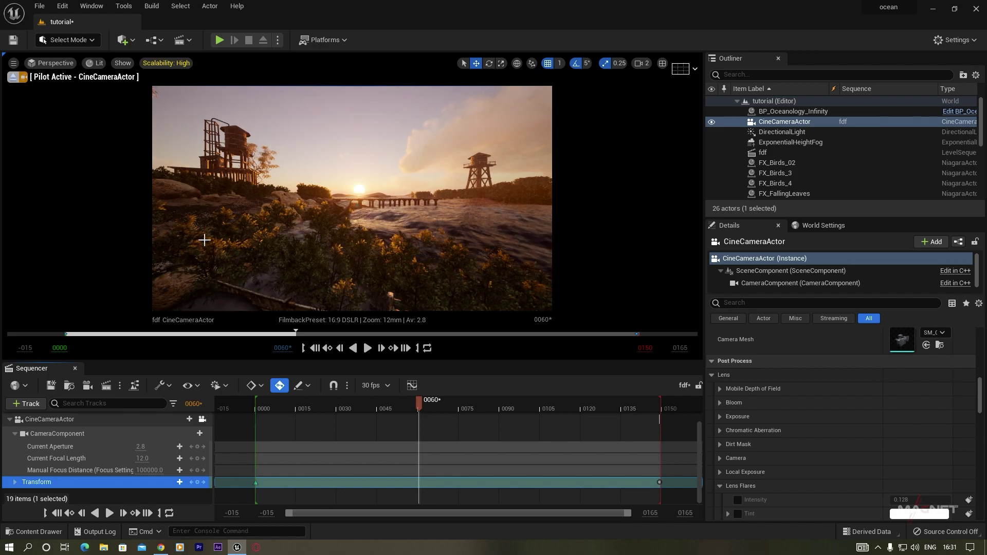
pyautogui.moveTo(416, 407); pyautogui.dragTo(353, 408)
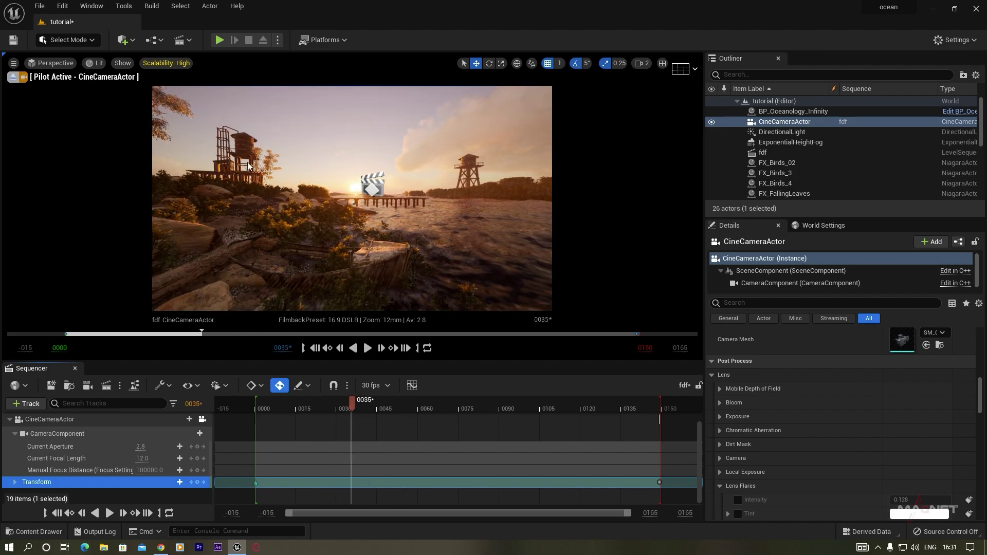
# Search the plugins for "movie" to check whether Movie Render Queue is enabled
pyautogui.click(91, 6)
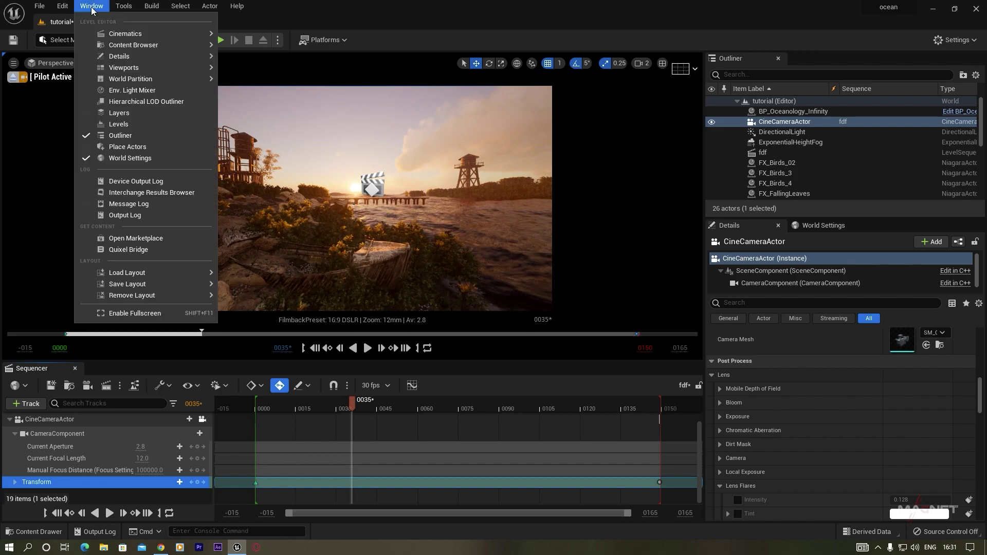
pyautogui.moveTo(124, 34)
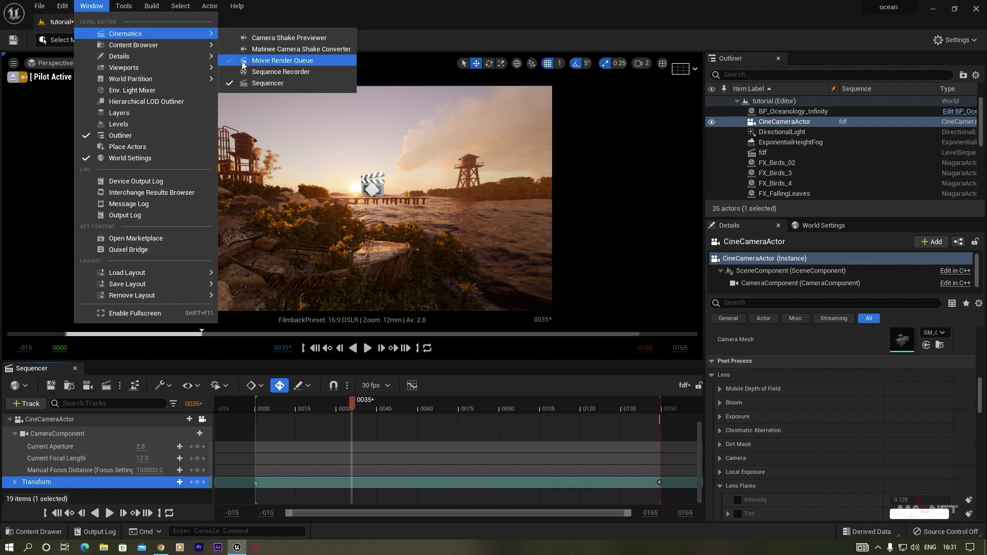
pyautogui.click(61, 7)
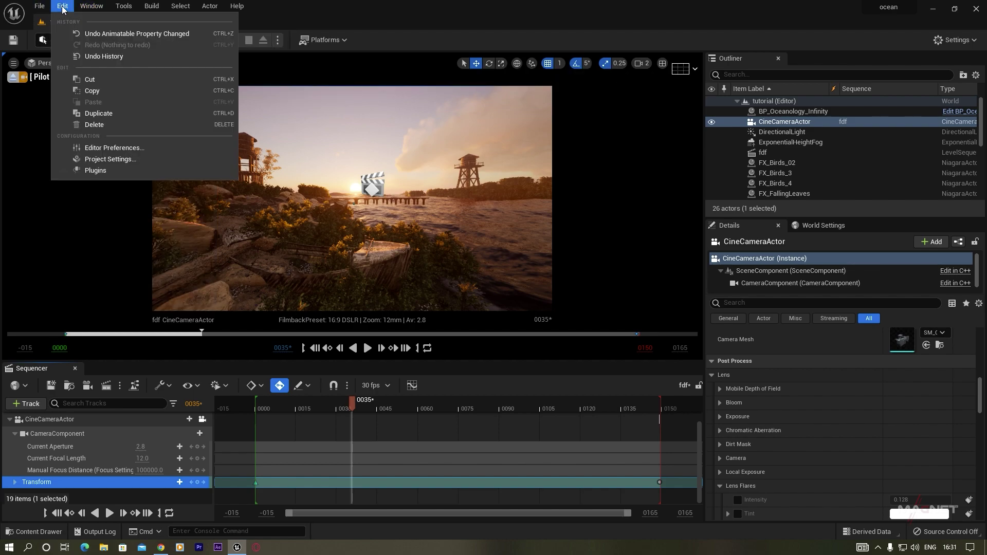
pyautogui.click(95, 170)
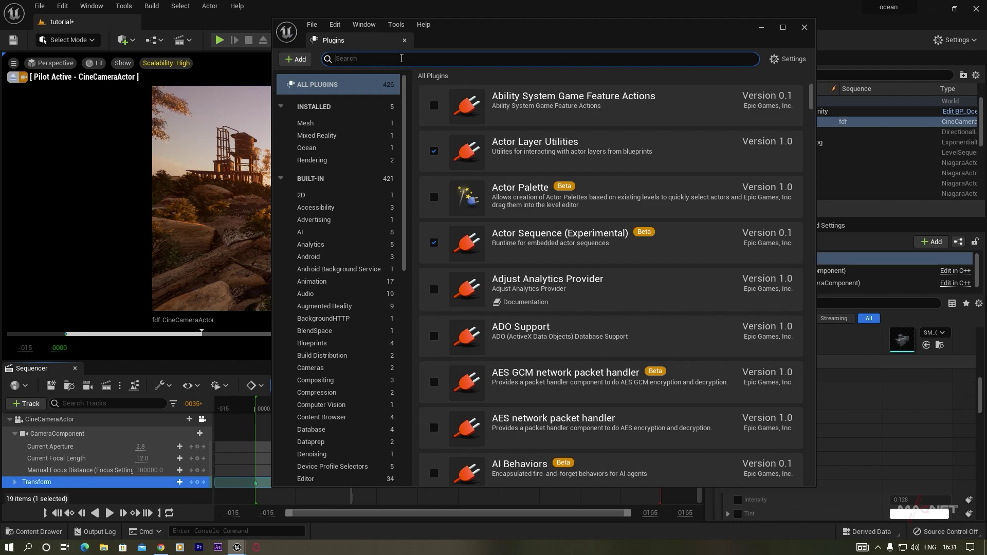
pyautogui.write('mov')
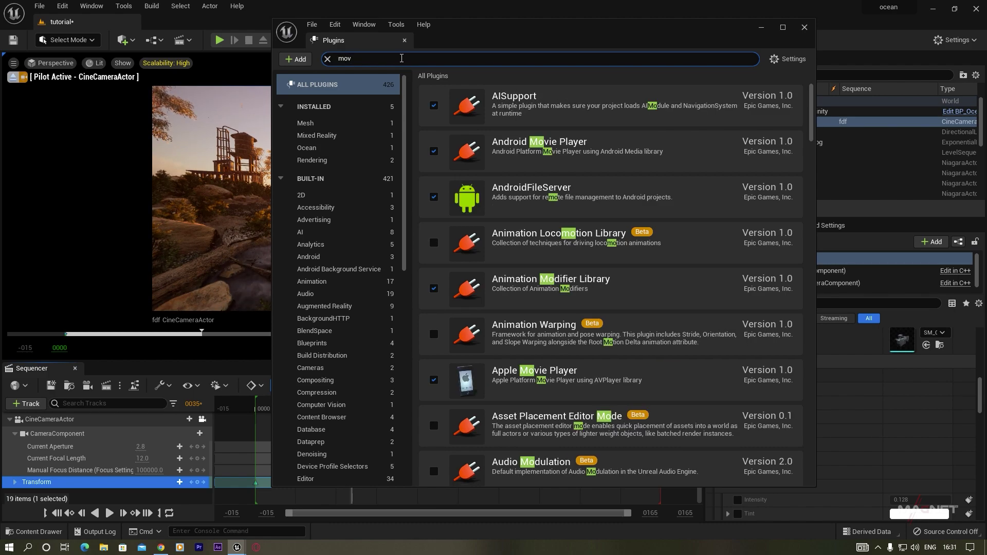
pyautogui.write('ie')
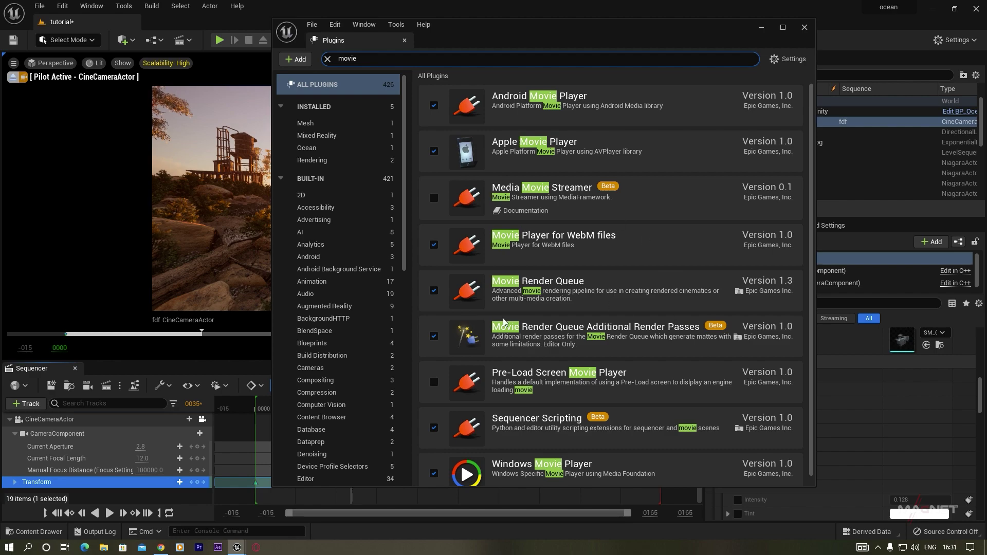
pyautogui.click(804, 27)
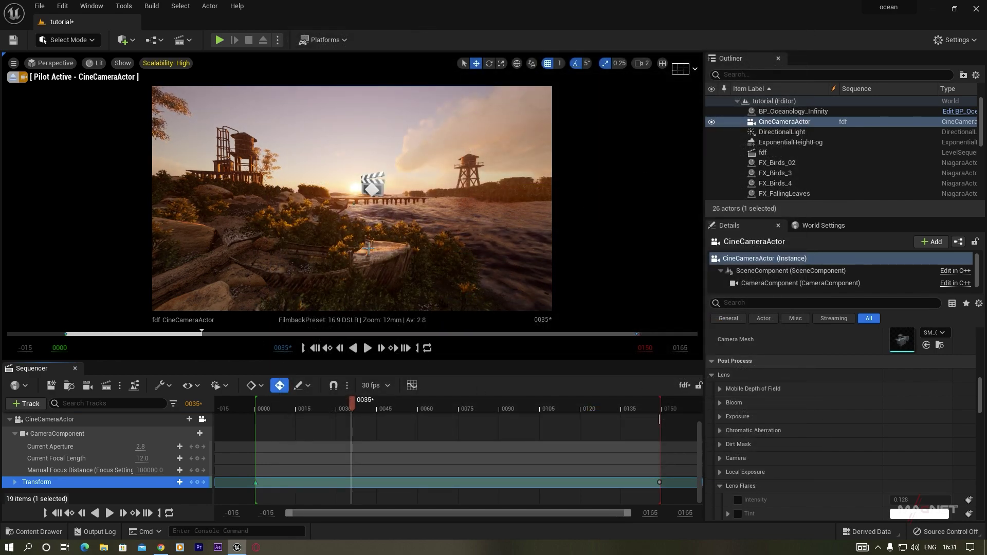
# Open the Movie Render Queue and add the fdf level sequence as a render job
pyautogui.click(96, 6)
pyautogui.moveTo(154, 33)
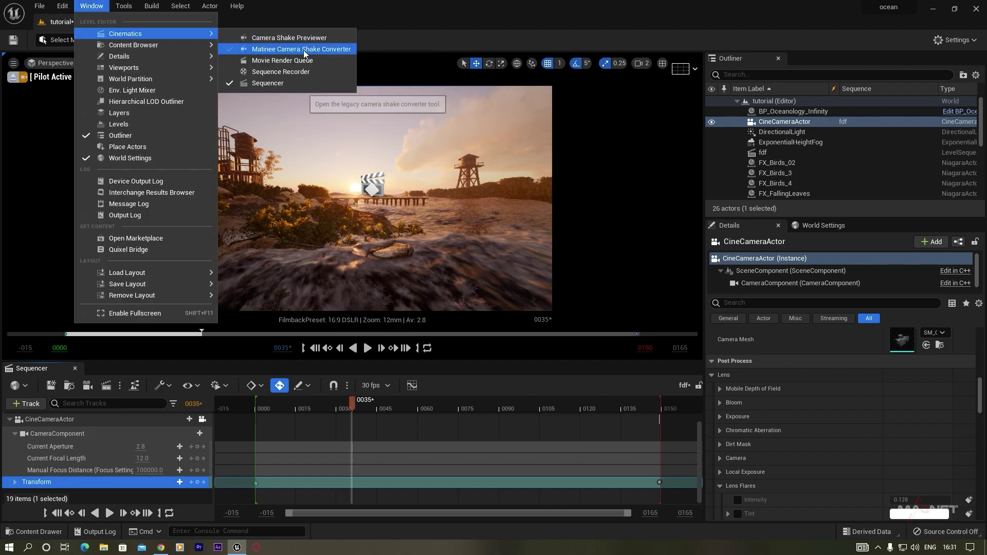
pyautogui.click(285, 60)
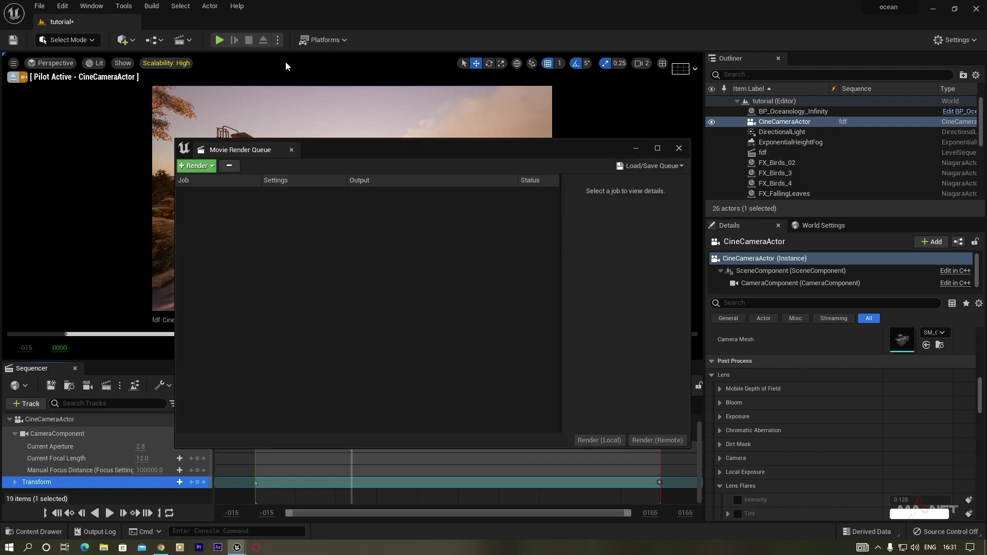
pyautogui.moveTo(373, 151); pyautogui.dragTo(379, 101)
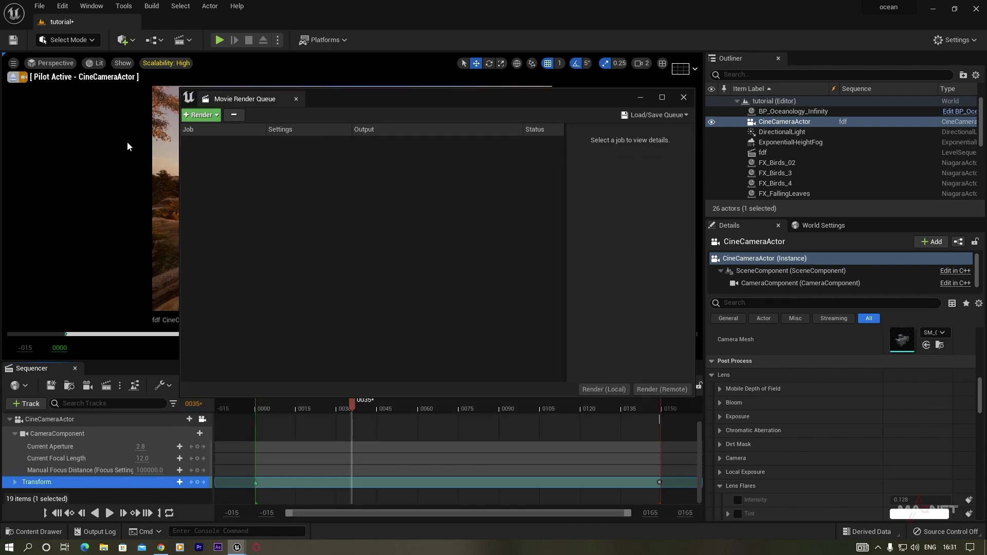
pyautogui.click(210, 114)
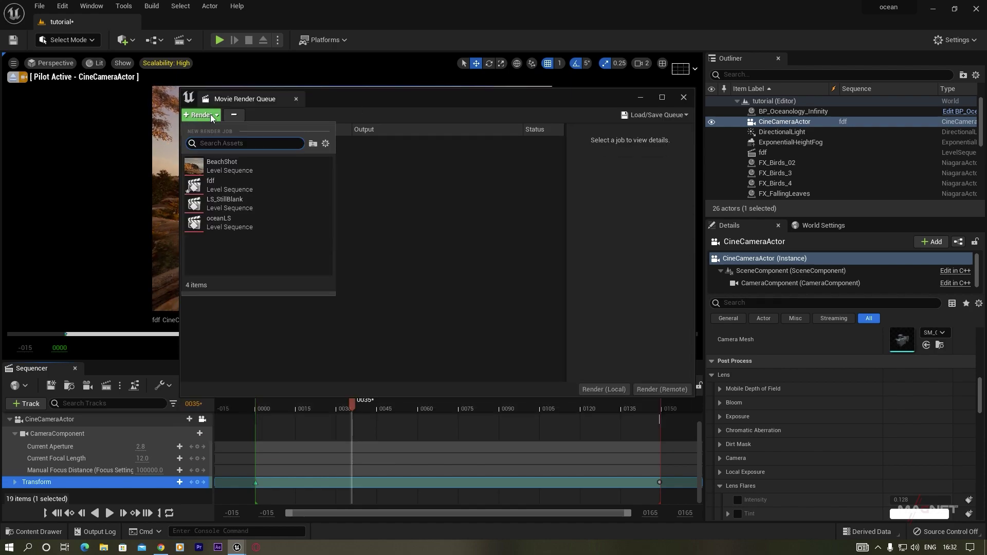
pyautogui.click(225, 183)
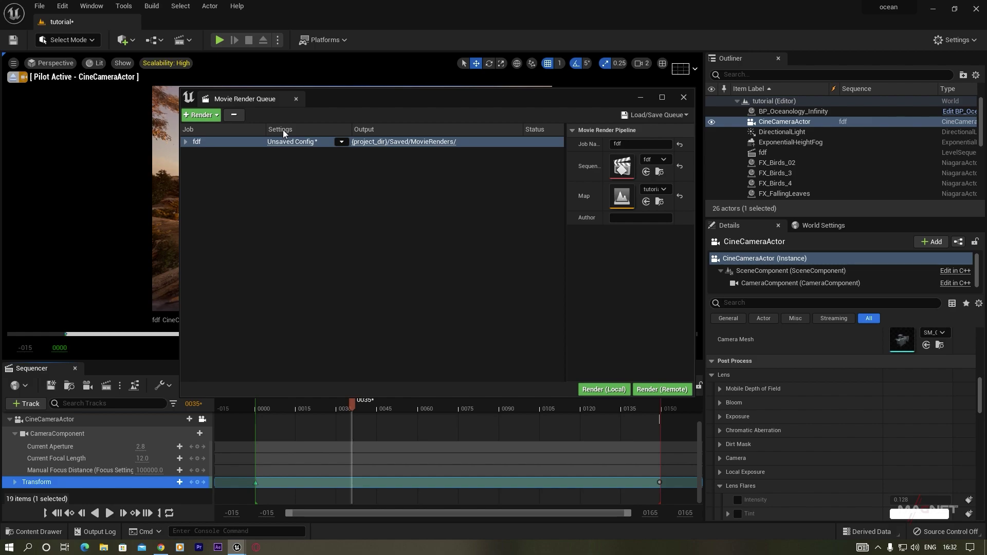
# In the fdf job's render configuration, replace the .jpg export with an .exr Sequence [16bit] export
pyautogui.click(297, 142)
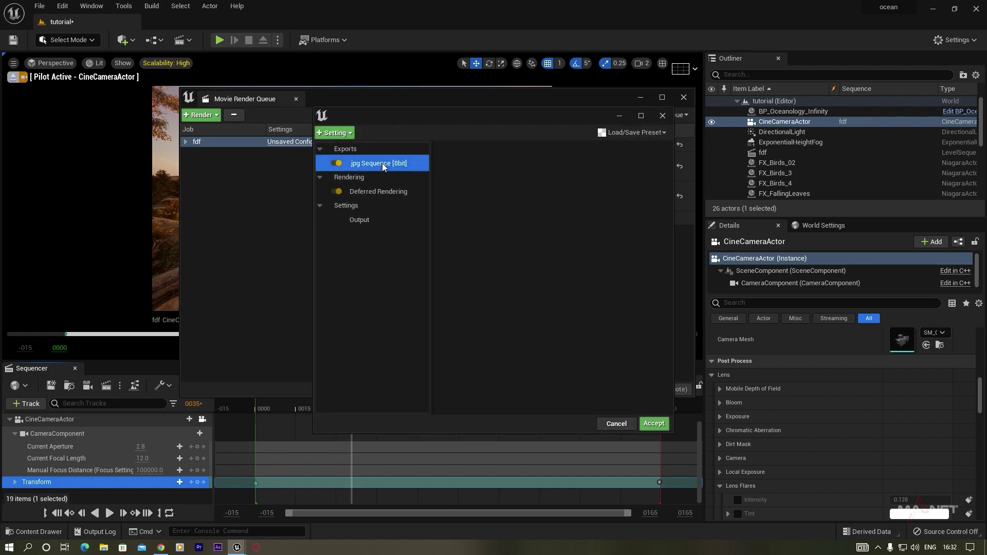
pyautogui.press('Delete')
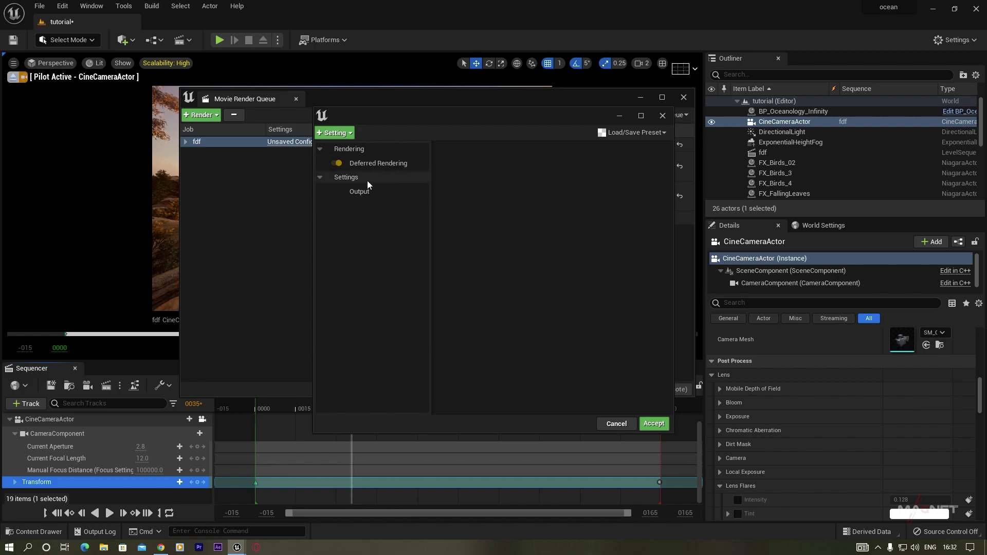
pyautogui.click(343, 133)
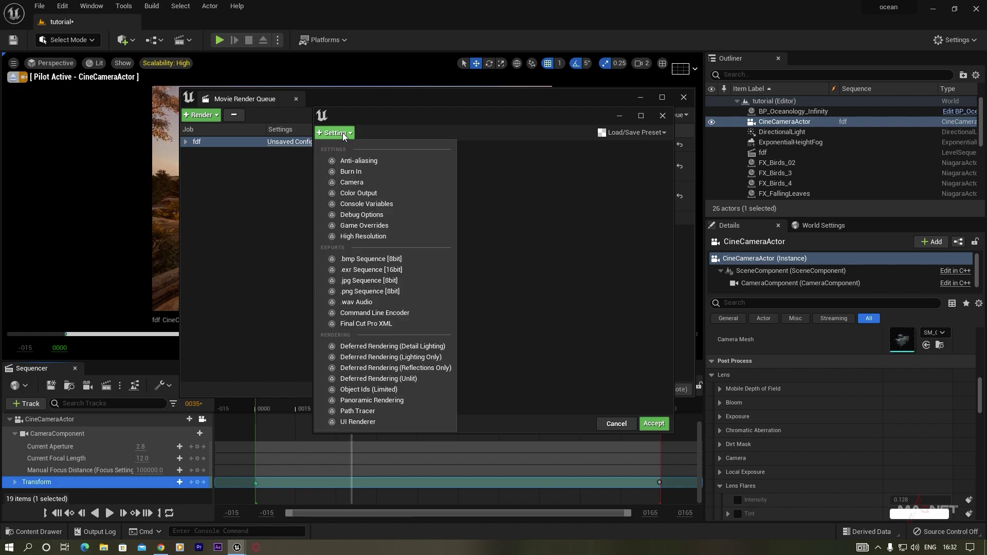
pyautogui.click(377, 270)
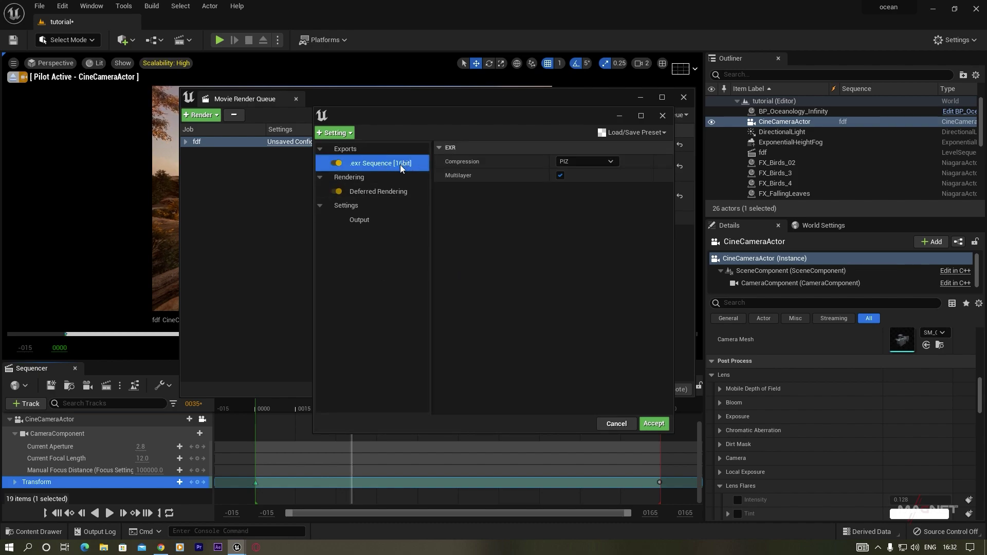
# Add an Anti-aliasing setting with temporal sample count 32, anti-aliasing overridden to Multisample Anti-Aliasing (MSAA), and render warm-up frames enabled
pyautogui.click(338, 132)
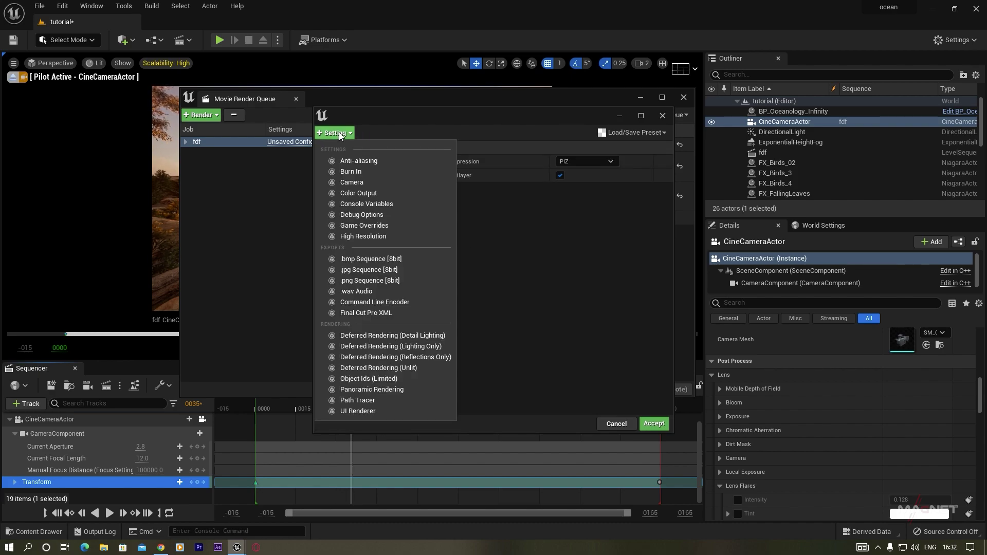
pyautogui.click(360, 163)
pyautogui.click(362, 221)
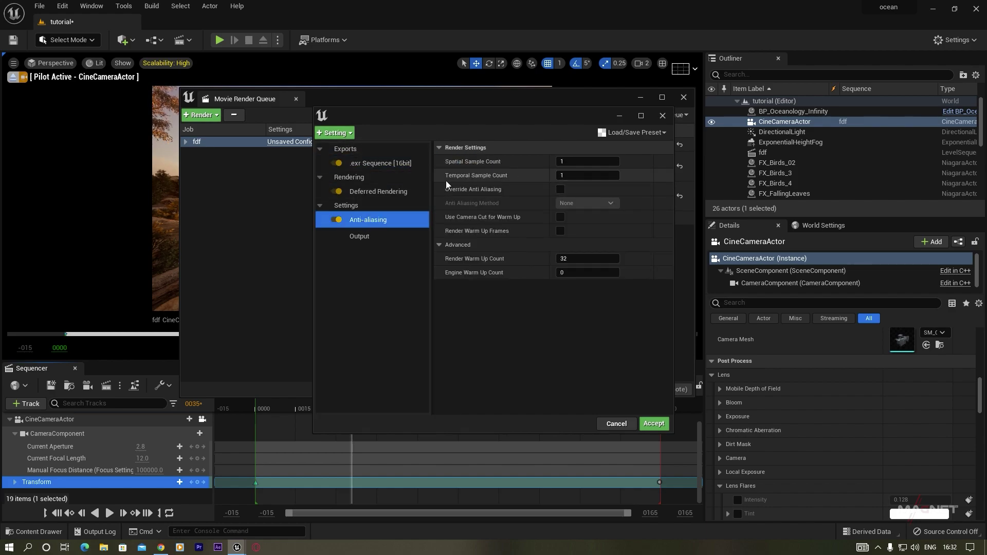
pyautogui.click(571, 176)
pyautogui.write('32')
pyautogui.click(561, 189)
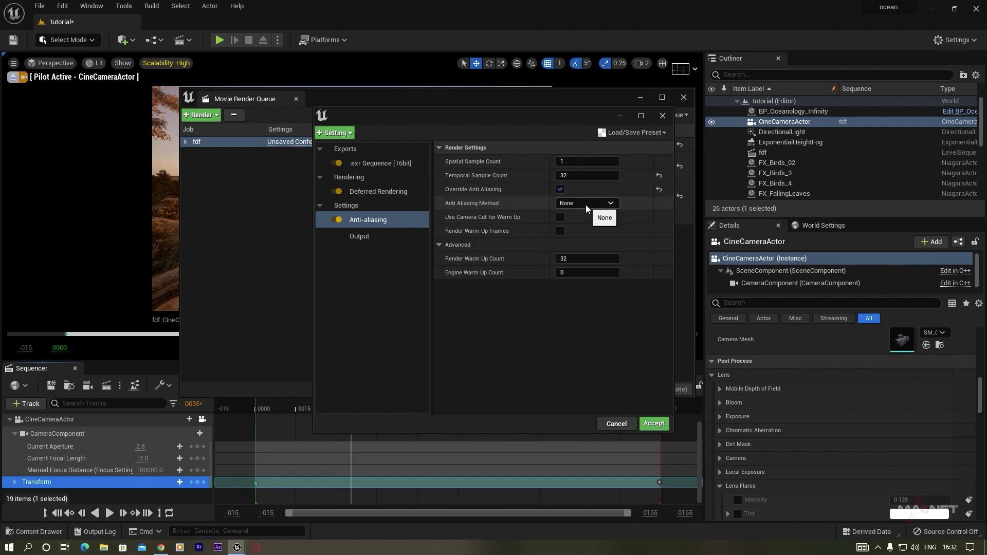
pyautogui.click(585, 204)
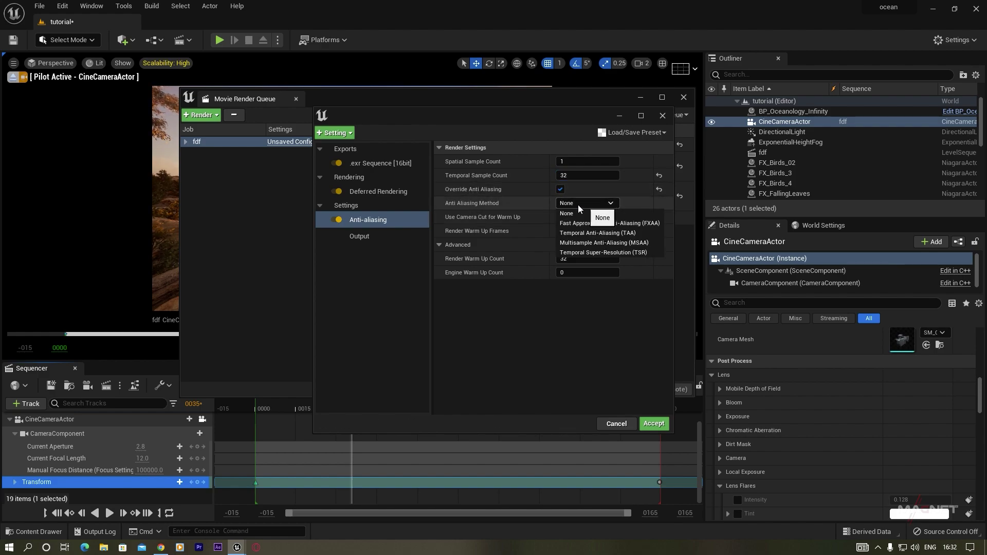
pyautogui.click(609, 242)
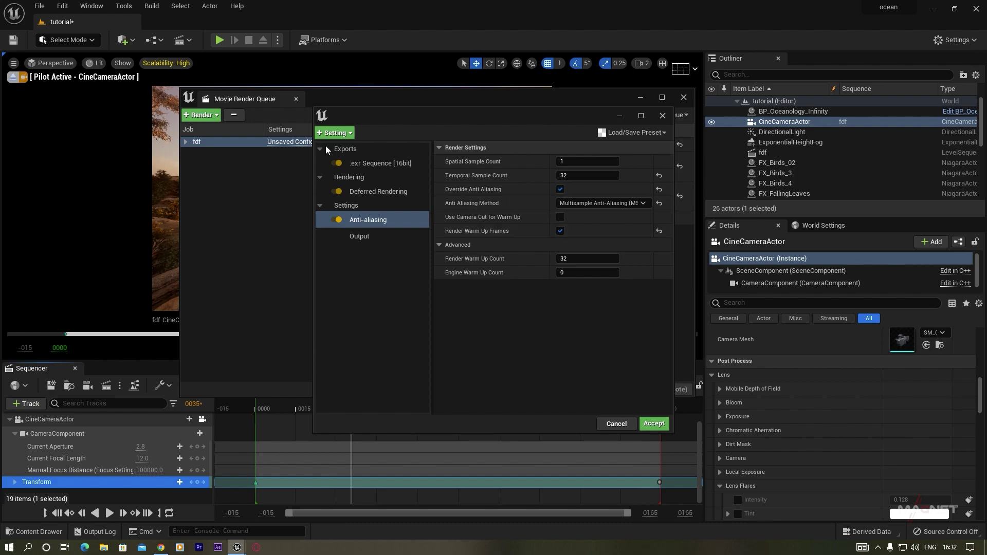
# Add a High Resolution setting to the render configuration and enable its Override Sub Surface Scattering option
pyautogui.click(345, 132)
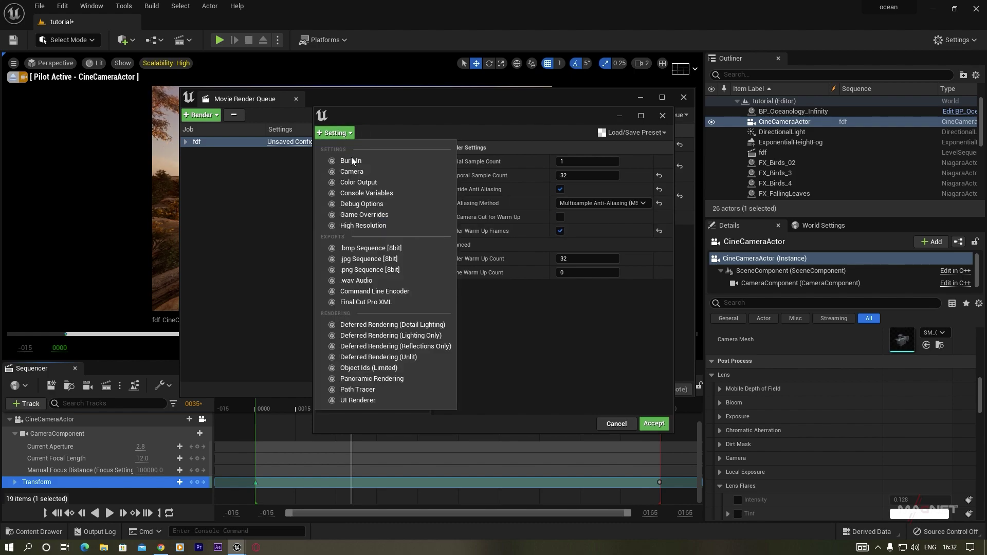
pyautogui.click(360, 226)
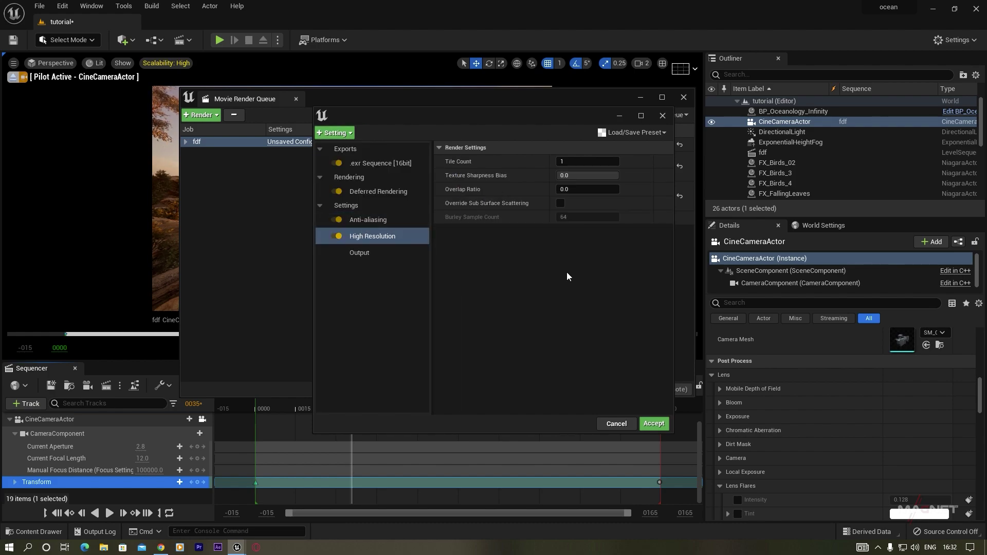
pyautogui.click(562, 202)
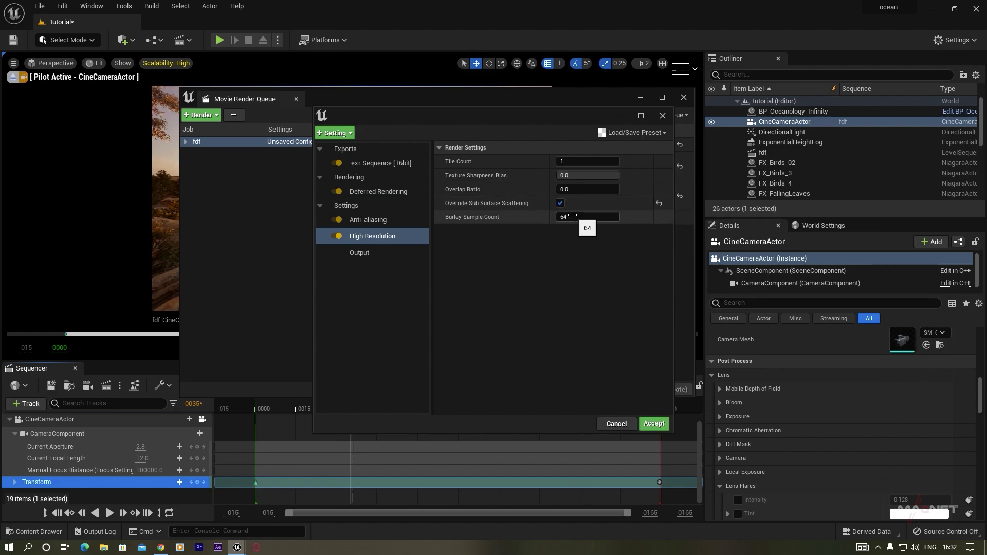
# Add a Camera setting to the render configuration and set its shutter timing to Frame Close
pyautogui.click(344, 133)
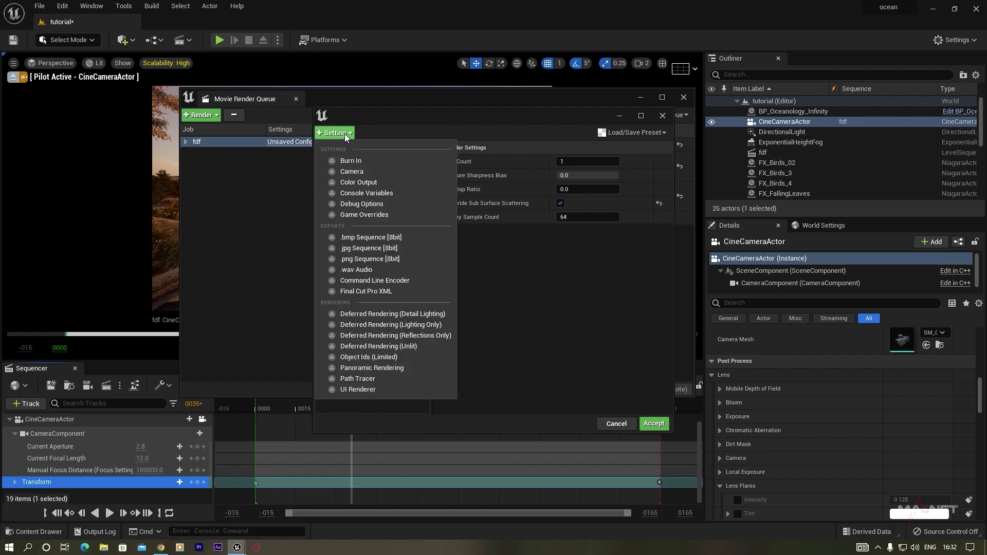
pyautogui.click(354, 172)
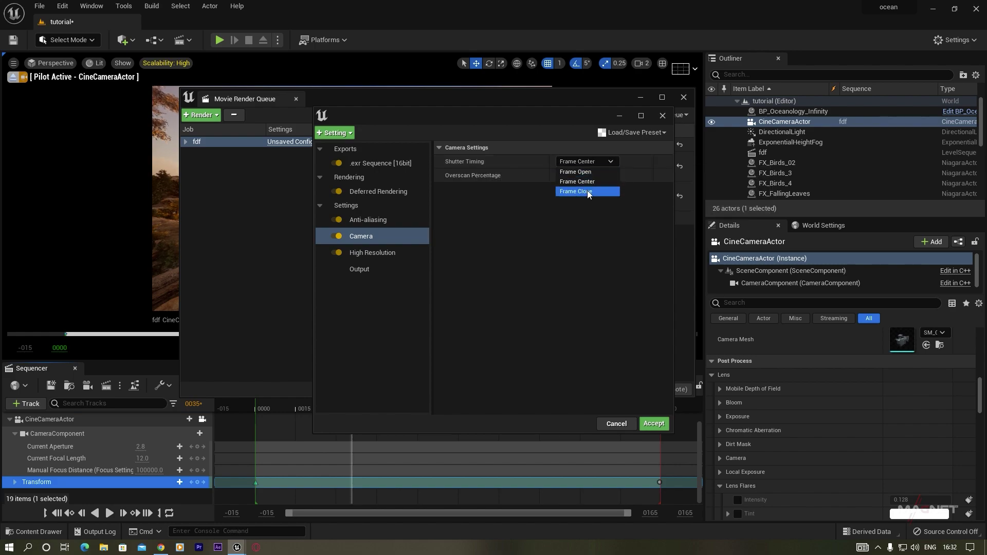
pyautogui.click(587, 190)
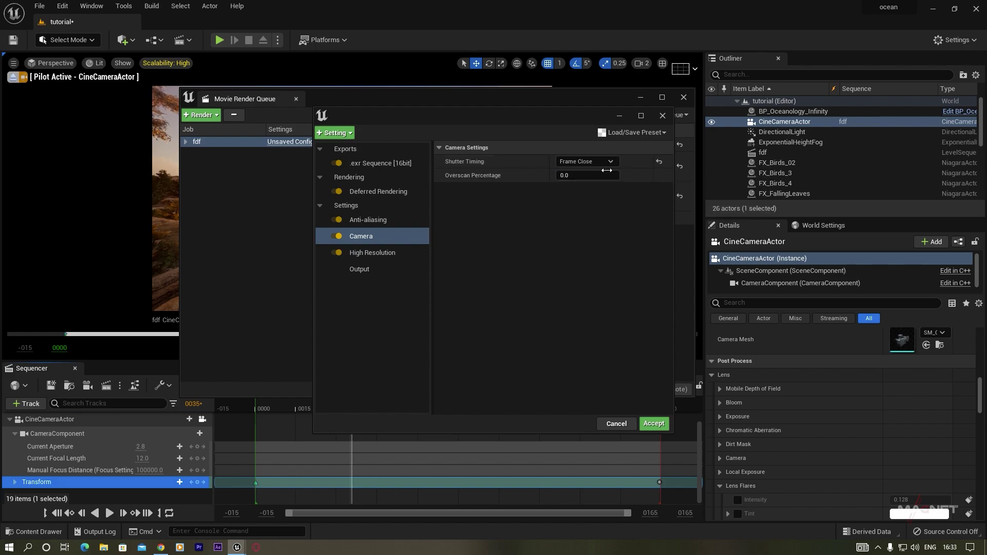
pyautogui.click(346, 133)
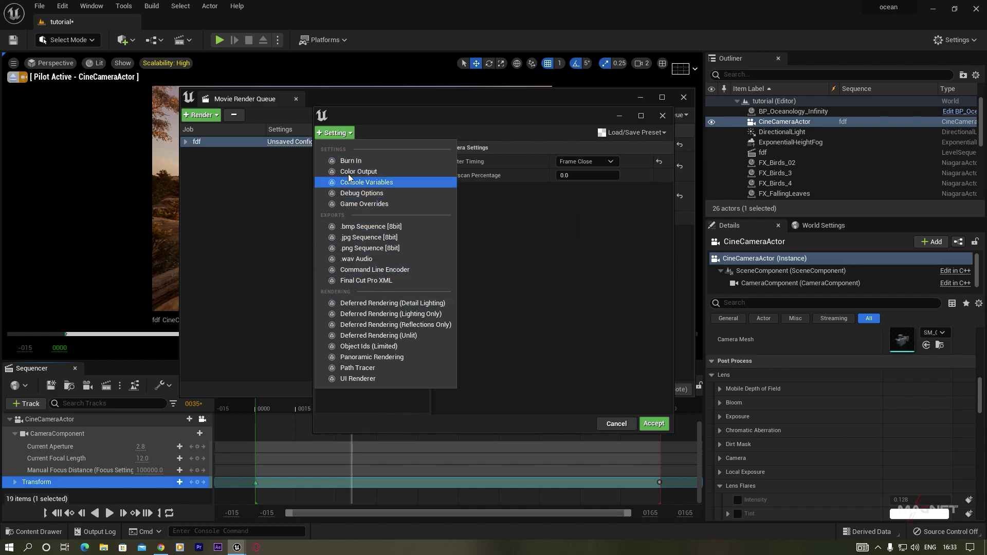
pyautogui.click(544, 277)
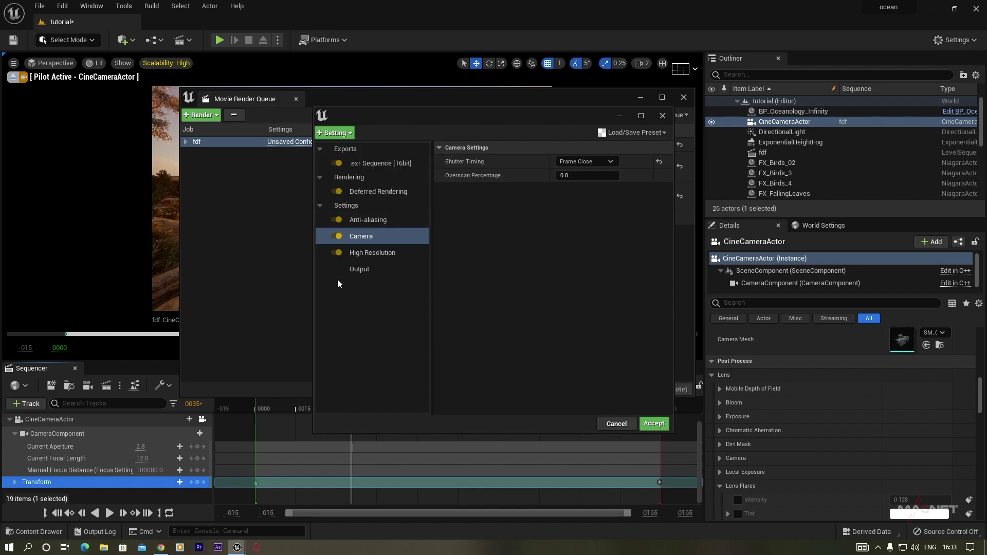
# Review the output settings and directory choice, accept the render configuration, and close the Movie Render Queue without rendering
pyautogui.click(361, 269)
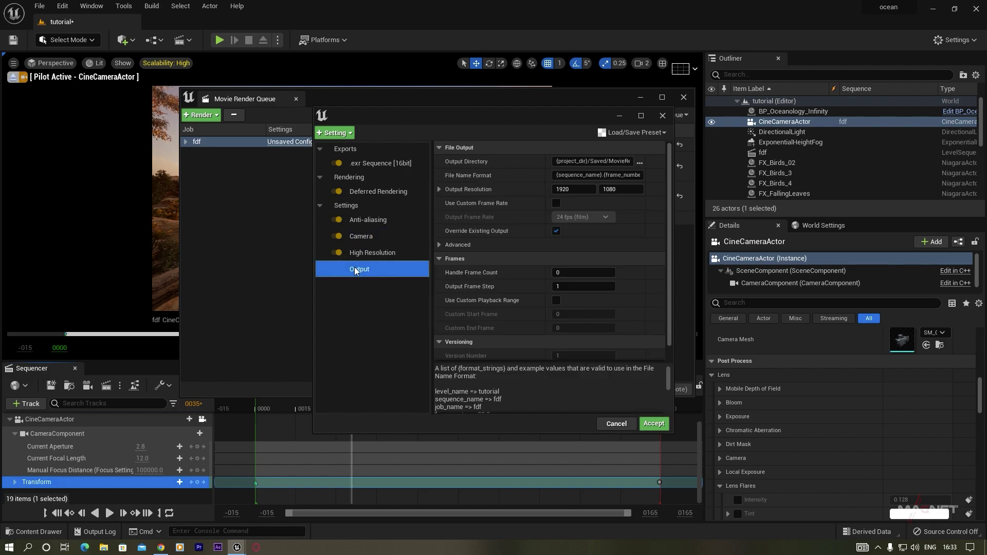
pyautogui.click(639, 162)
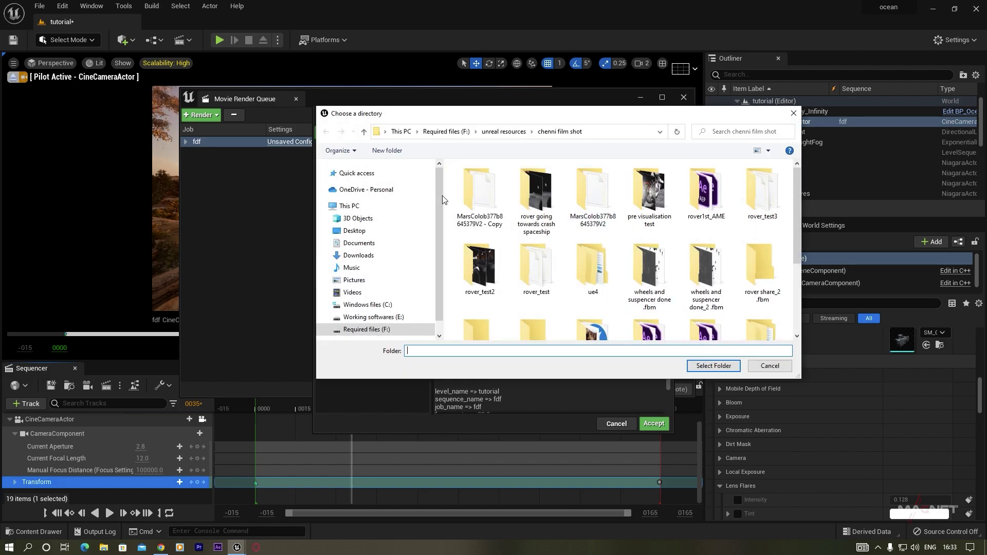
pyautogui.click(793, 113)
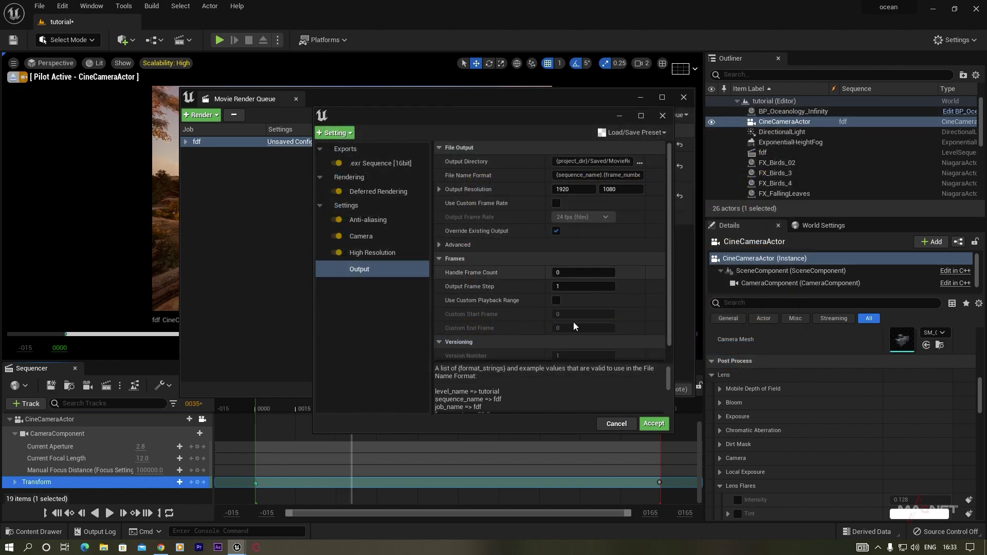
pyautogui.click(653, 423)
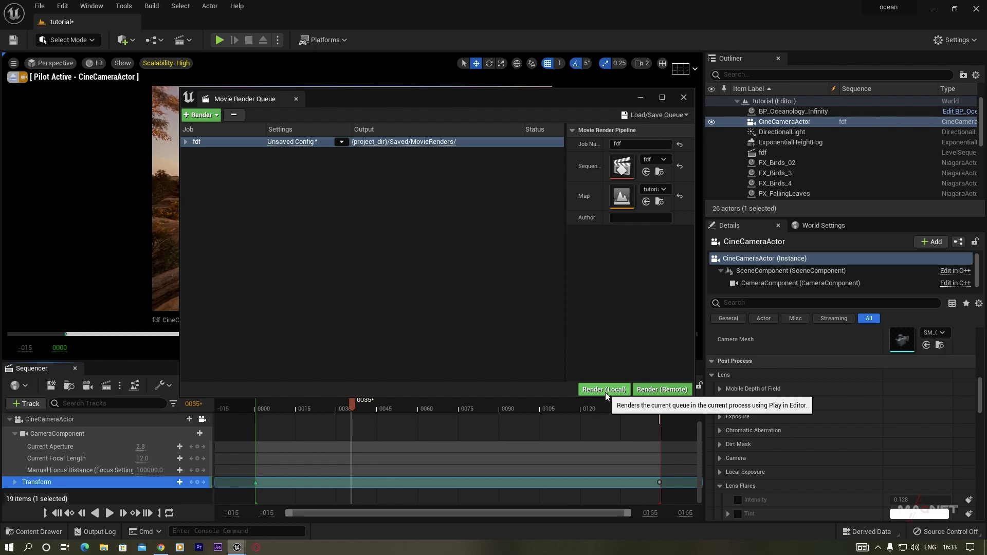
pyautogui.click(683, 98)
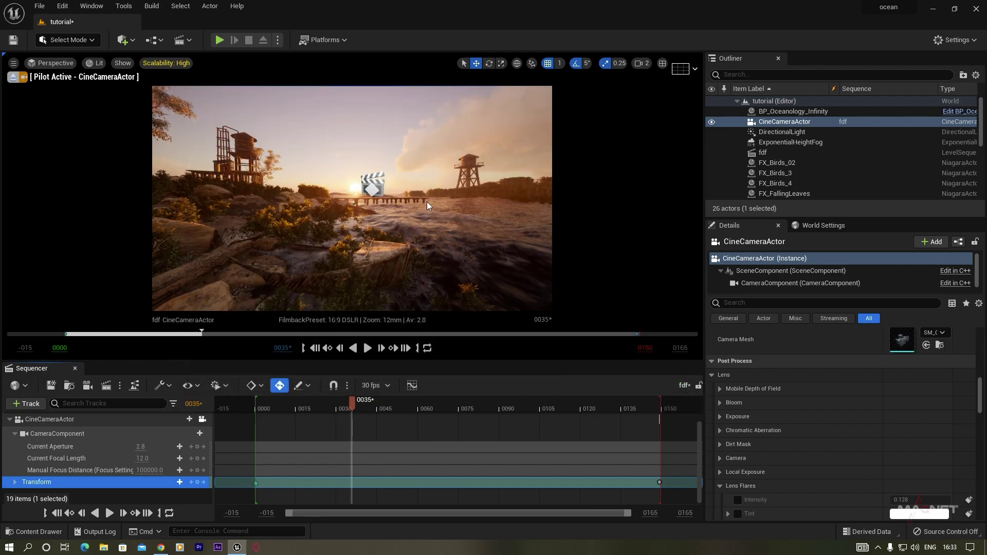
# Reframe the piloted cine camera at frame 35 with the wrecked boat in the foreground and the pier, sun and watchtower behind
pyautogui.press('w')
pyautogui.moveTo(355, 237)
pyautogui.mouseDown(button='right')
pyautogui.moveTo(336, 242)
pyautogui.moveTo(361, 241)
pyautogui.moveTo(334, 240)
pyautogui.moveTo(358, 241)
pyautogui.moveTo(350, 242)
pyautogui.mouseUp(button='right')
pyautogui.press('w')
pyautogui.press('s')
pyautogui.press('a')
pyautogui.press('s')
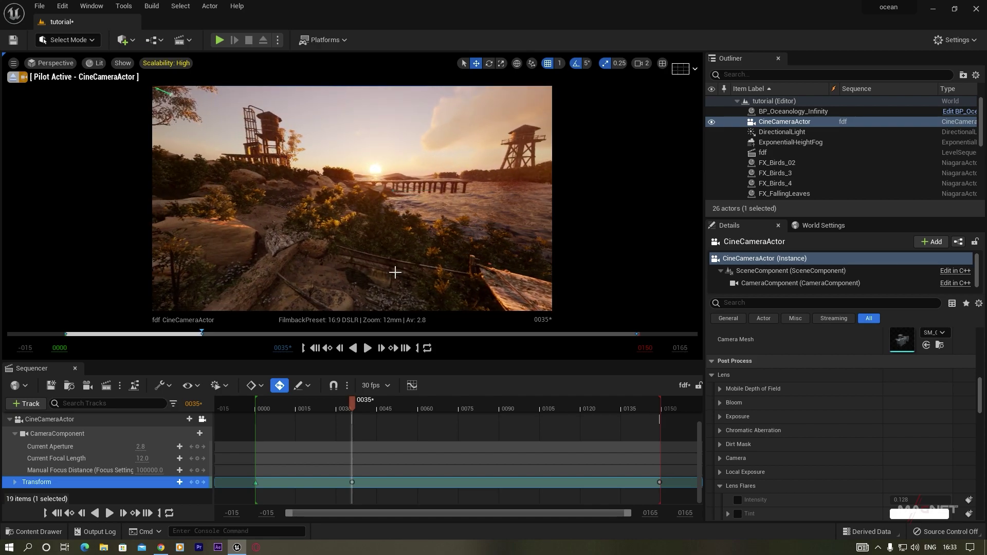
pyautogui.press('d')
pyautogui.moveTo(353, 236); pyautogui.dragTo(309, 236, button='right')
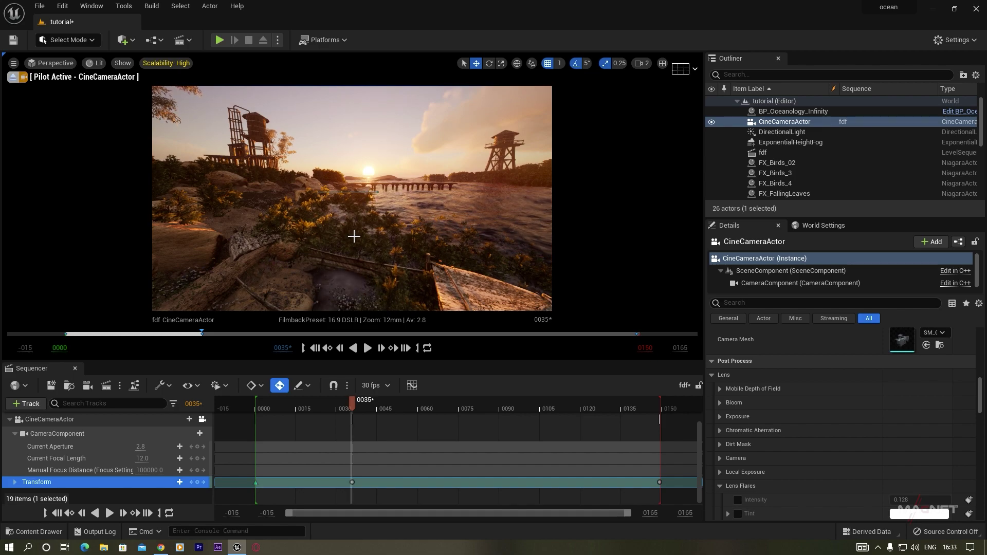